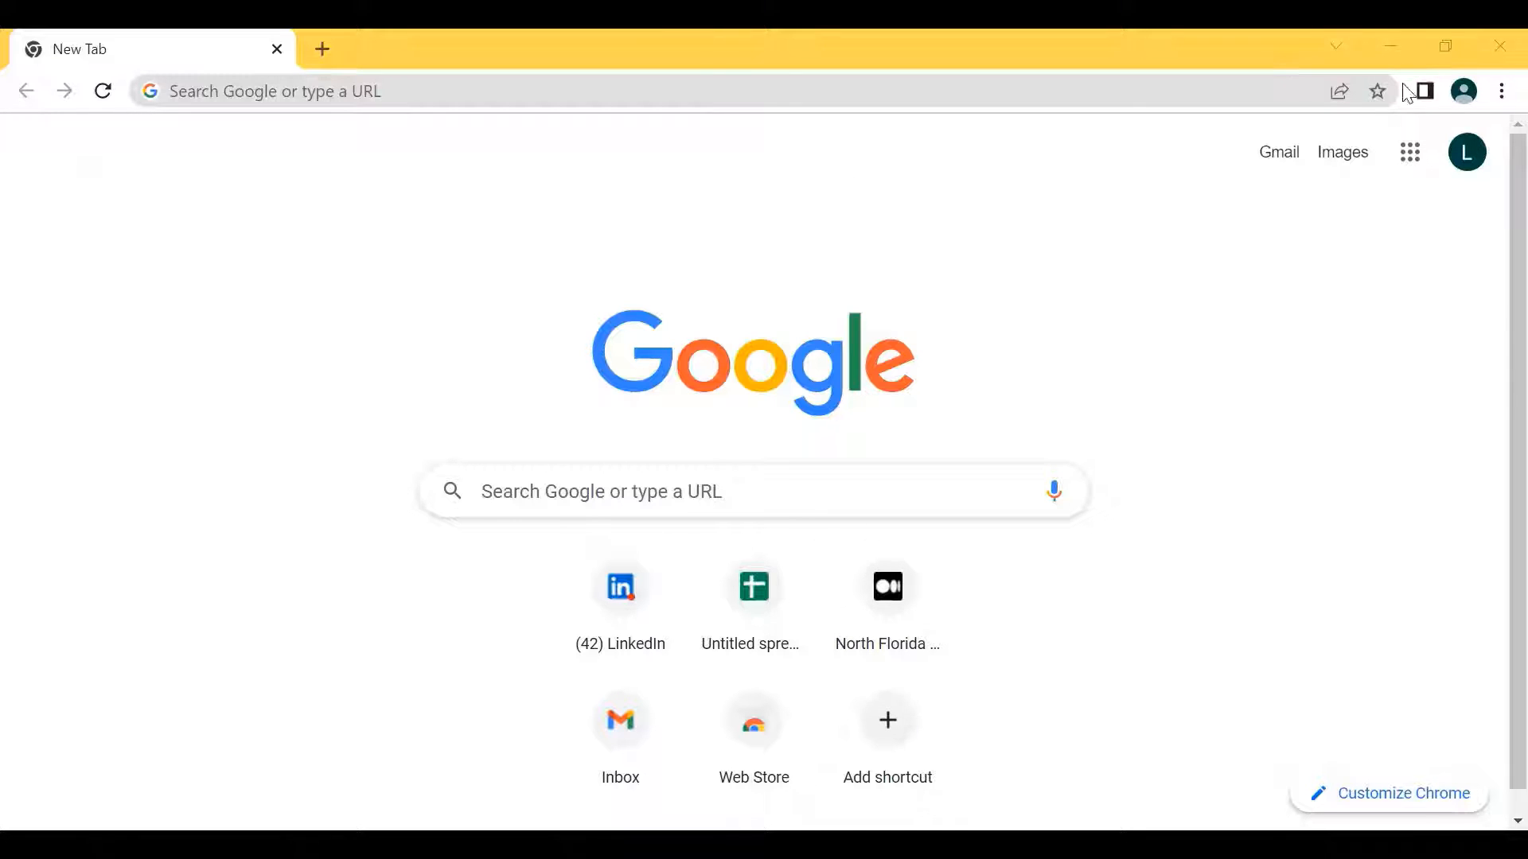
- Create a new blank Google Sheets spreadsheet through the address sheets.new
click(661, 102)
text(sheets)
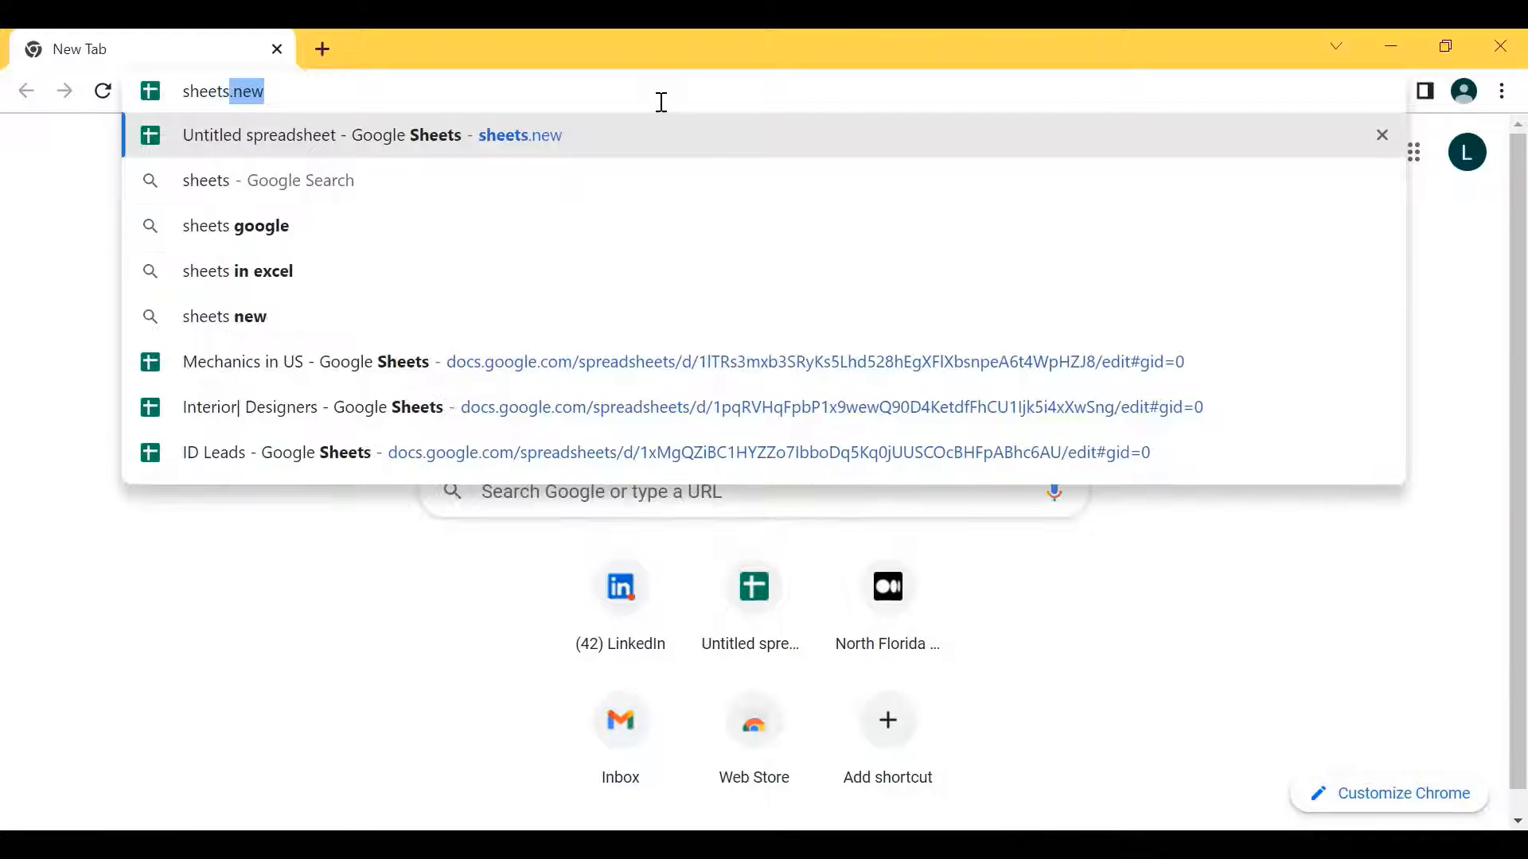
text(.new)
key(Return)
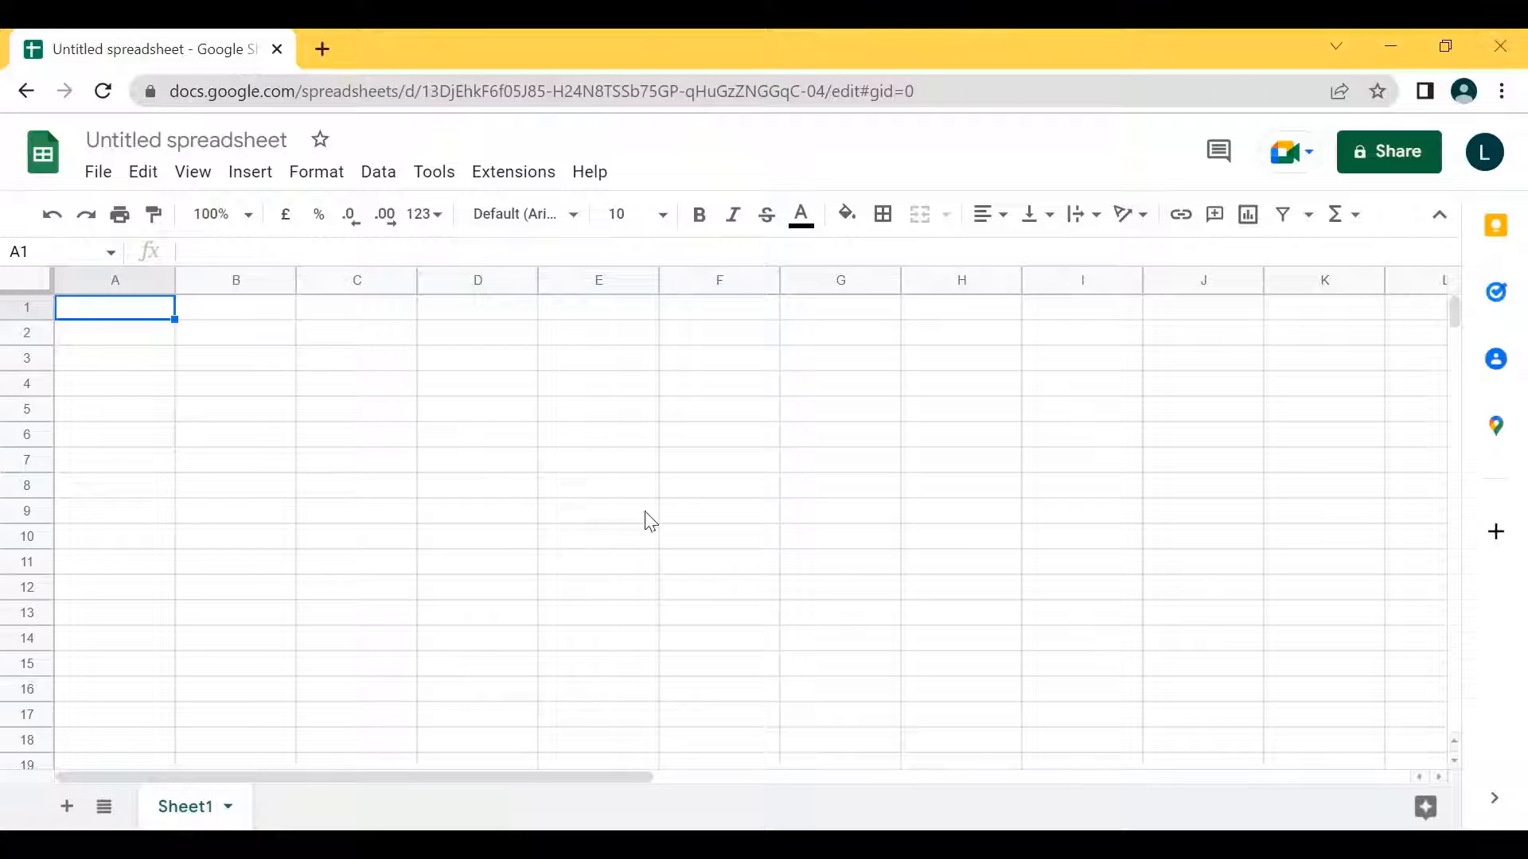
- Rename the spreadsheet as "Mechanic Companies in US"
click(99, 128)
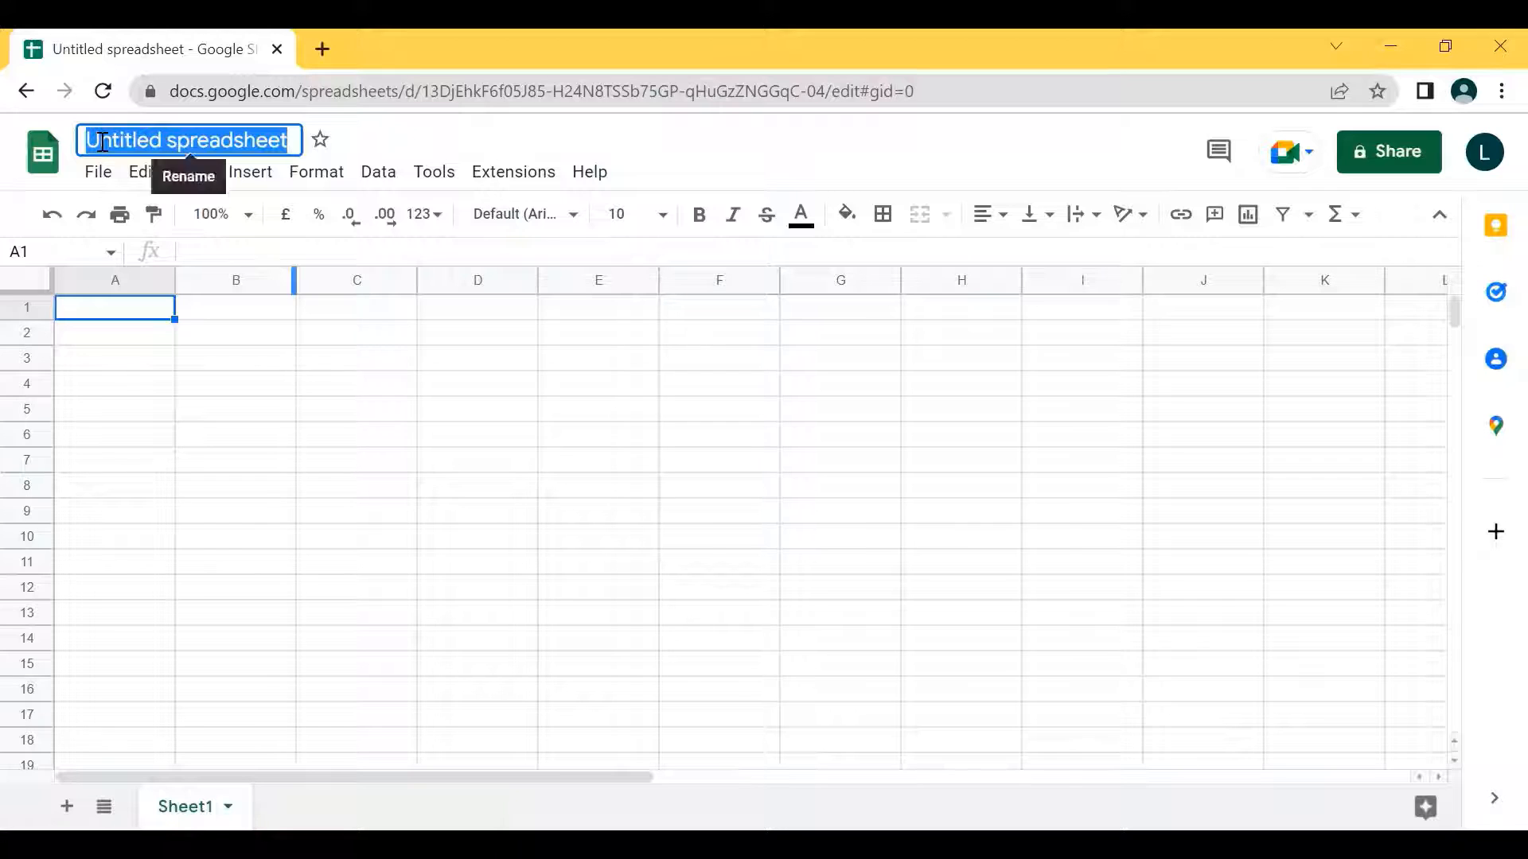
double_click(102, 141)
triple_click(102, 141)
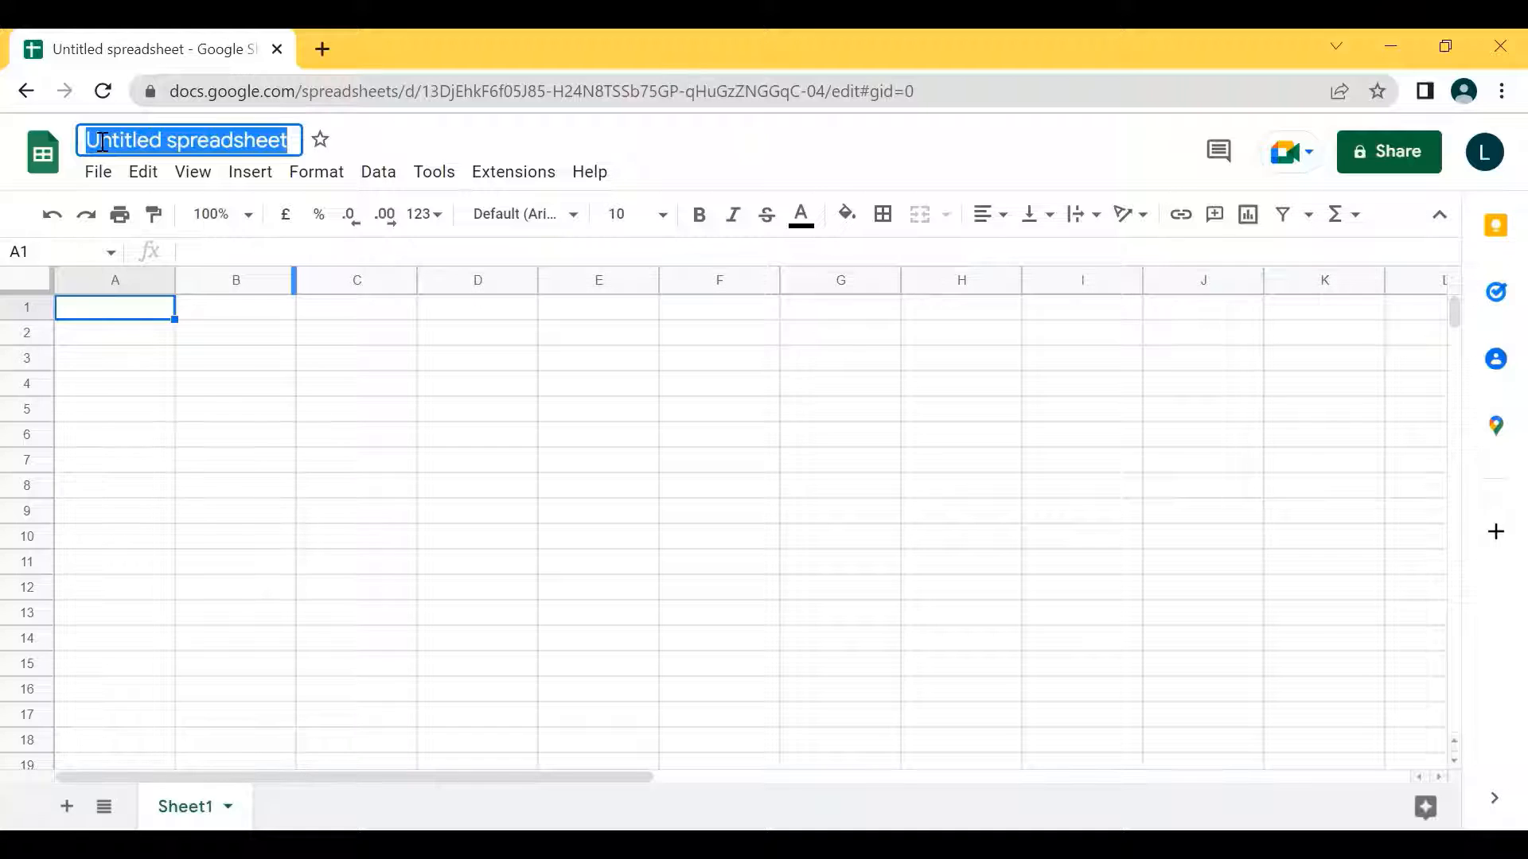
text(Mechanic )
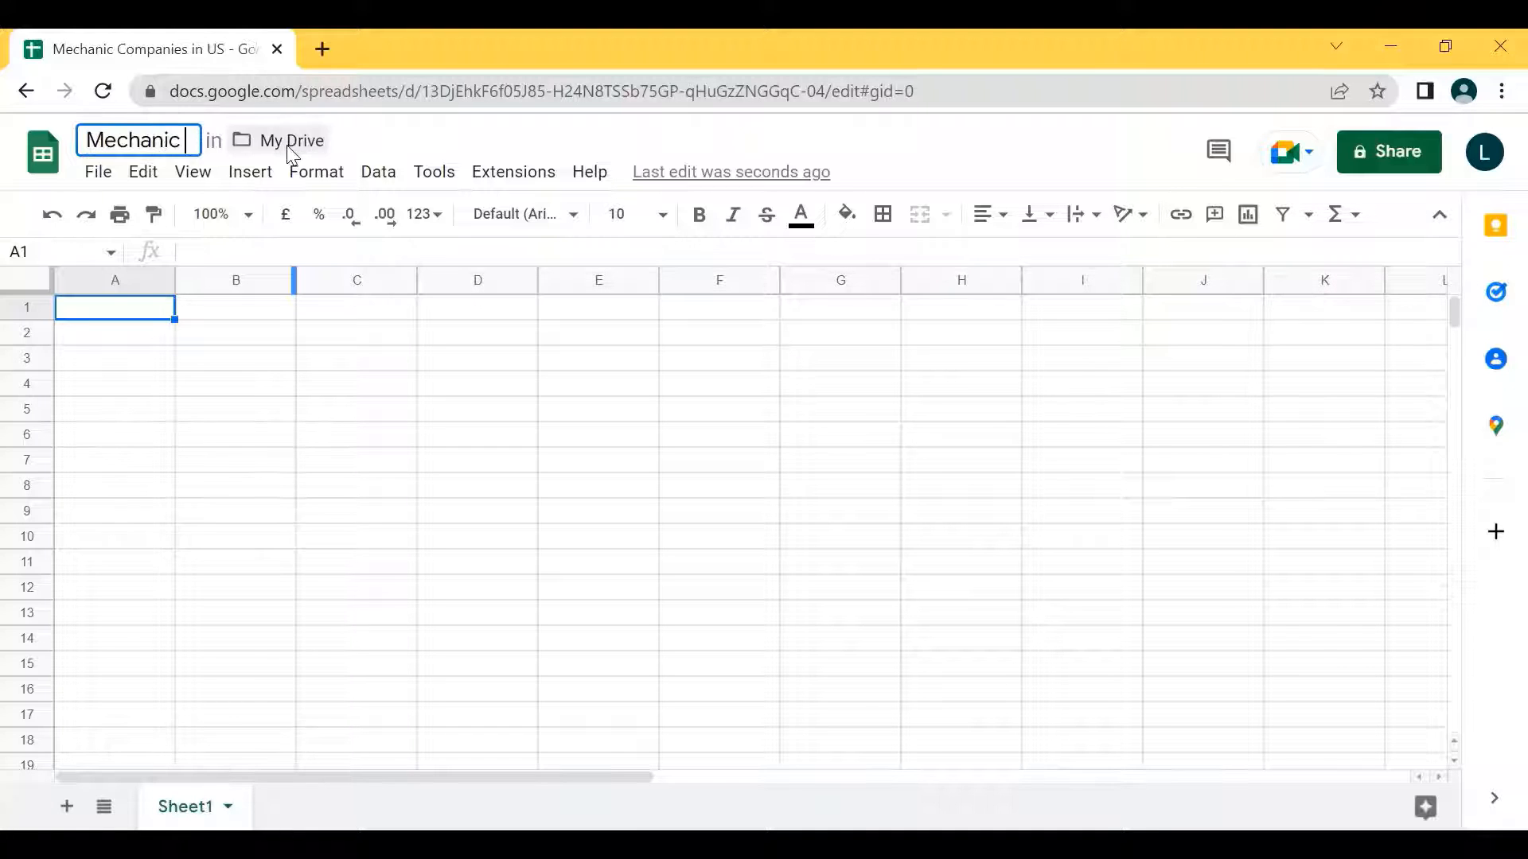
text(Comp)
key(BackSpace)
text(mp)
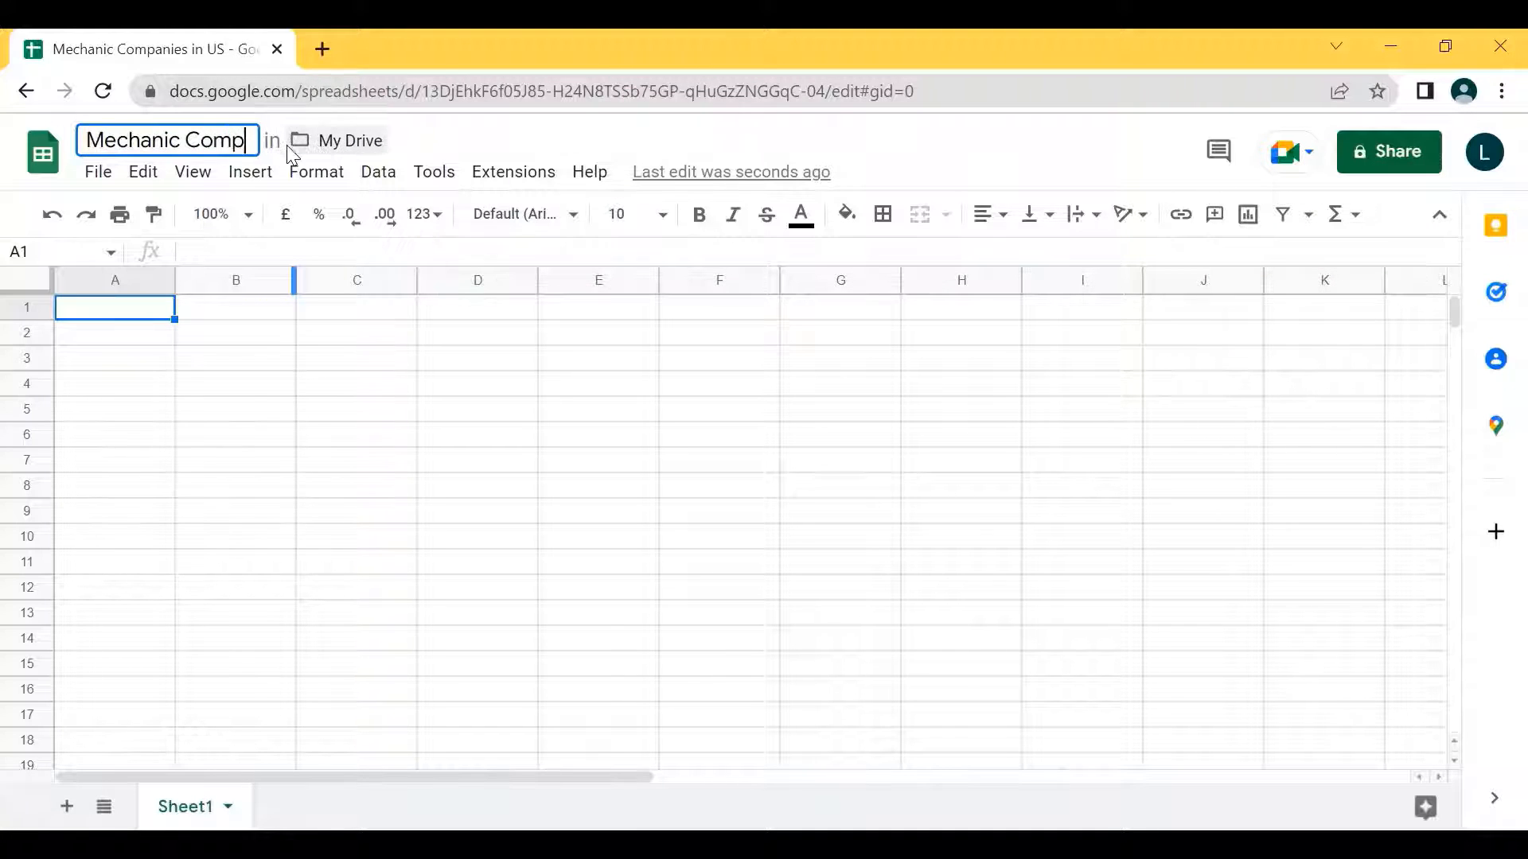
text(anies in US)
key(Return)
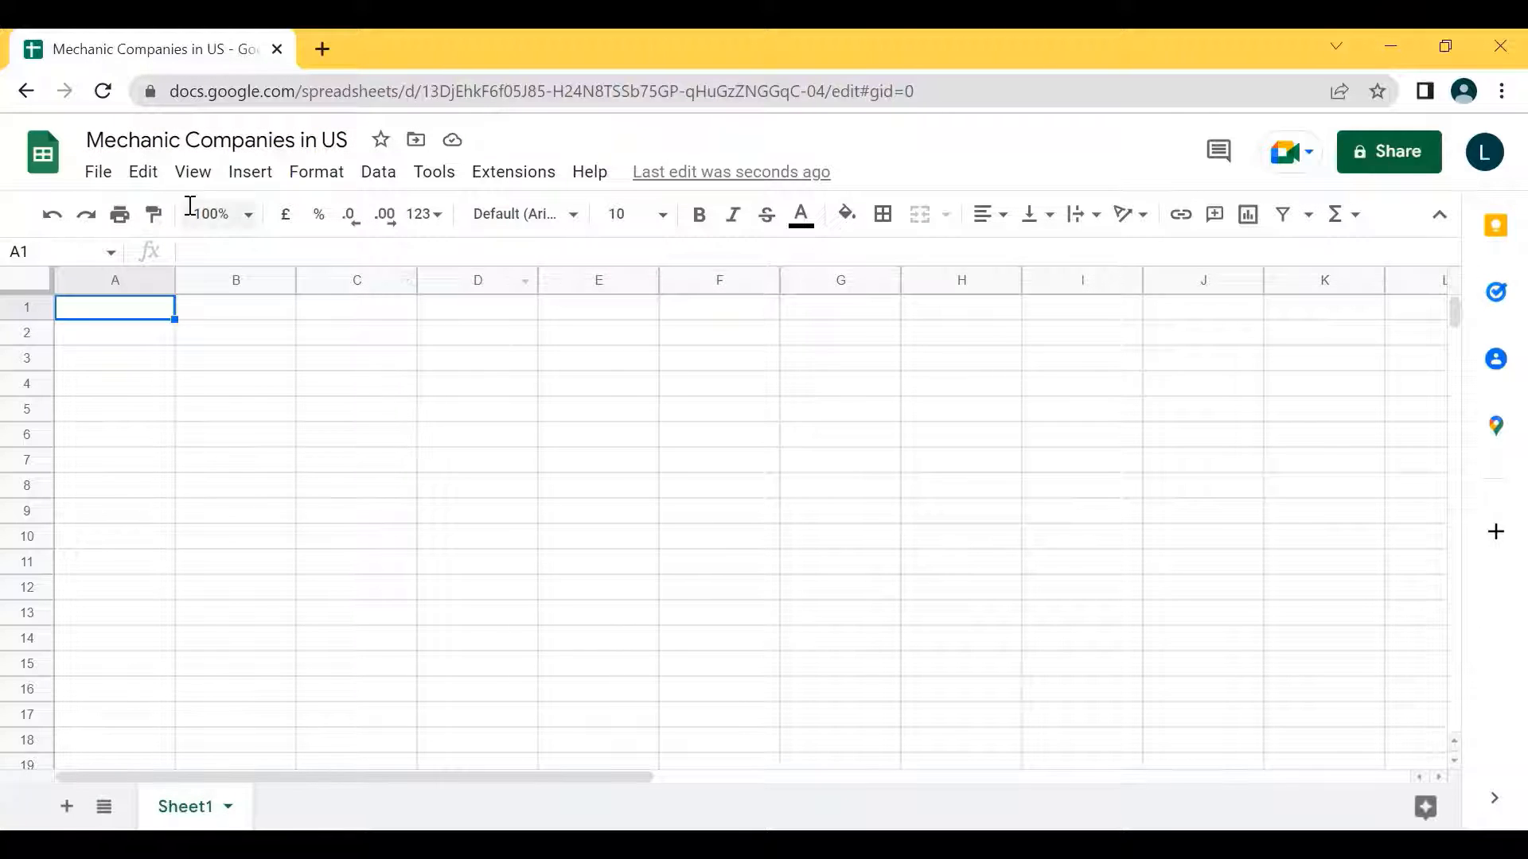
click(100, 176)
click(100, 175)
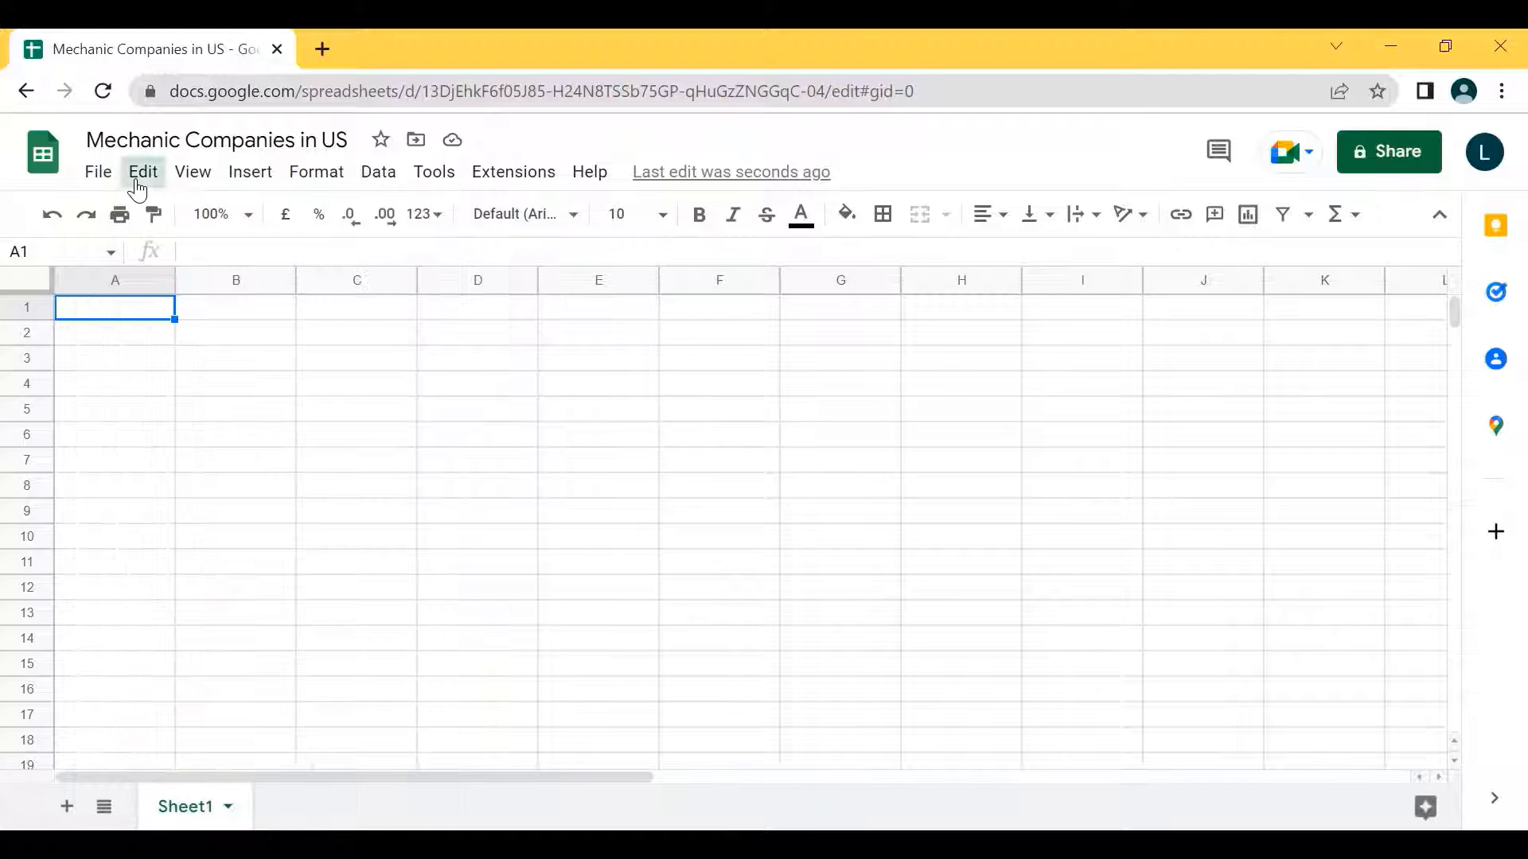
click(193, 175)
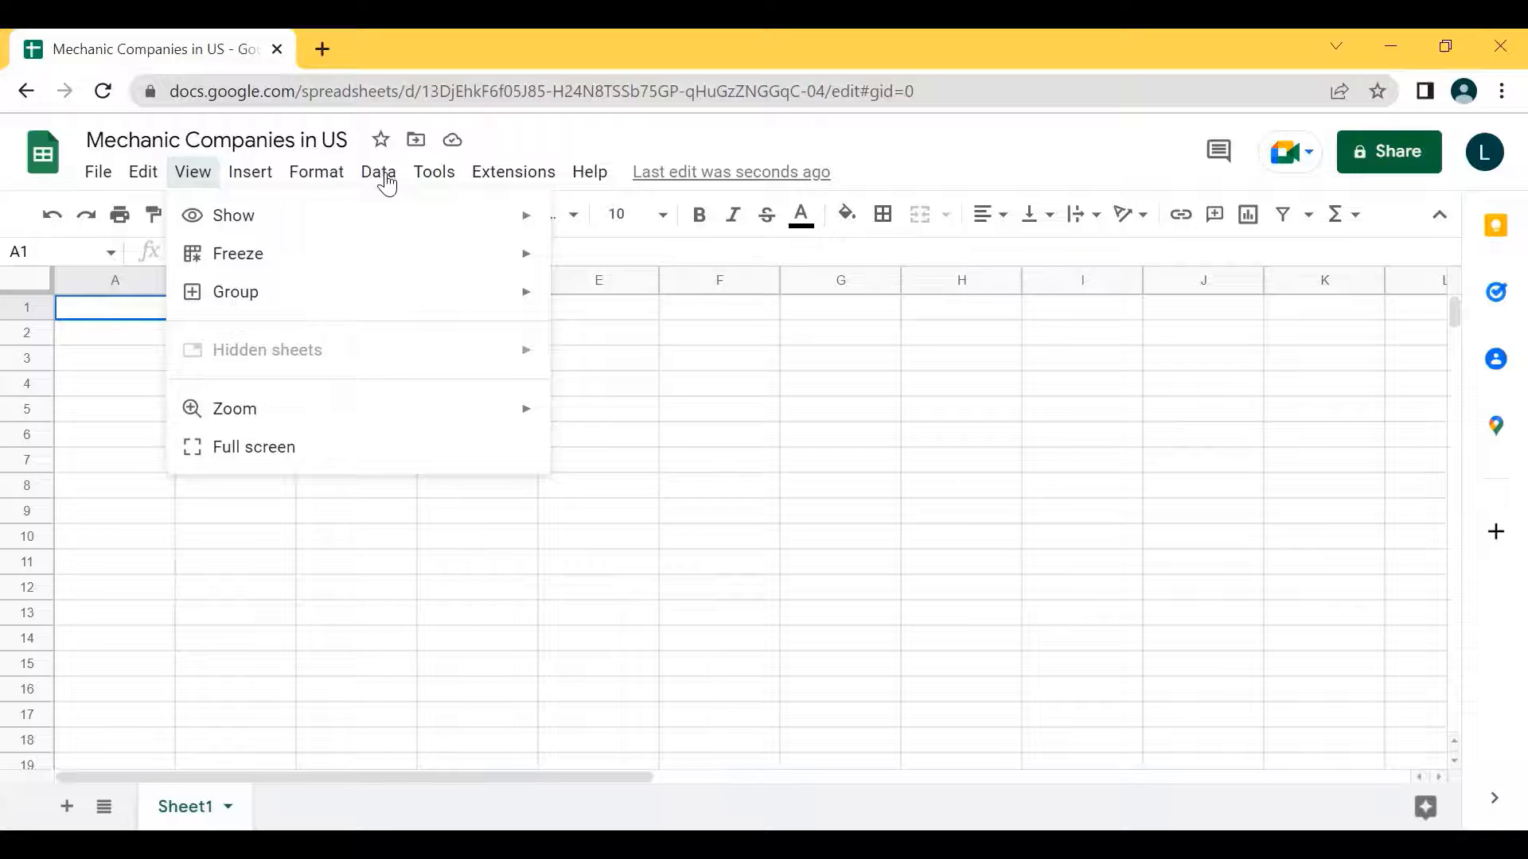
click(348, 175)
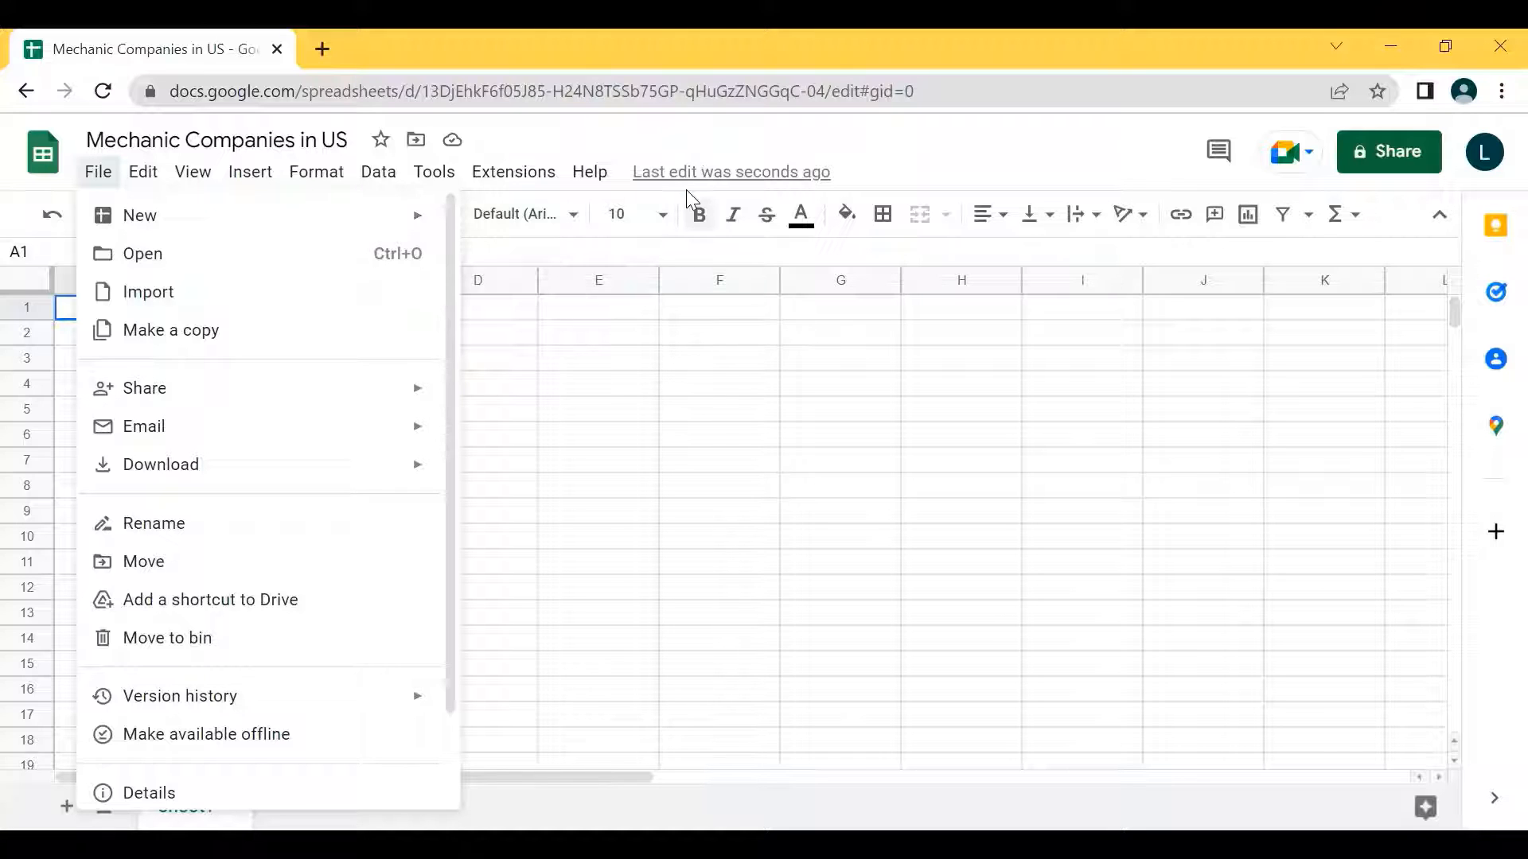
click(1211, 155)
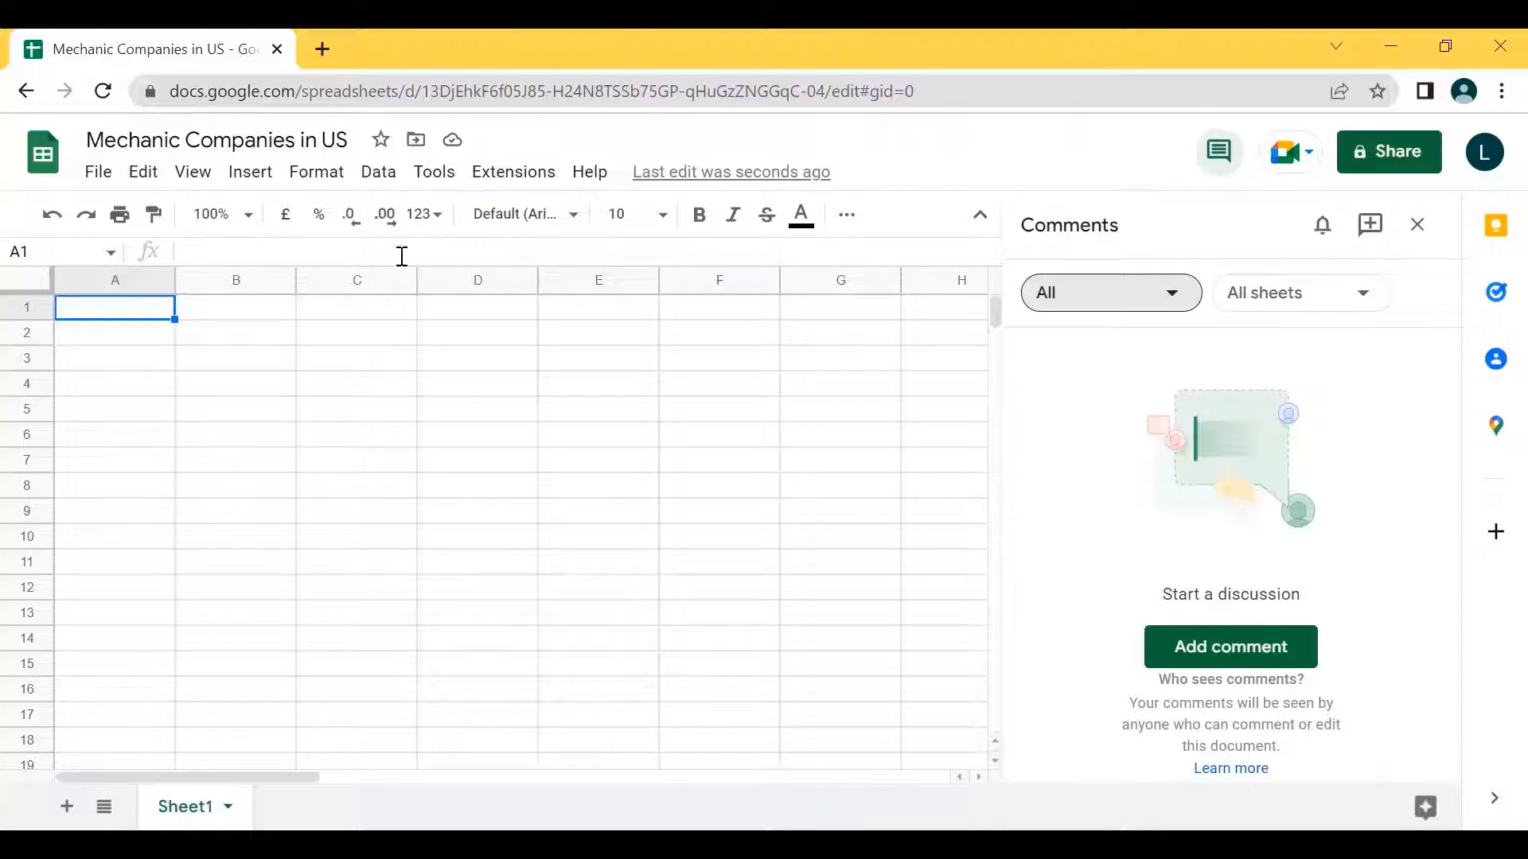
click(1379, 231)
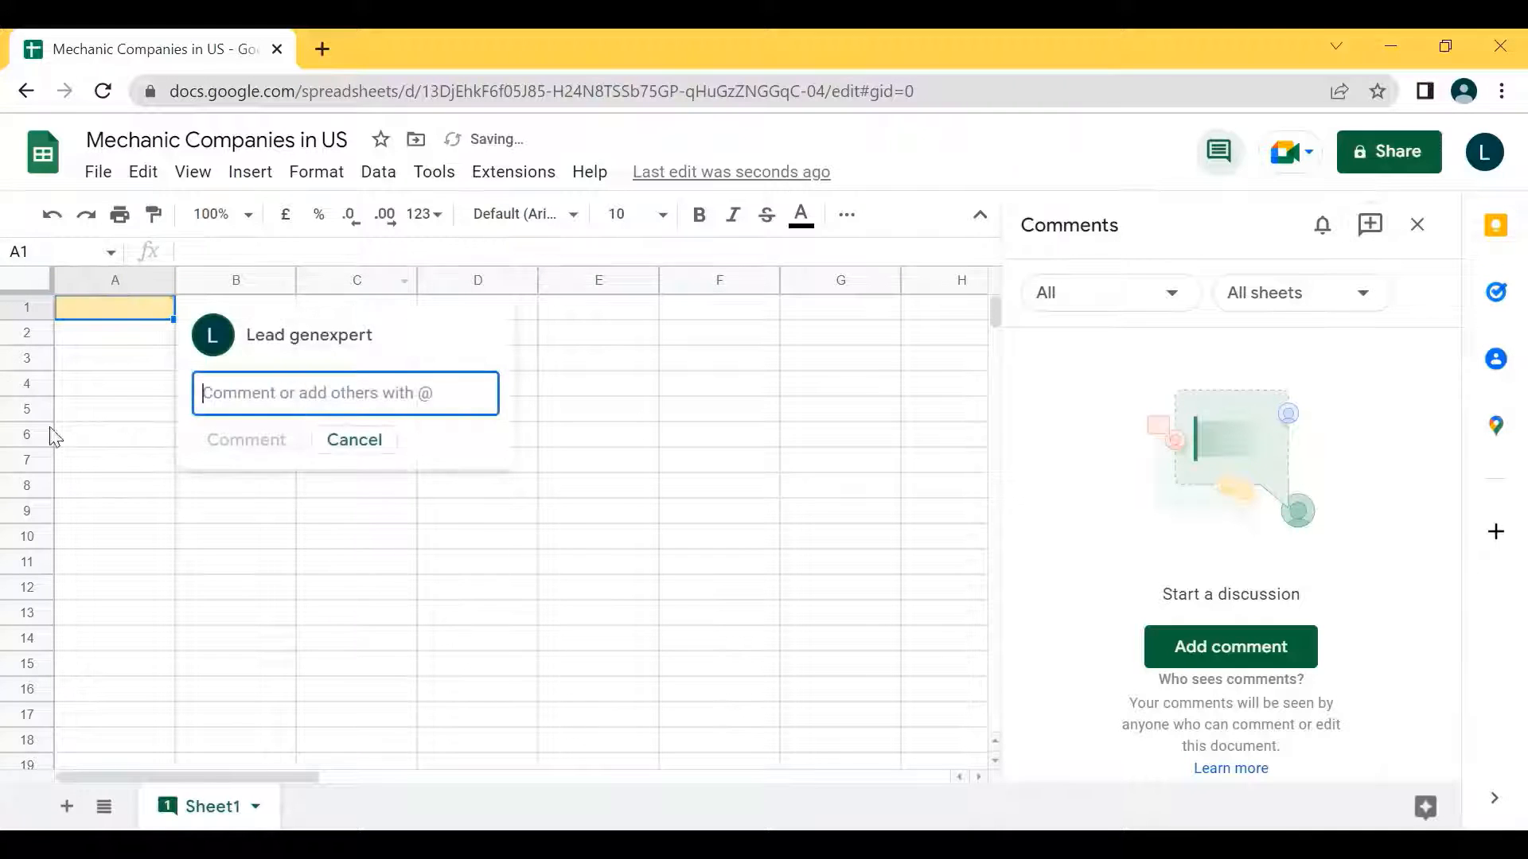
click(379, 455)
click(1427, 237)
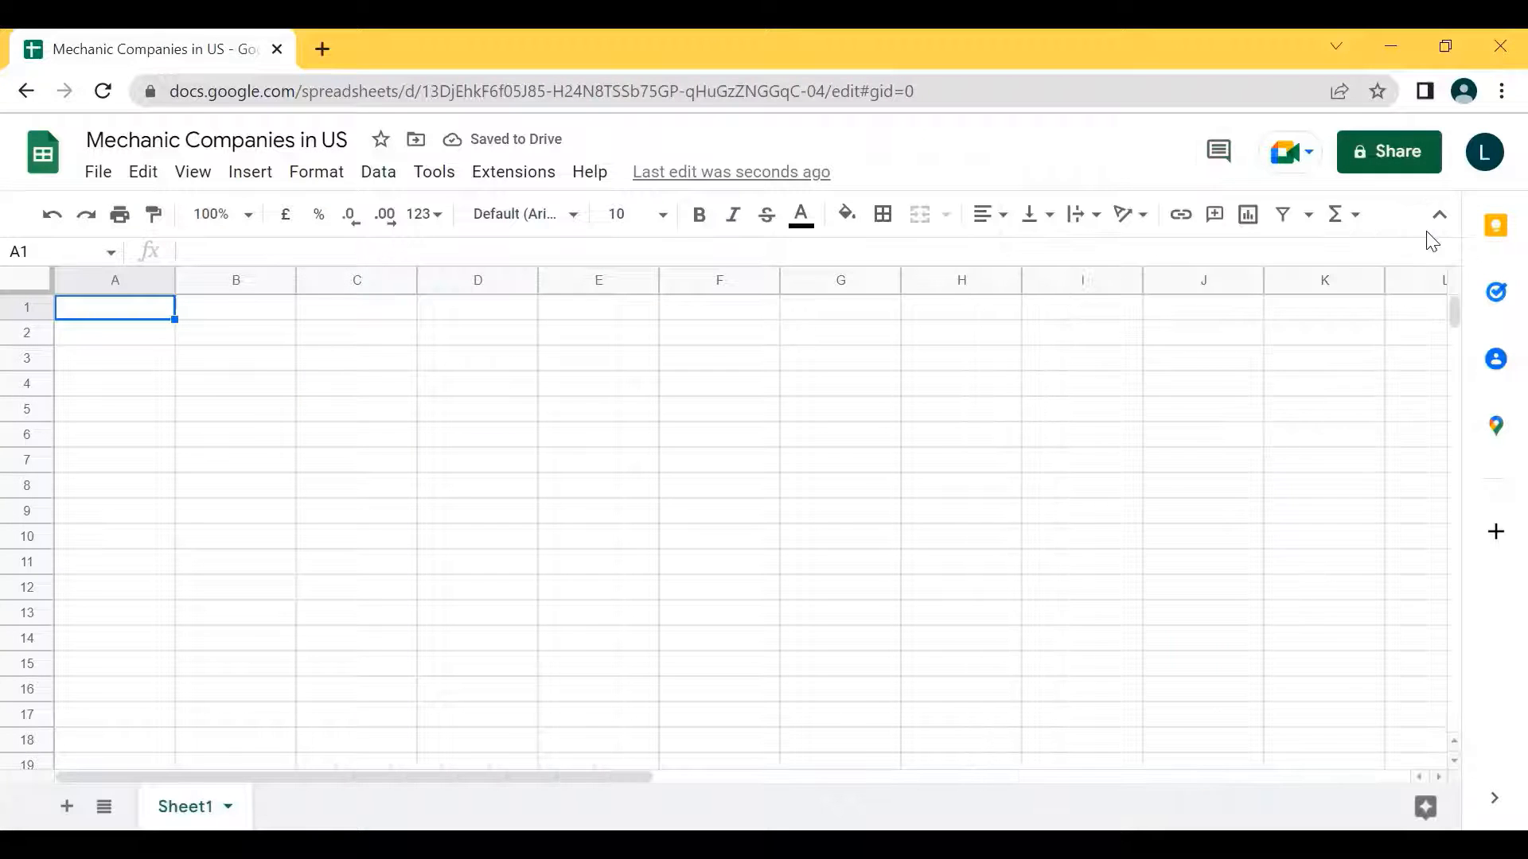
- Share the spreadsheet with anyone with the link, trying the Commenter role and settling on Editor
click(1365, 177)
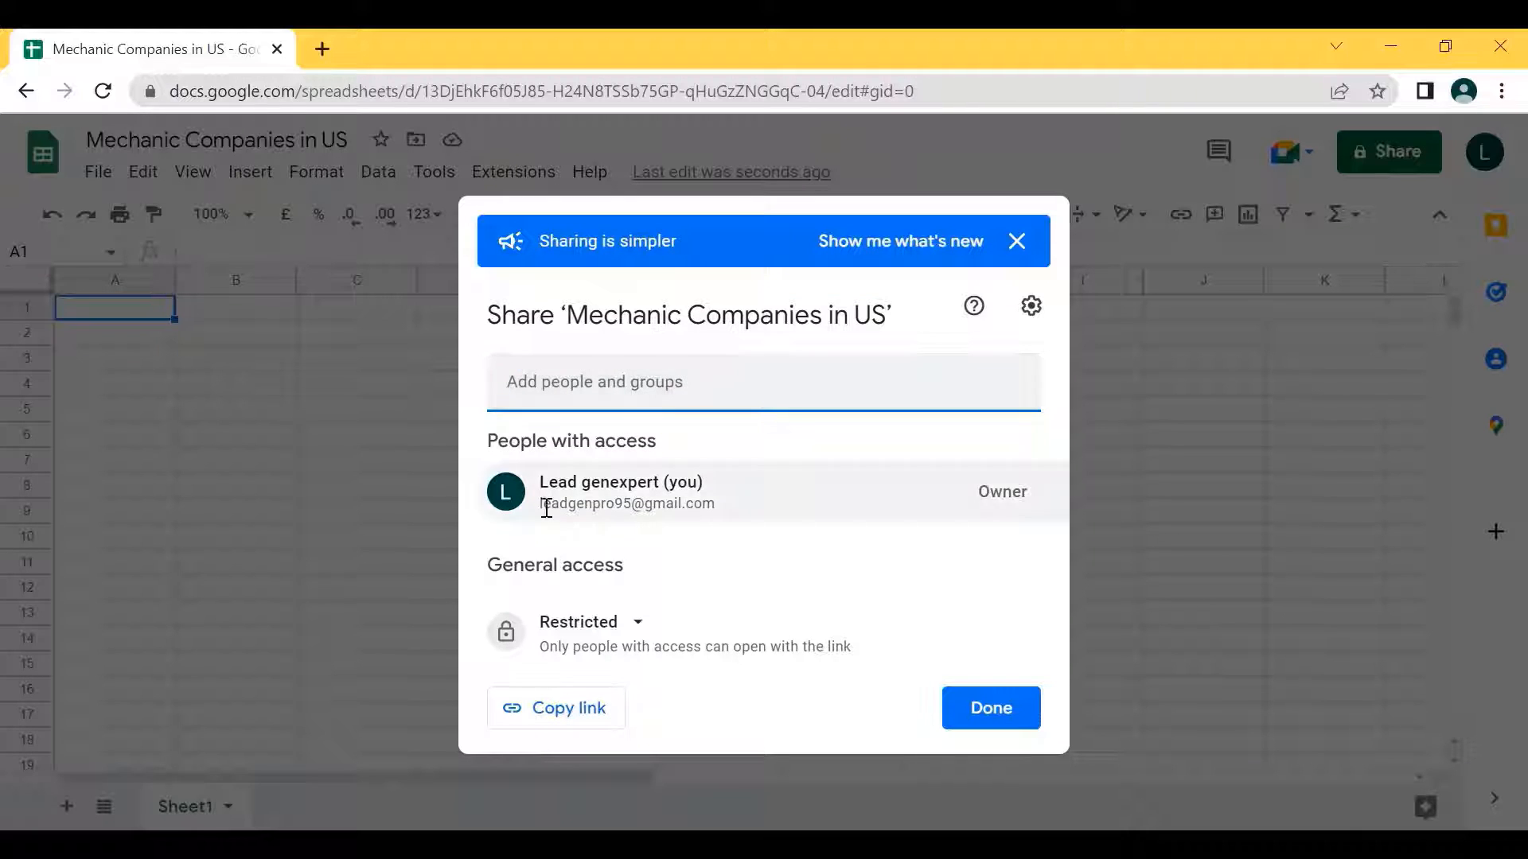
click(568, 636)
click(627, 751)
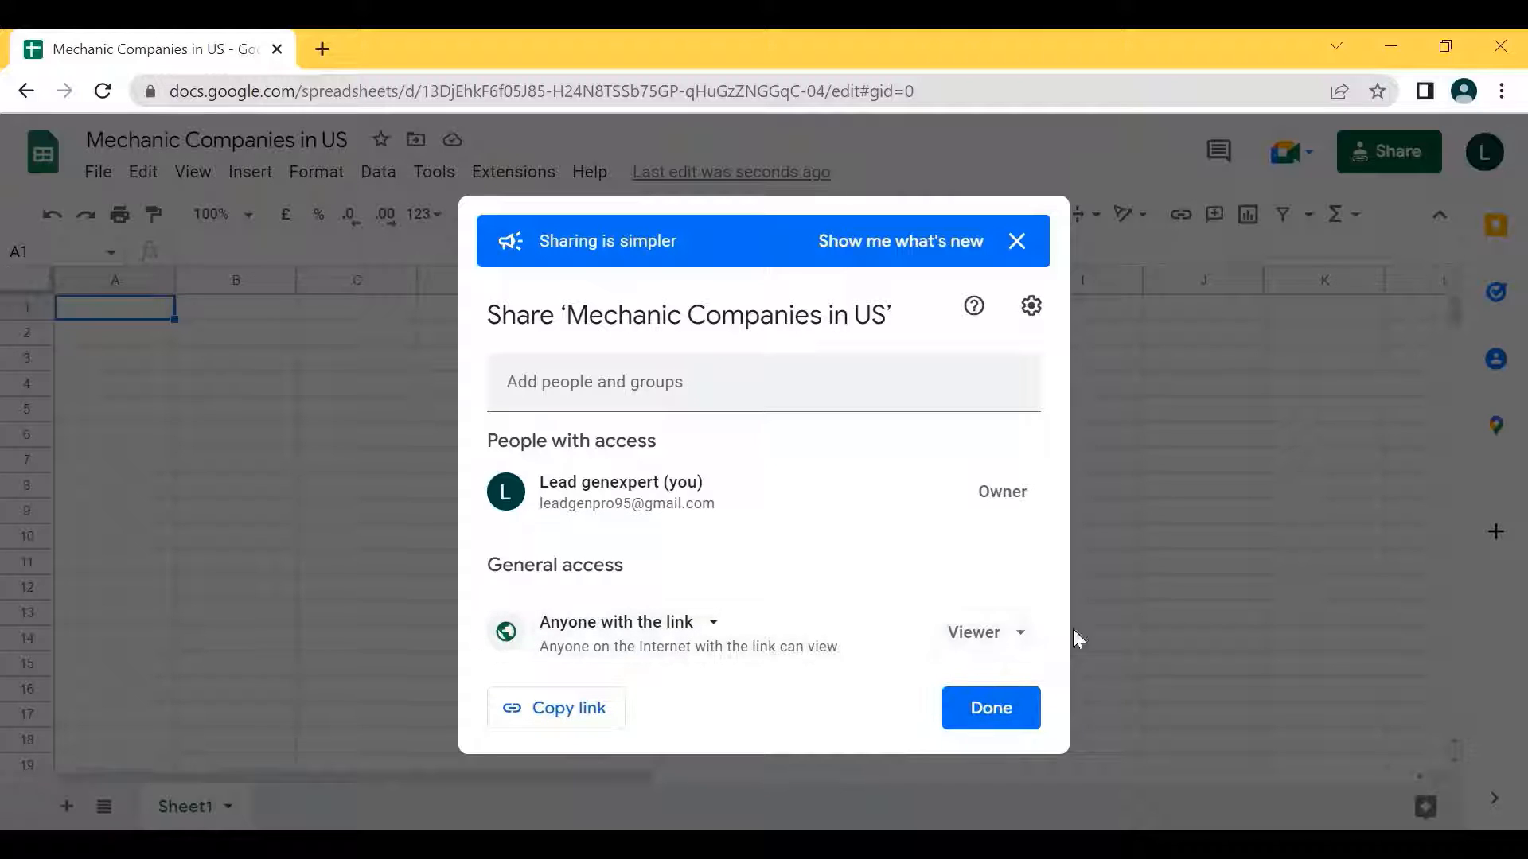
click(965, 651)
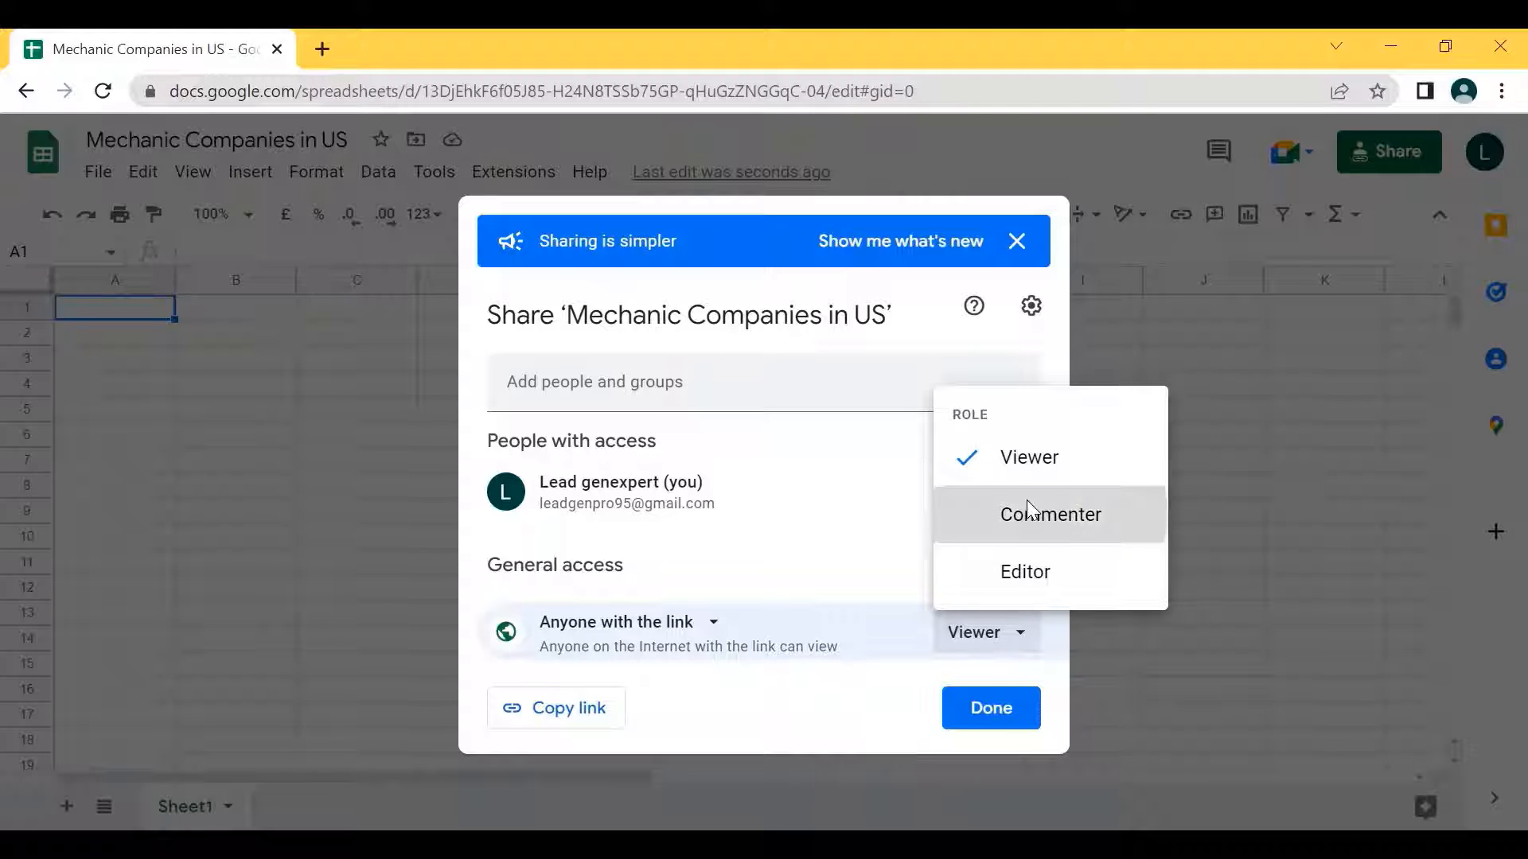
click(1027, 509)
click(995, 630)
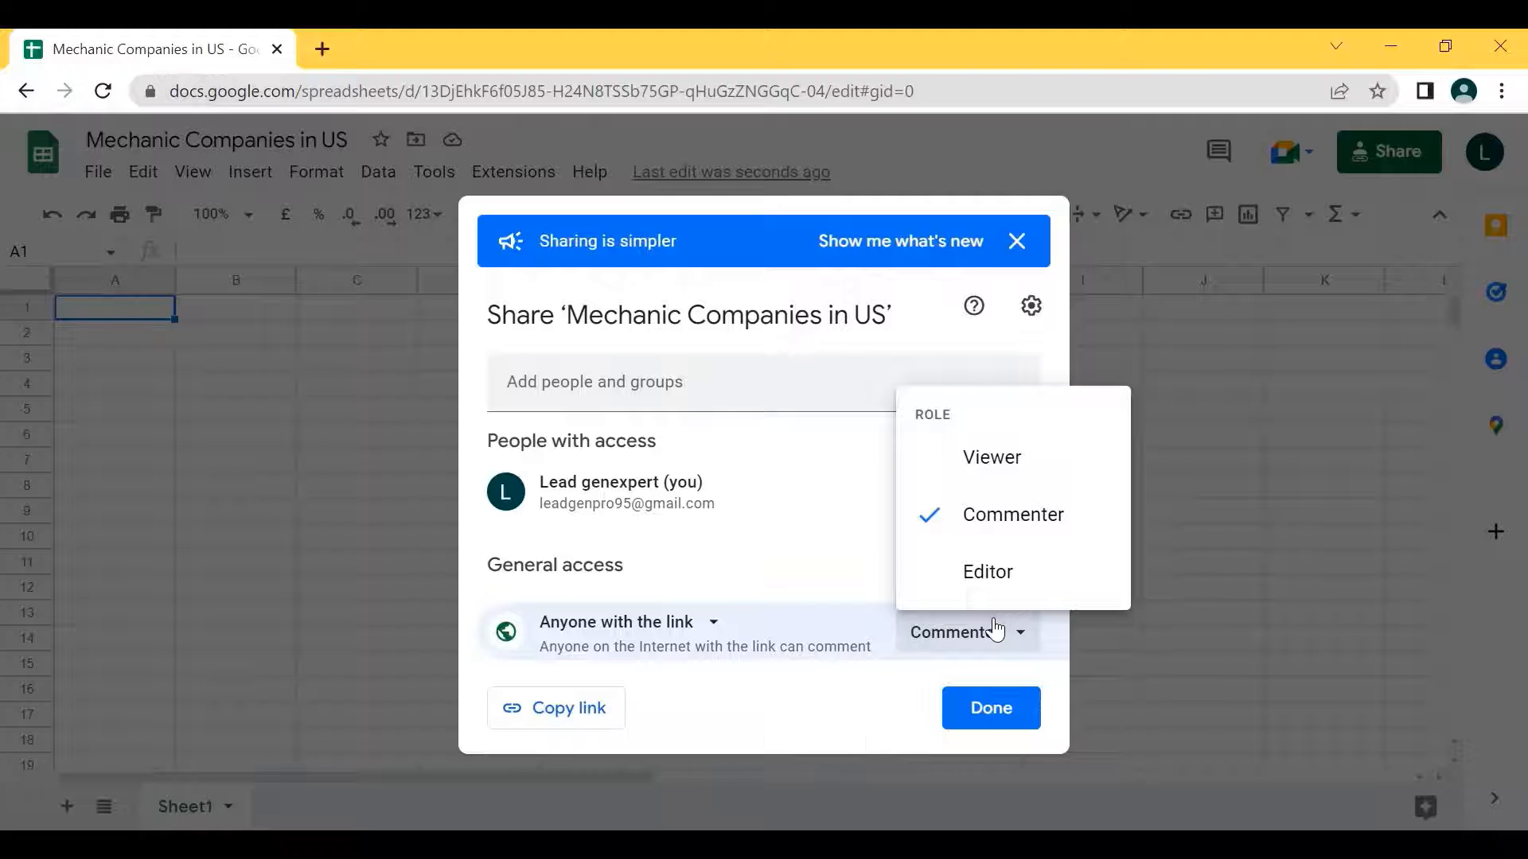
click(993, 597)
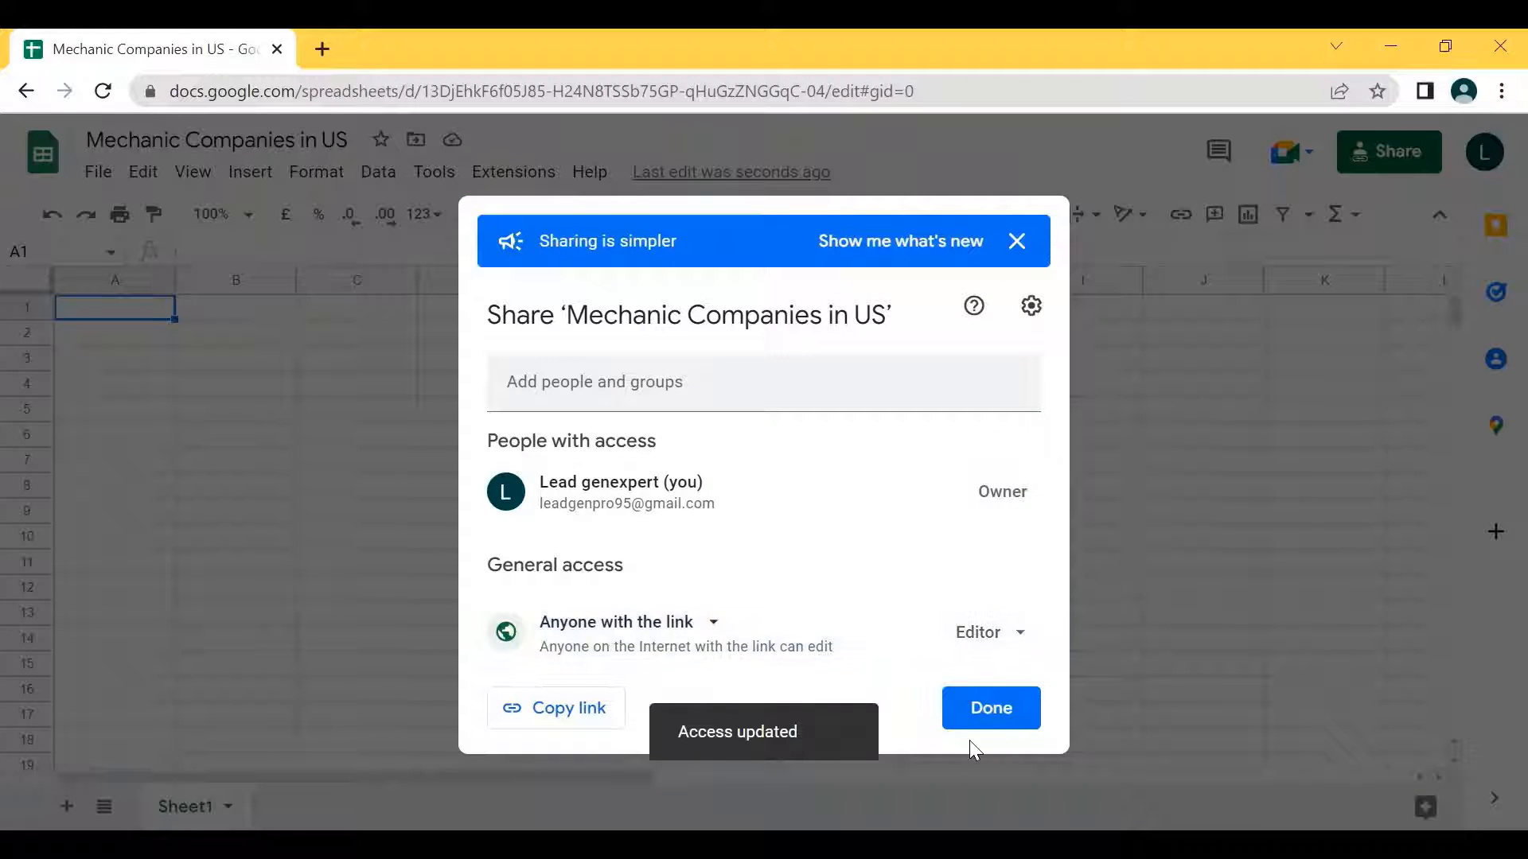
- Set the spreadsheet's general access to Restricted and copy its sharing link
click(983, 643)
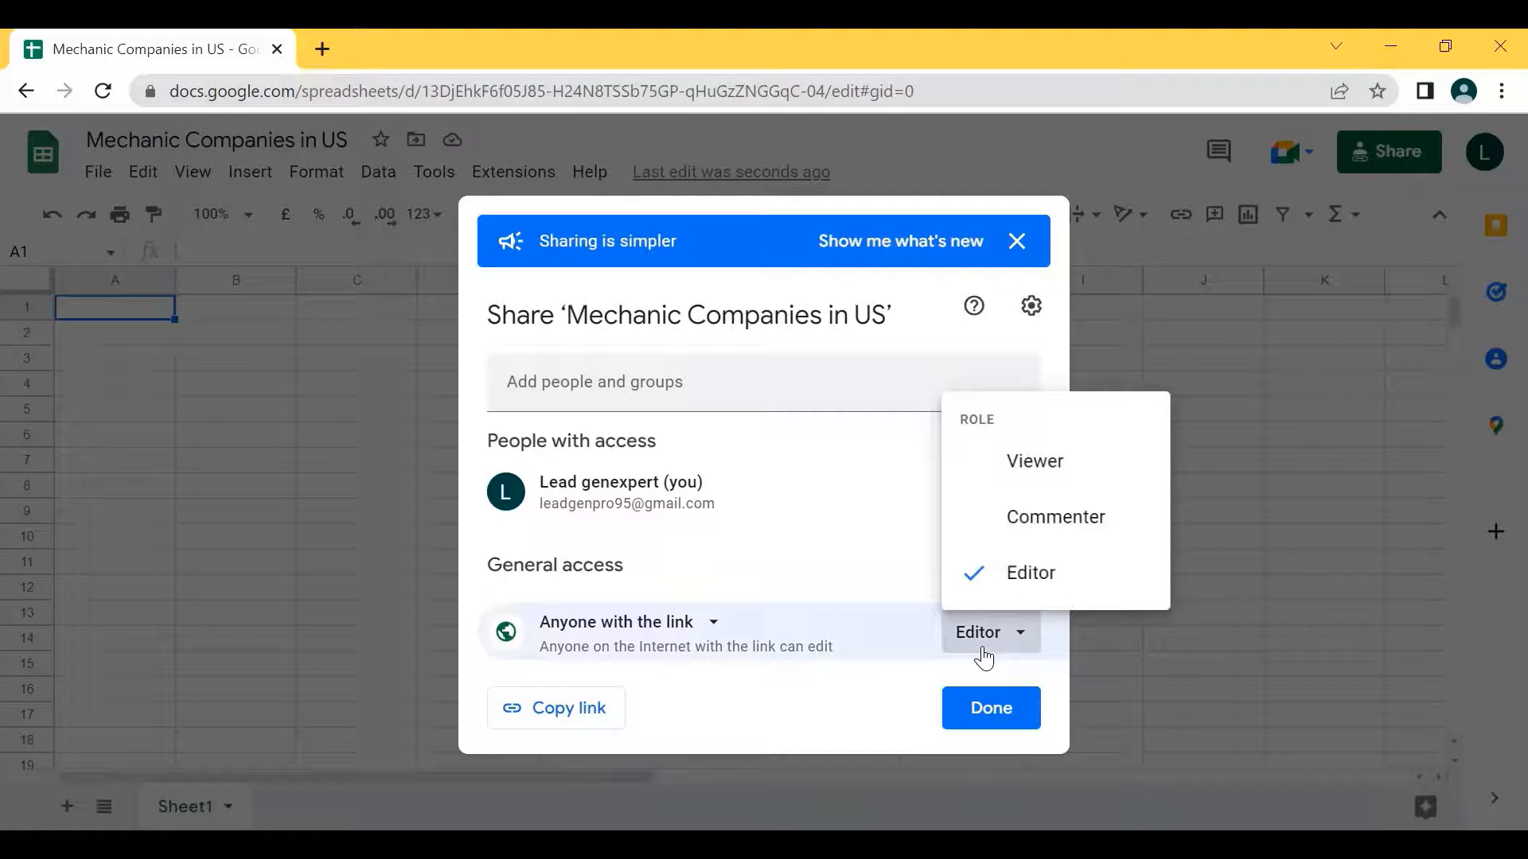
click(542, 624)
click(597, 675)
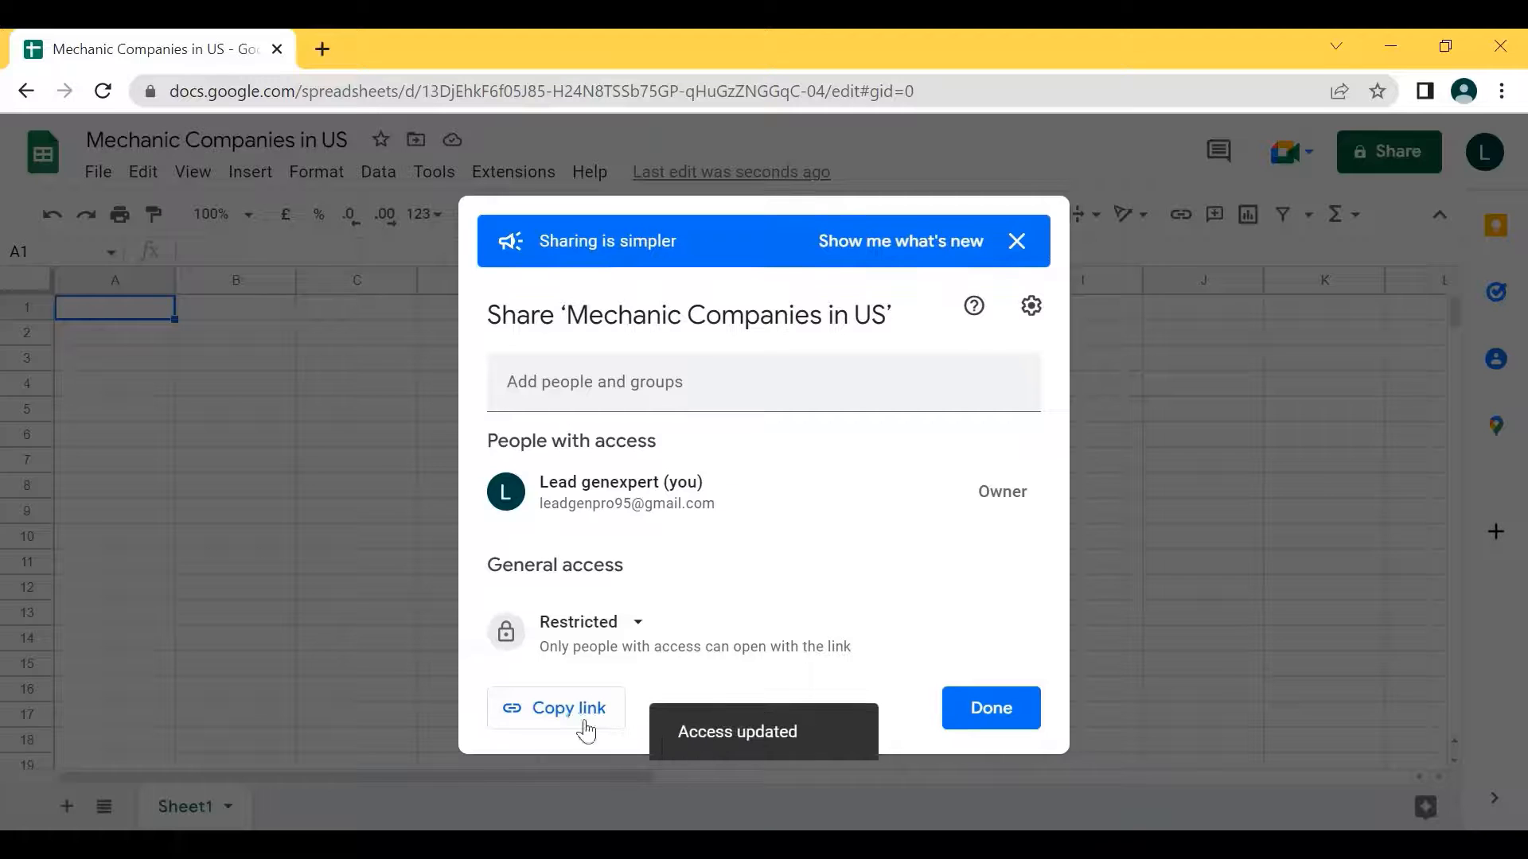
click(574, 710)
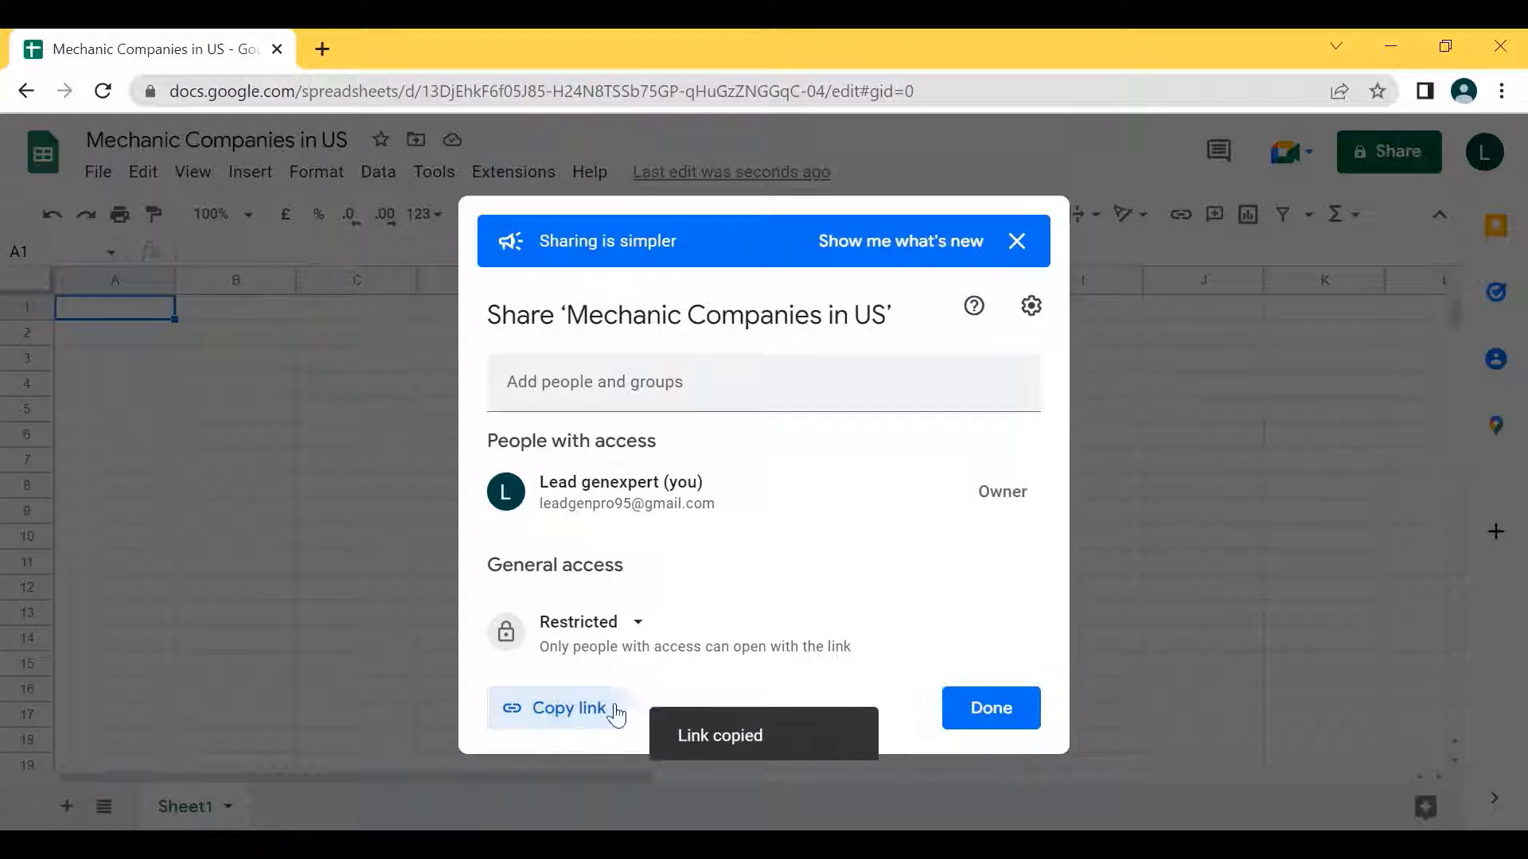
click(996, 706)
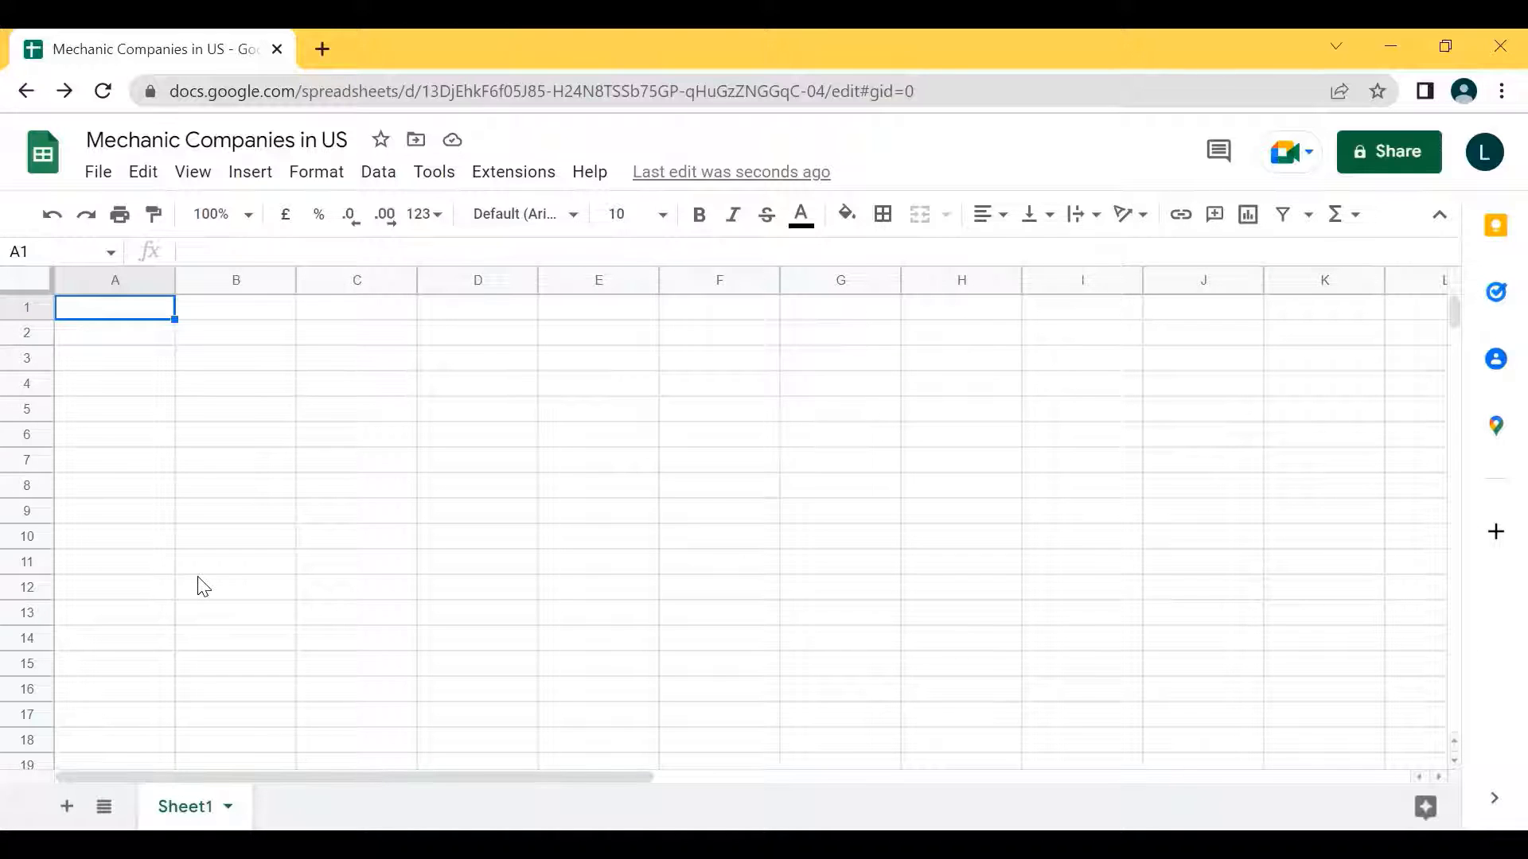
- Add eight new sheets to the spreadsheet
click(68, 806)
click(68, 806)
click(69, 806)
click(68, 806)
click(69, 806)
click(69, 806)
click(68, 805)
click(68, 806)
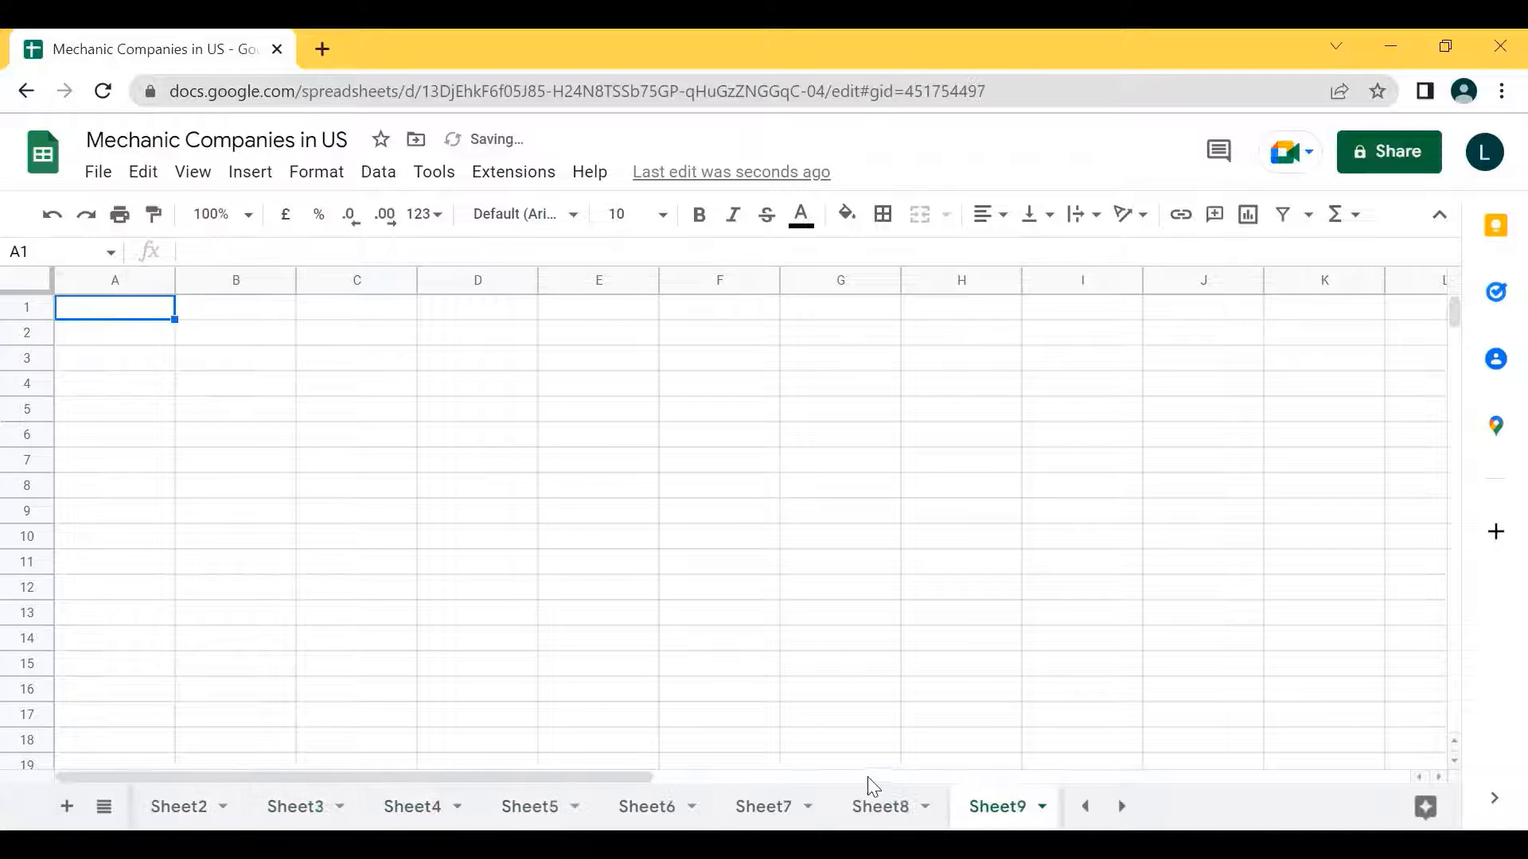
scroll(899, 805, right, 1)
scroll(987, 804, left, 2)
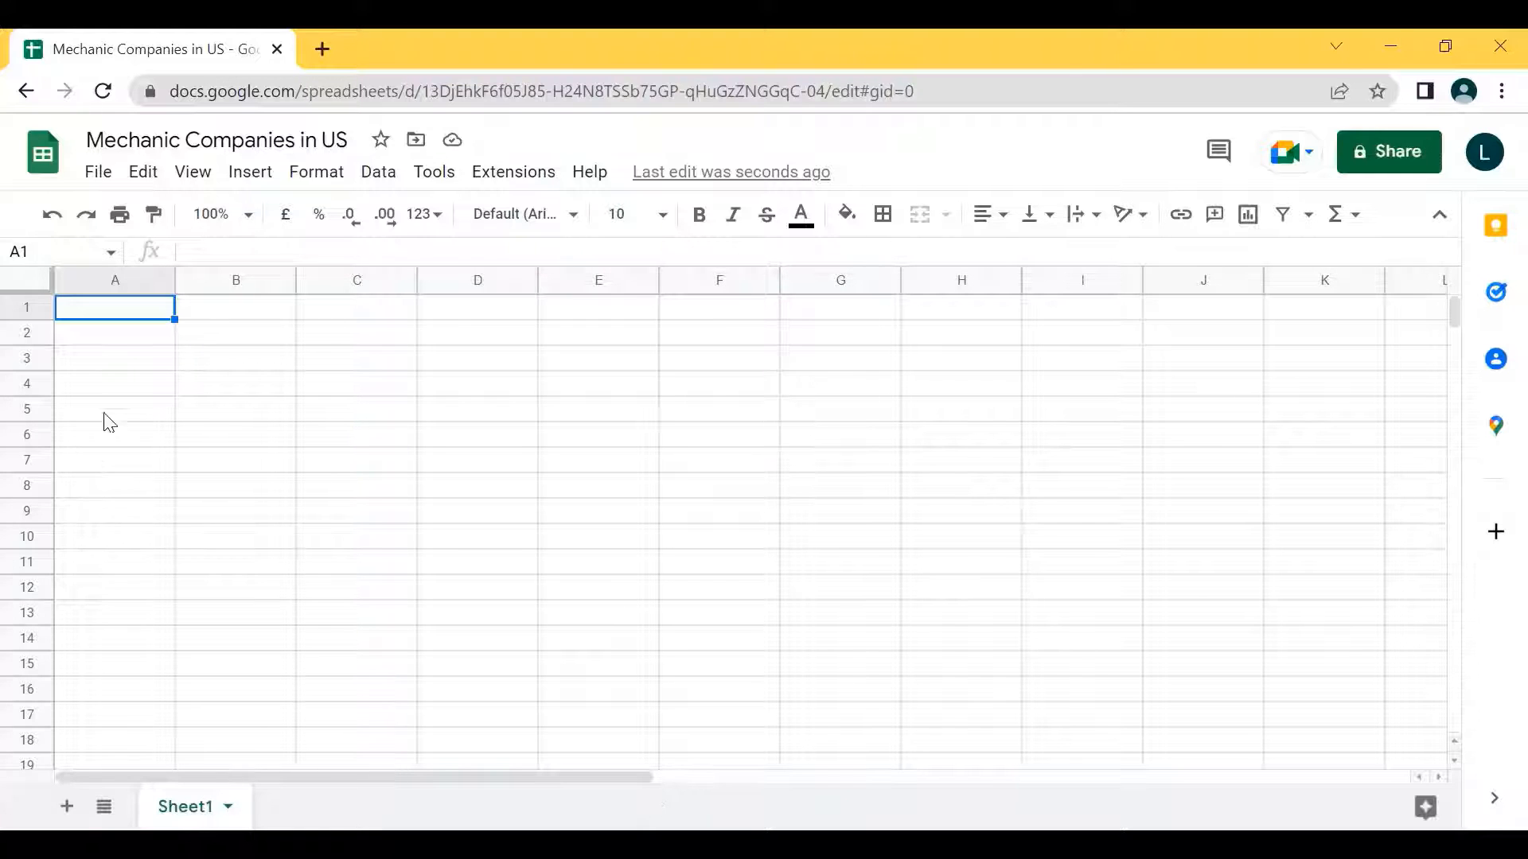
click(609, 455)
text(\)
key(Tab)
key(Tab)
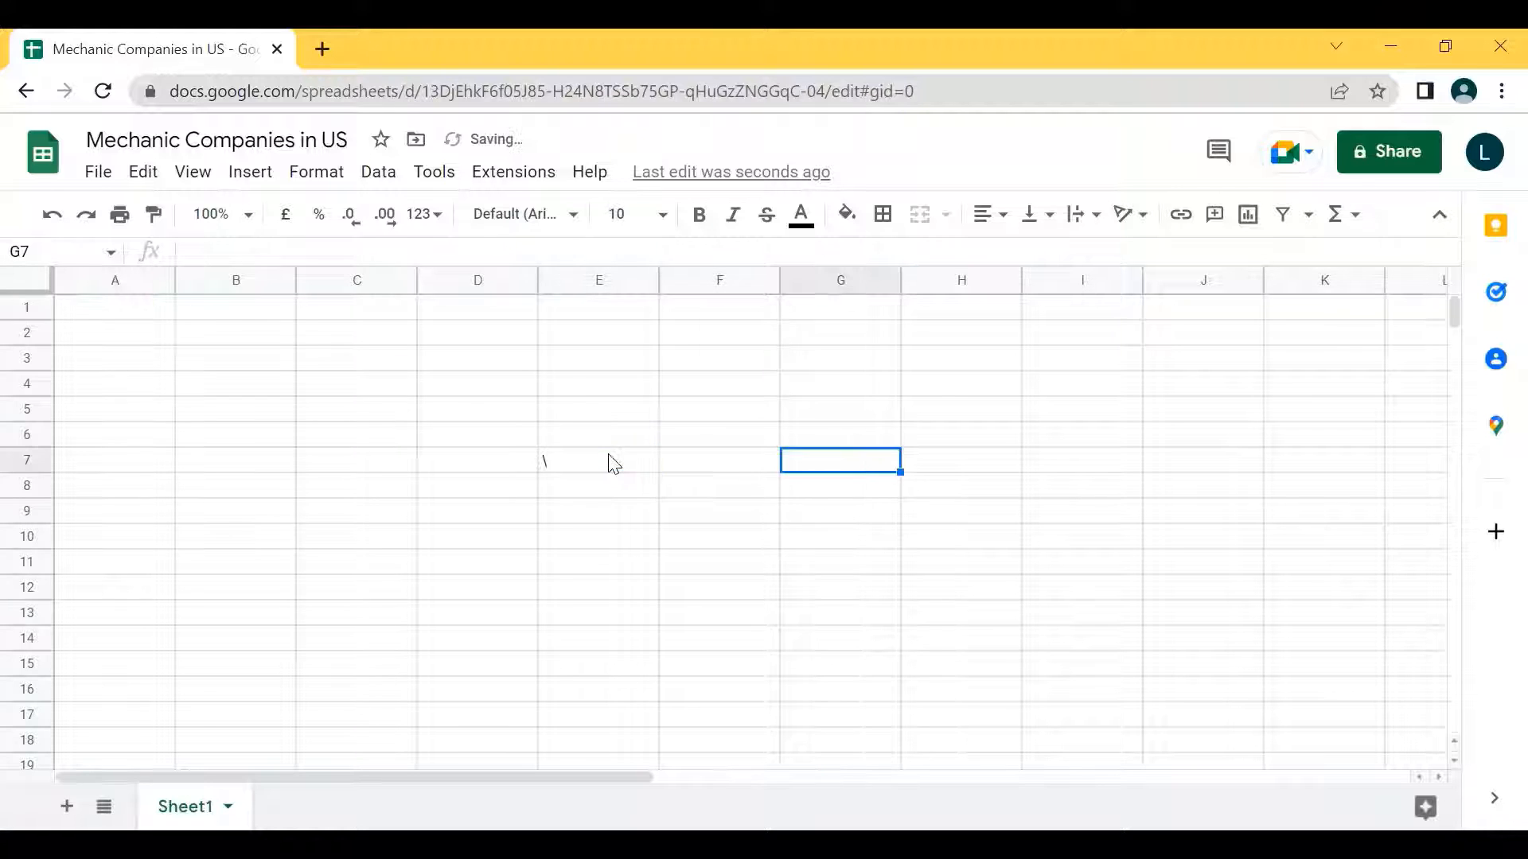
key(ctrl+z)
- Examine how far the empty grid's columns and rows extend, and return to its beginning
click(325, 529)
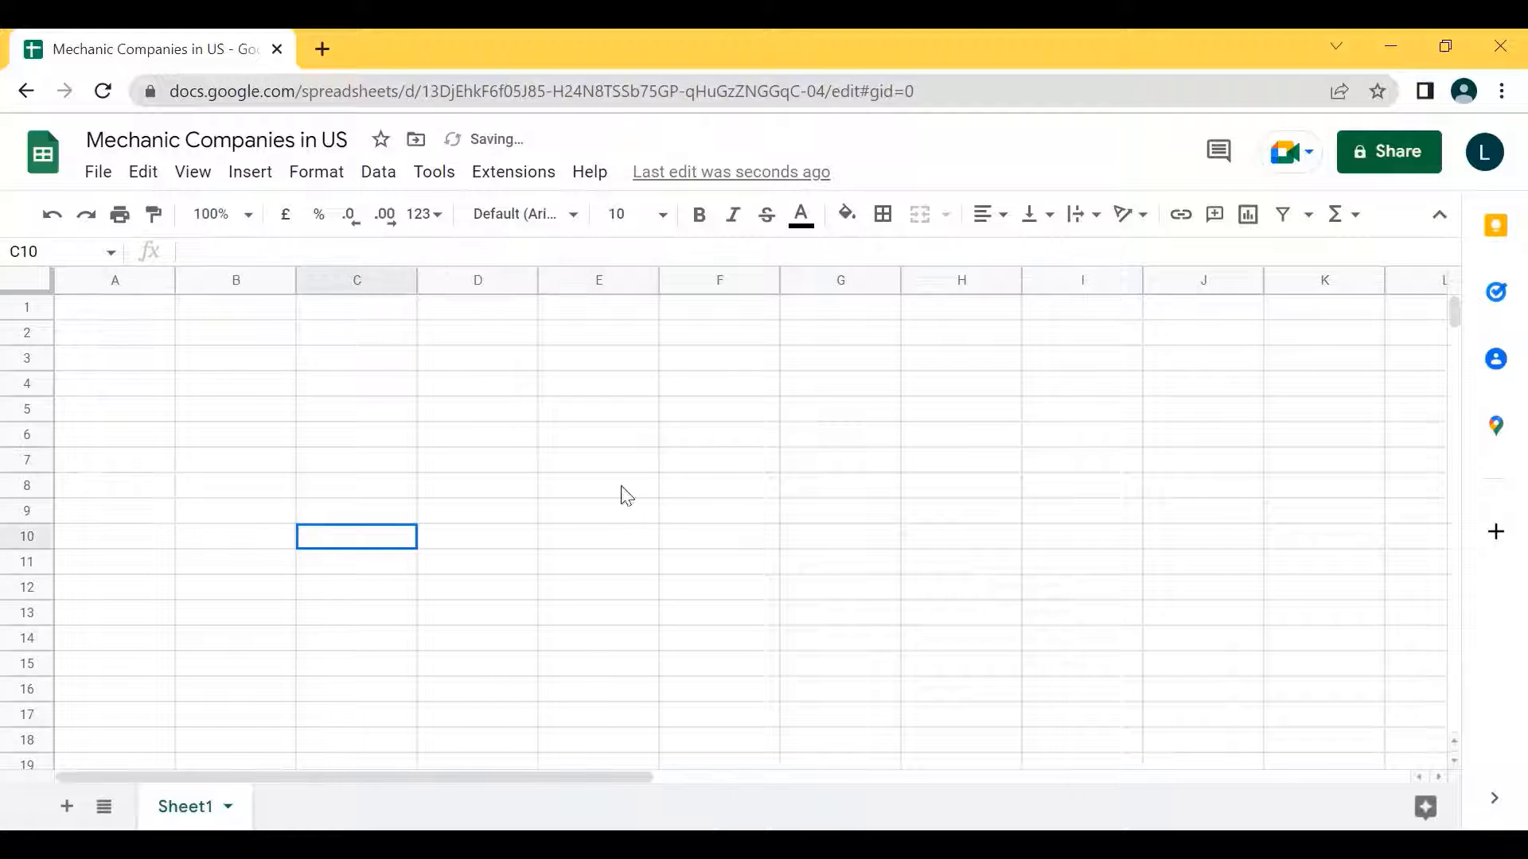
click(767, 471)
click(1060, 664)
scroll(1061, 664, right, 10)
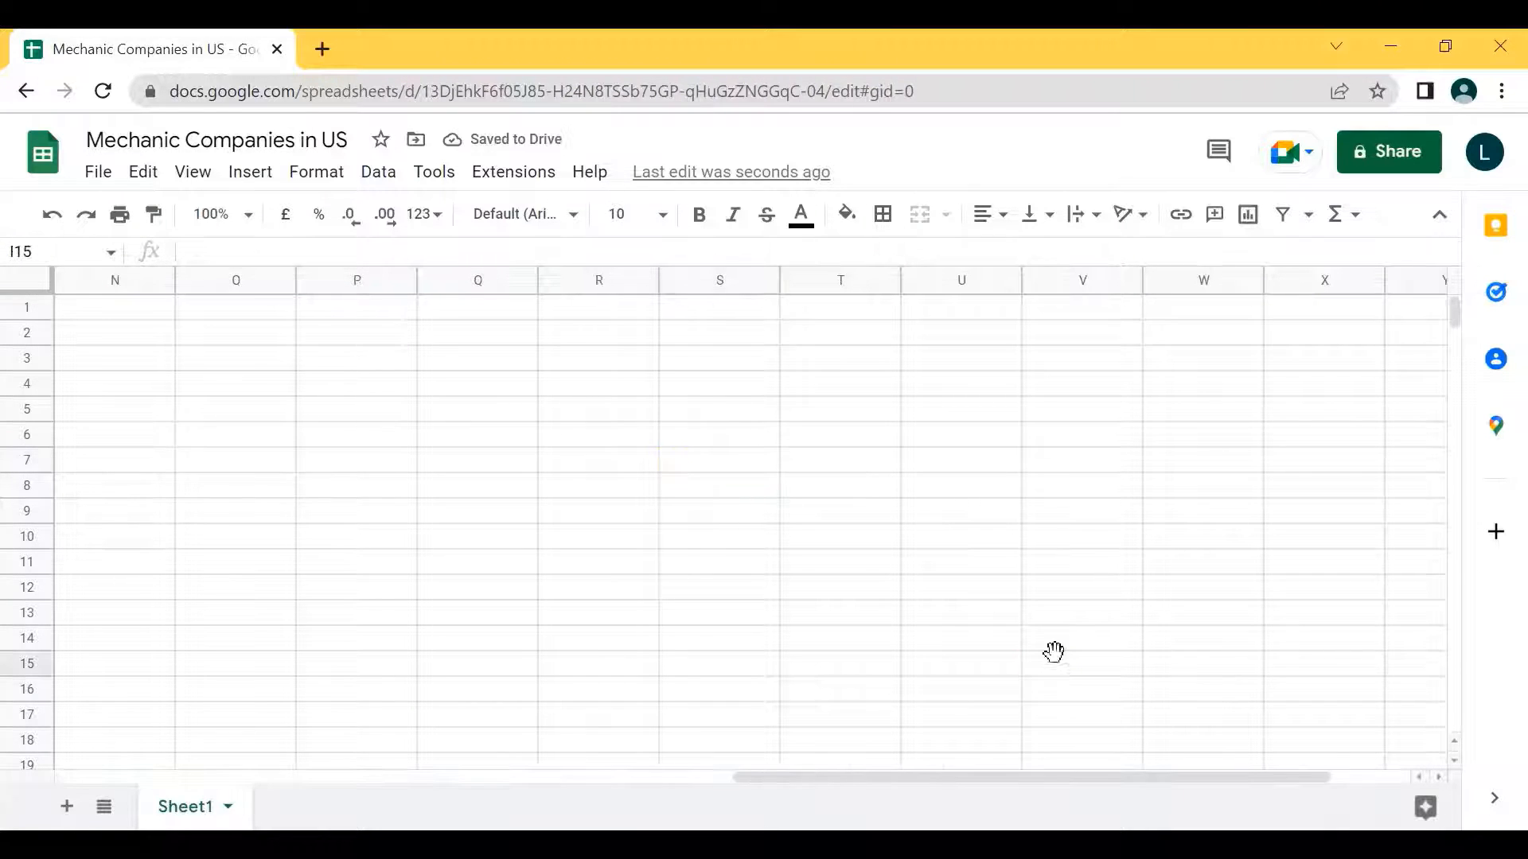
scroll(1061, 664, left, 10)
scroll(1061, 664, down, 10)
scroll(1061, 665, down, 20)
scroll(1061, 664, up, 16)
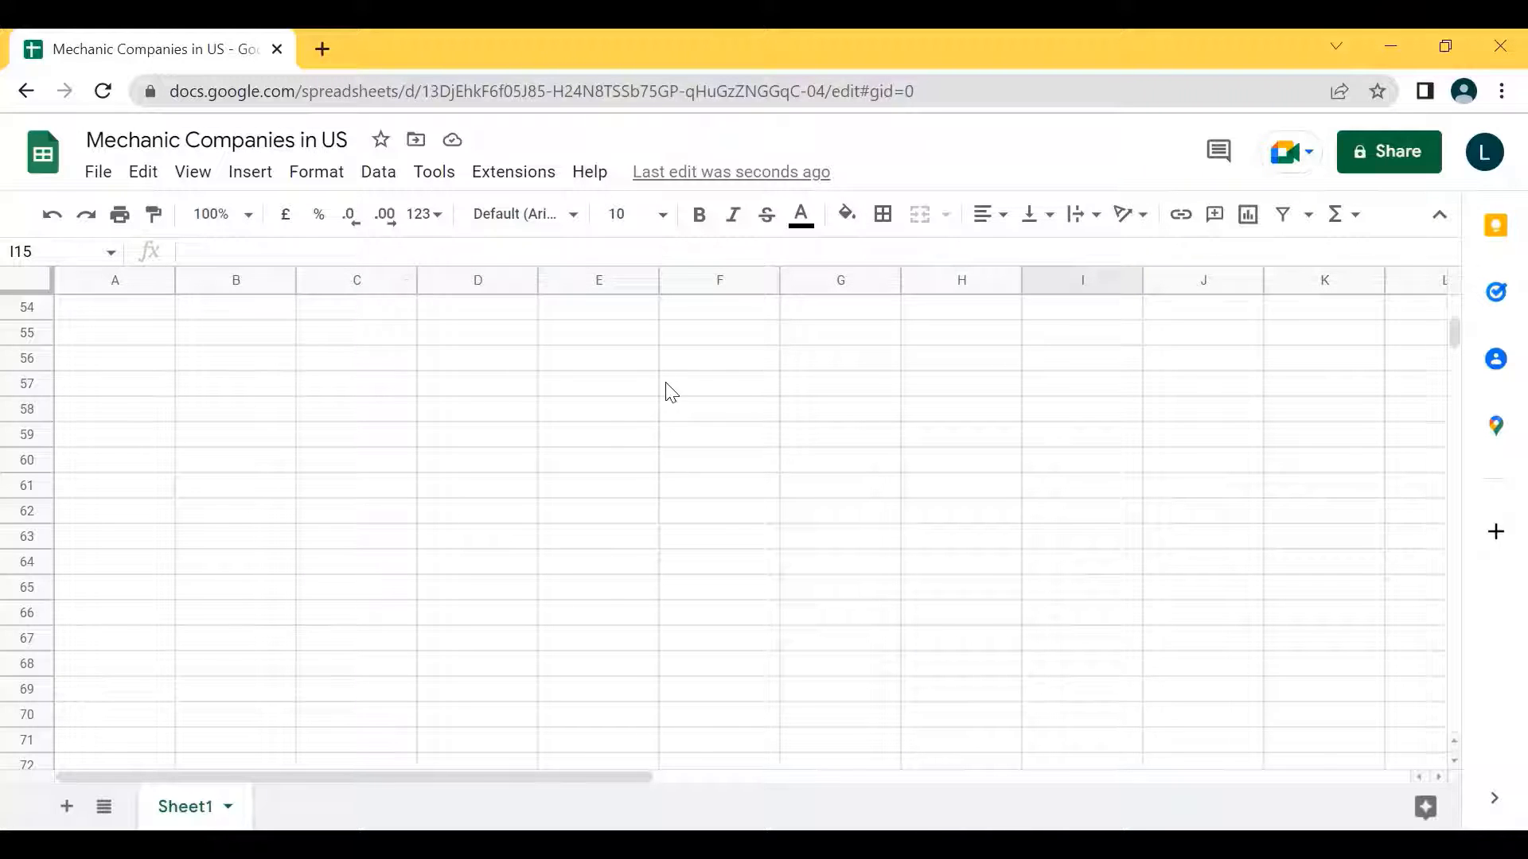
scroll(669, 393, up, 8)
scroll(16, 316, up, 10)
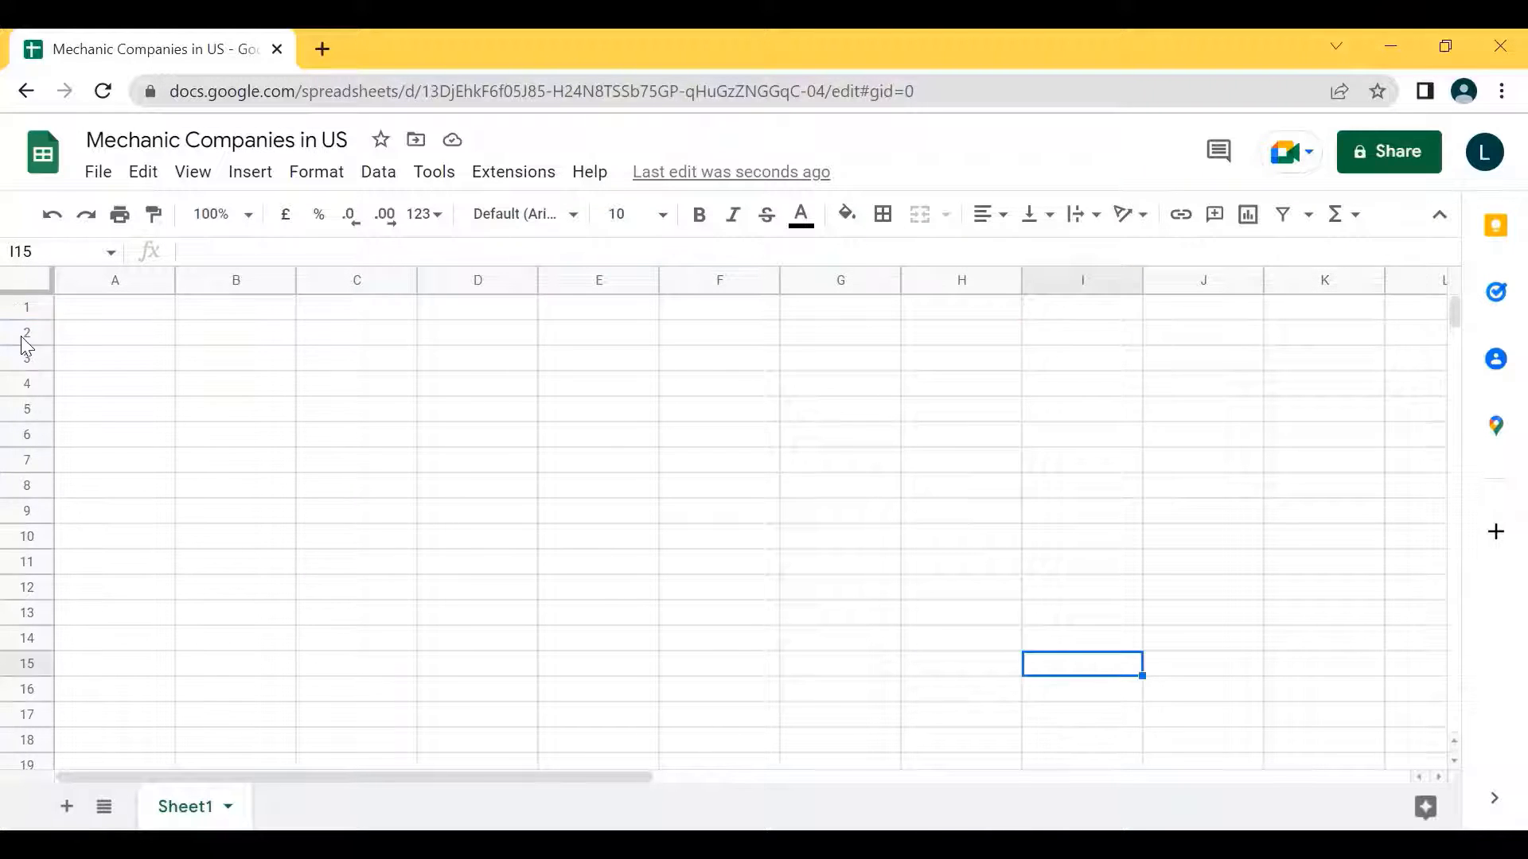
- Select individual cells B2 and A4, the whole of column A, and the whole of row 1 in turn
click(258, 338)
click(86, 382)
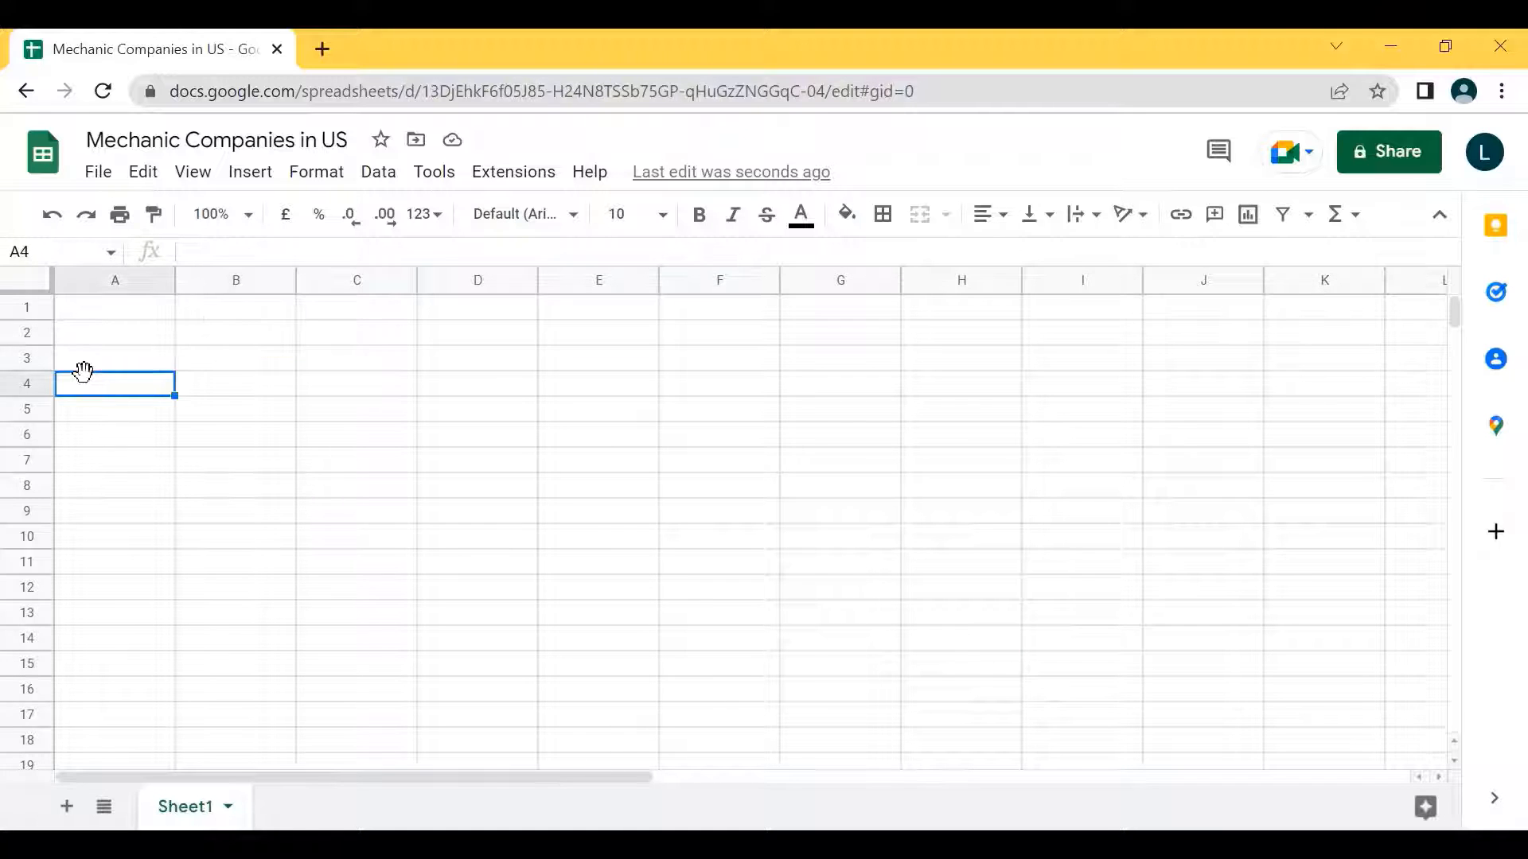
click(103, 280)
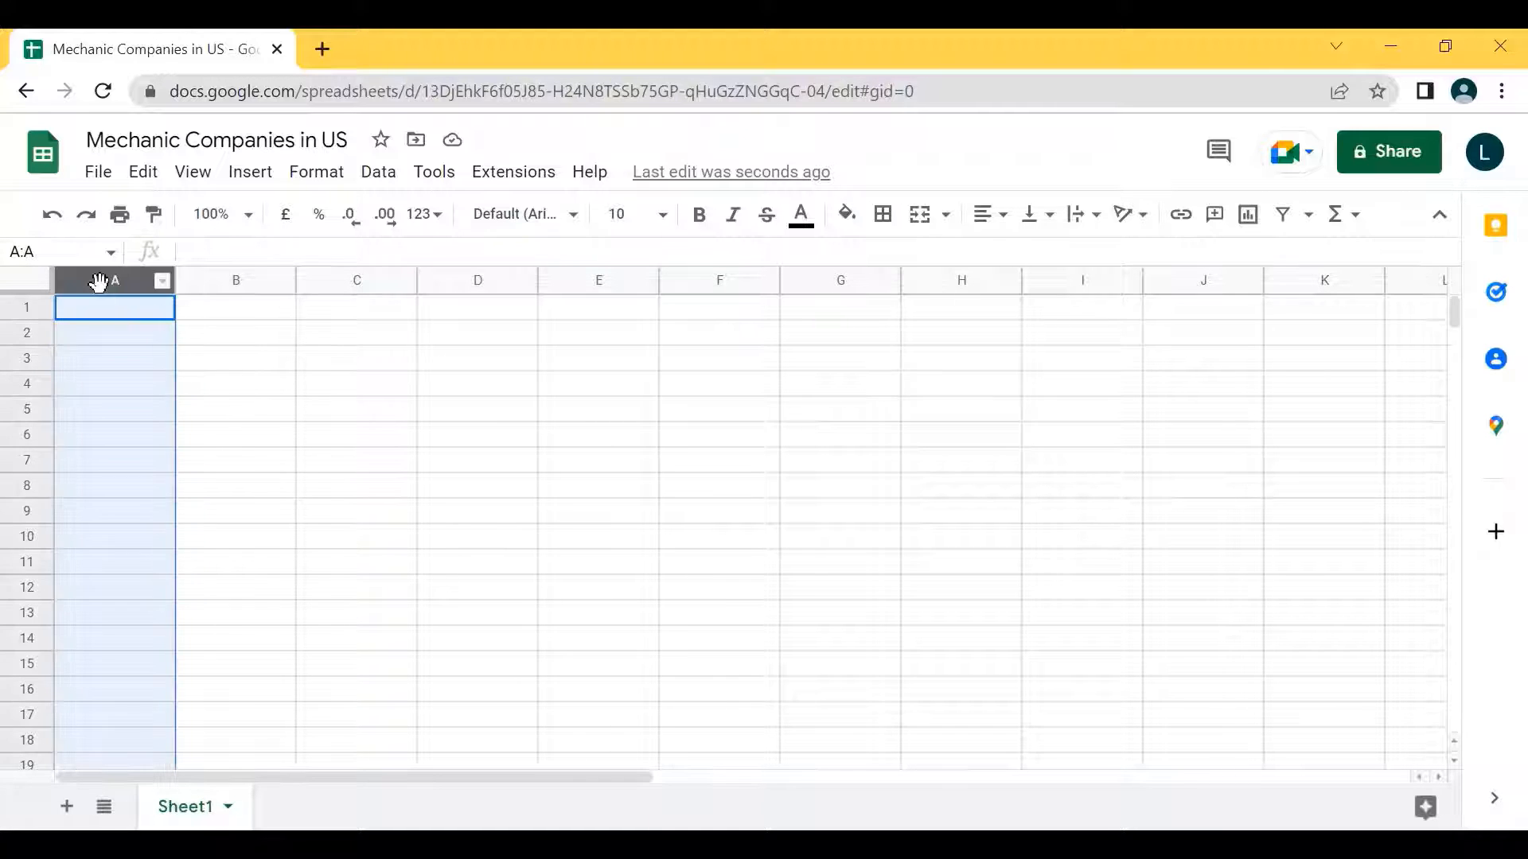
click(19, 307)
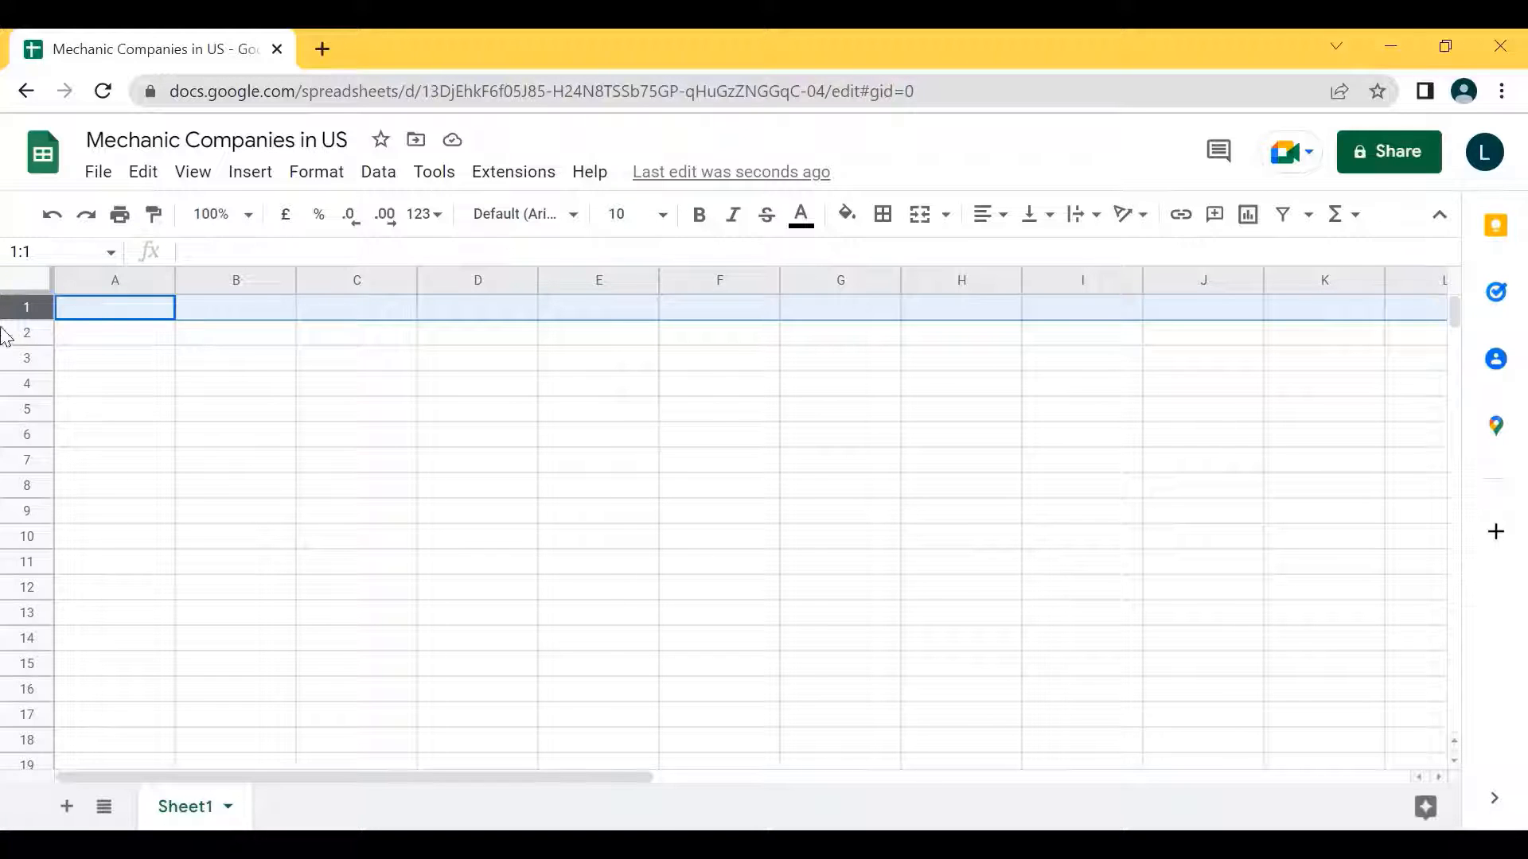
click(110, 319)
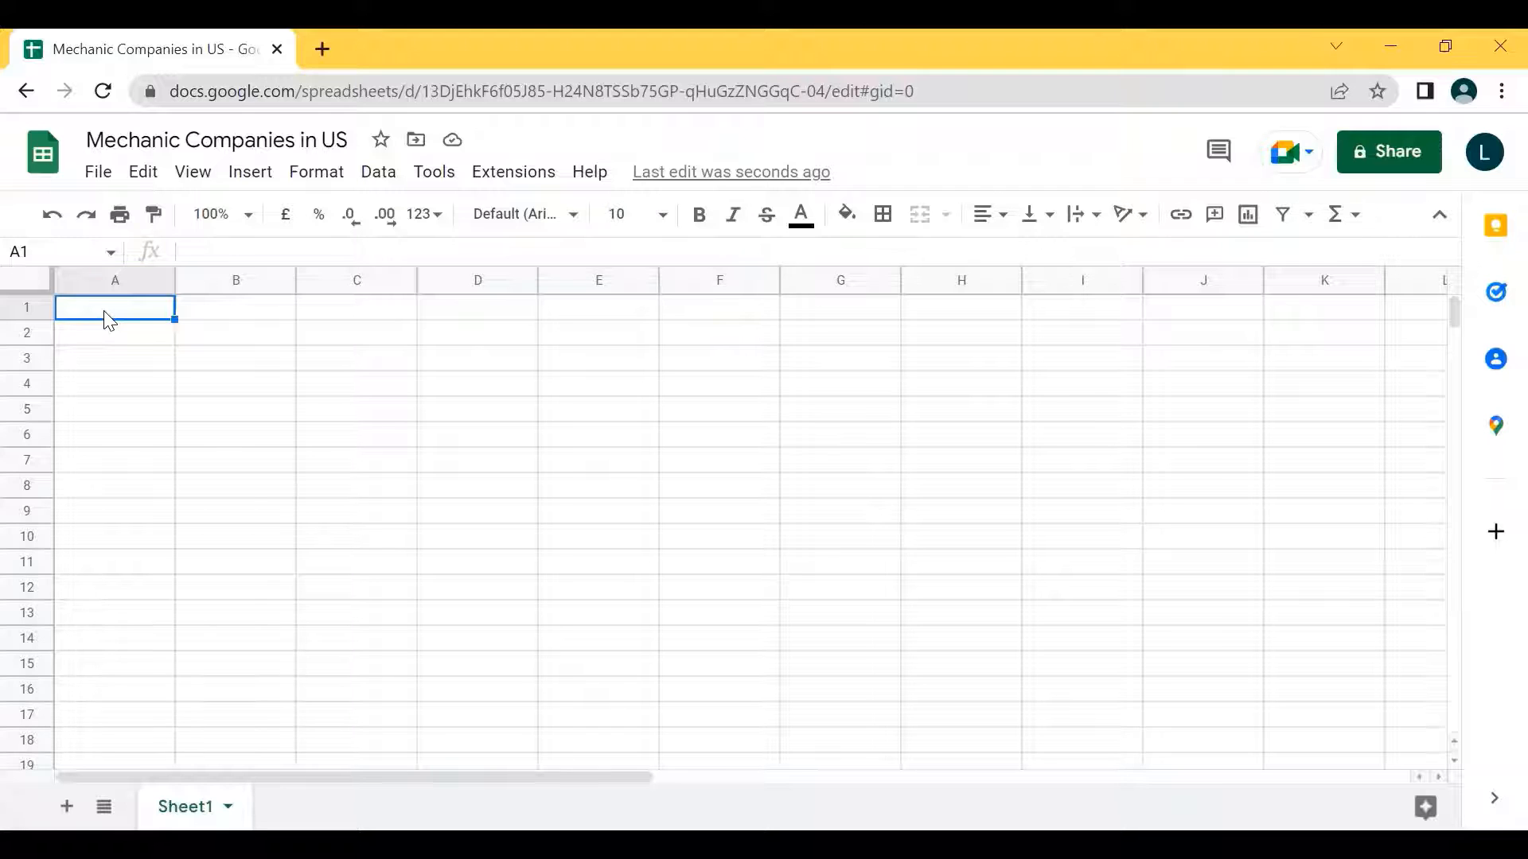
text(we.x)
double_click(95, 308)
key(BackSpace)
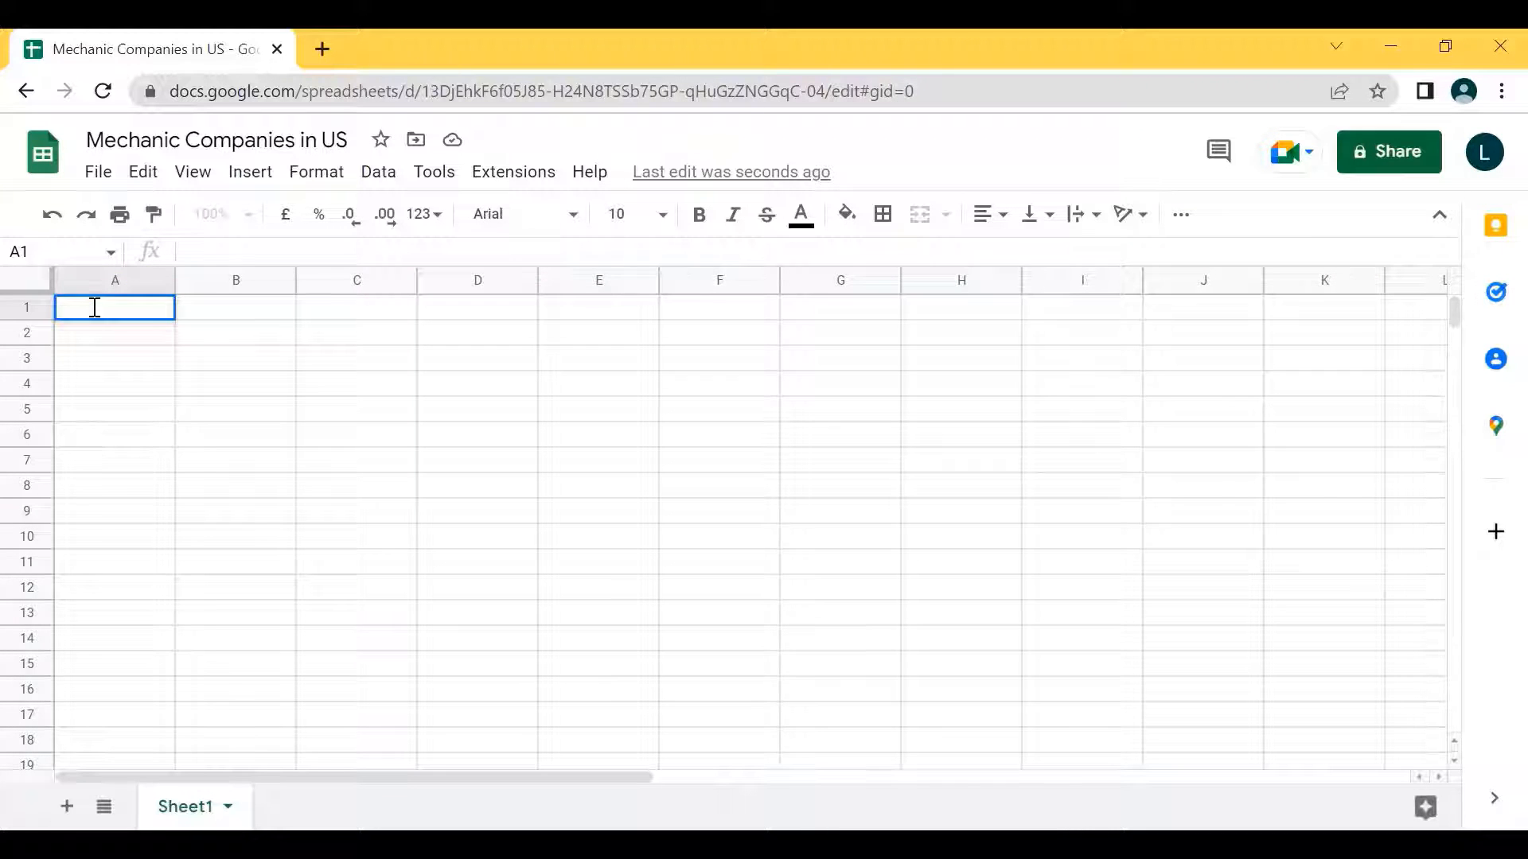
click(123, 341)
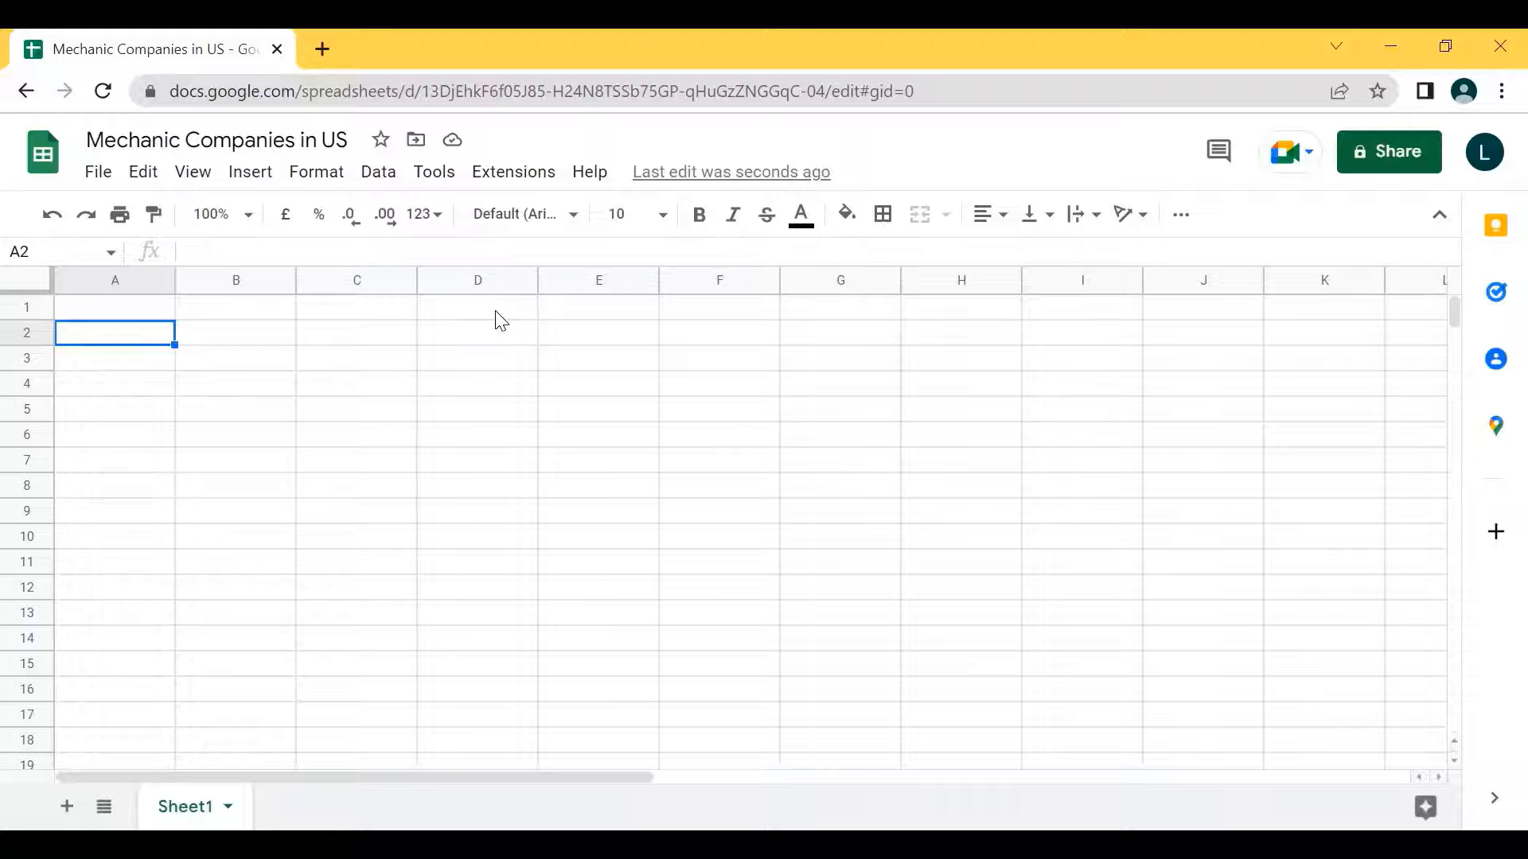
- Examine where the empty sheet's last column and last row are, and return to cell A2
key(ctrl+Right)
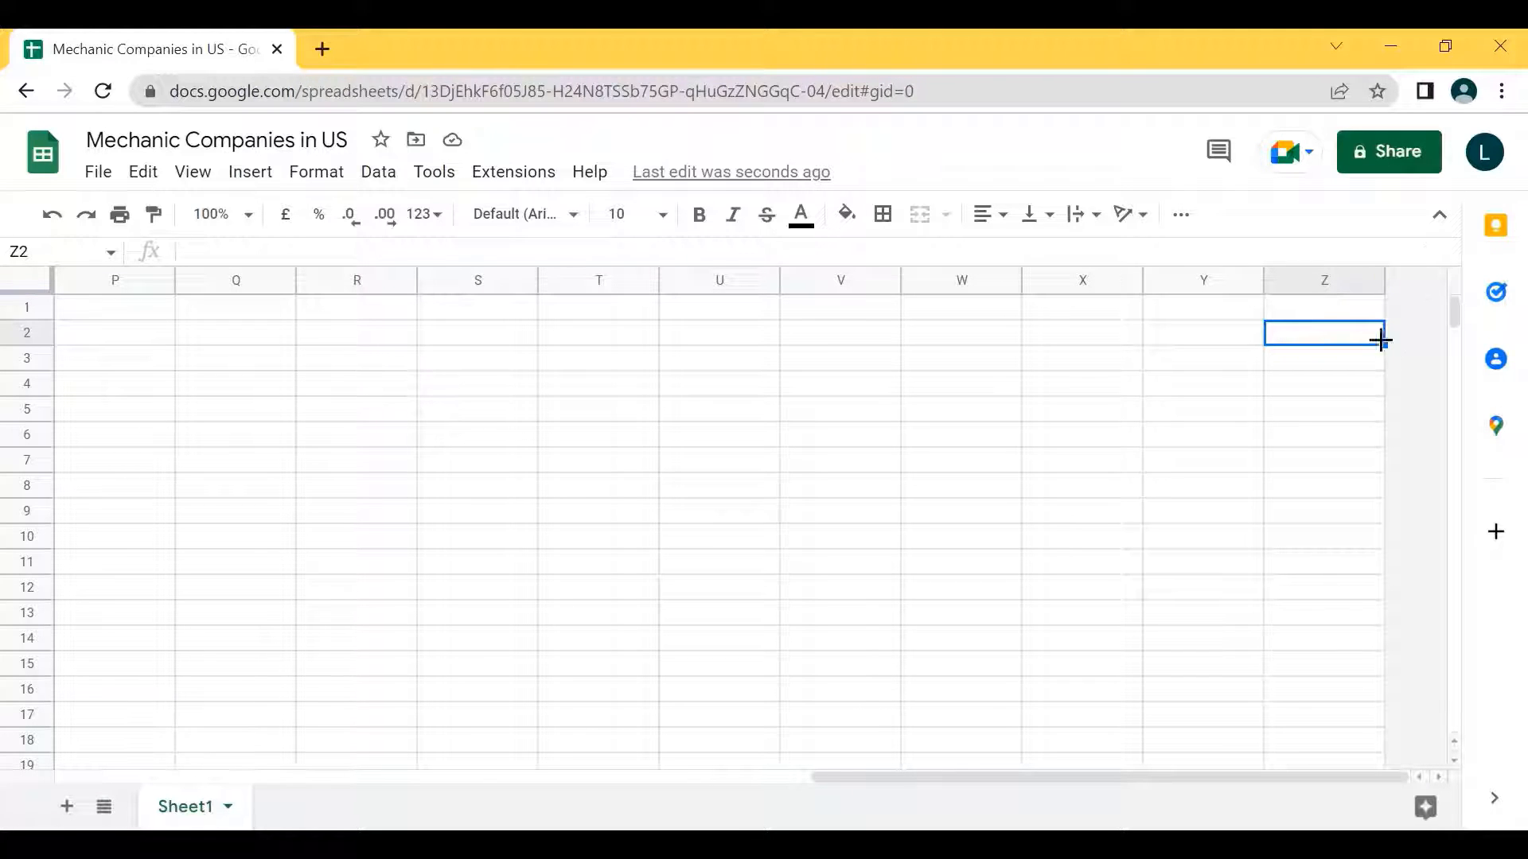
click(1317, 280)
key(ctrl+Home)
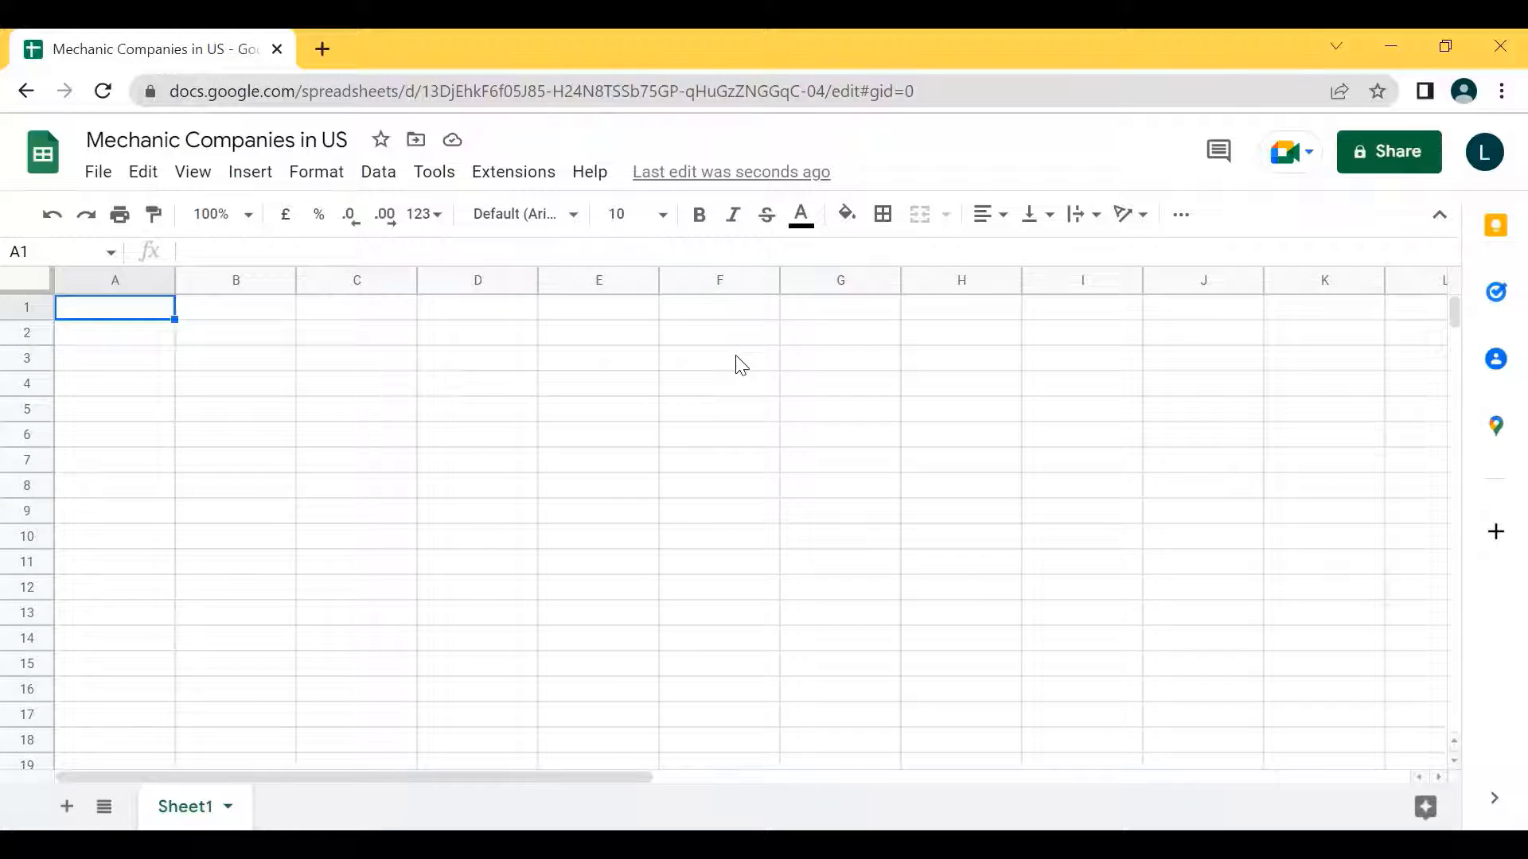
key(ctrl+Down)
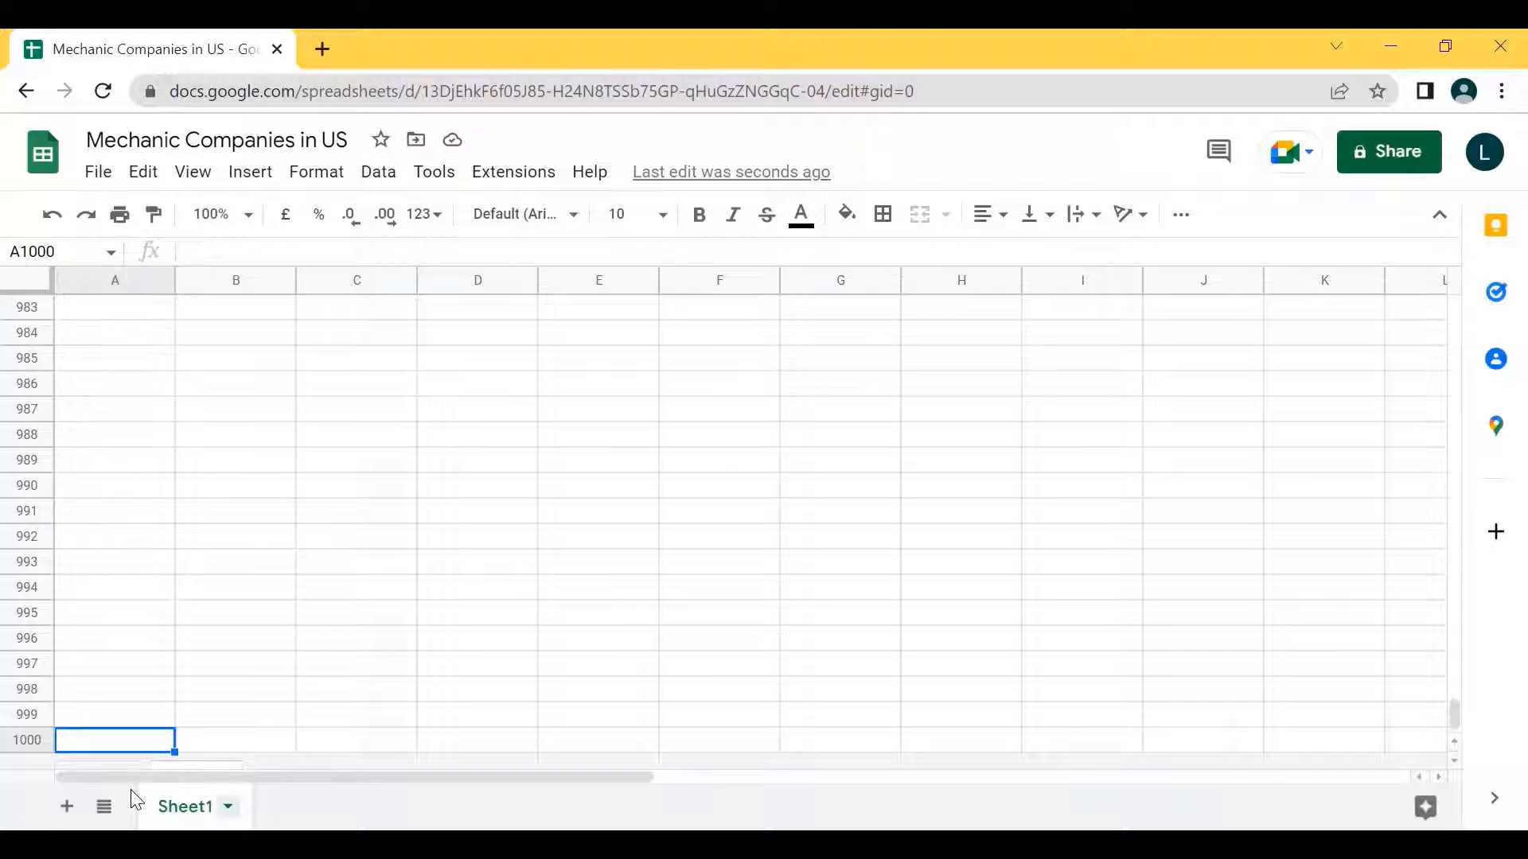
scroll(357, 533, up, 20)
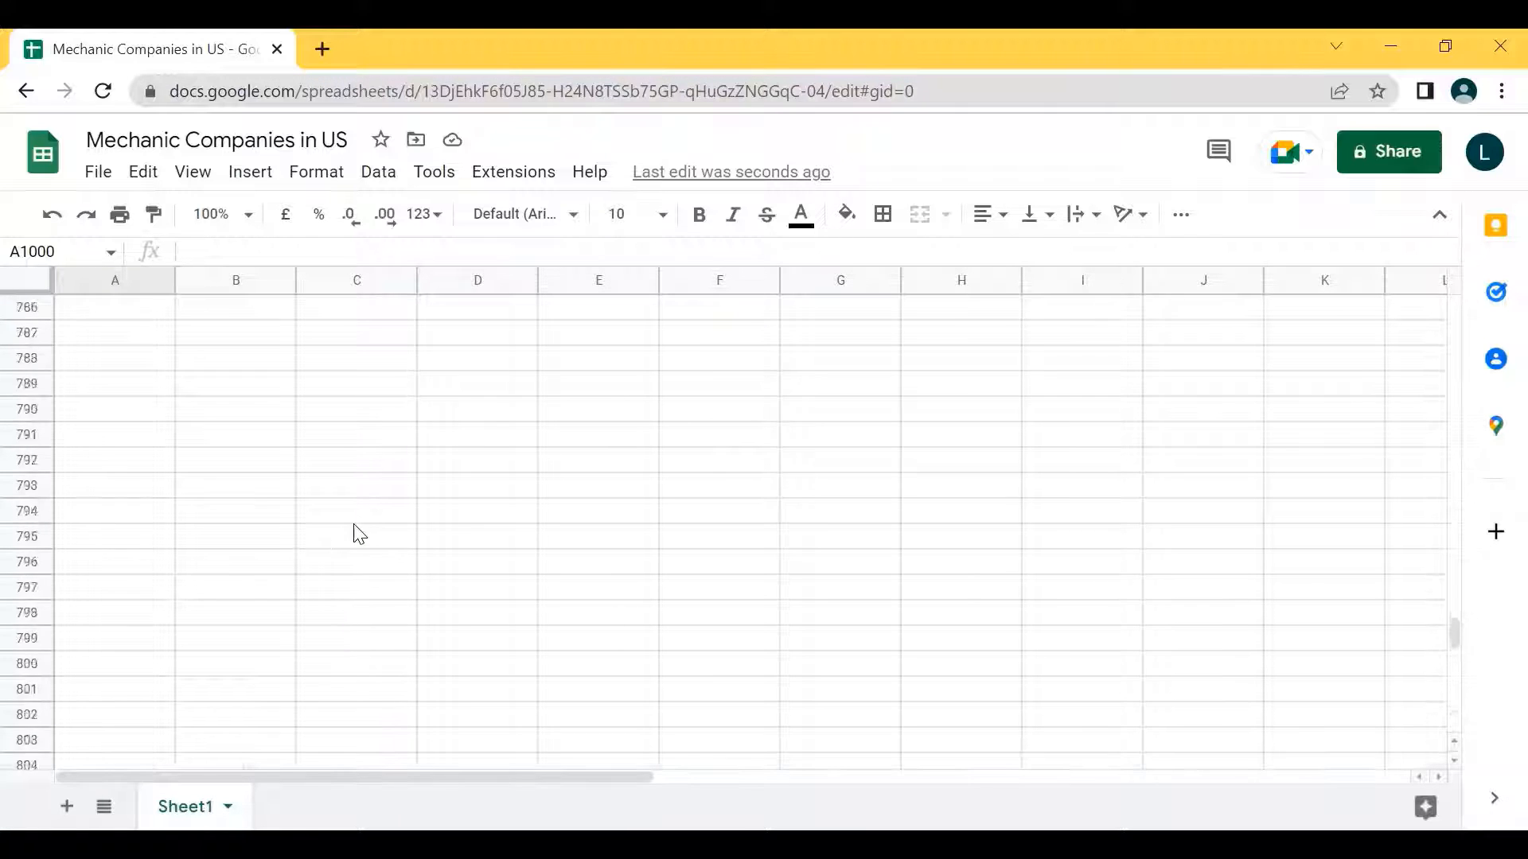
key(ctrl+Up)
key(Down)
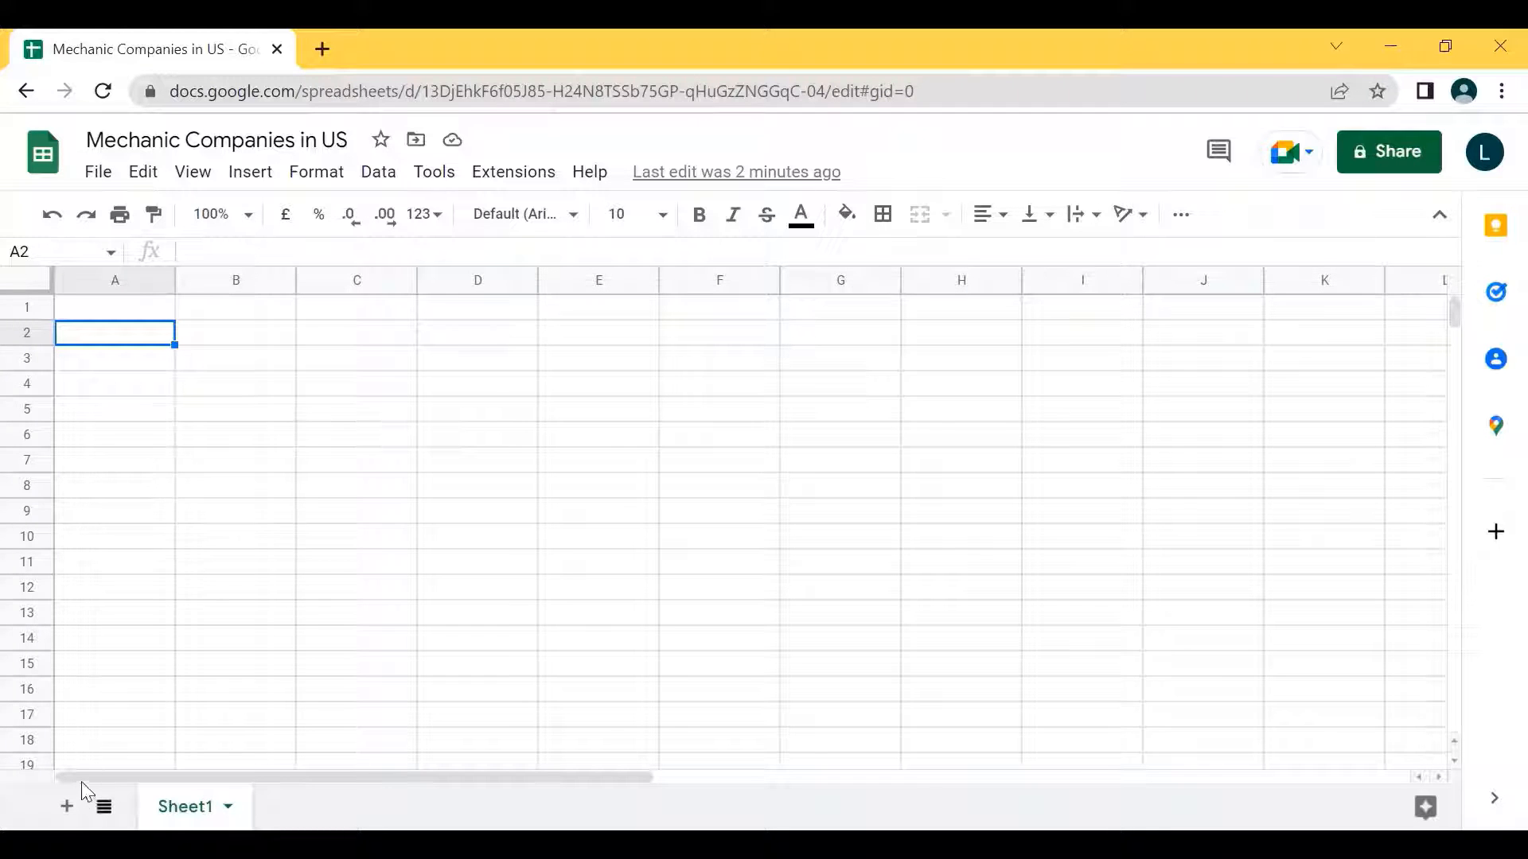
- Rename the first sheet as NY
double_click(163, 792)
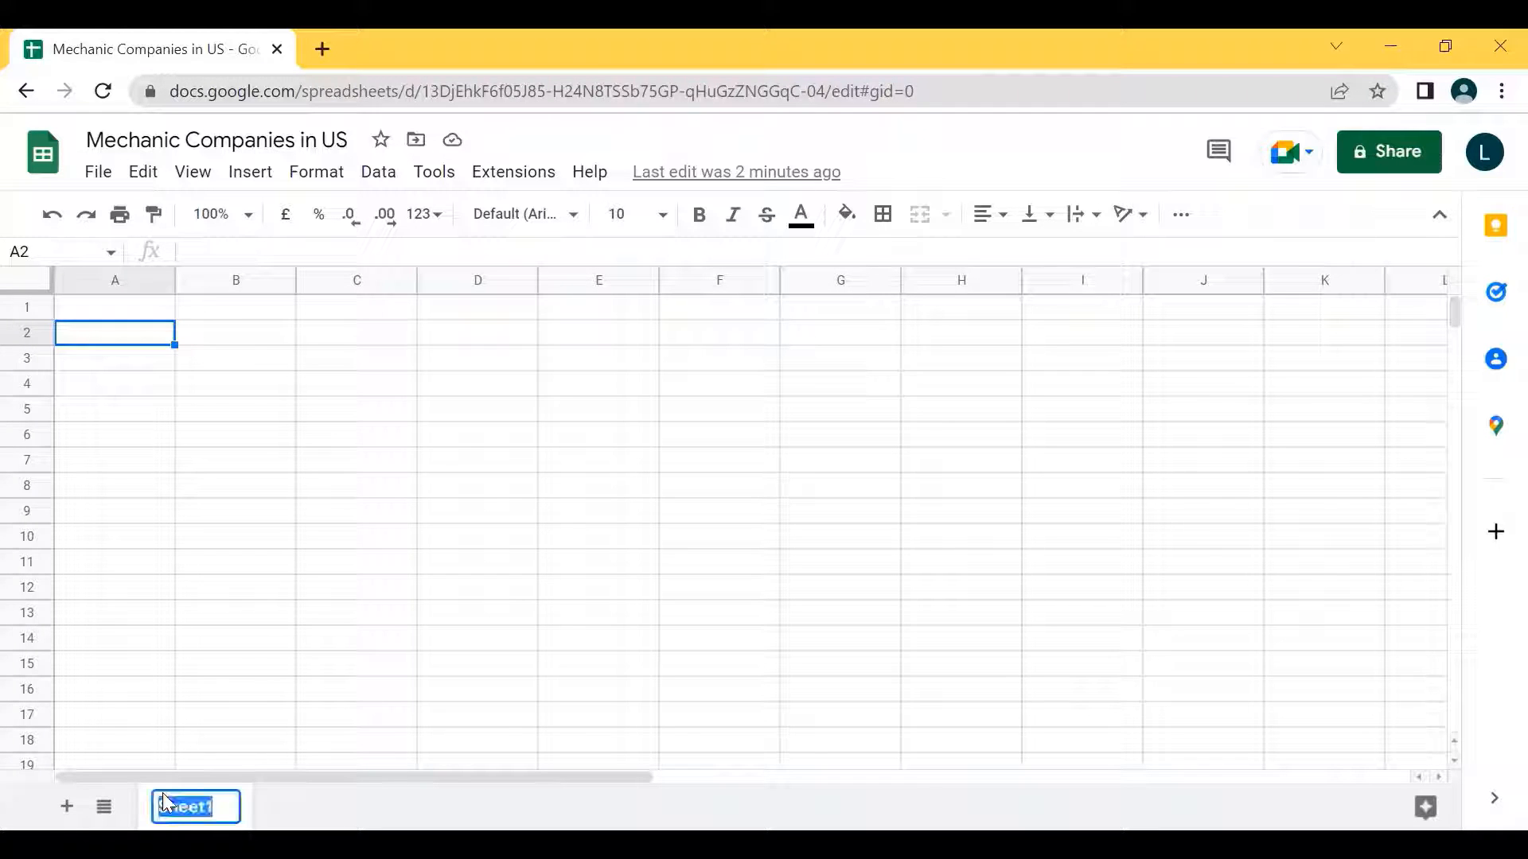
text(My)
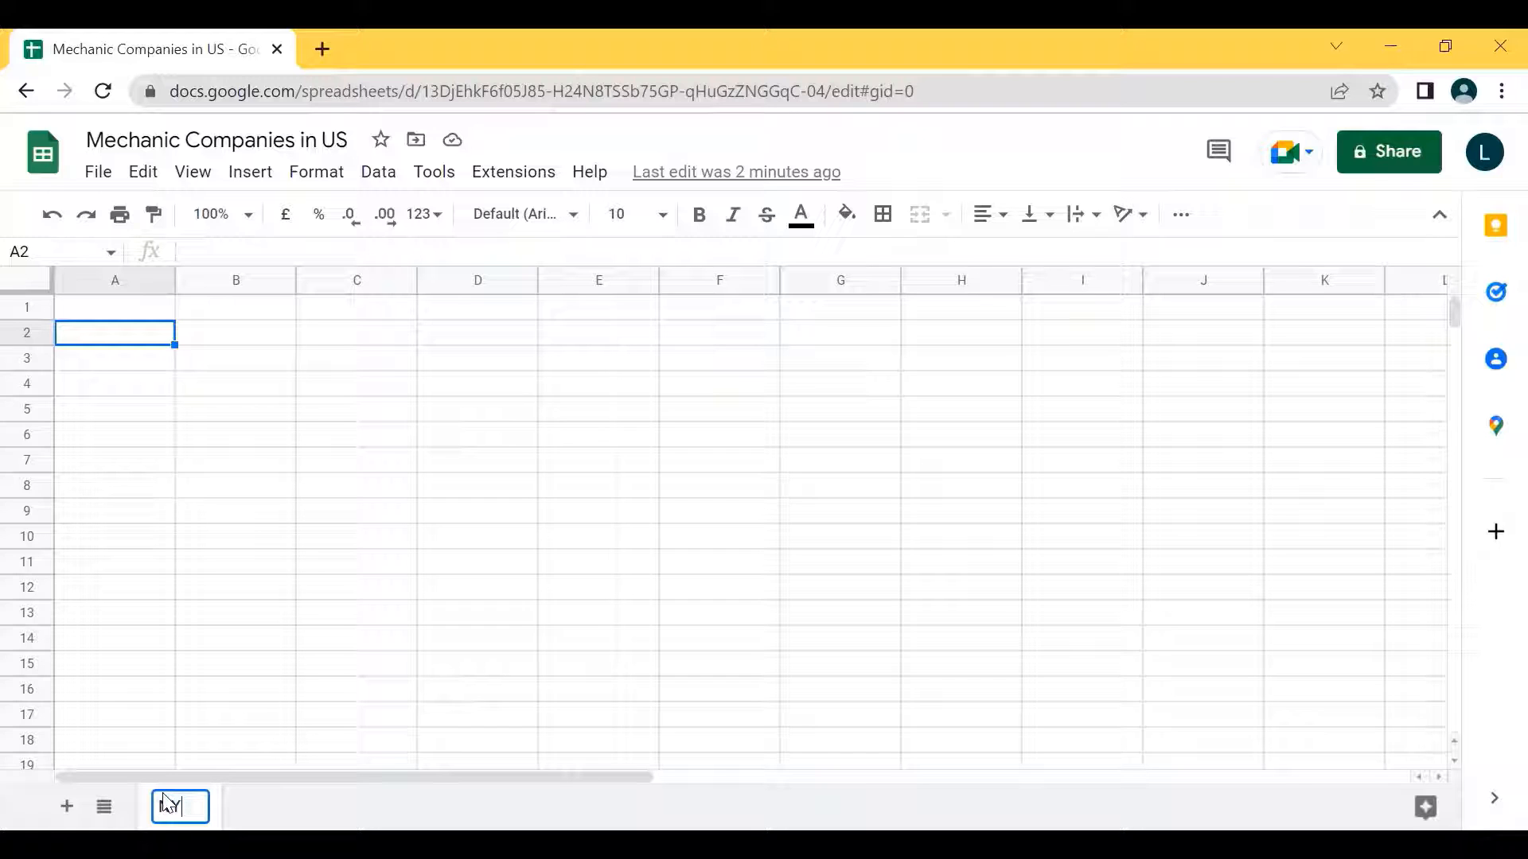
key(Return)
- Add a second sheet to the spreadsheet and open its name for editing
click(67, 806)
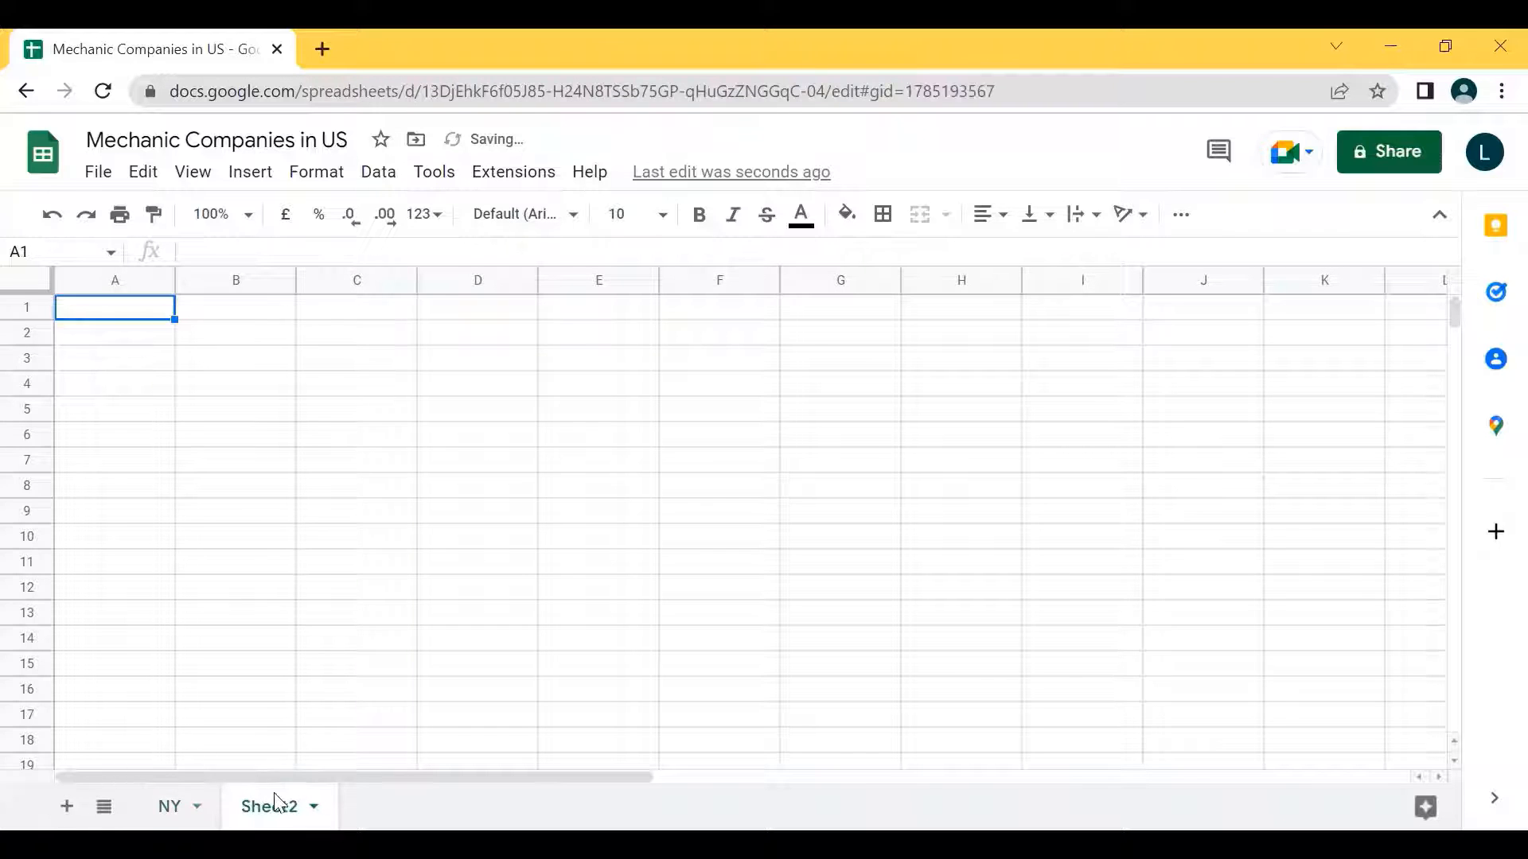
double_click(281, 802)
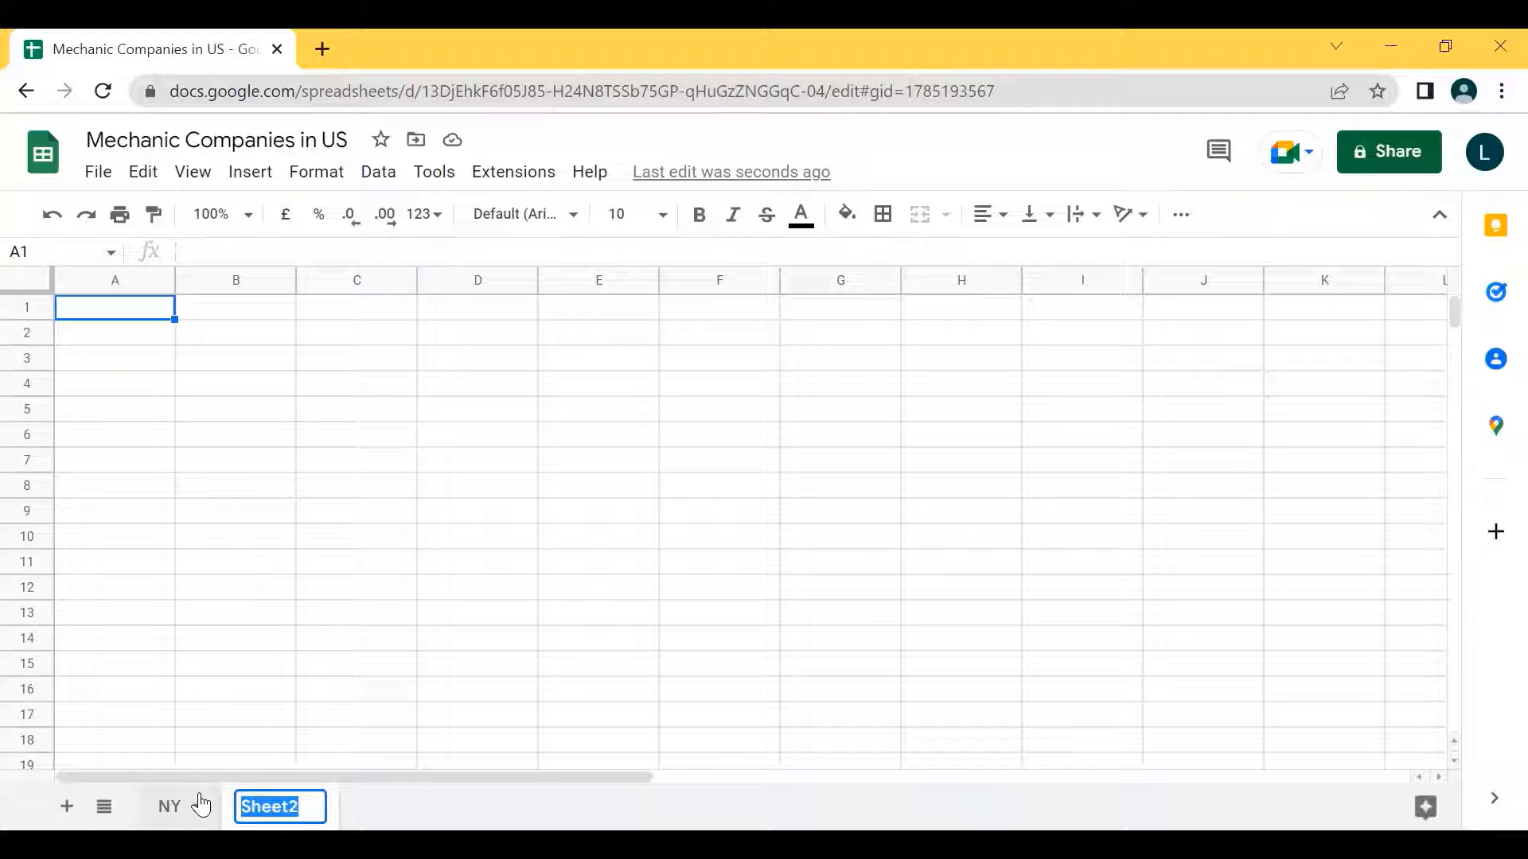
- Search Google in a new browser tab for "All states in US with their two letter abbreviations"
click(322, 50)
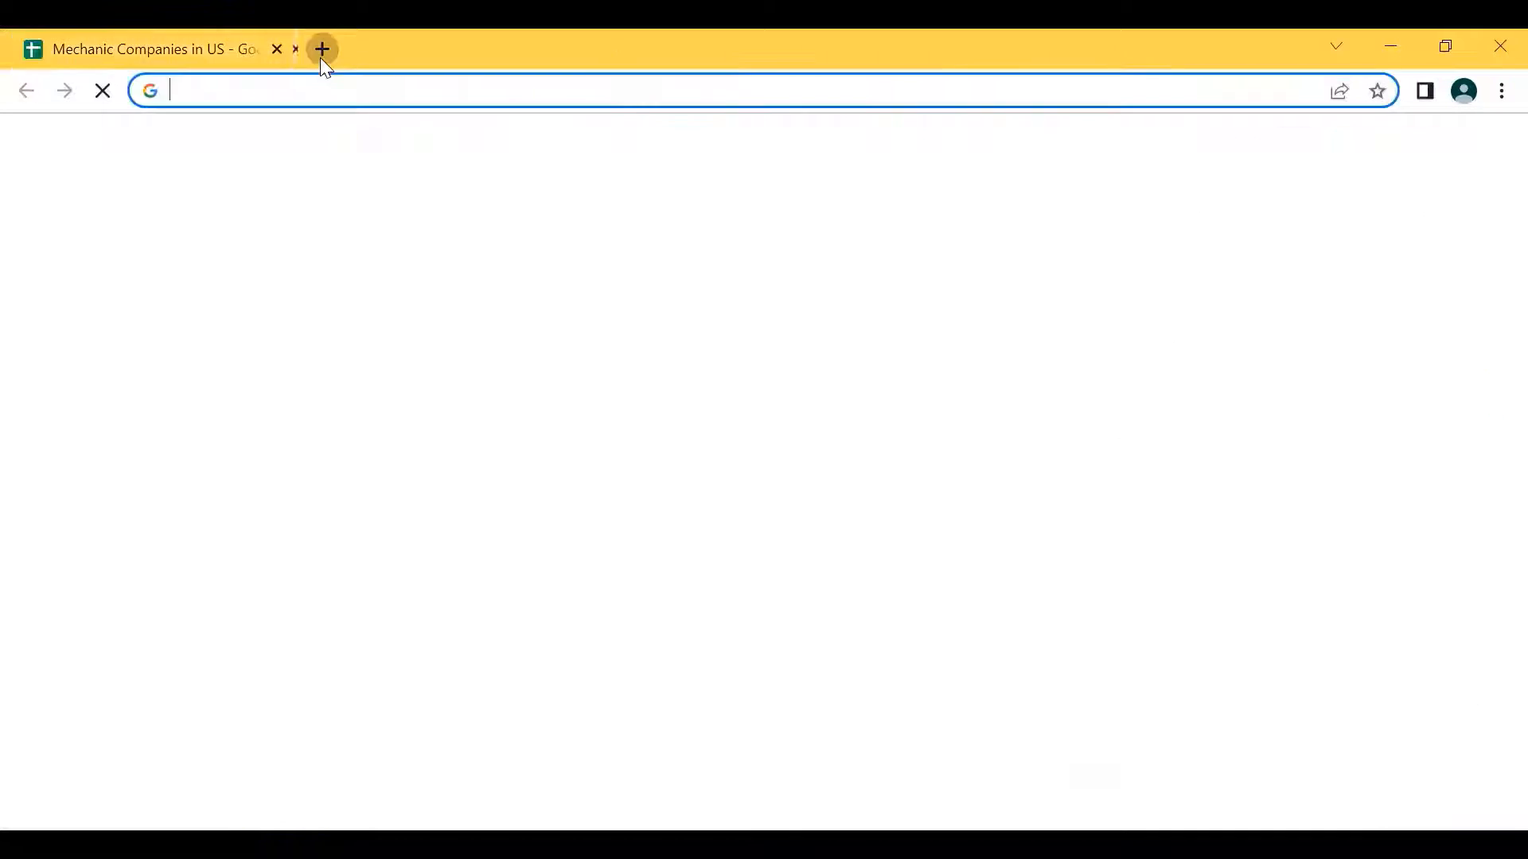
text(All)
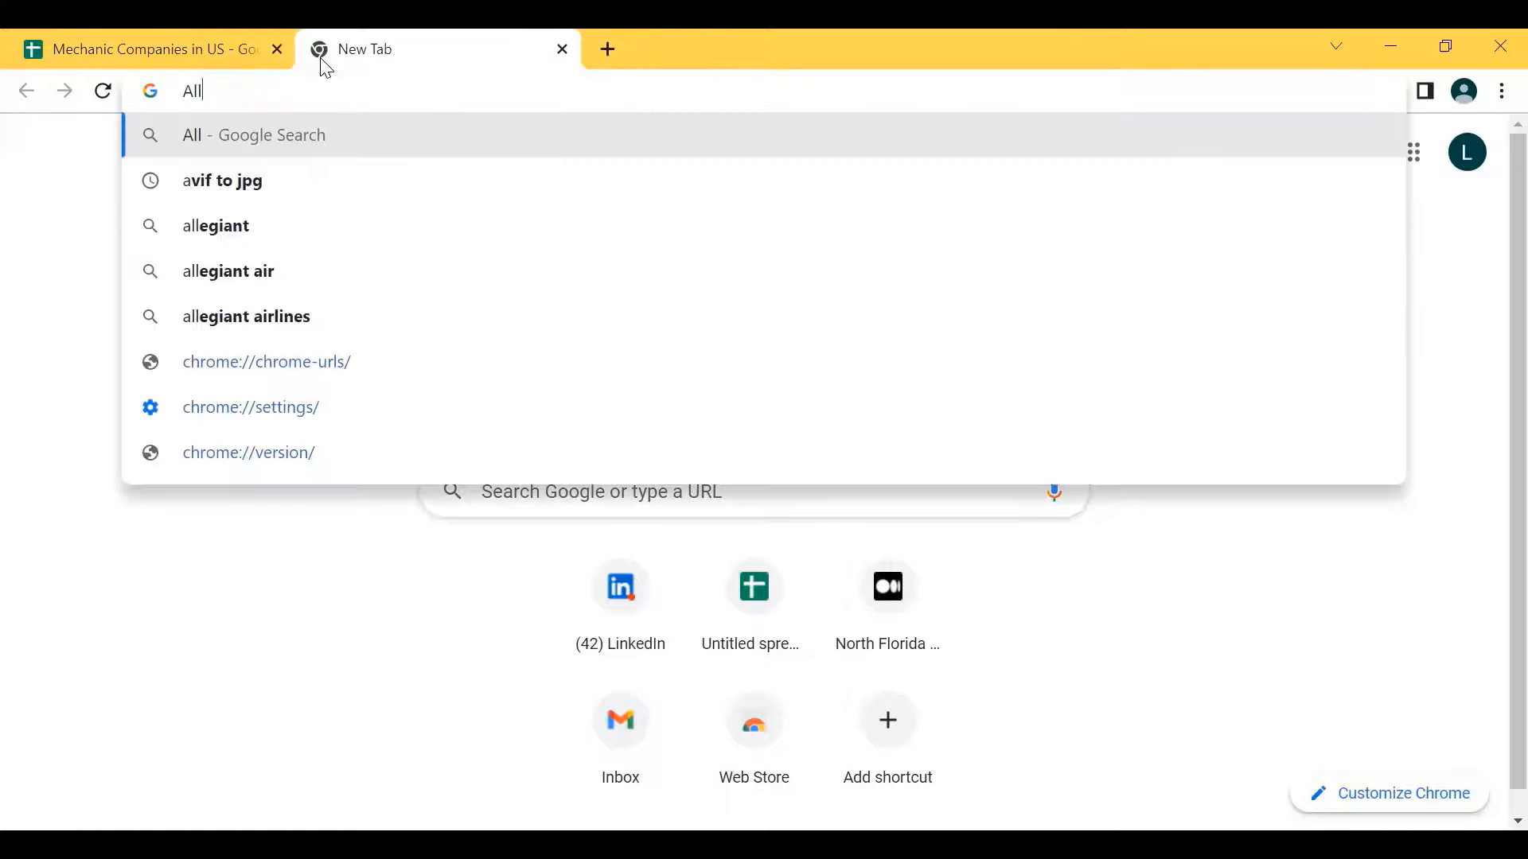
text( states in U)
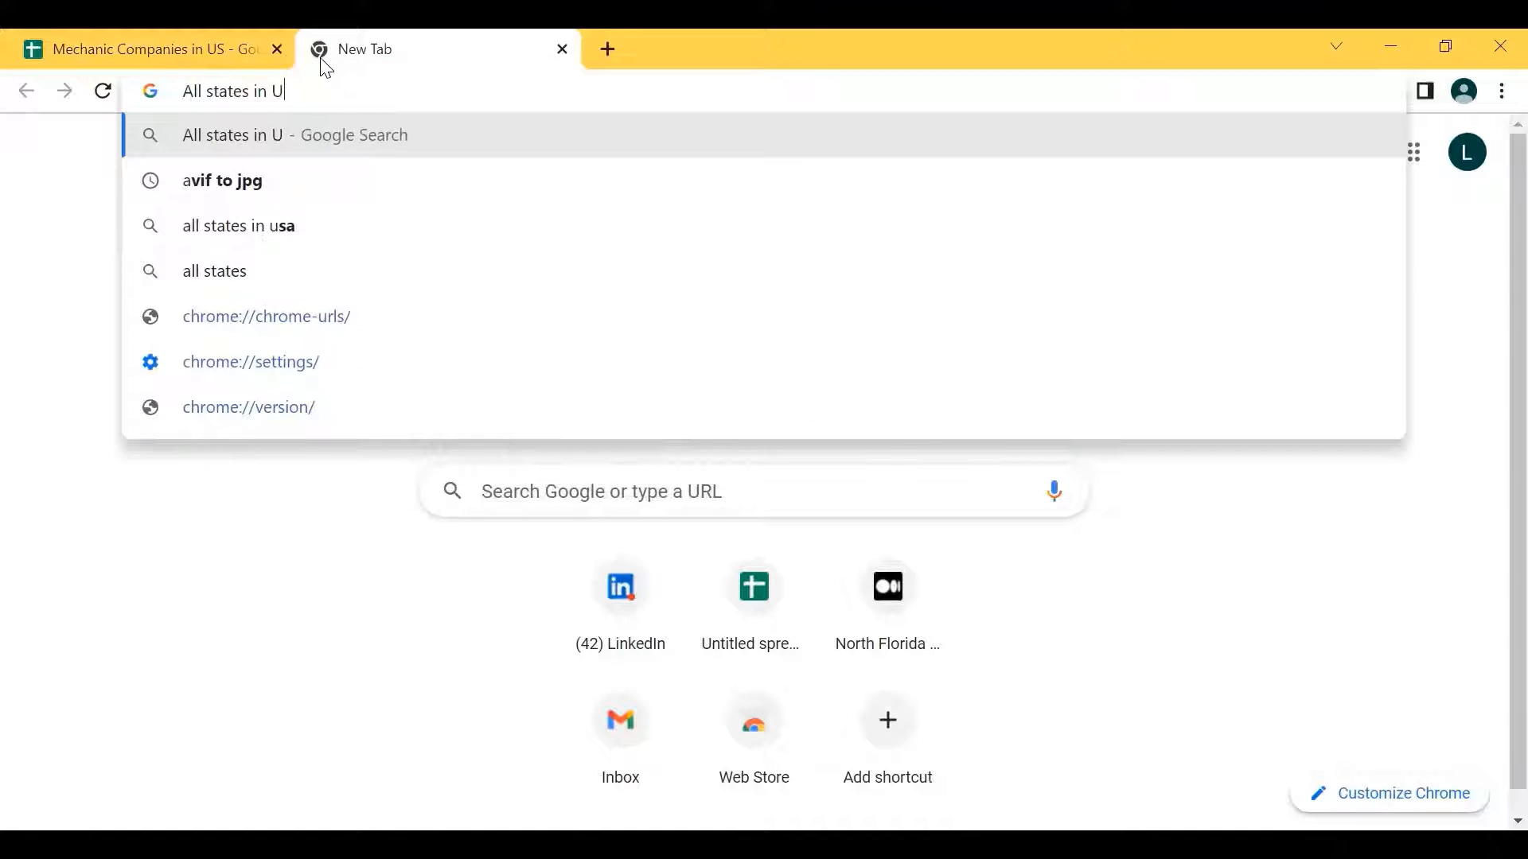
text(S with th)
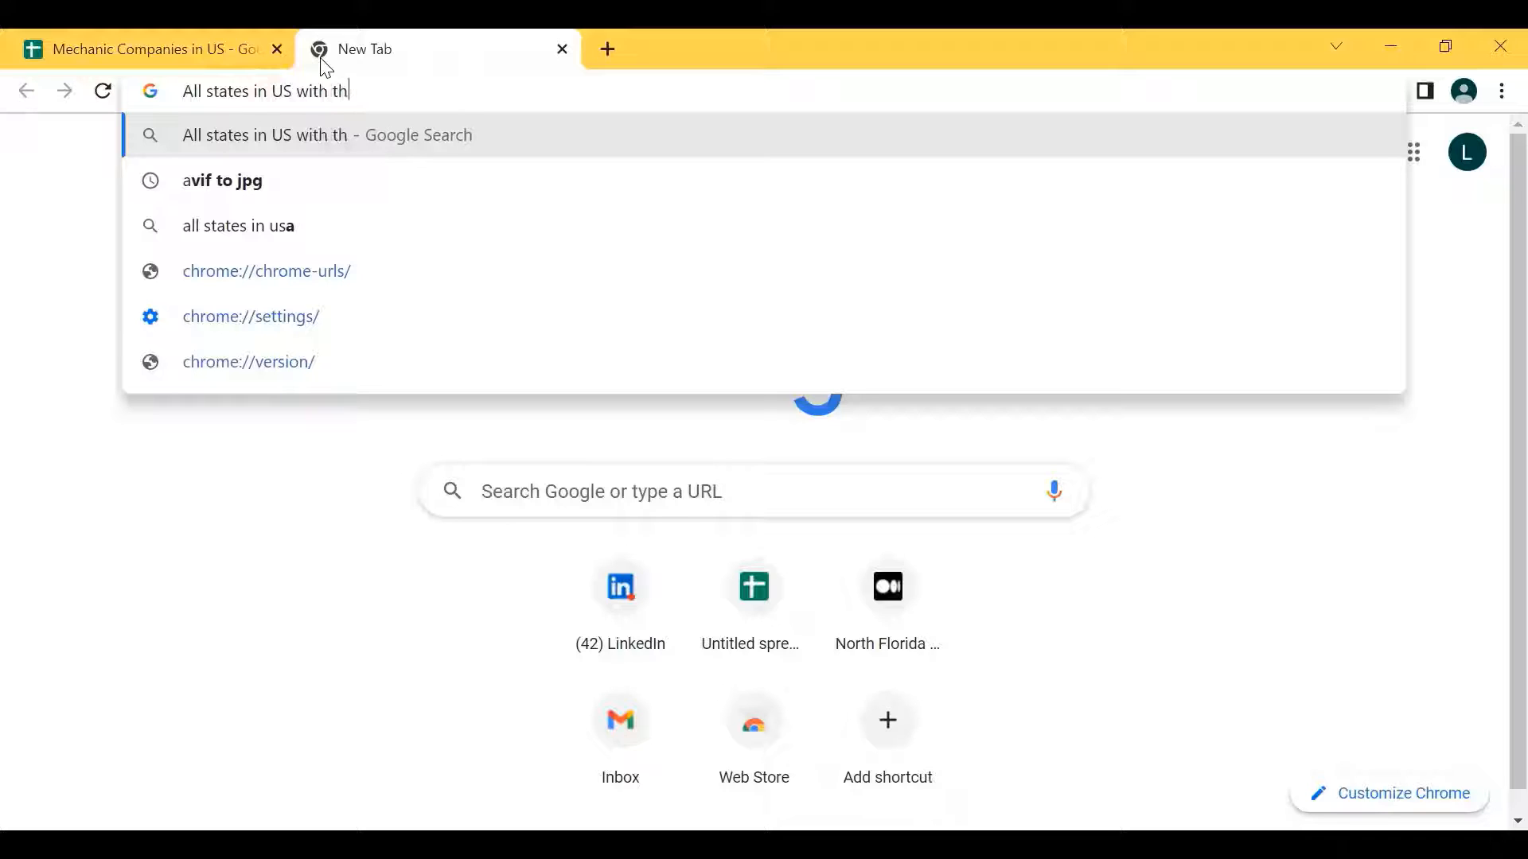
text(eir two letter ap)
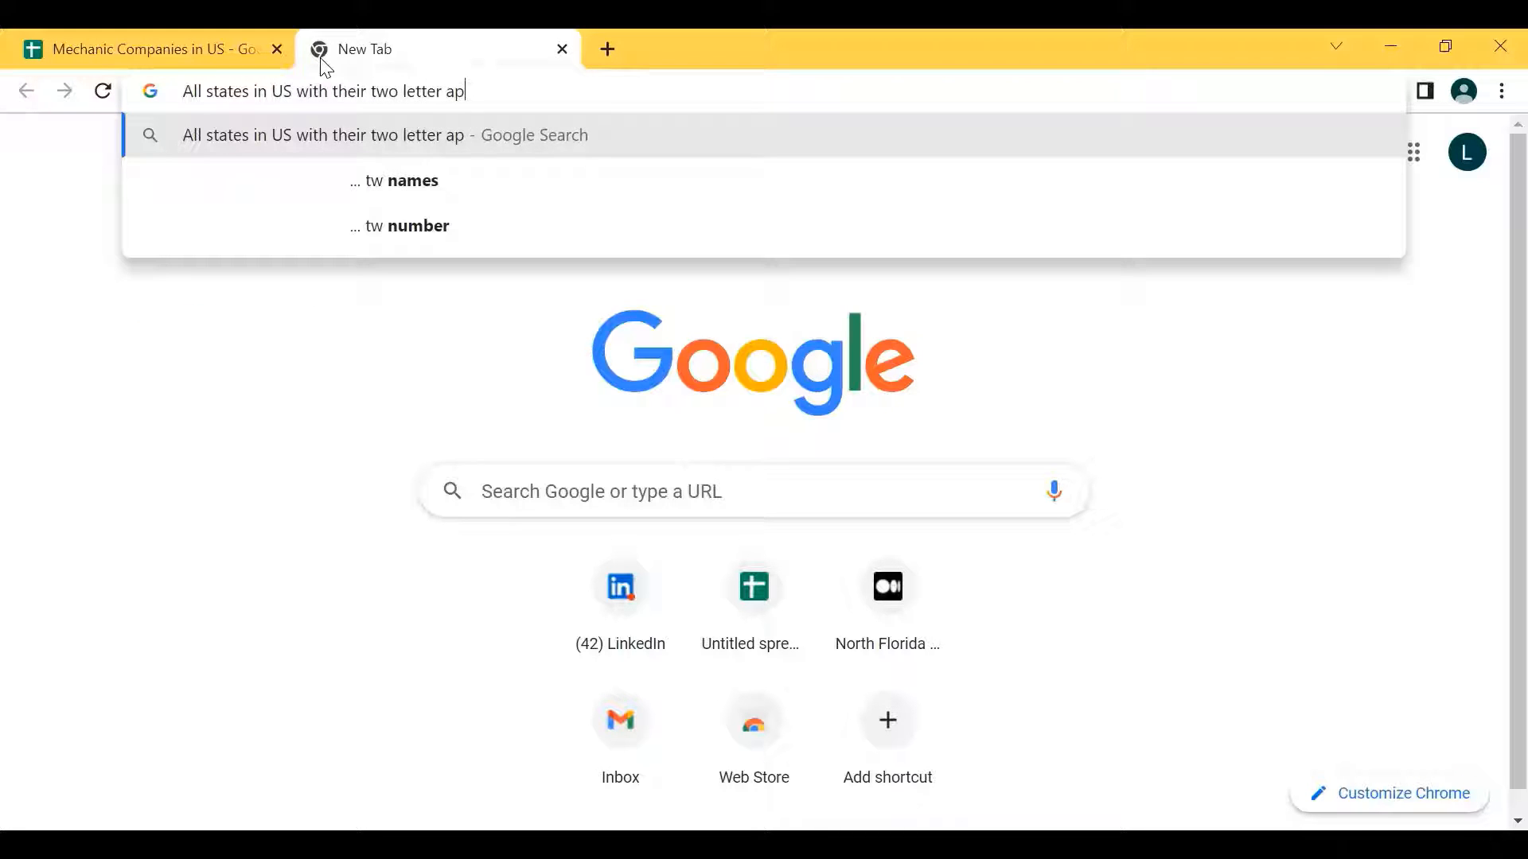
key(BackSpace)
text(bbreviations)
key(Return)
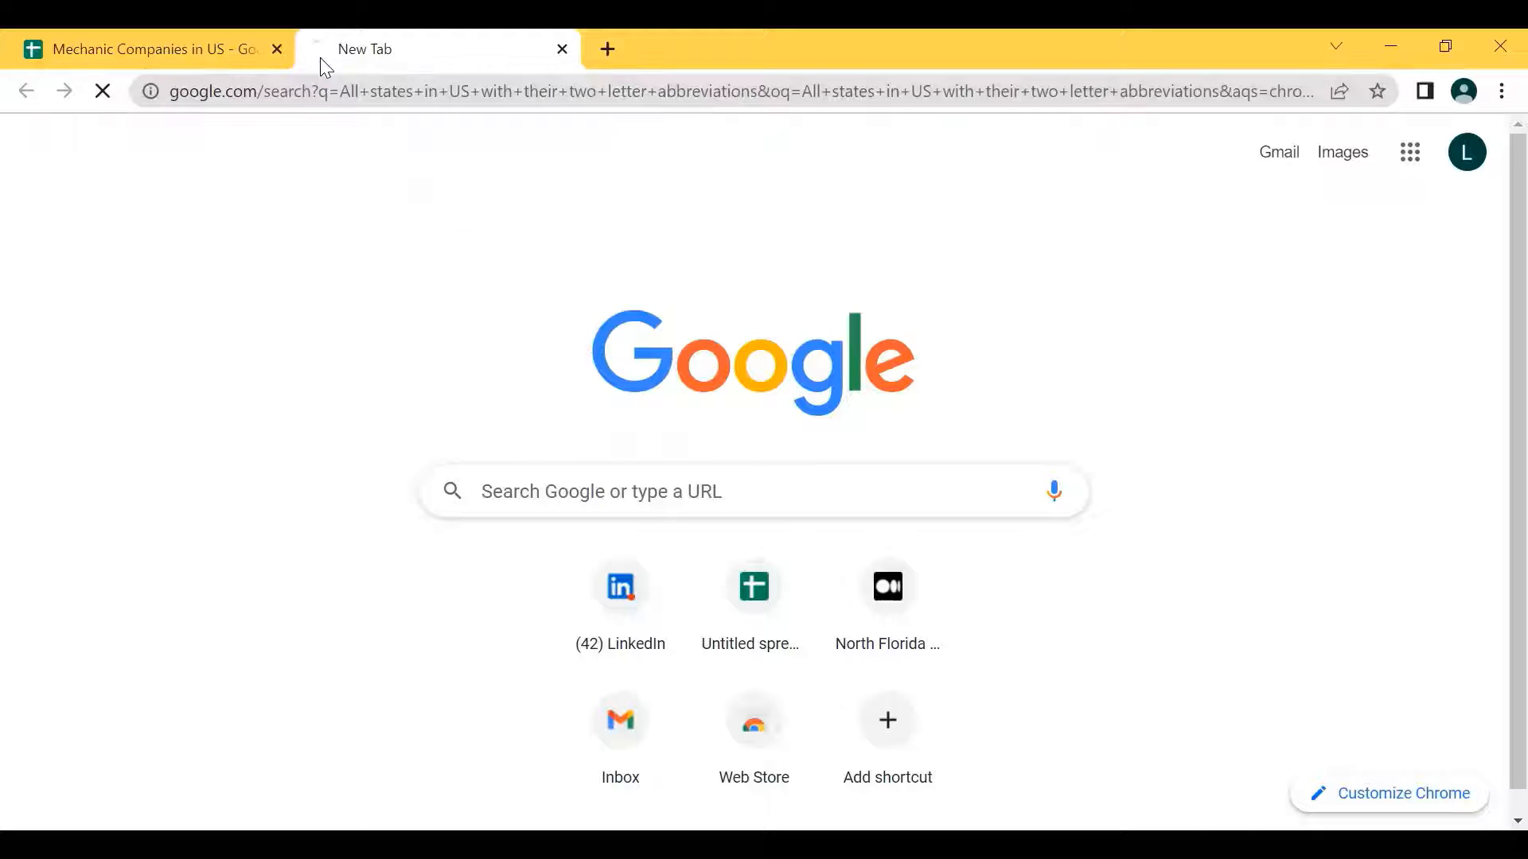
- Open the FAA page on two-letter state and territory abbreviations and examine its full table from Alabama to Wyoming
scroll(296, 620, down, 1)
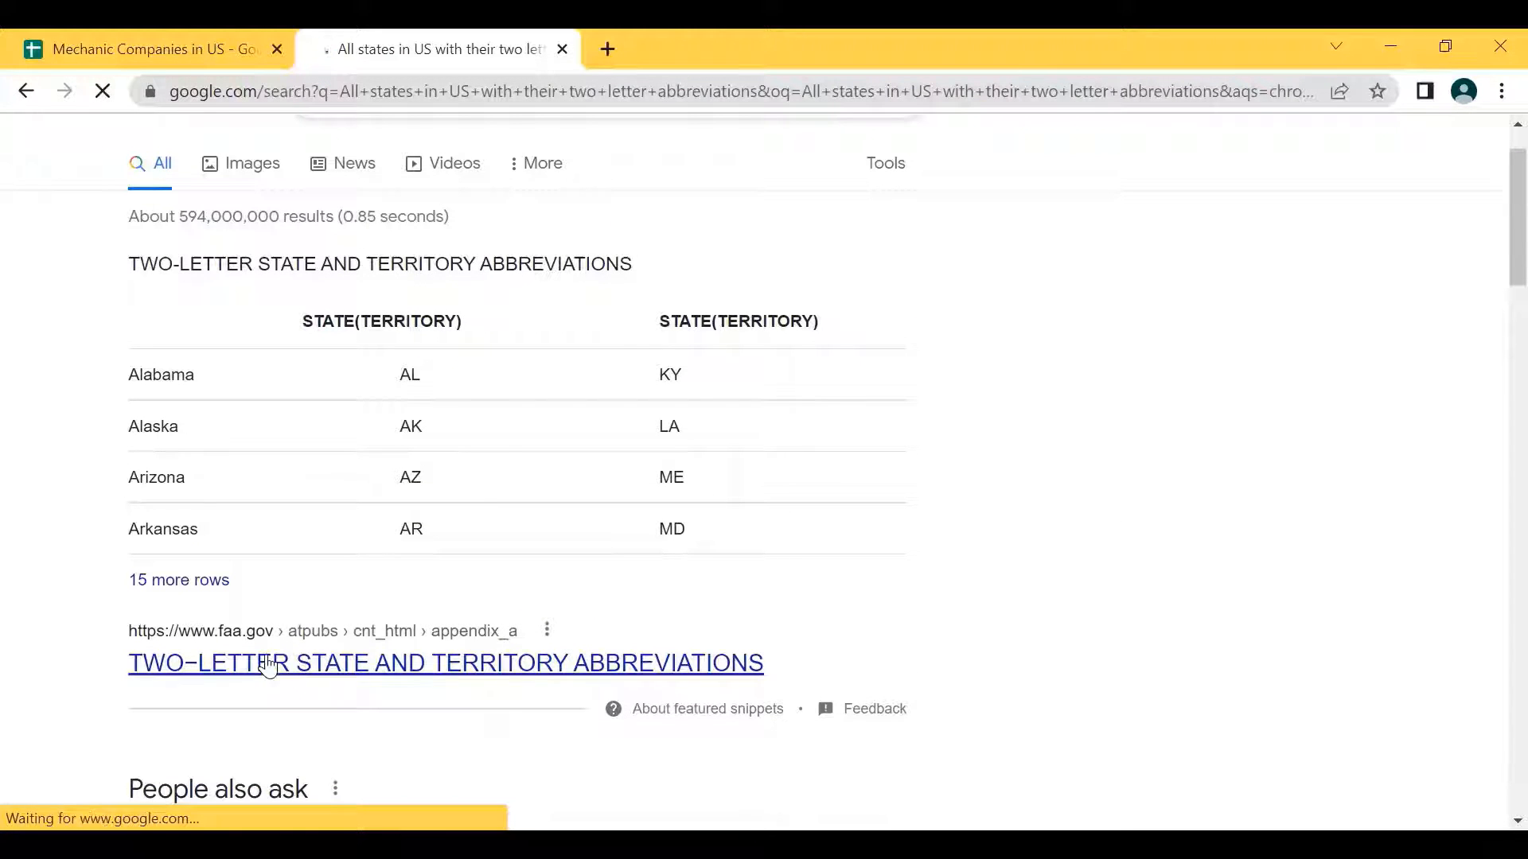
click(268, 664)
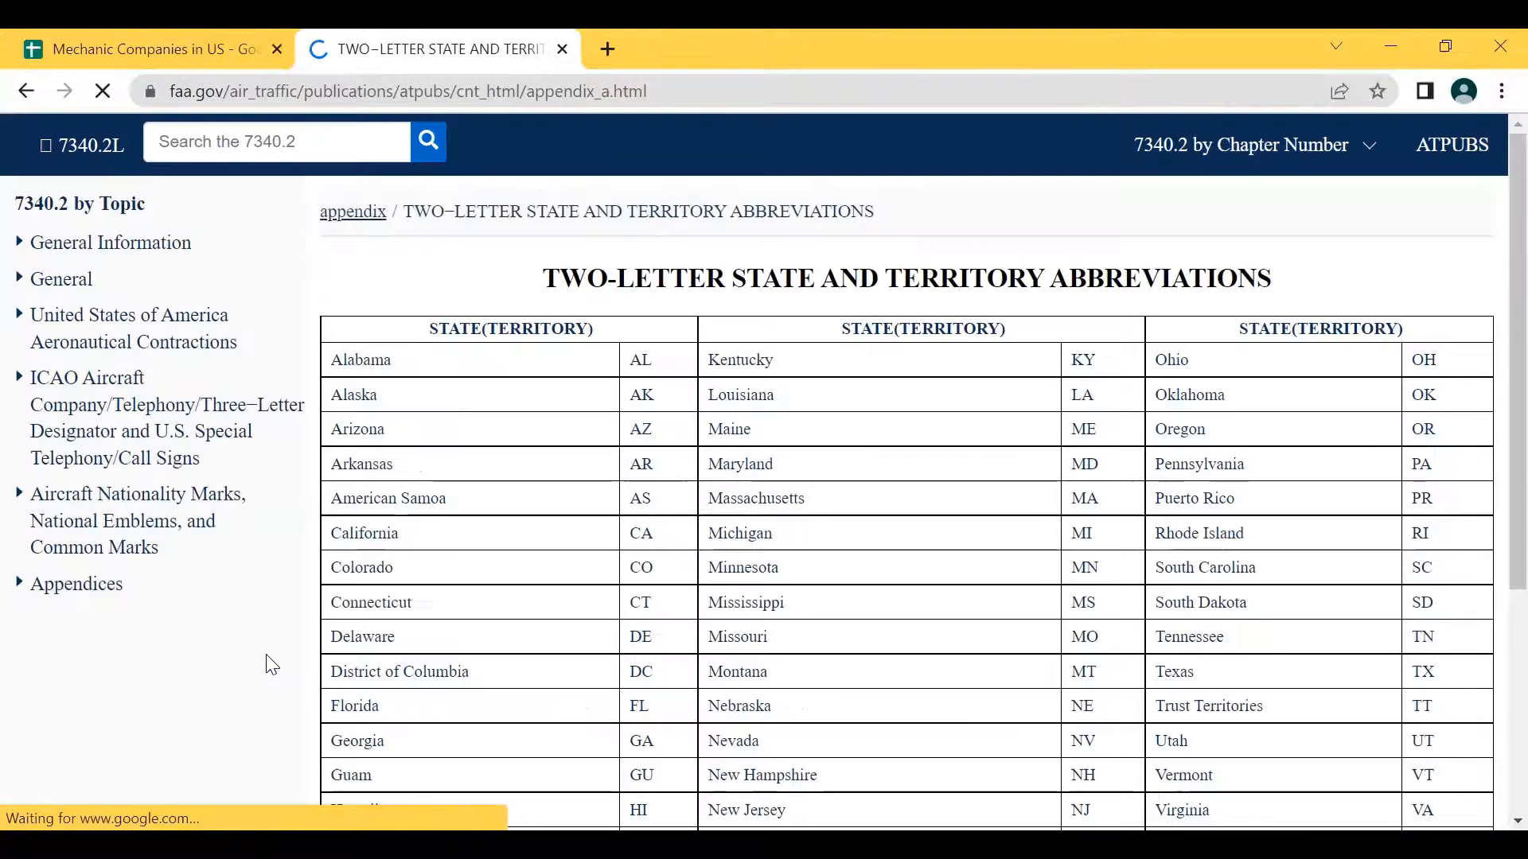
scroll(480, 655, down, 4)
scroll(483, 660, up, 4)
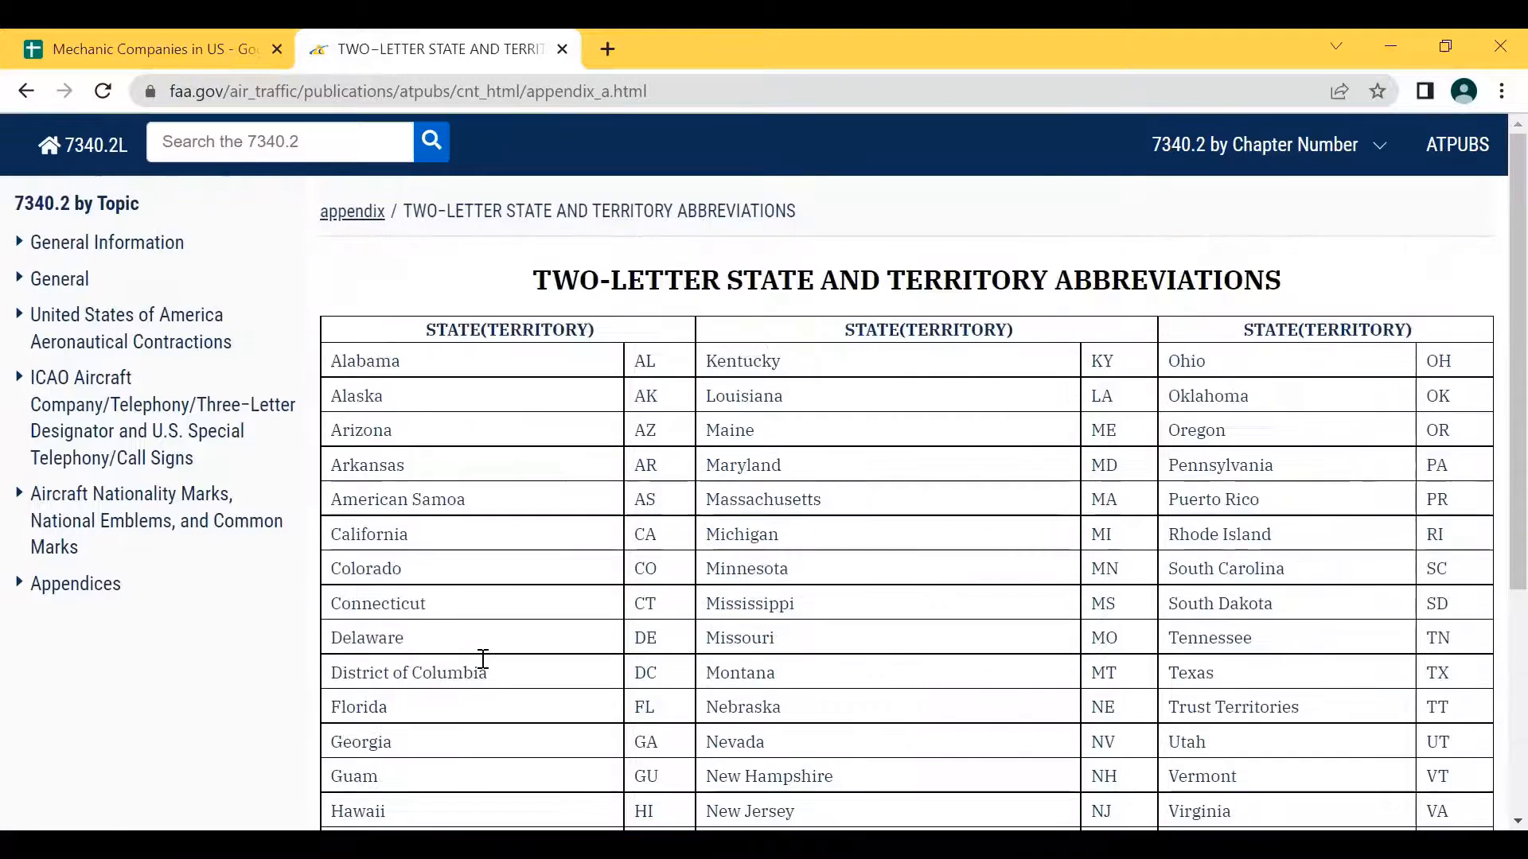
scroll(483, 659, down, 4)
scroll(483, 659, up, 4)
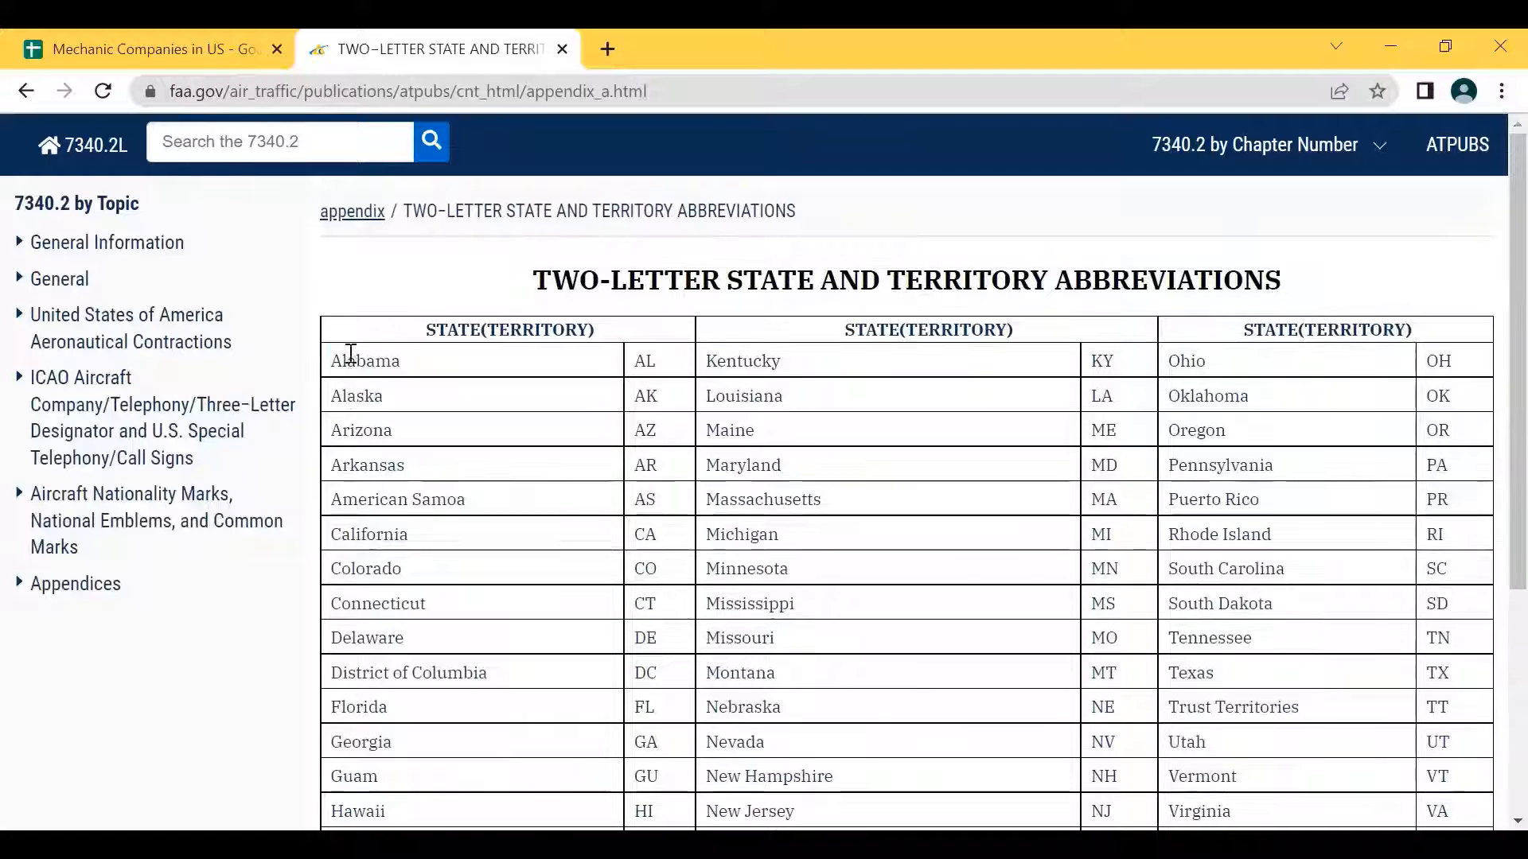
double_click(354, 360)
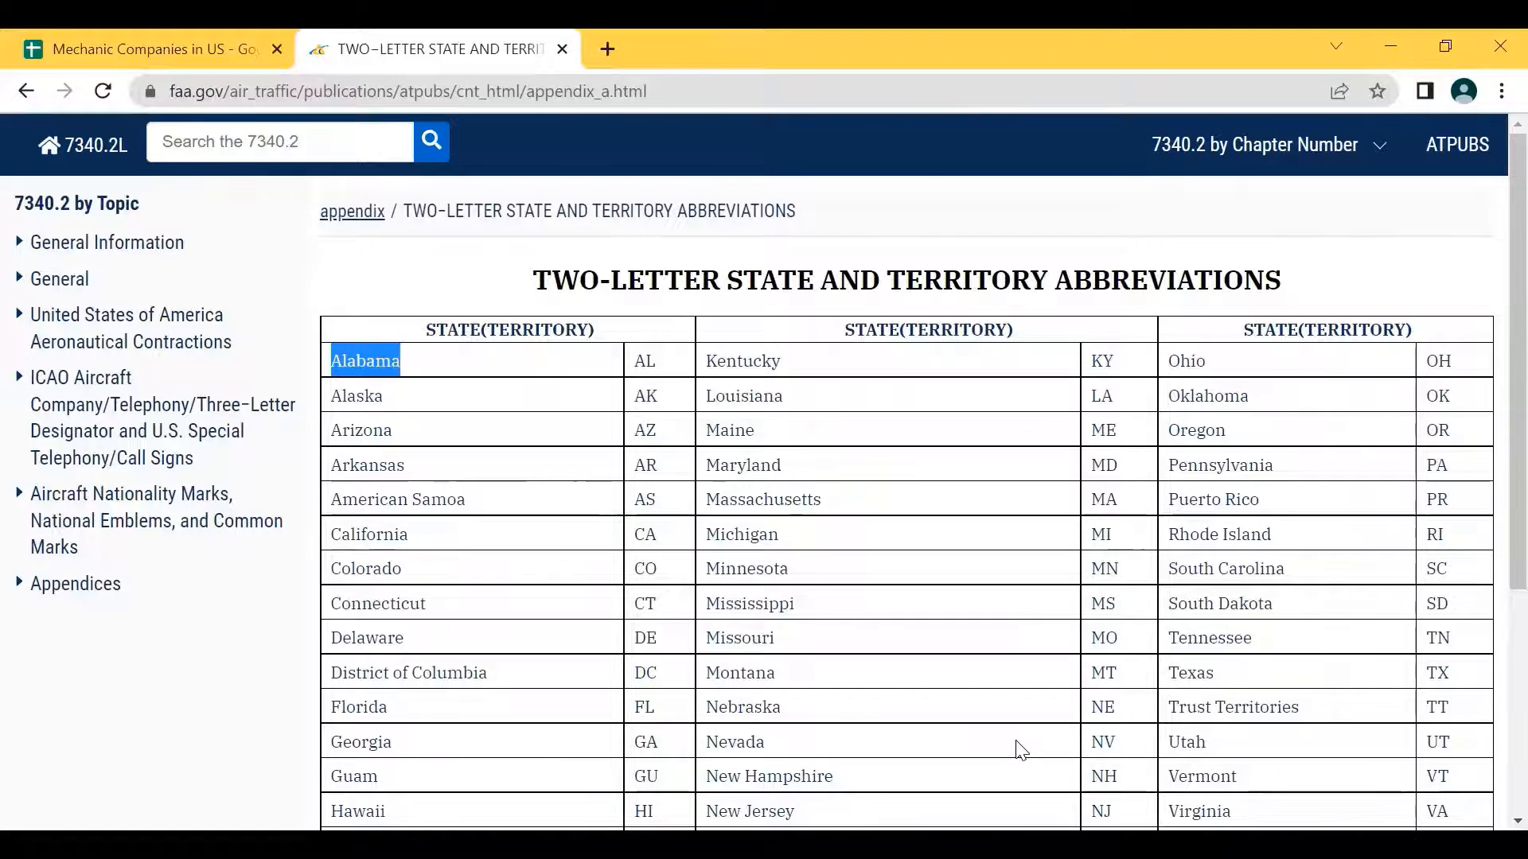
scroll(1022, 750, down, 1)
scroll(1021, 750, up, 1)
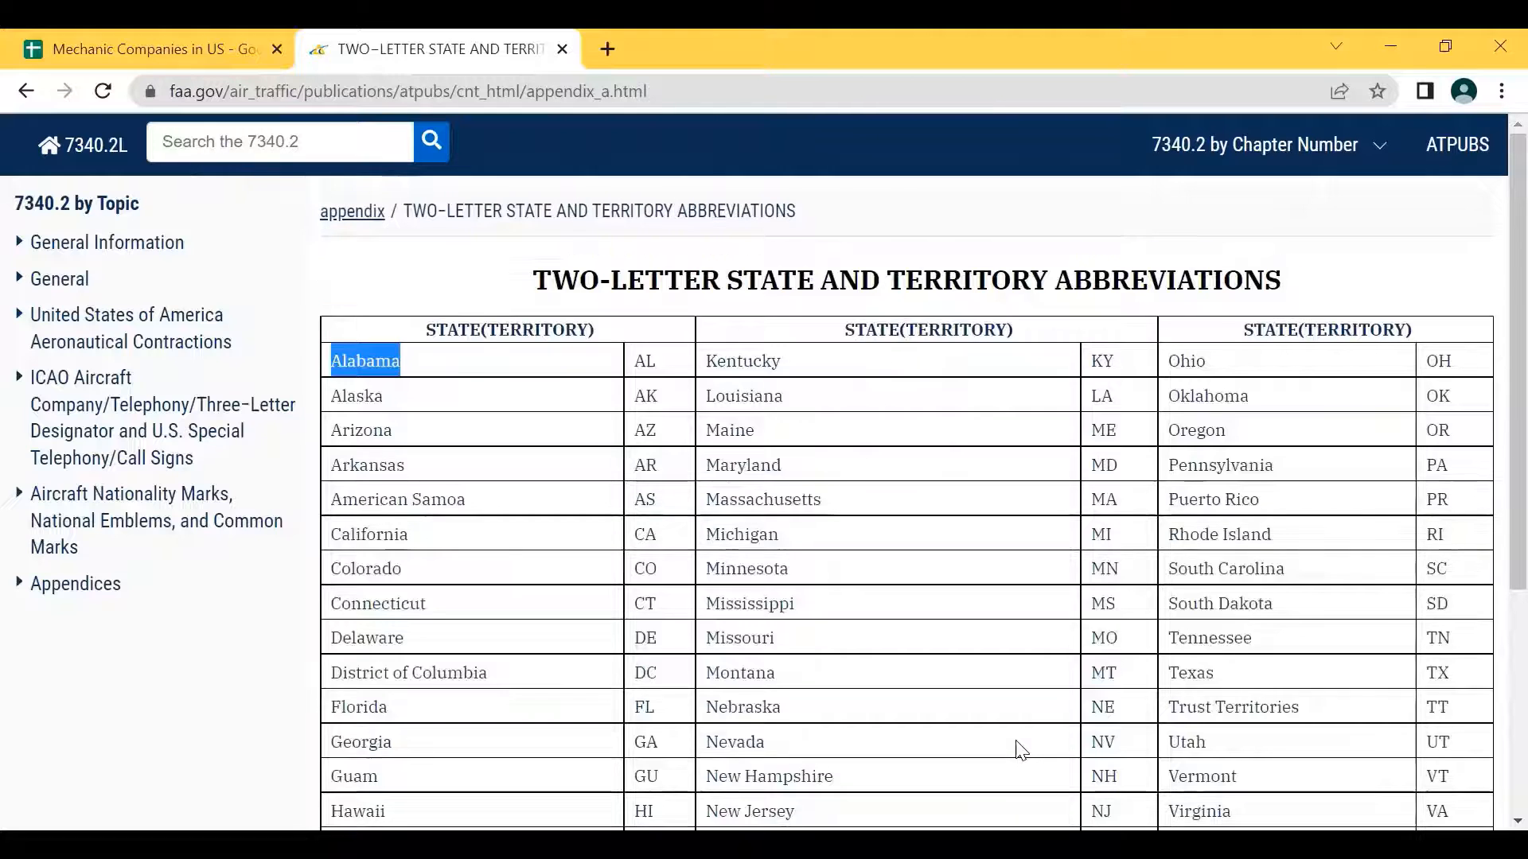
scroll(1020, 748, down, 5)
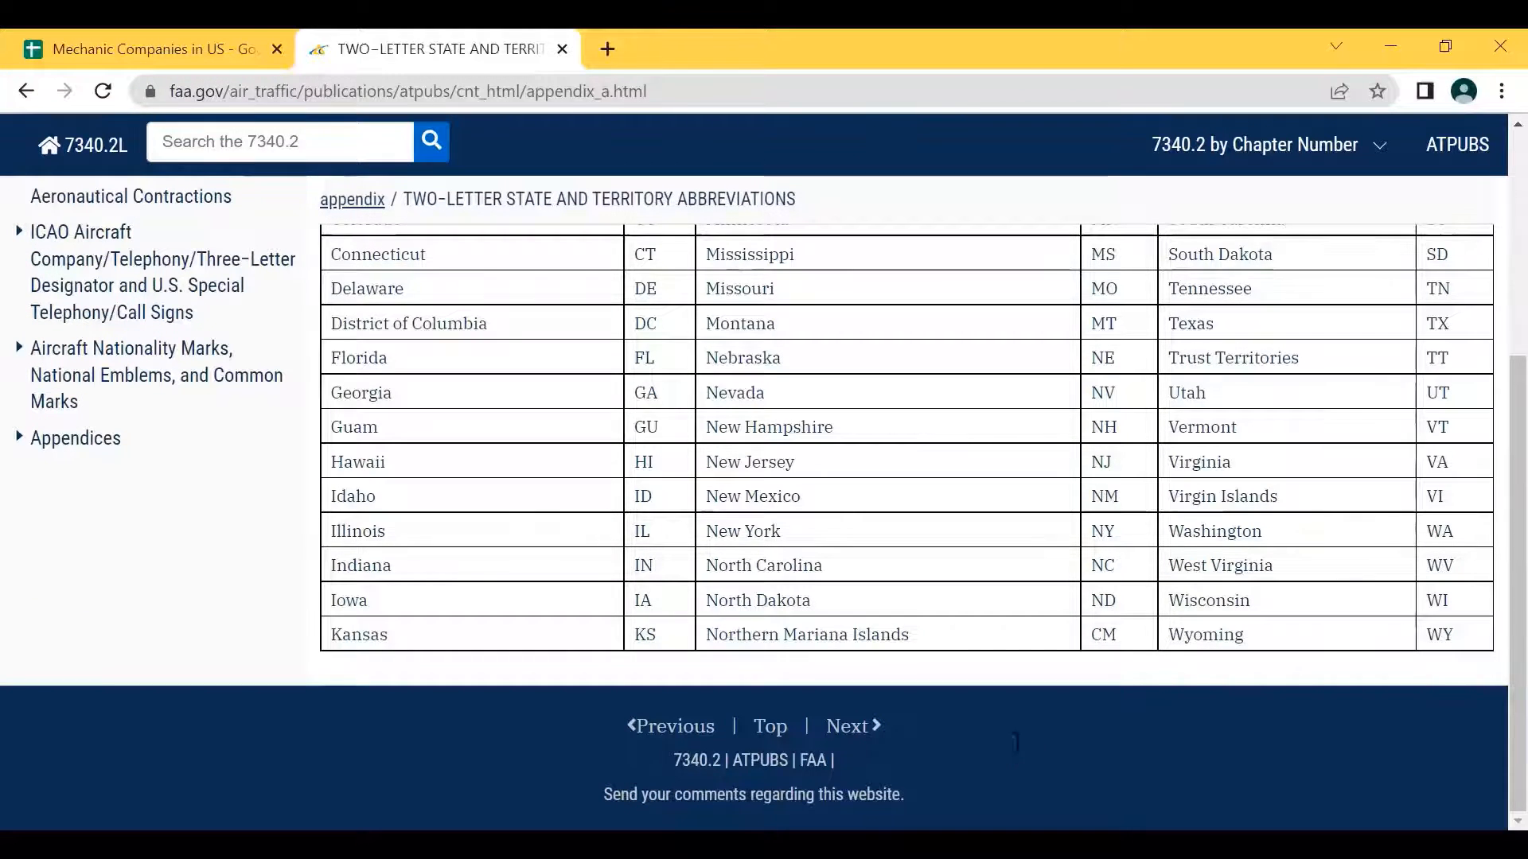
- Switch back to the Google Sheets spreadsheet to undo the addition of the second sheet, and close the abbreviations page
key(ctrl+Tab)
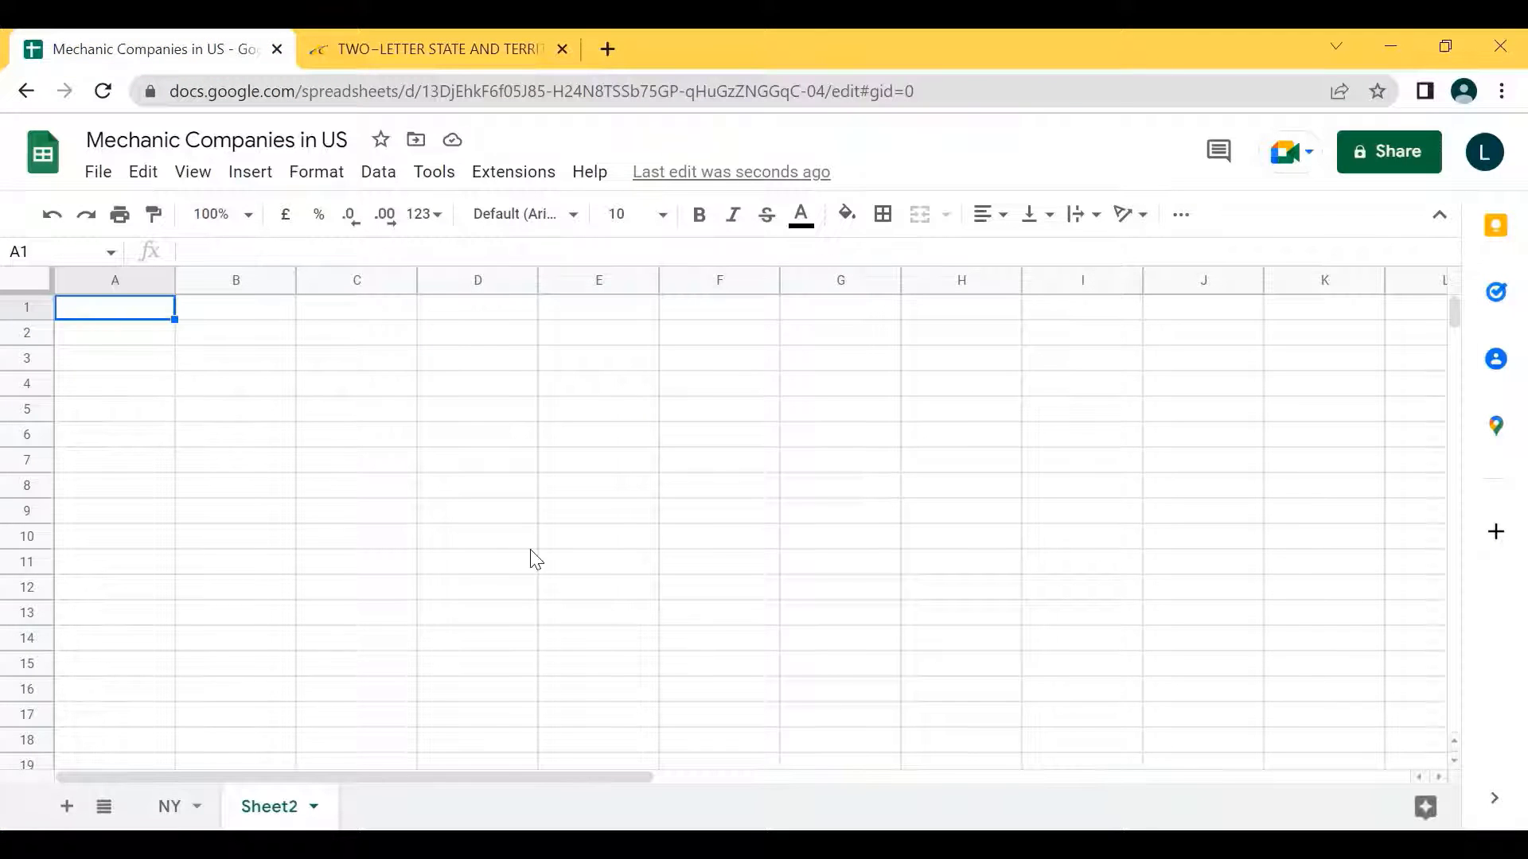
key(ctrl+z)
key(ctrl+Tab)
key(ctrl+Tab)
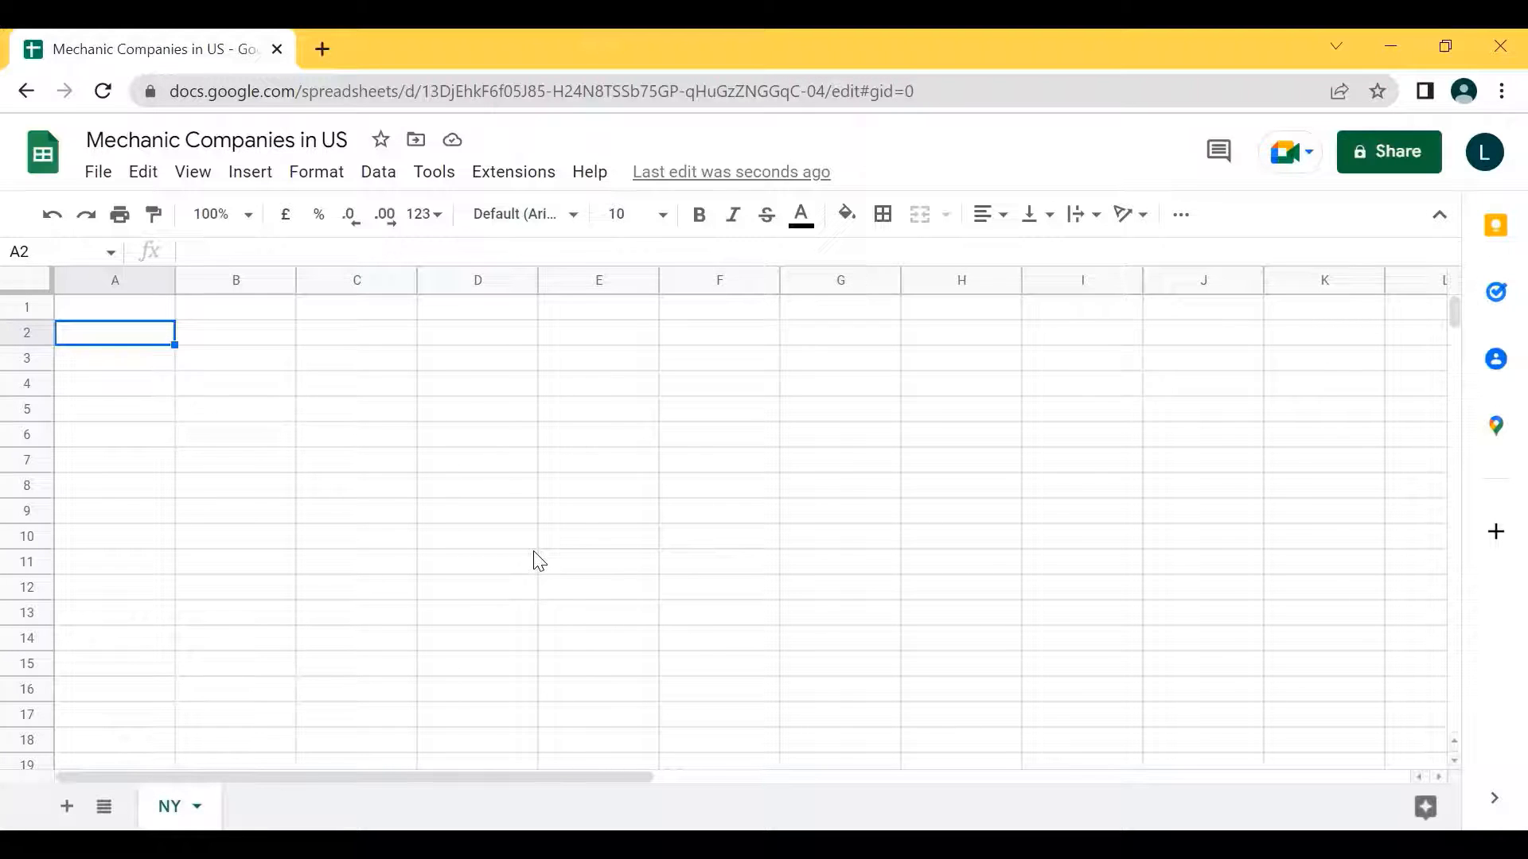
- Enter the column headers Name in cell A1 and Website in cell B1 of the NY sheet
key(Up)
text(Name)
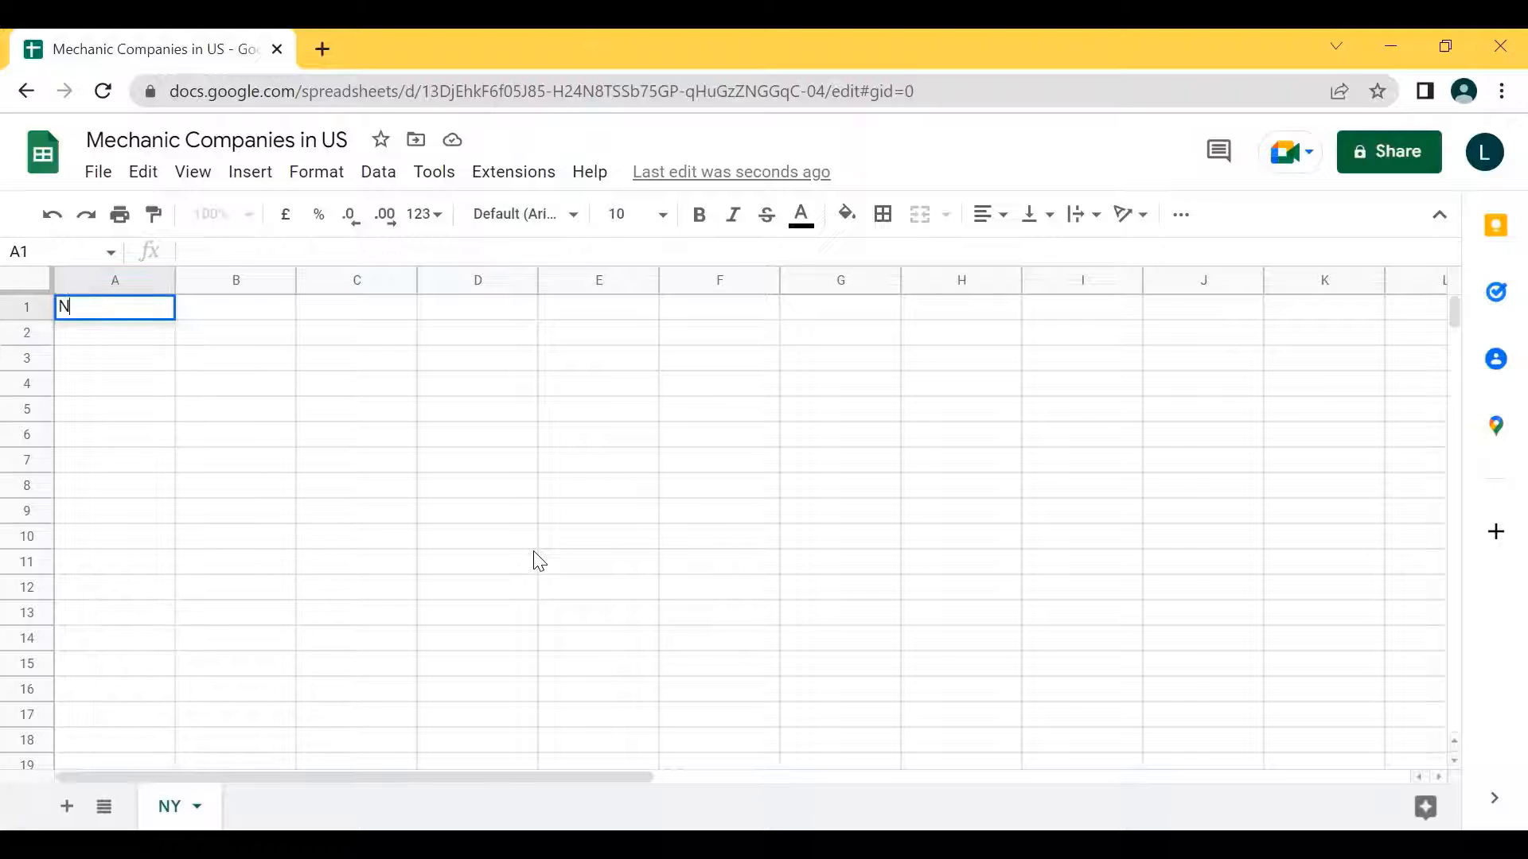
key(Tab)
key(Left)
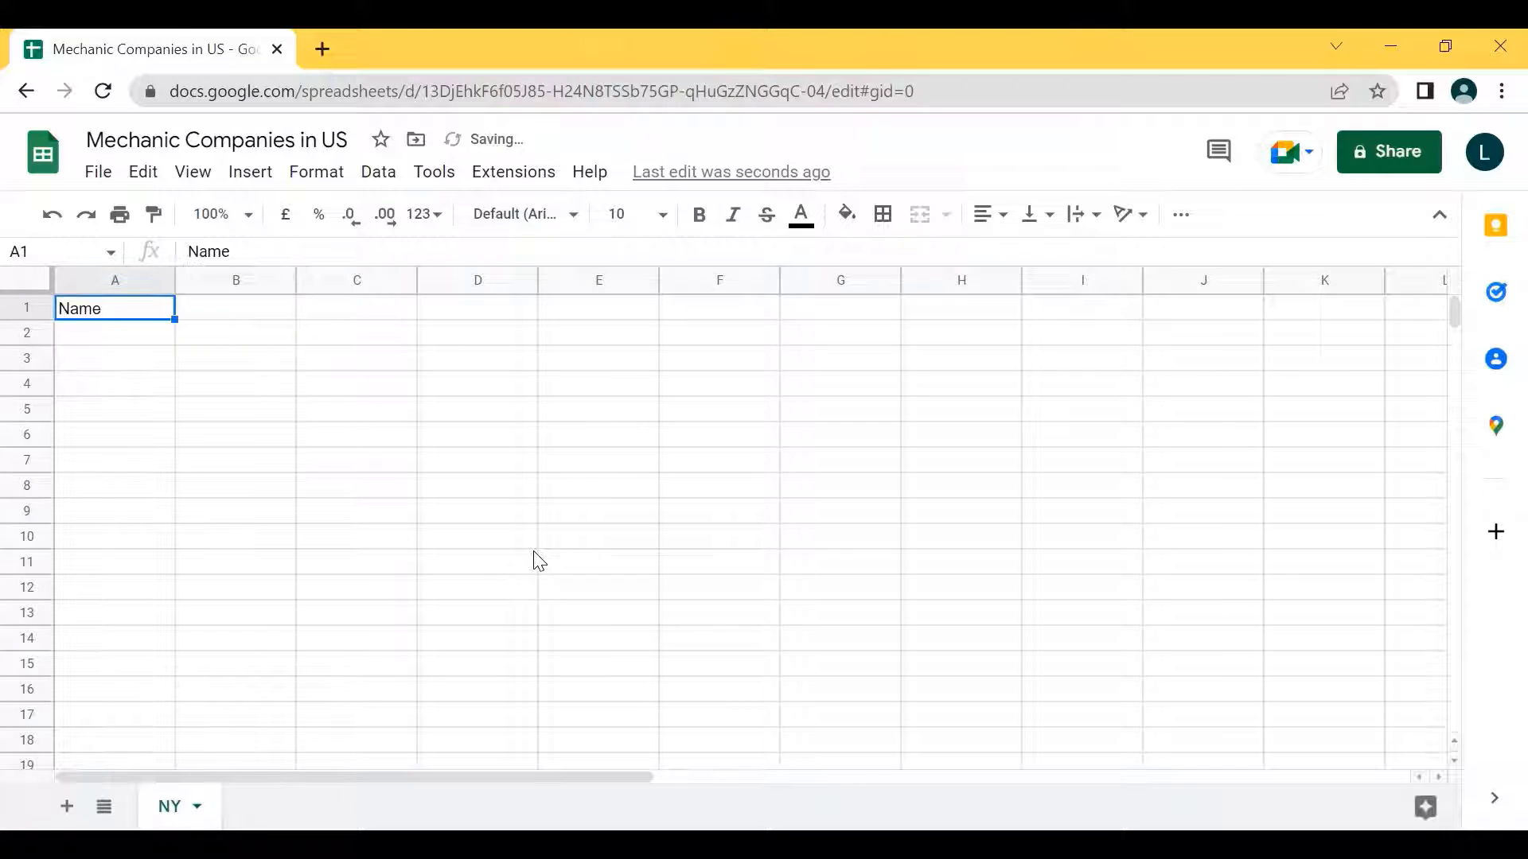
key(Right)
text(W)
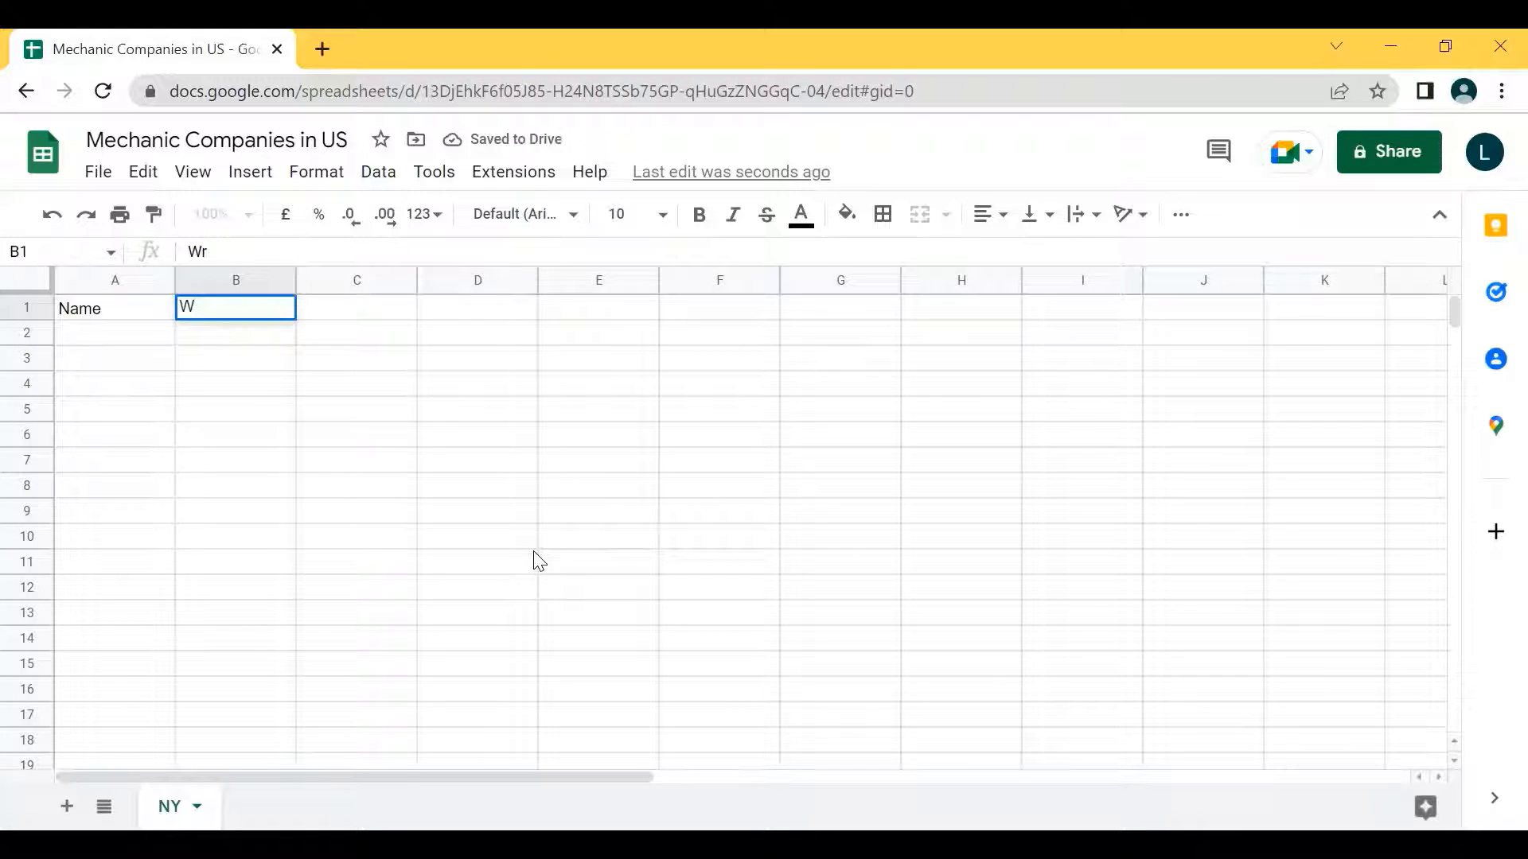
text(ebsite)
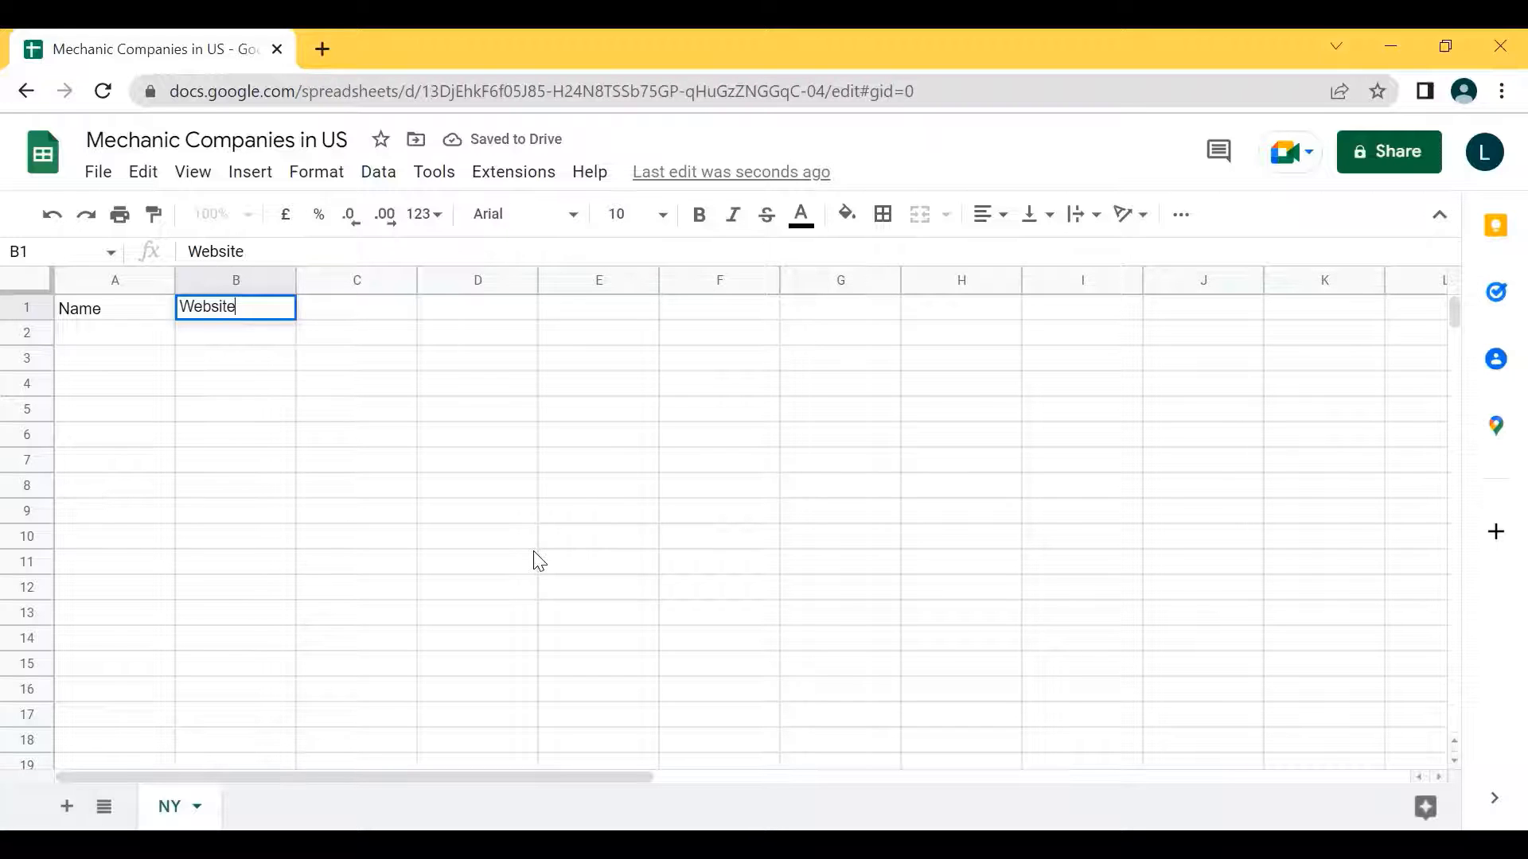
key(Right)
- Enter the column headers Phone in cell C1 and Address in cell D1
key(Right)
key(Right)
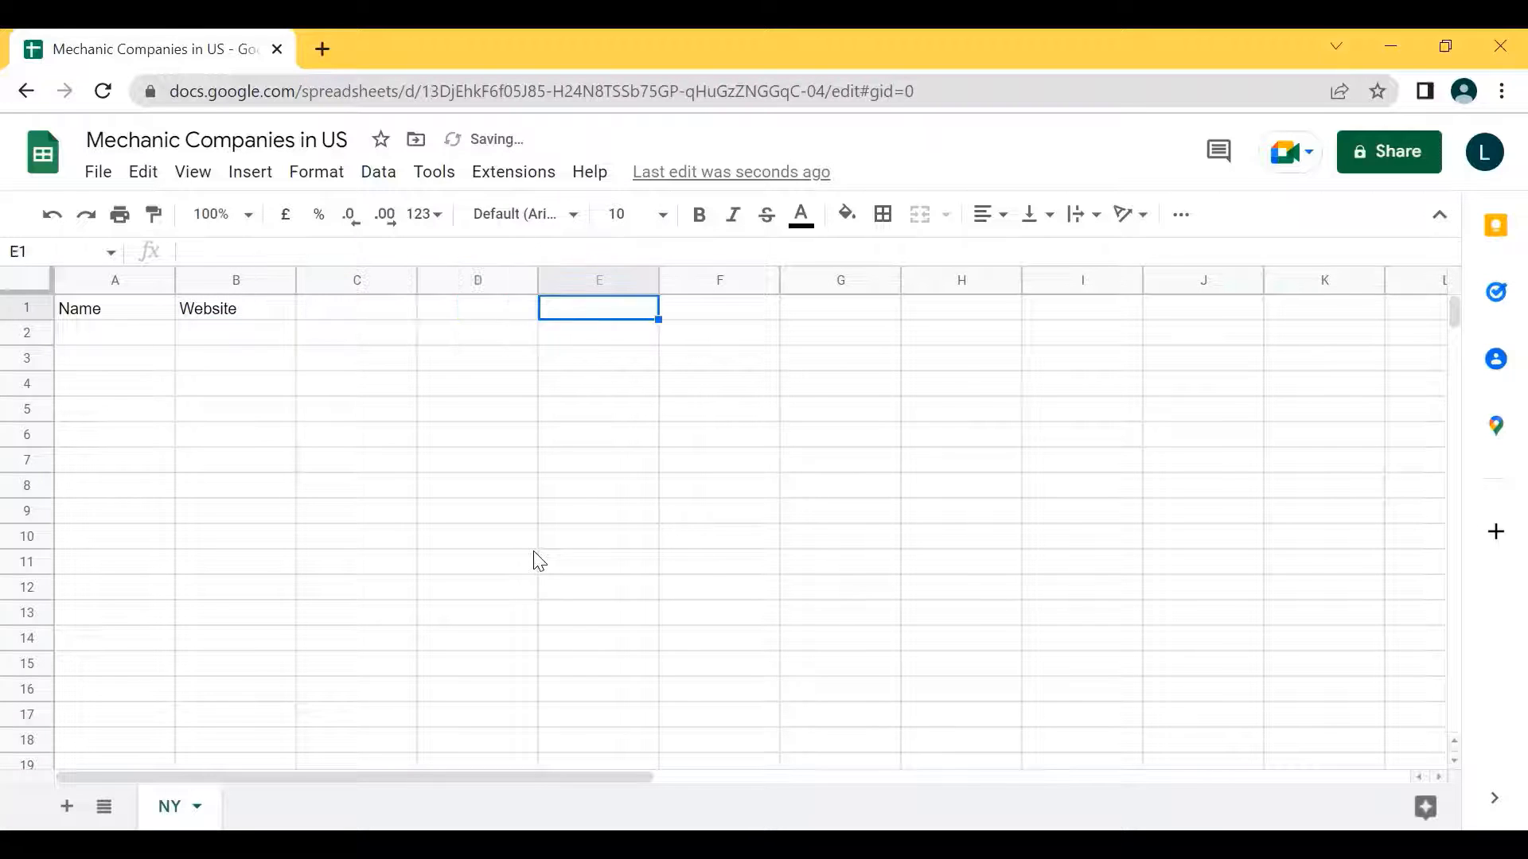
key(Left)
key(Left)
key(Left)
key(Right)
key(Right)
key(Left)
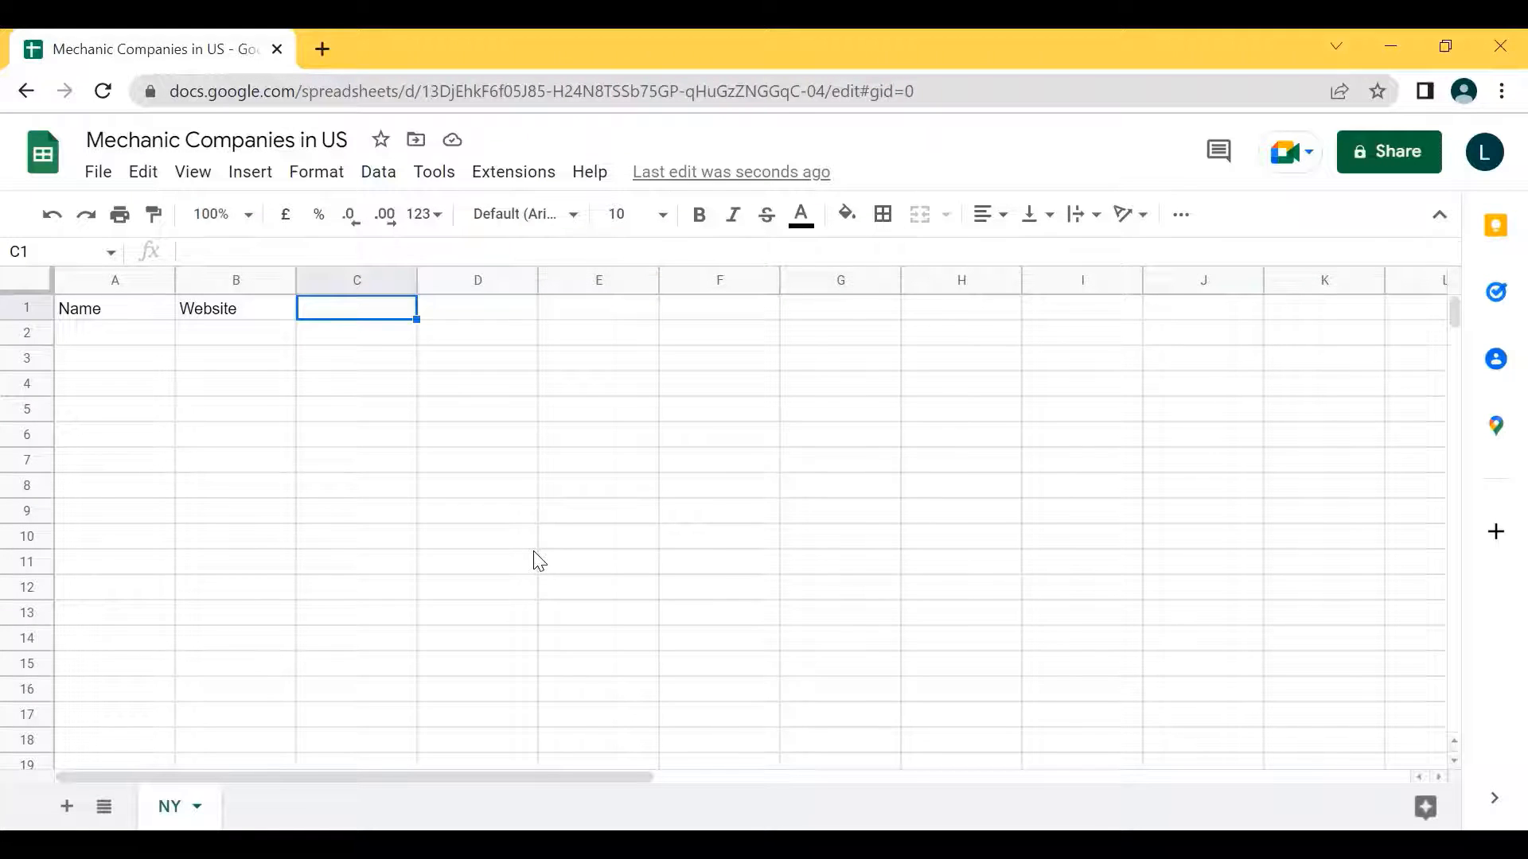
text(Phone)
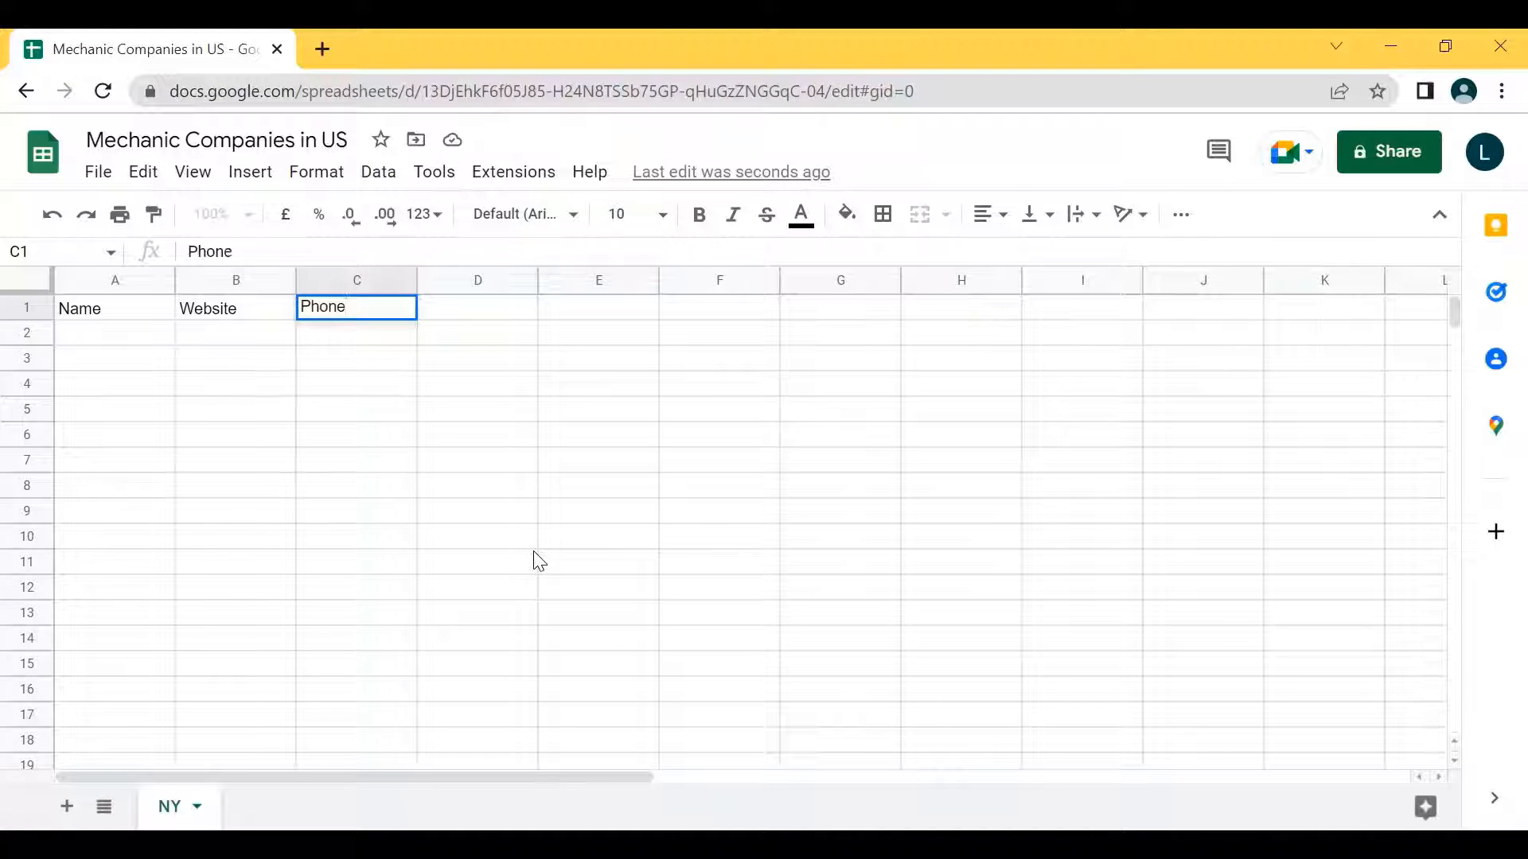
key(Right)
text(Address)
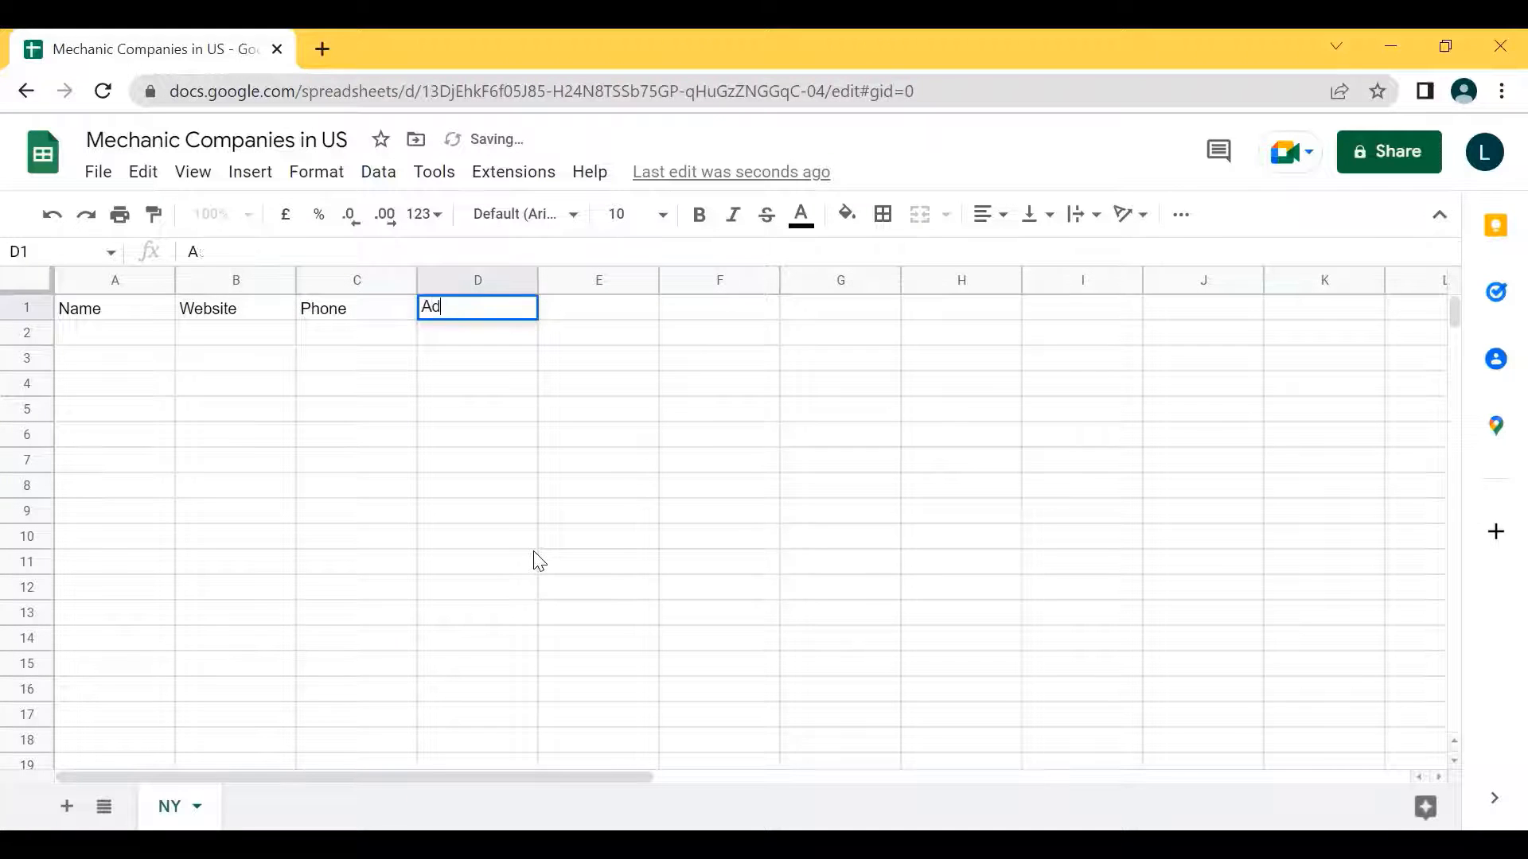
key(Return)
- Enter the column header Social in cell E1
key(Up)
key(Right)
key(Right)
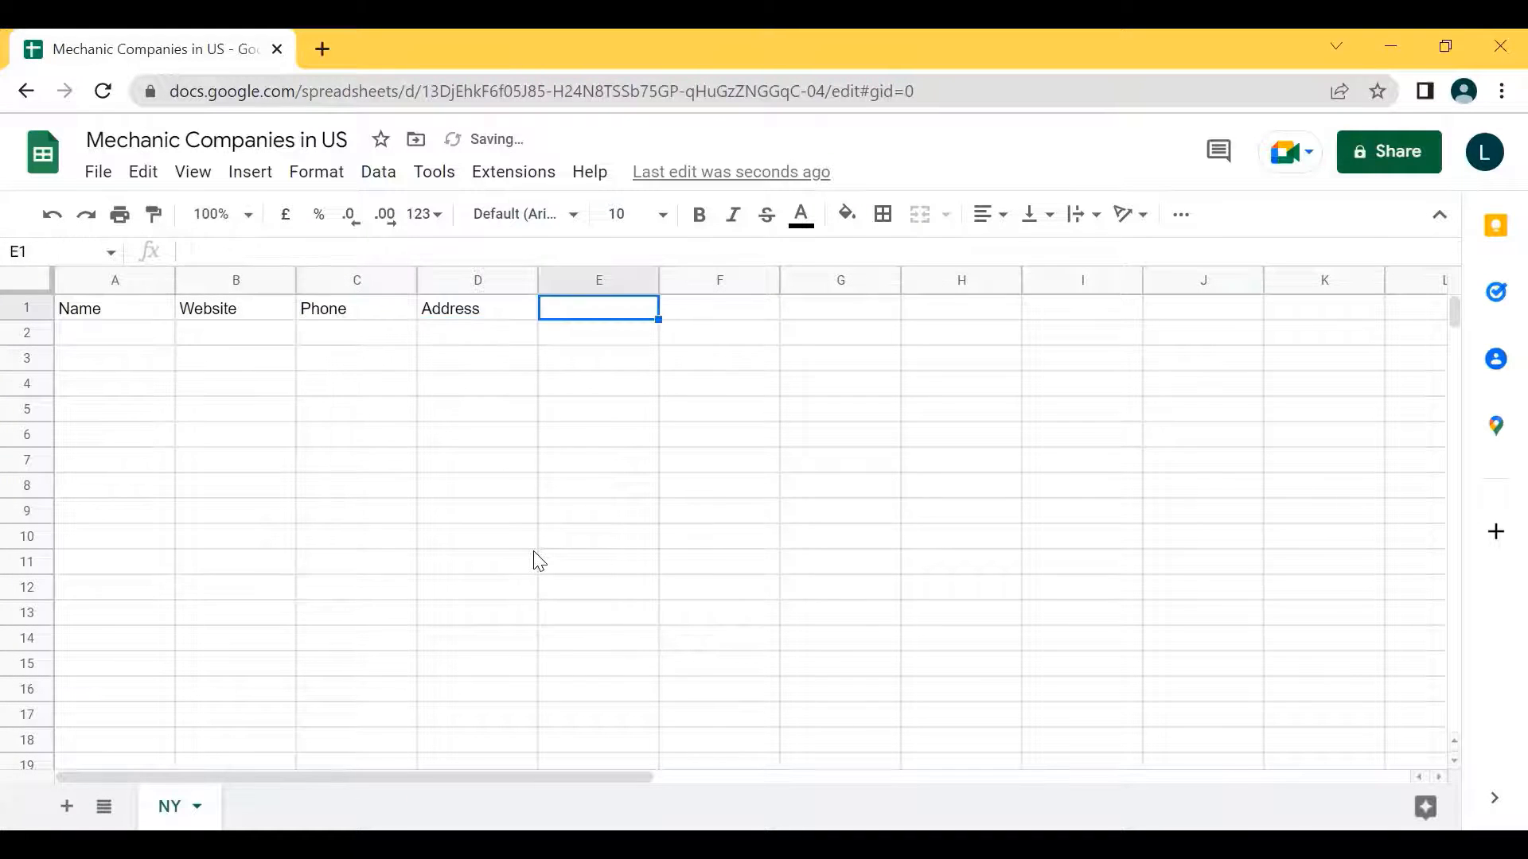
text(Social)
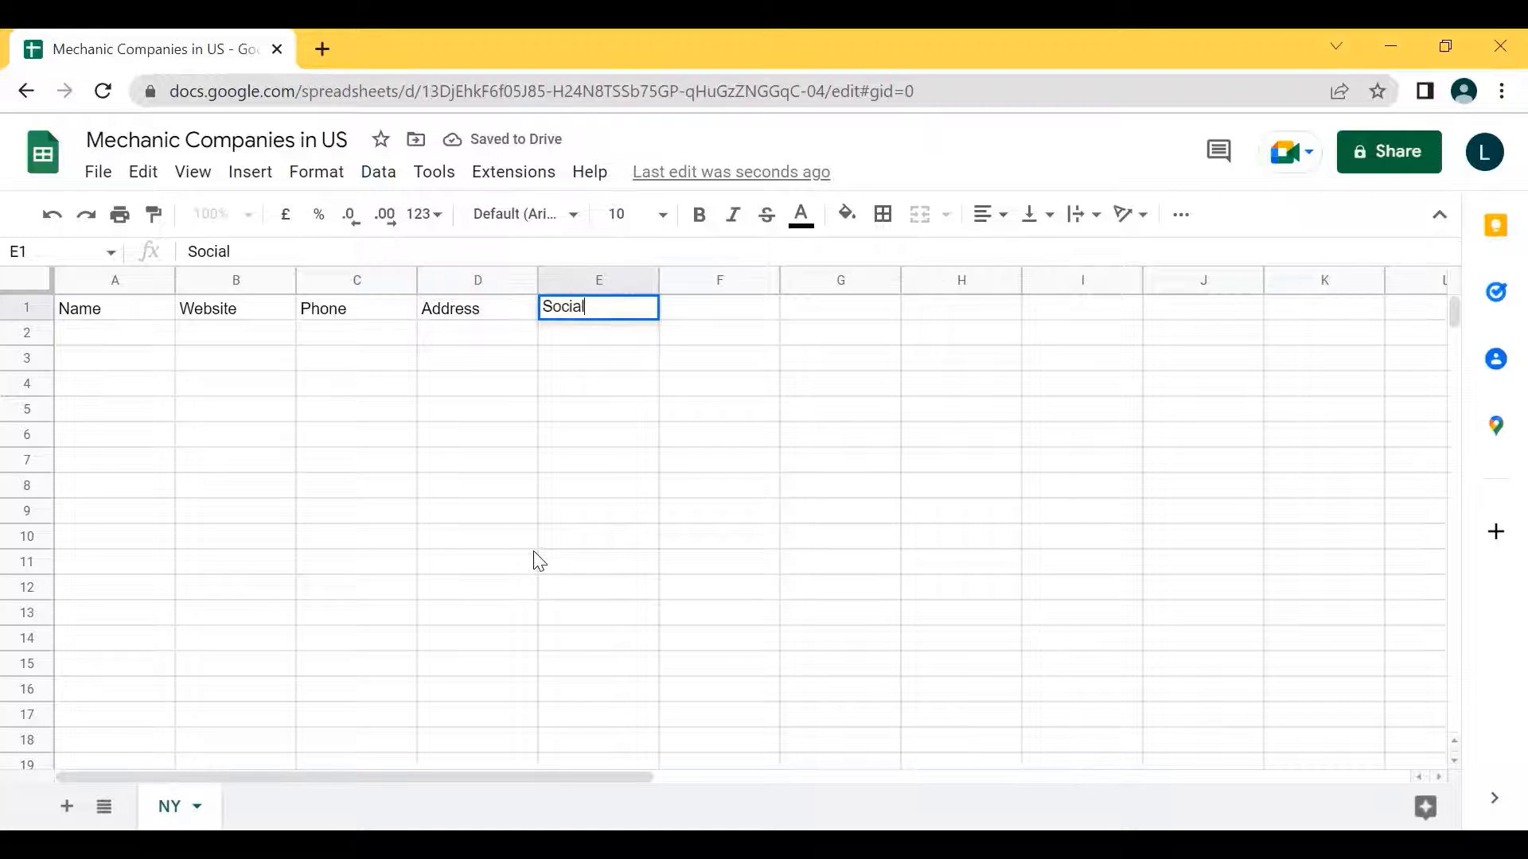
click(533, 548)
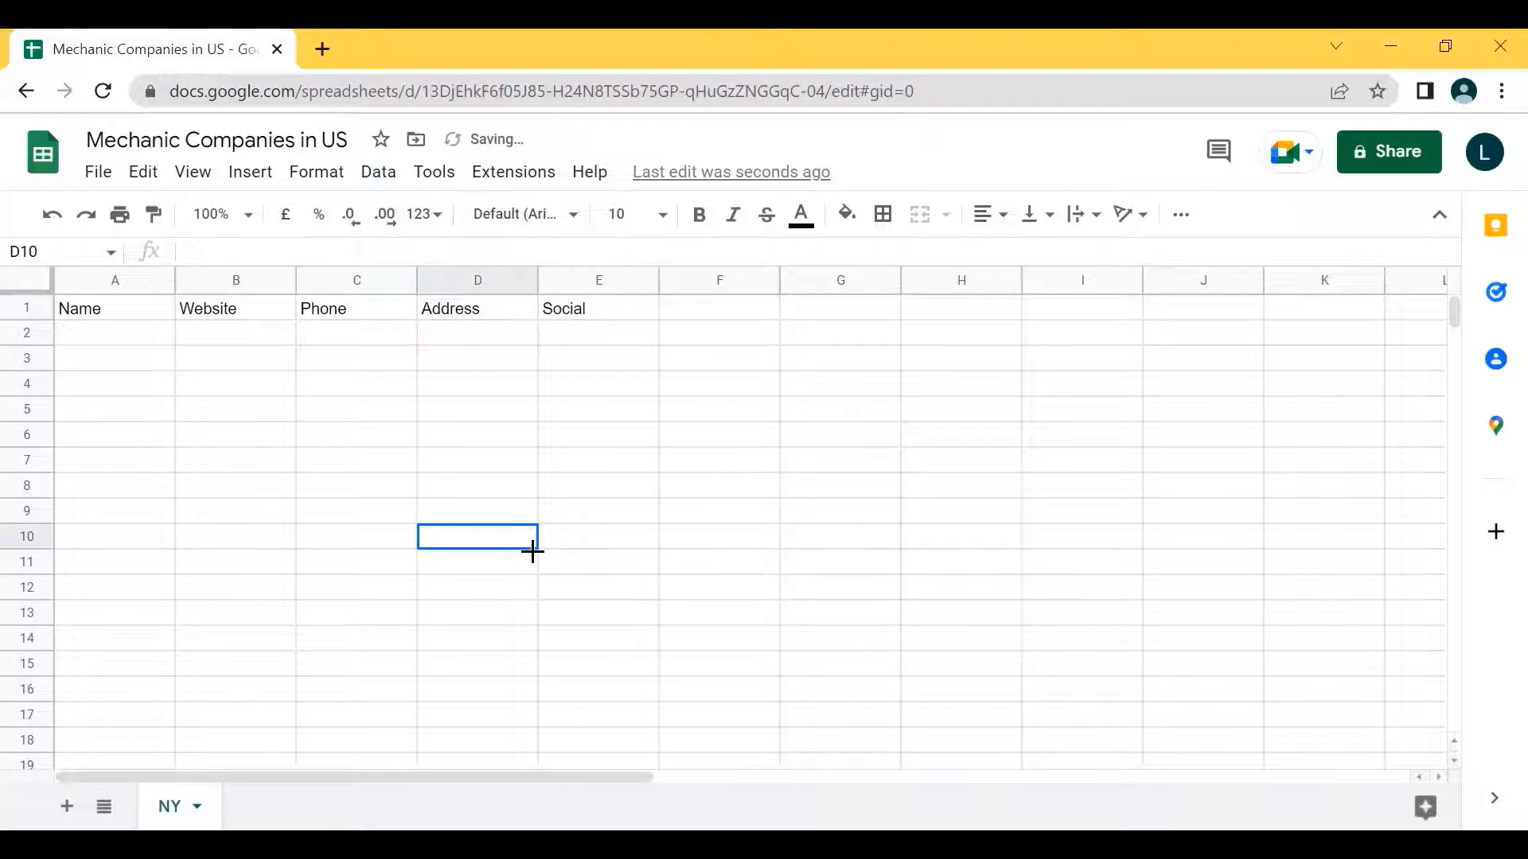
- Replace the header in cell E1 with Facebook
key(ctrl+Up)
key(Right)
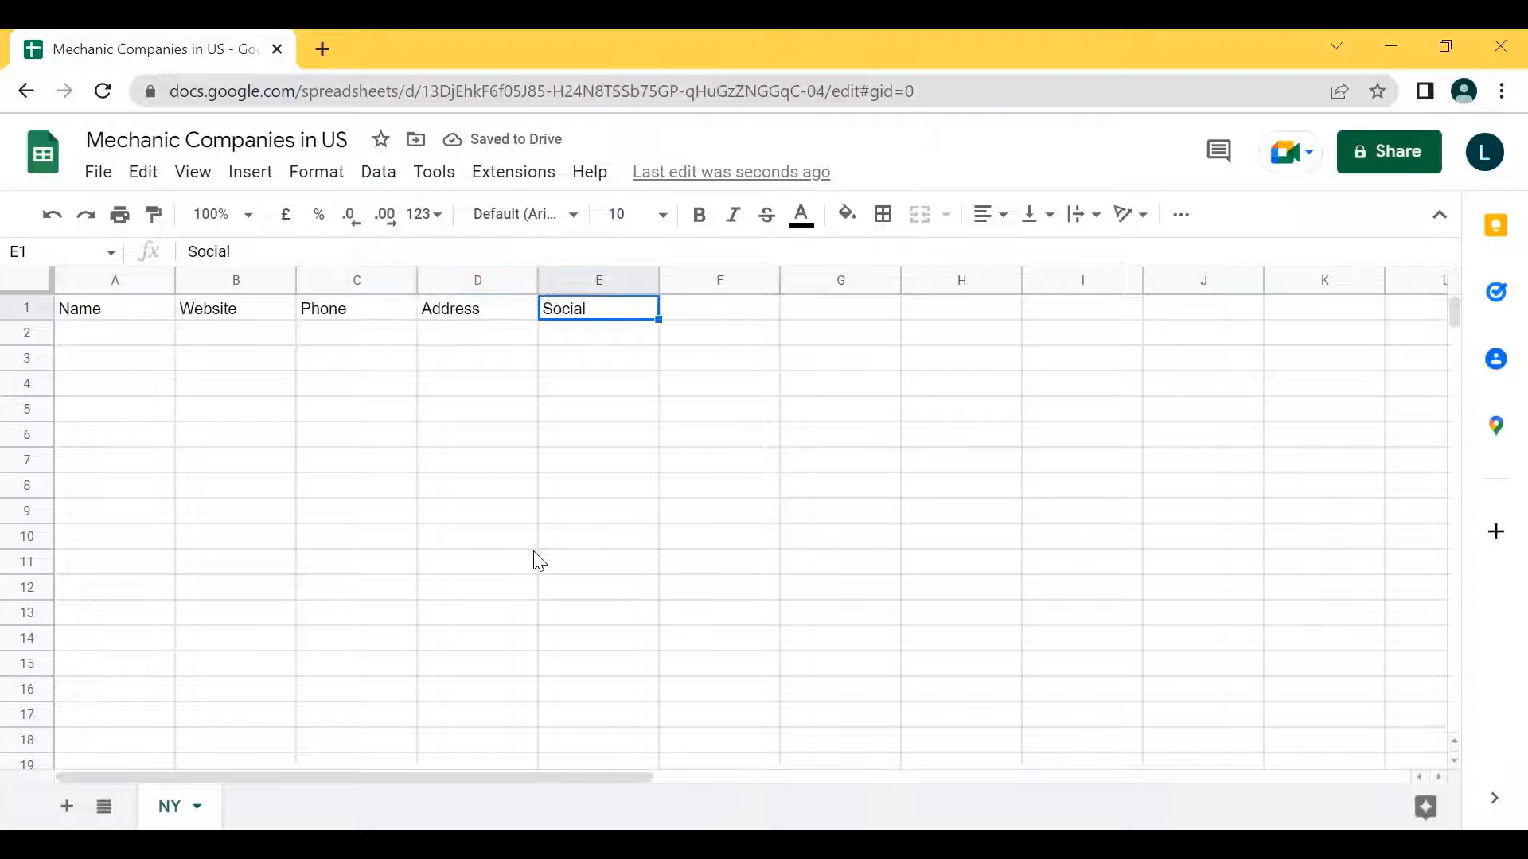
text(Facebook)
key(Return)
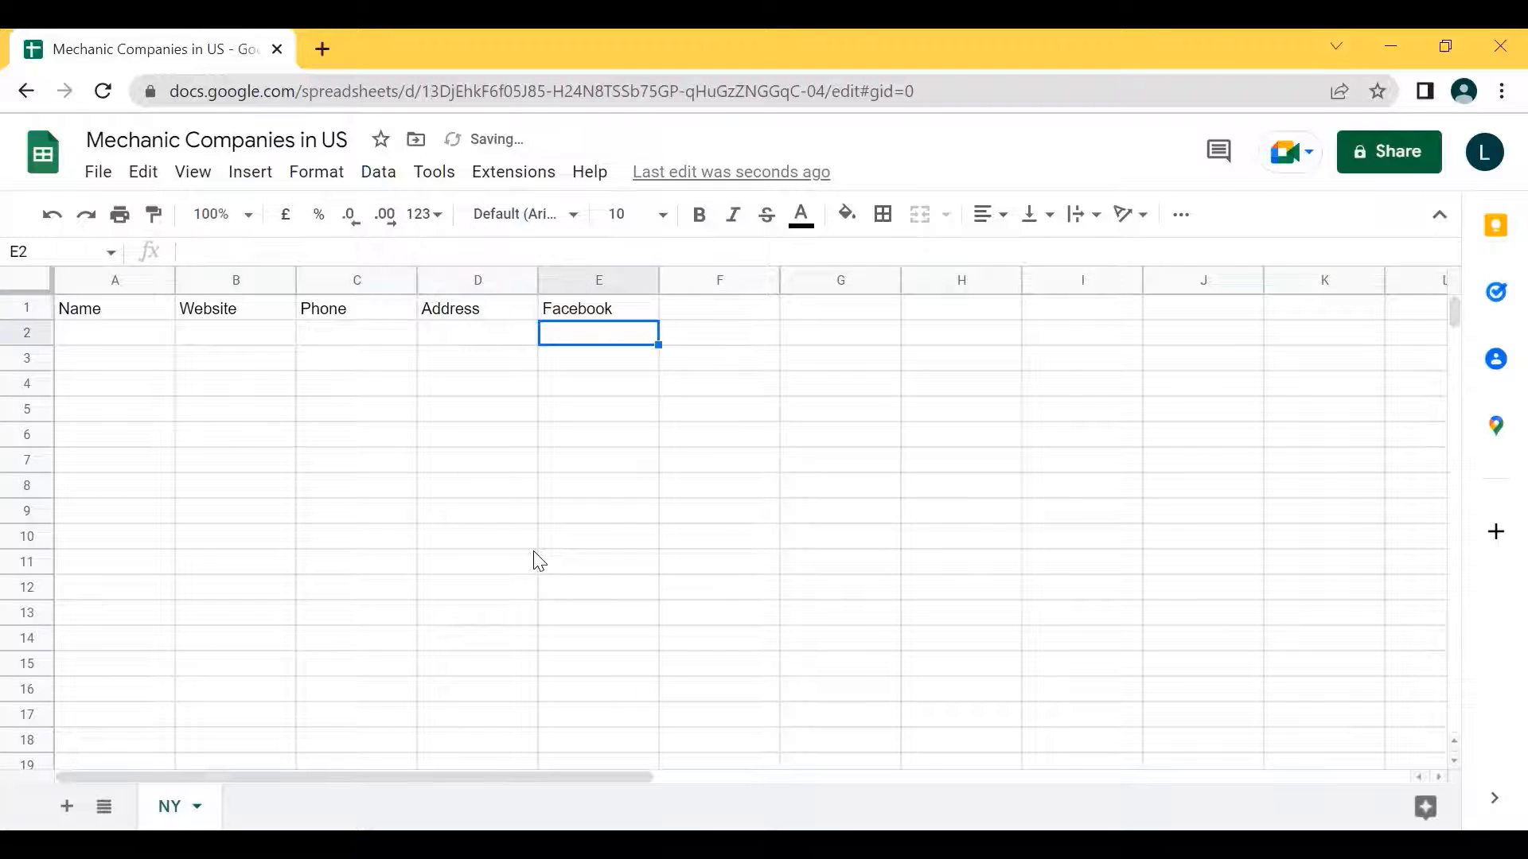
- Change the column header in cell E1 to LinkedIn
key(Up)
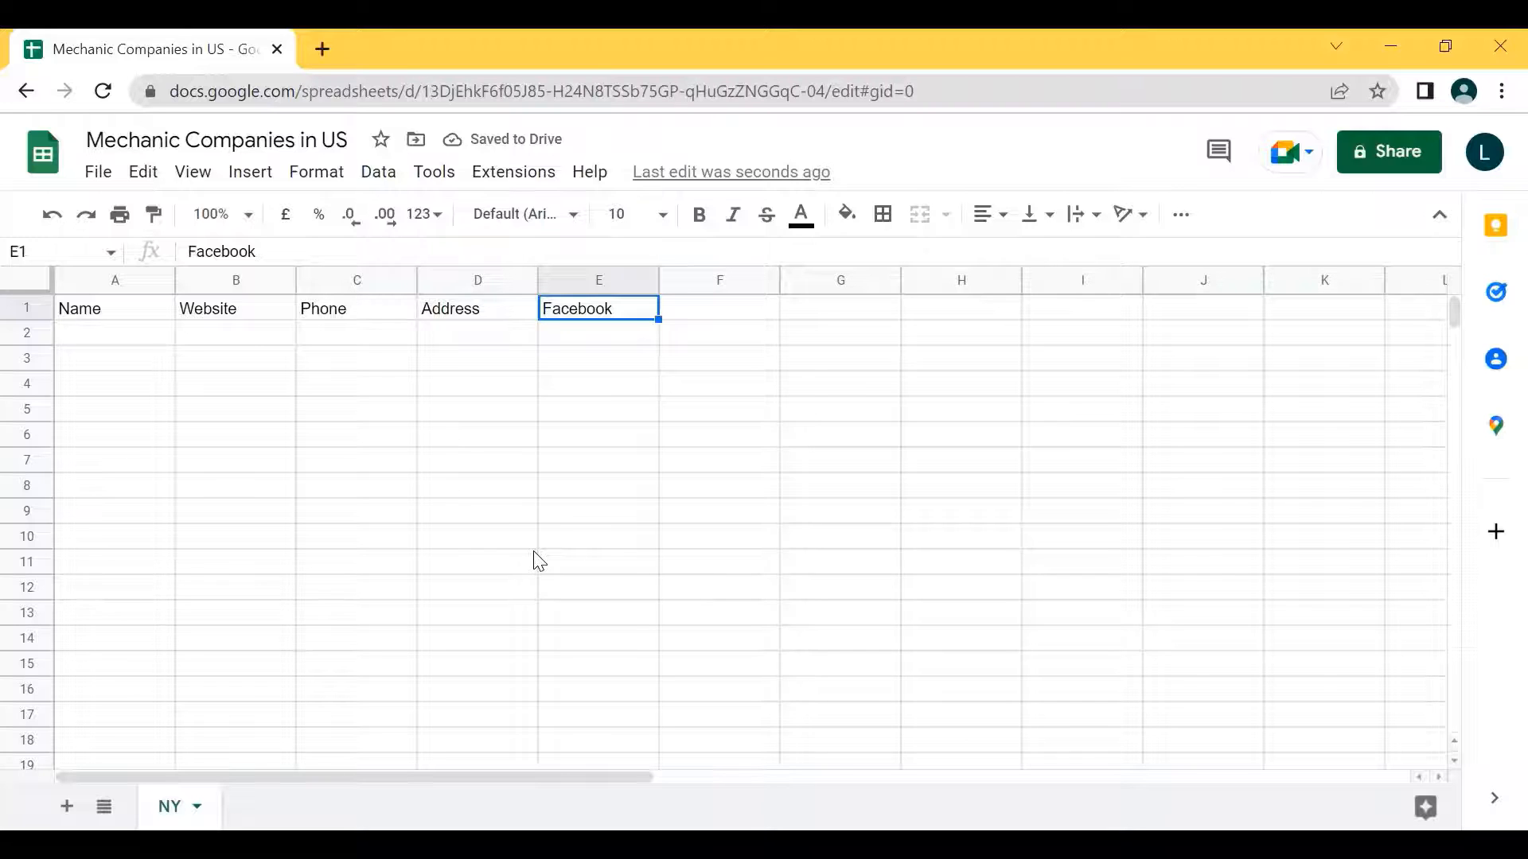
text(LinkedIn)
key(Return)
key(Up)
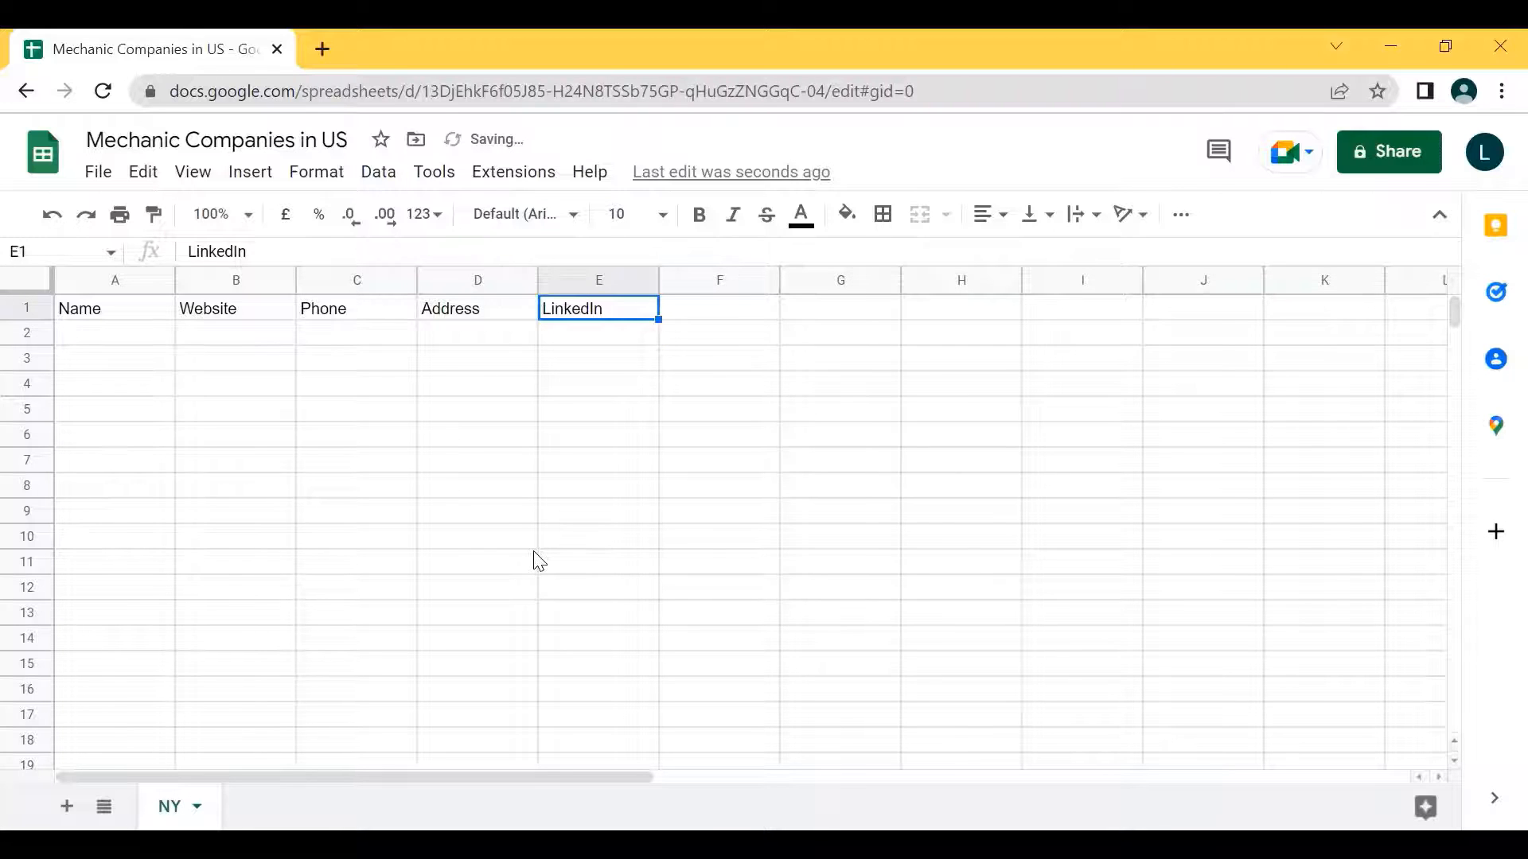
key(ctrl+shift+Left)
key(Left)
key(Right)
key(Tab)
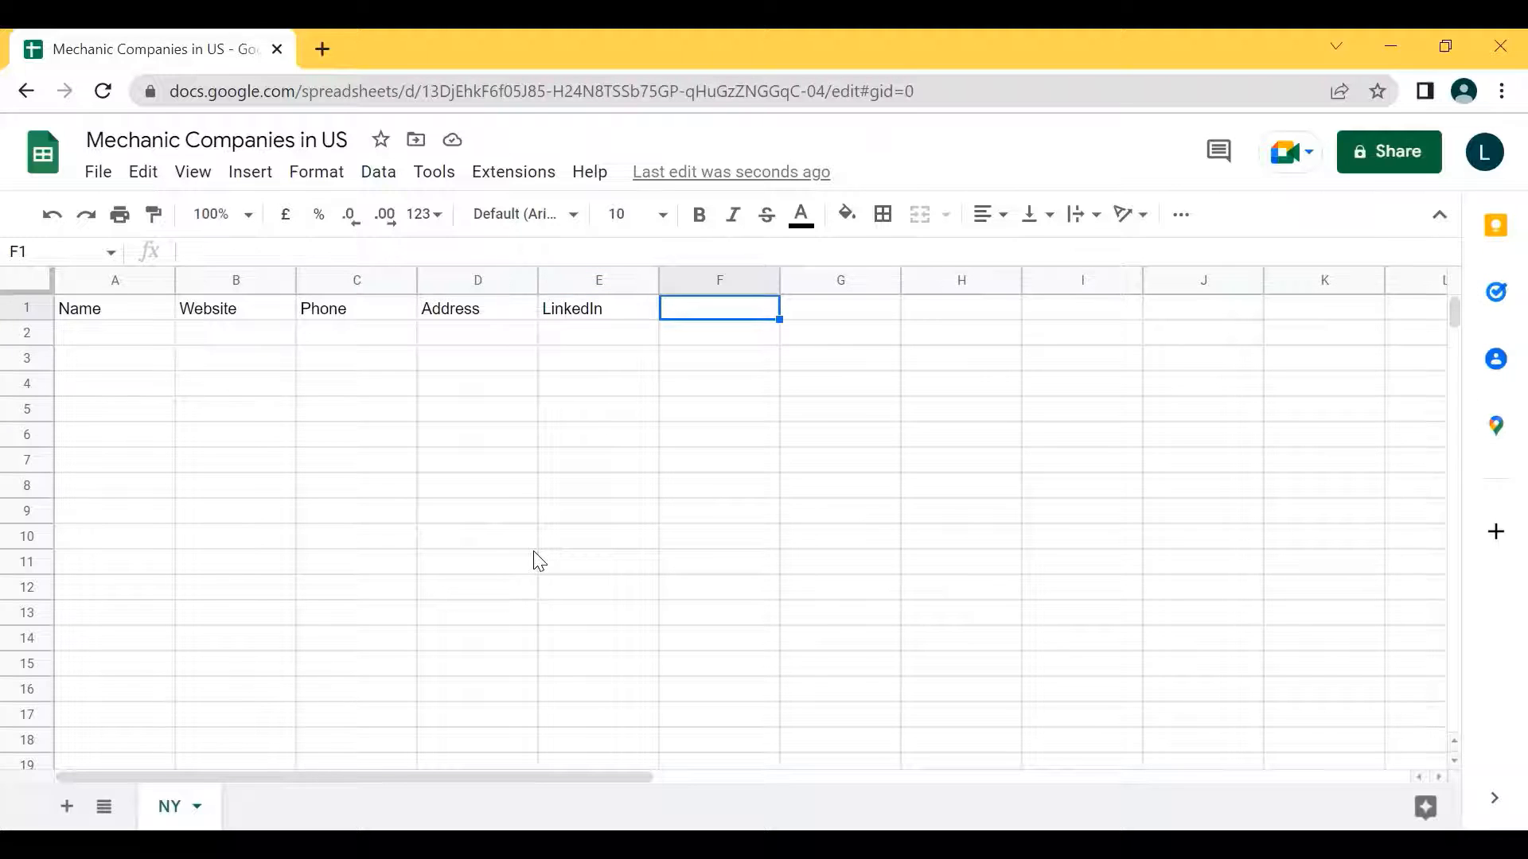
- Move the empty row 2 above the header row and enter the heading Company Information in cell A1
click(24, 330)
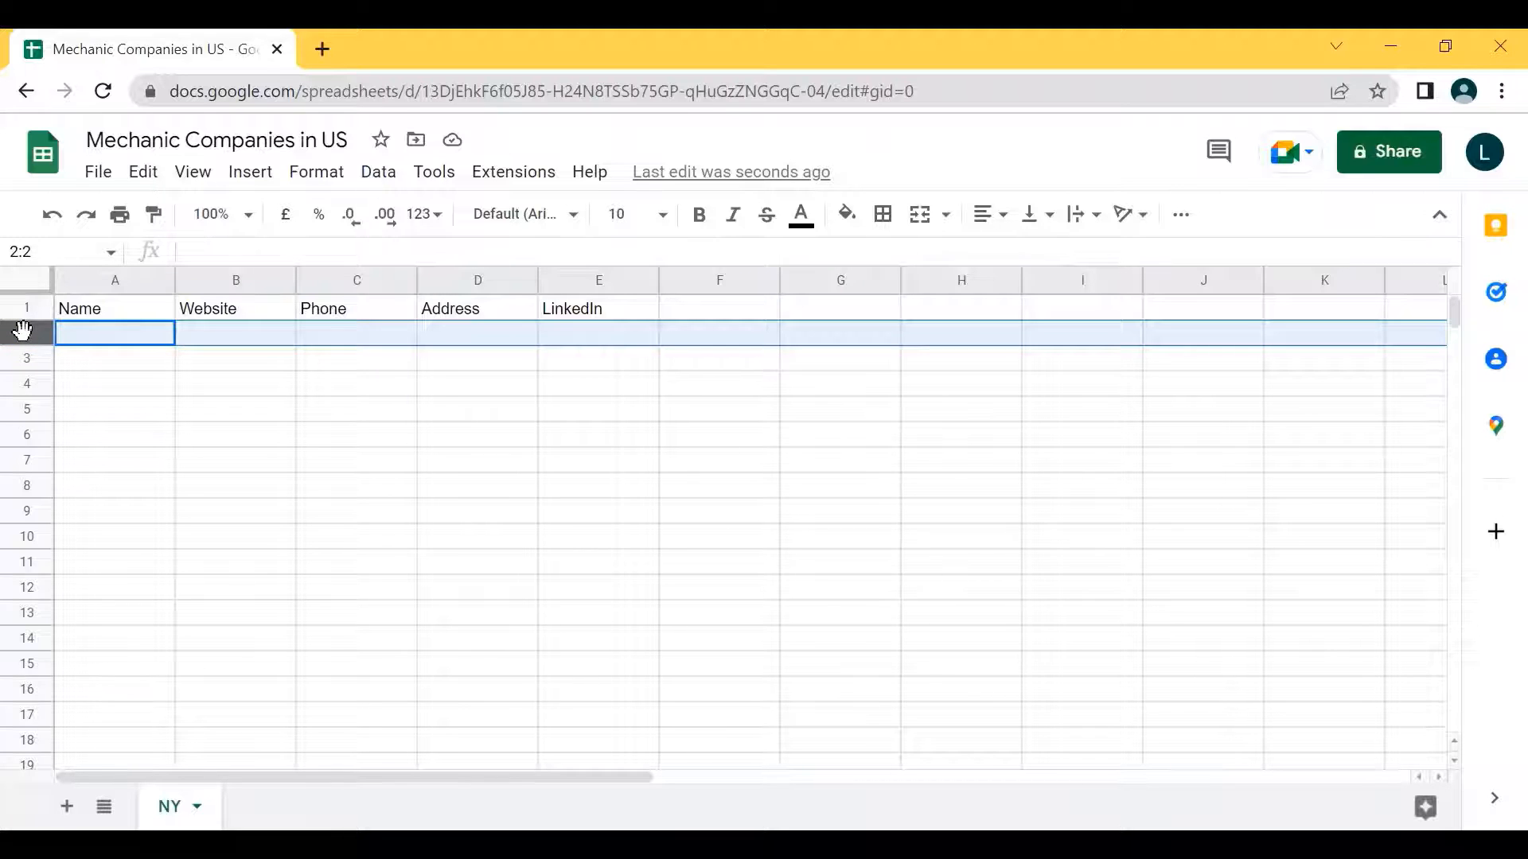
drag(22, 330, 21, 306)
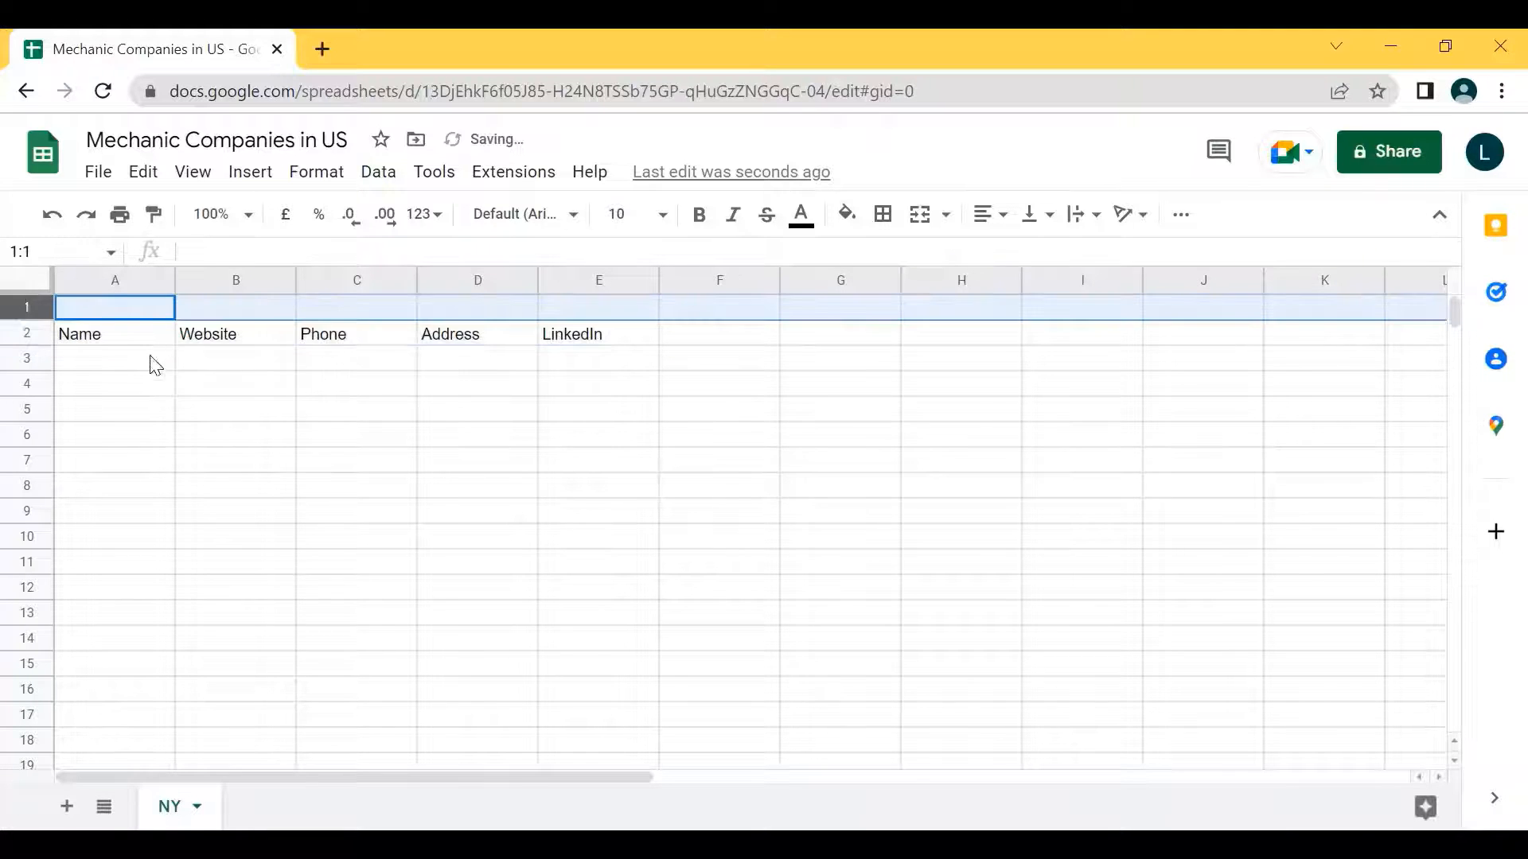
click(120, 343)
click(98, 314)
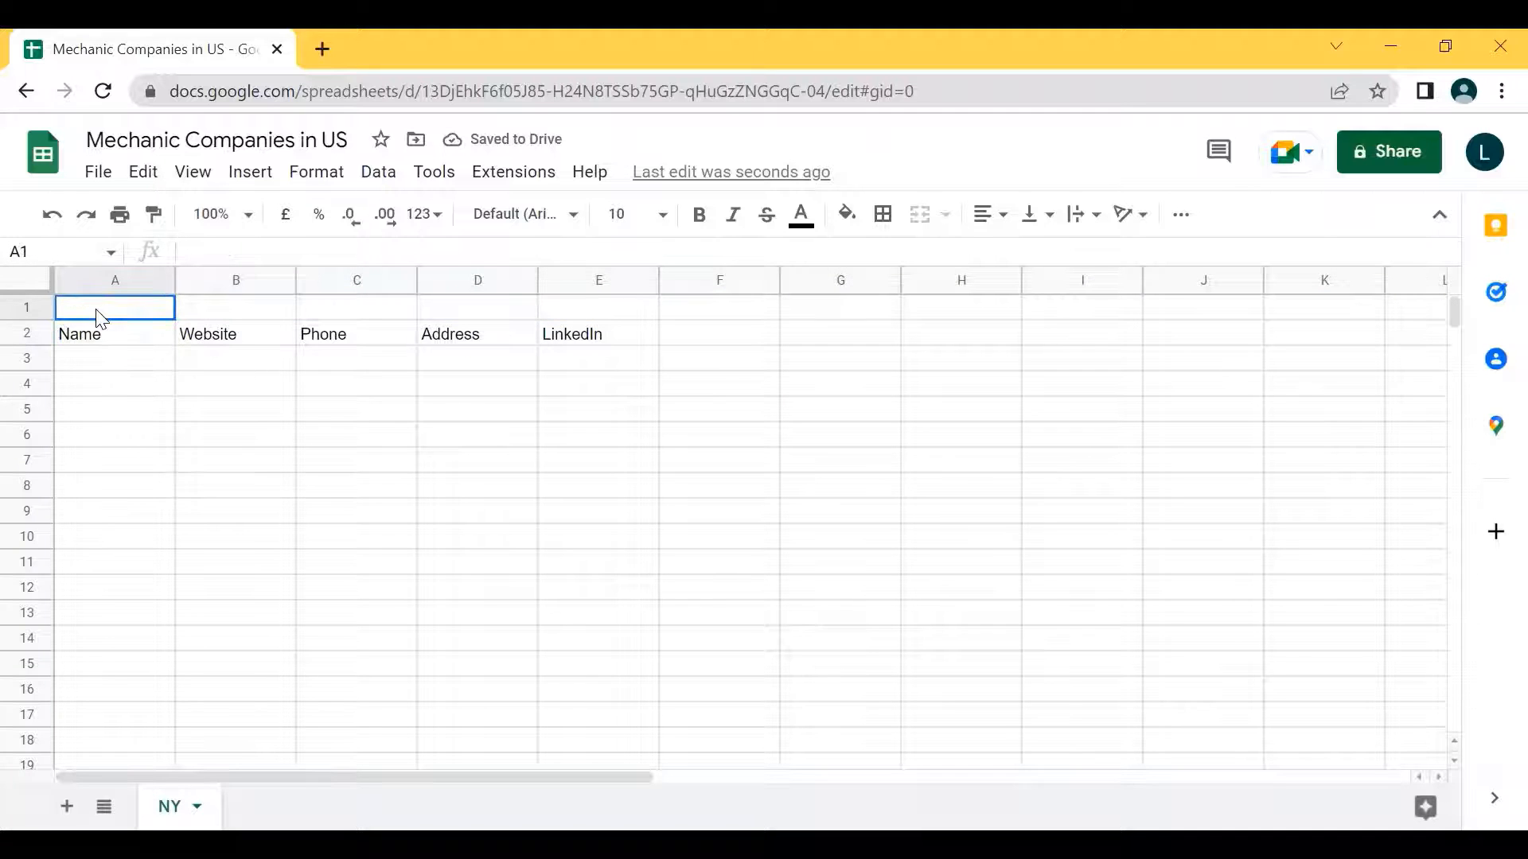
text(Company )
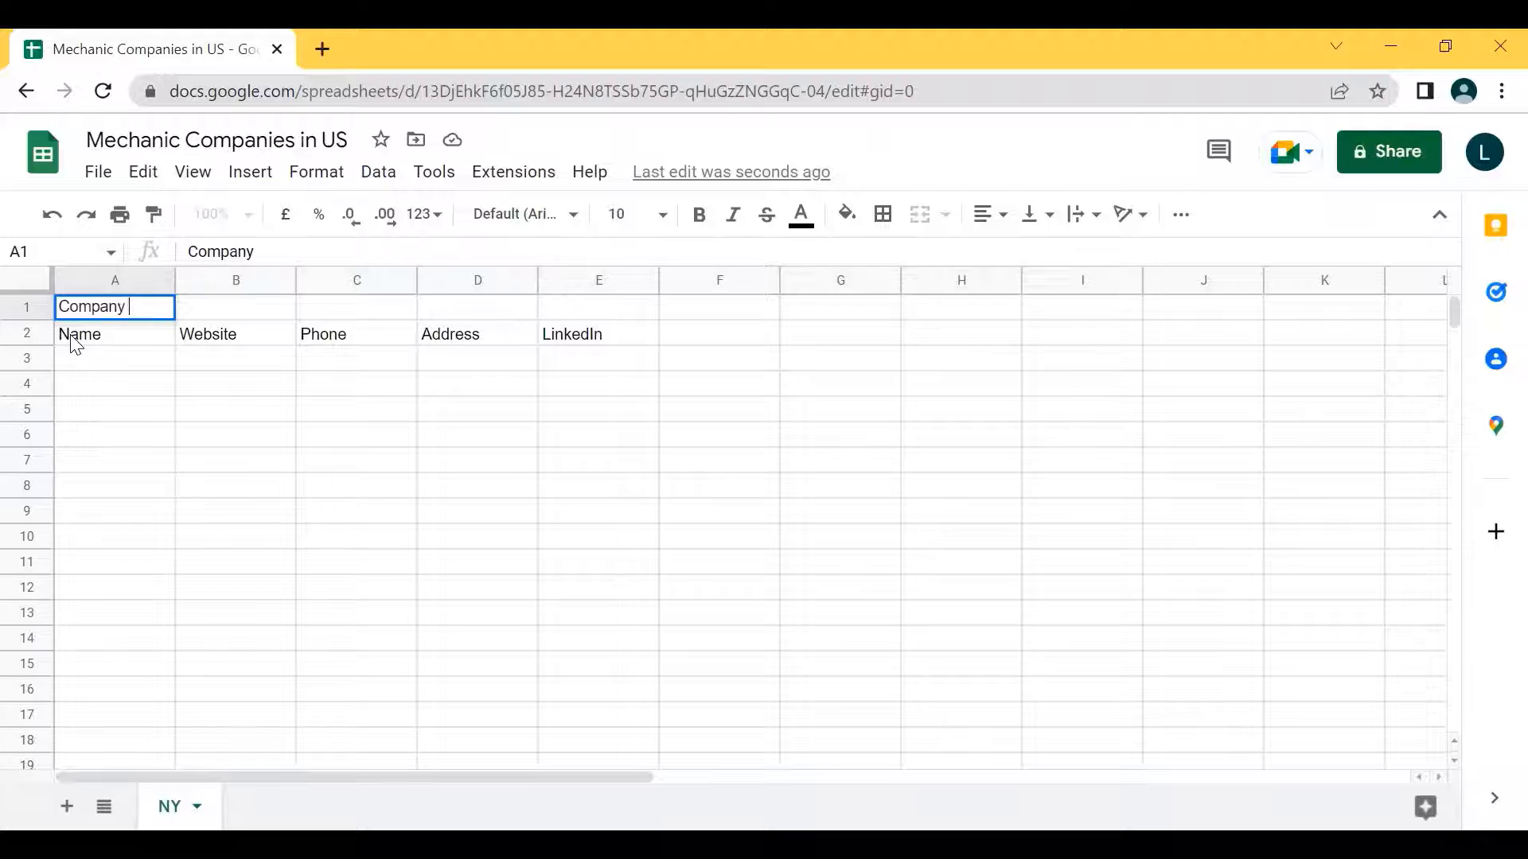
text(Information)
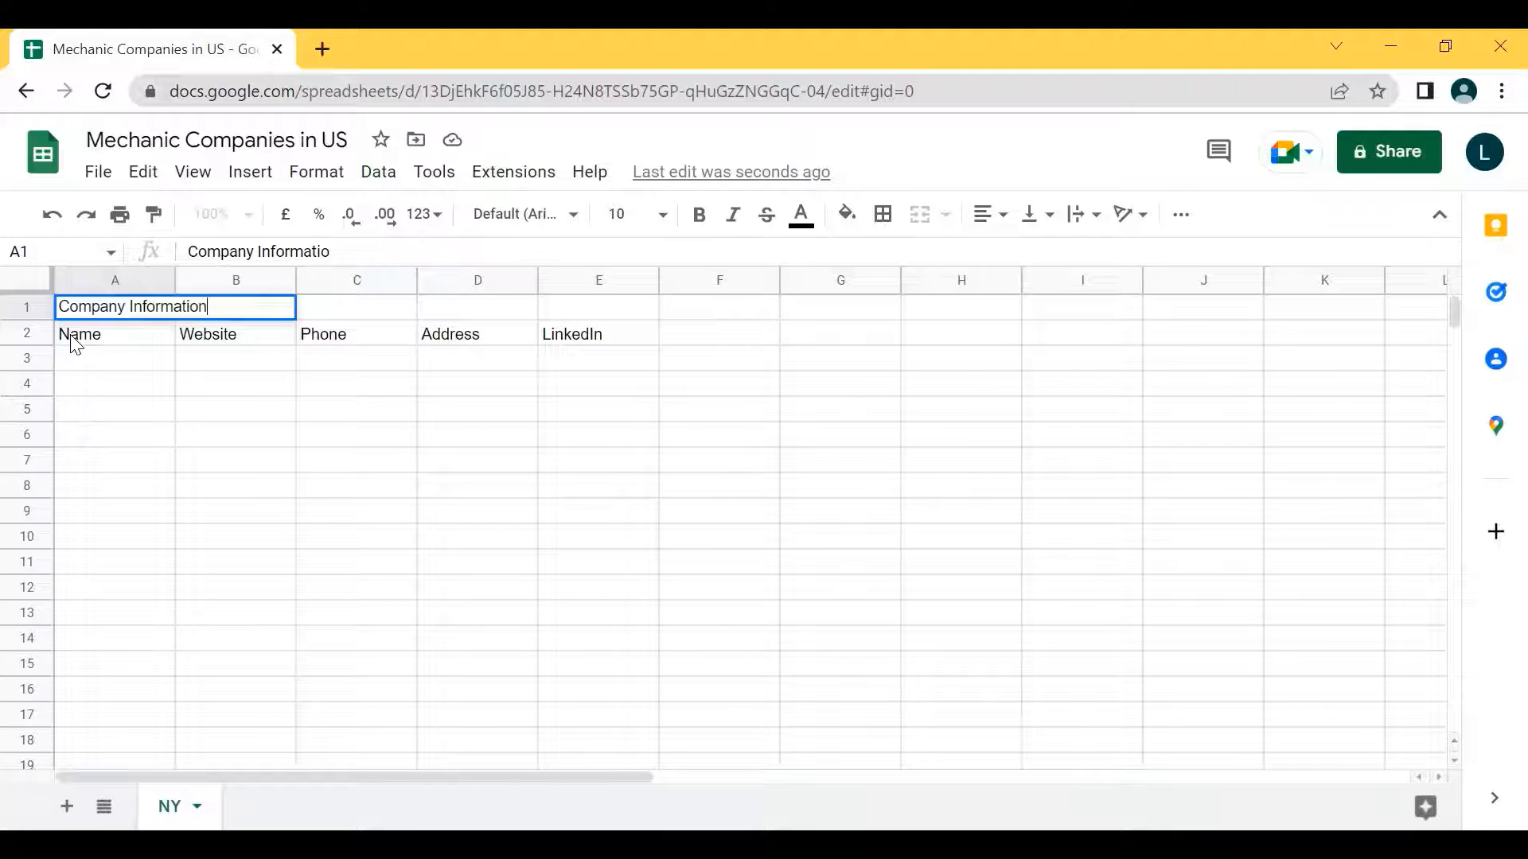
key(Return)
key(Up)
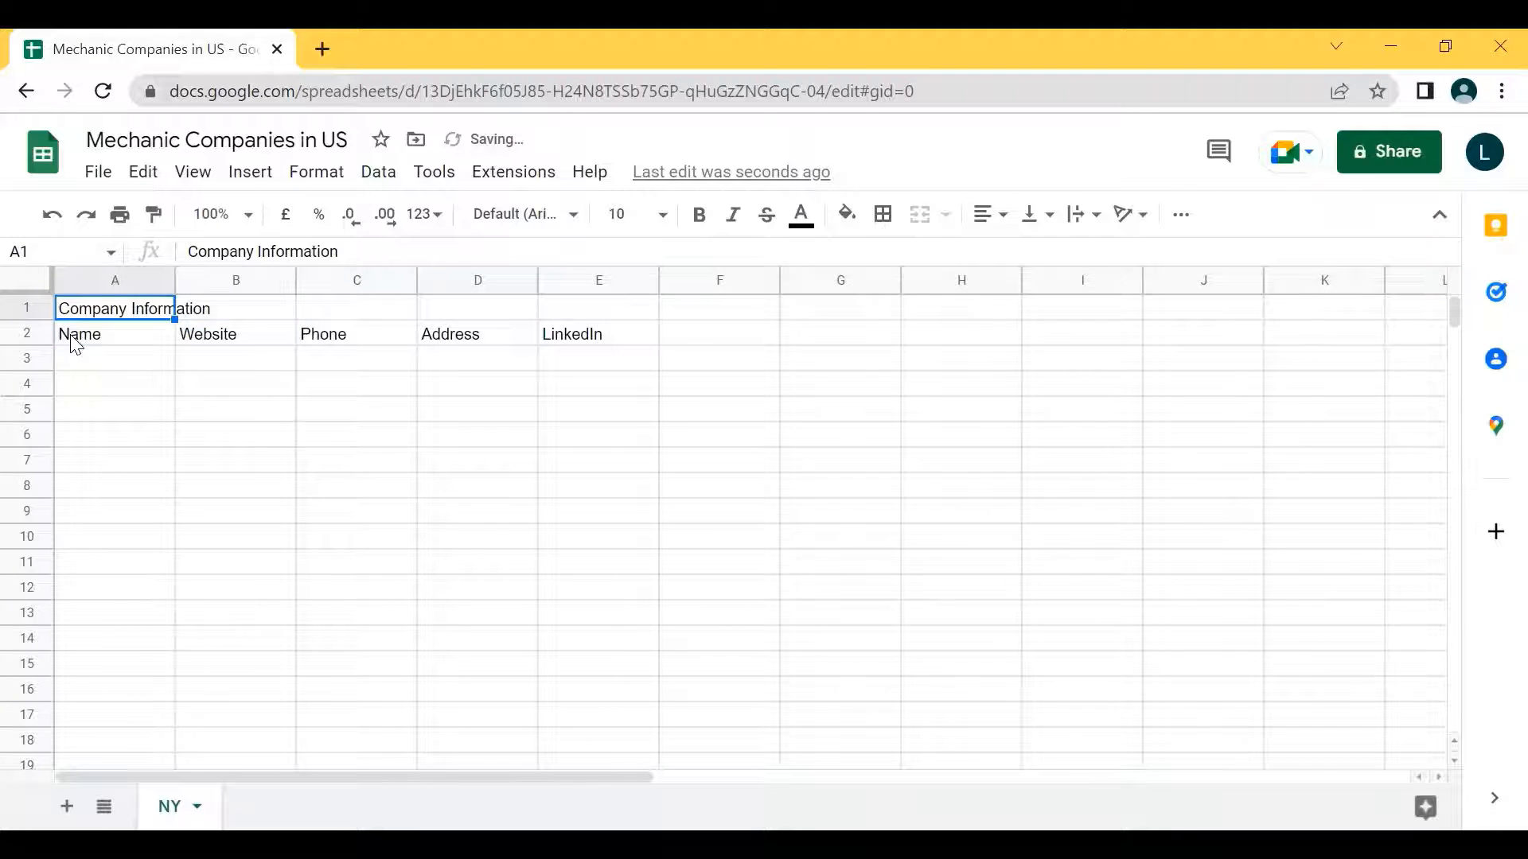
key(shift+Right)
key(shift+Right)
key(shift+Right)
key(shift+Right)
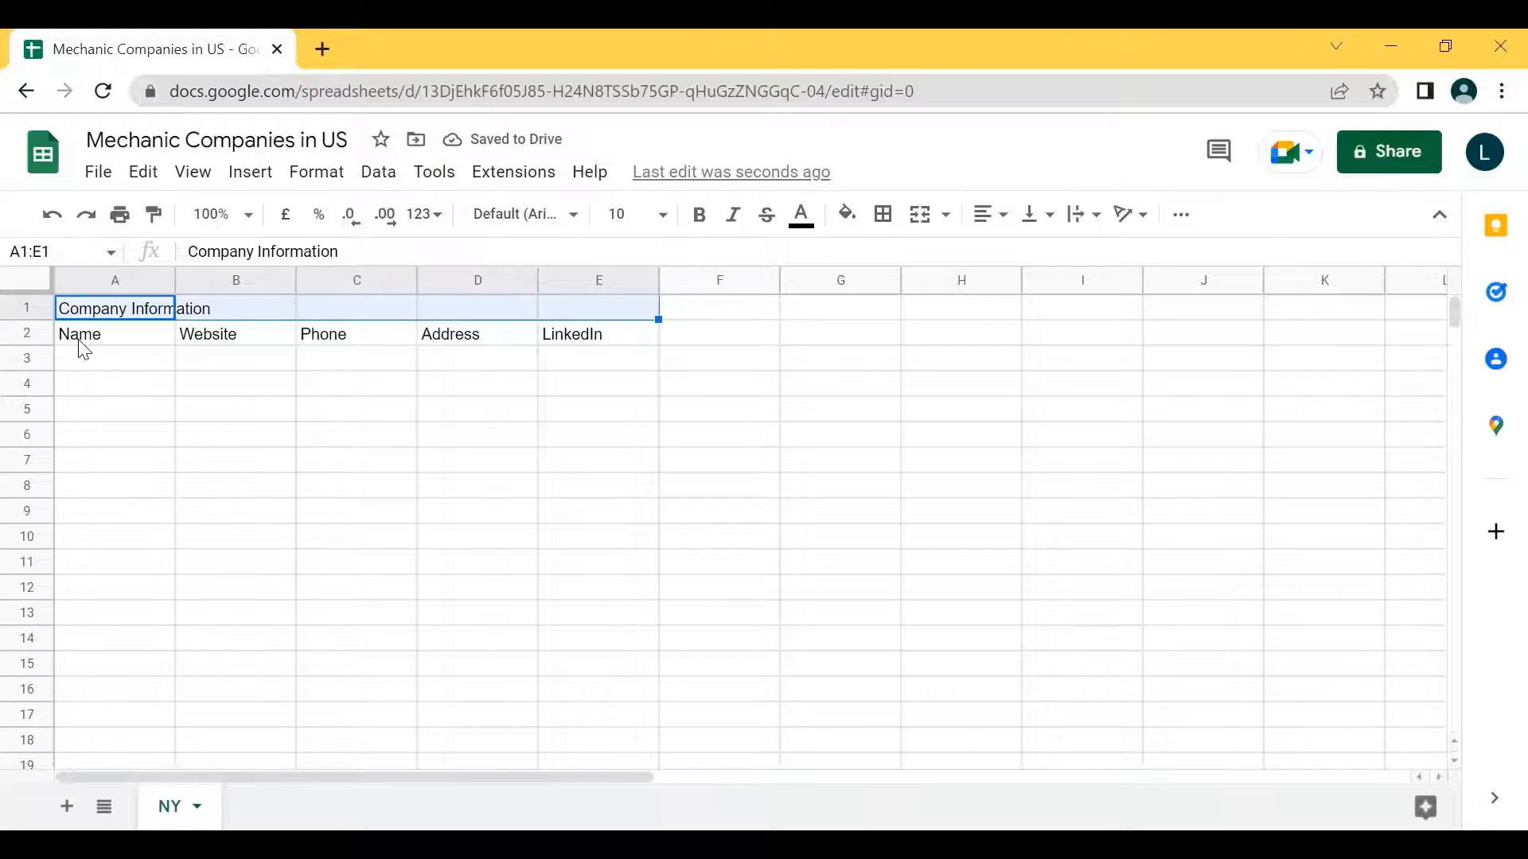
click(86, 348)
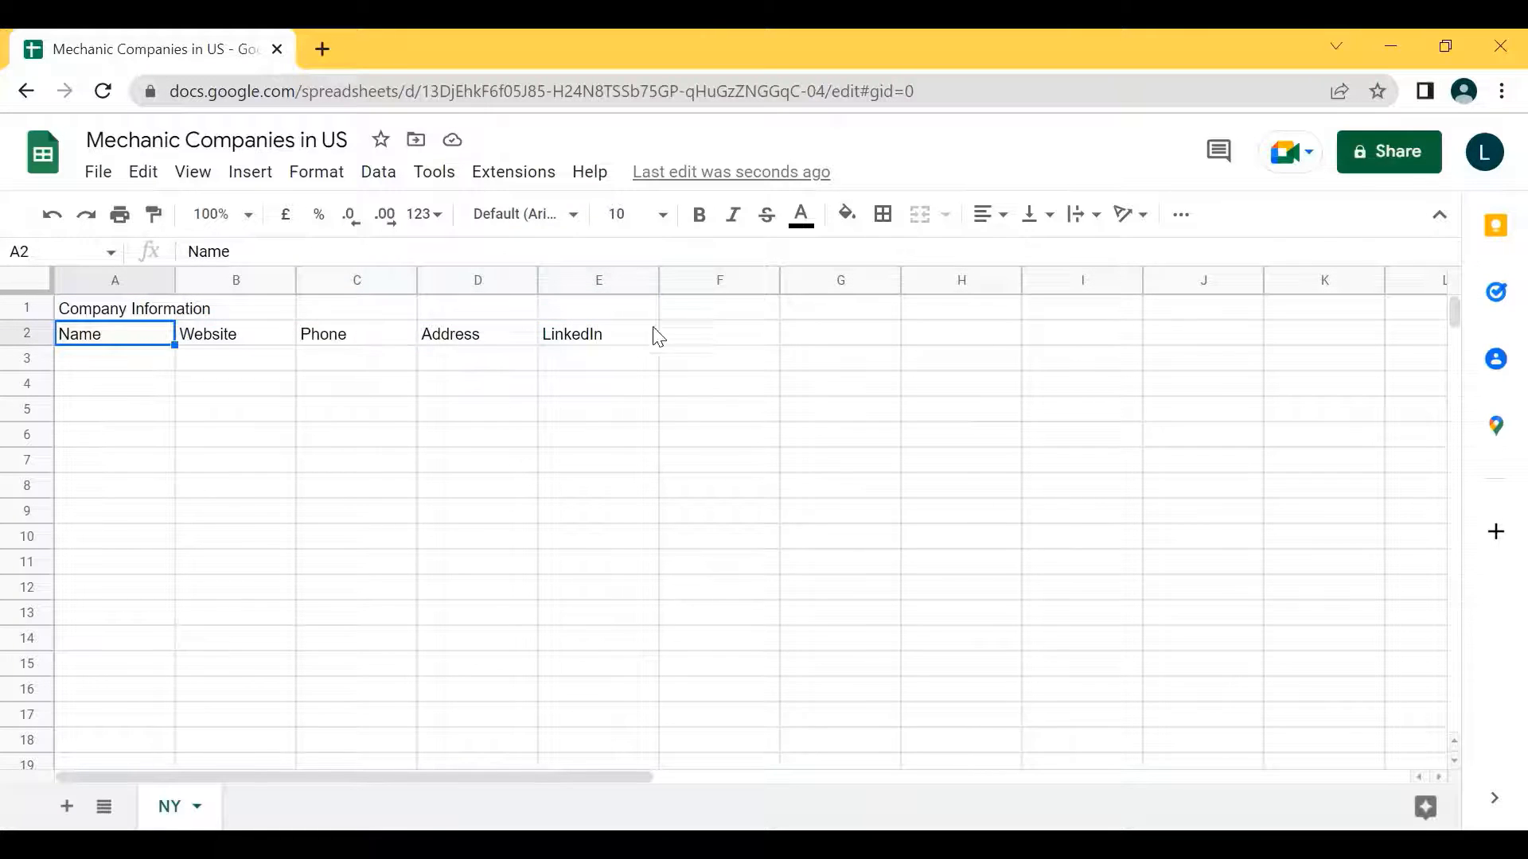
click(99, 311)
key(shift+Right)
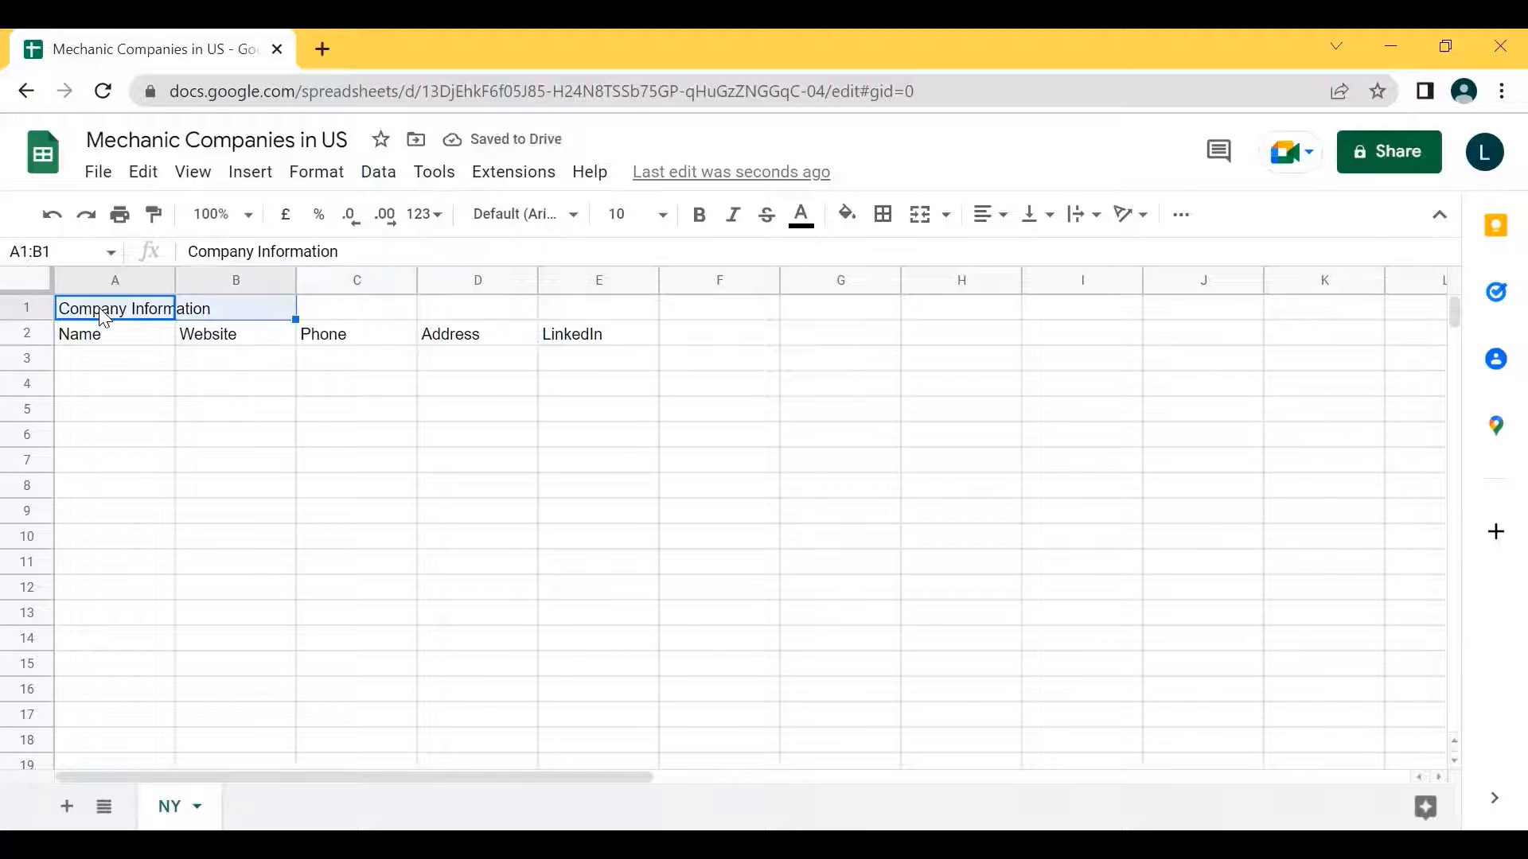
- Merge cells A1 through E1 so the Company Information heading spans all the company columns
click(100, 310)
key(shift+Right)
key(shift+Right)
key(shift+Right)
key(shift+Right)
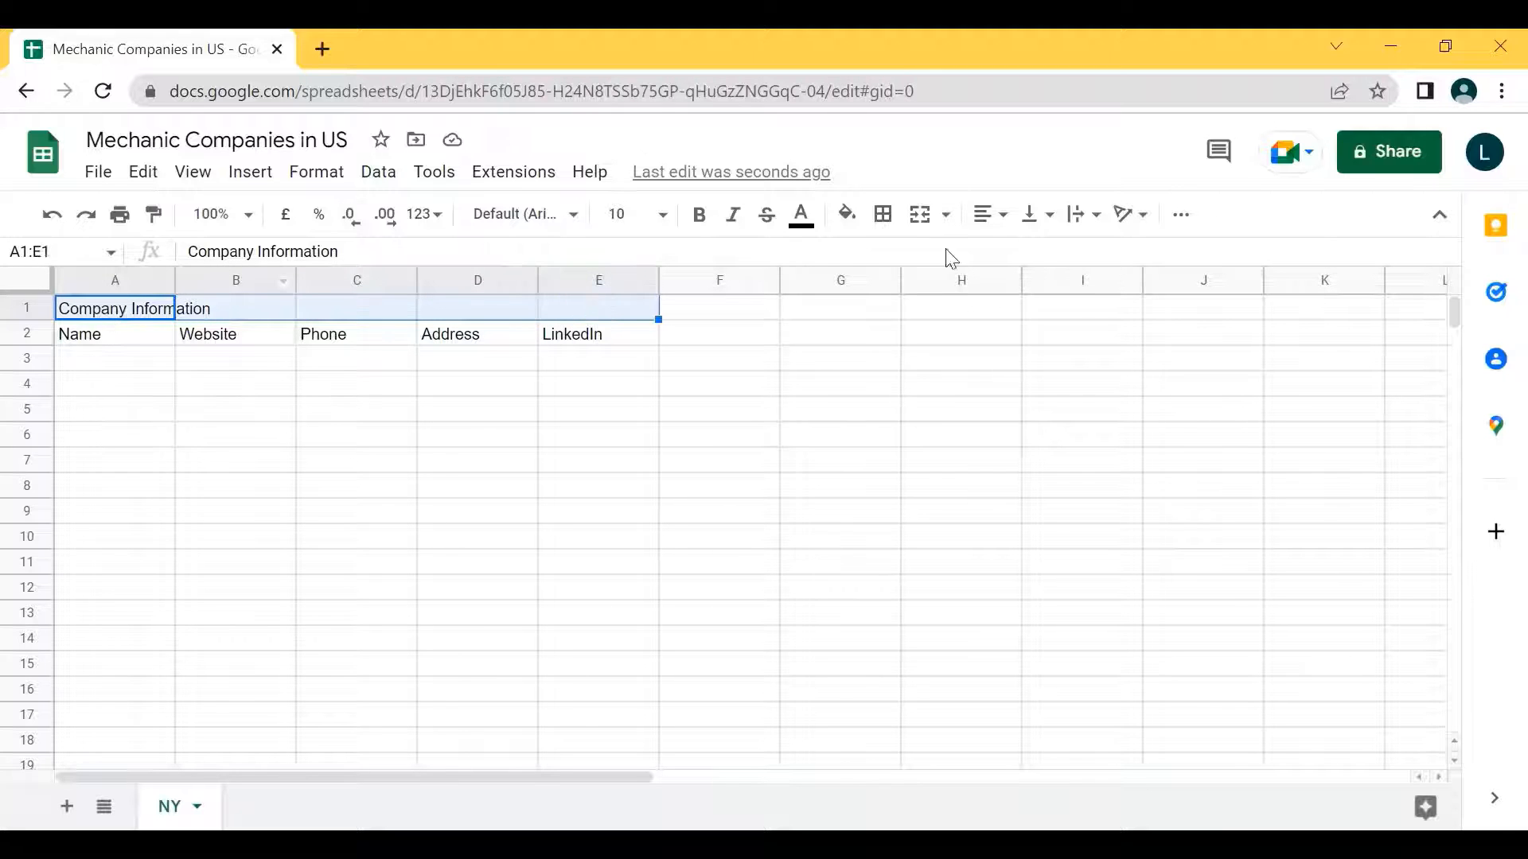
click(921, 215)
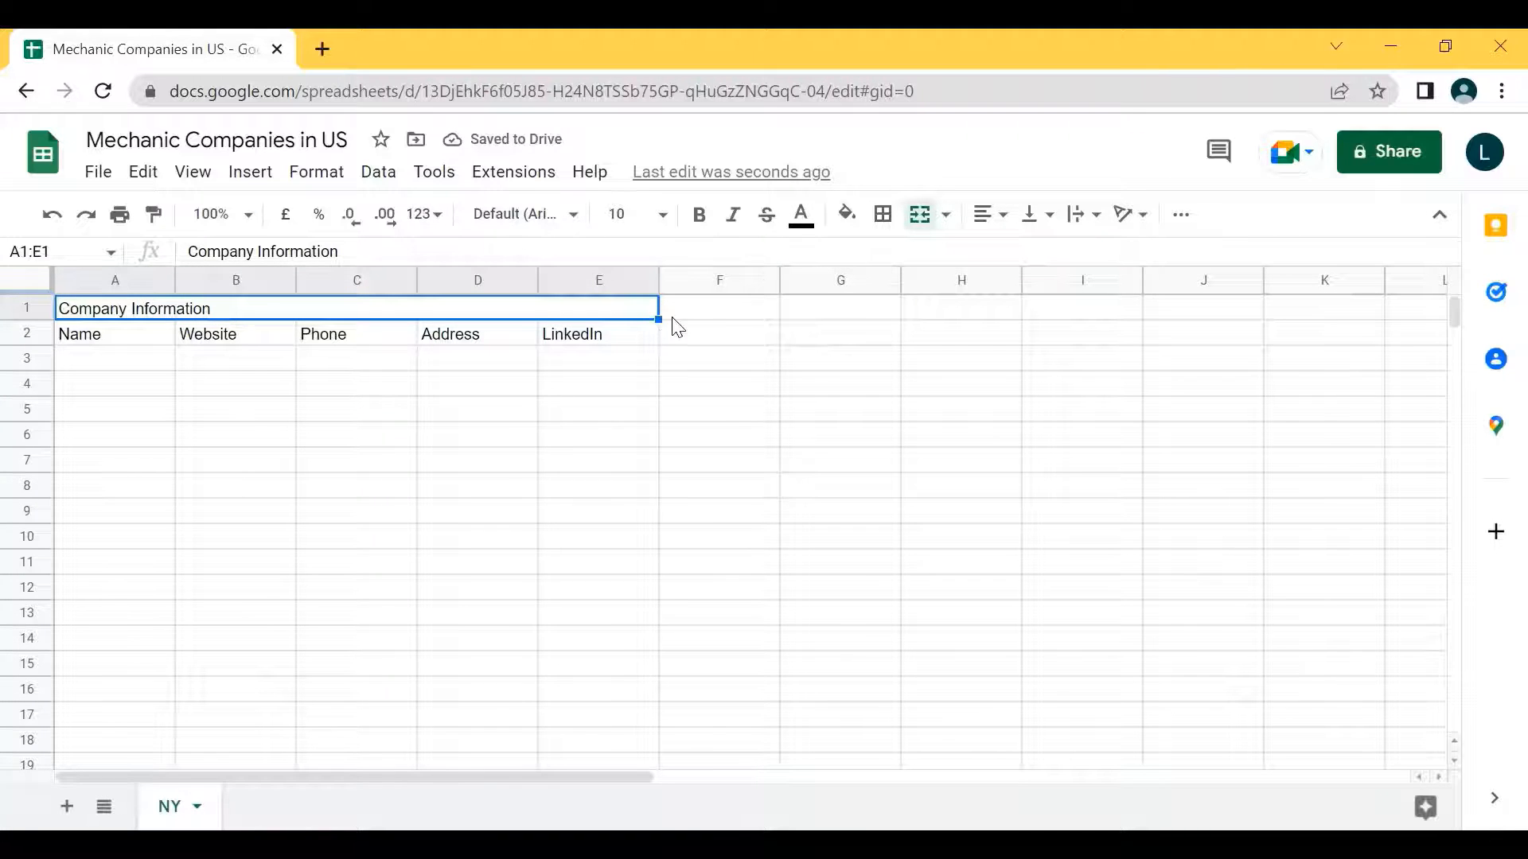
- Enter the heading Point of Contact in cell F1 and the column header Name below it in F2
click(691, 316)
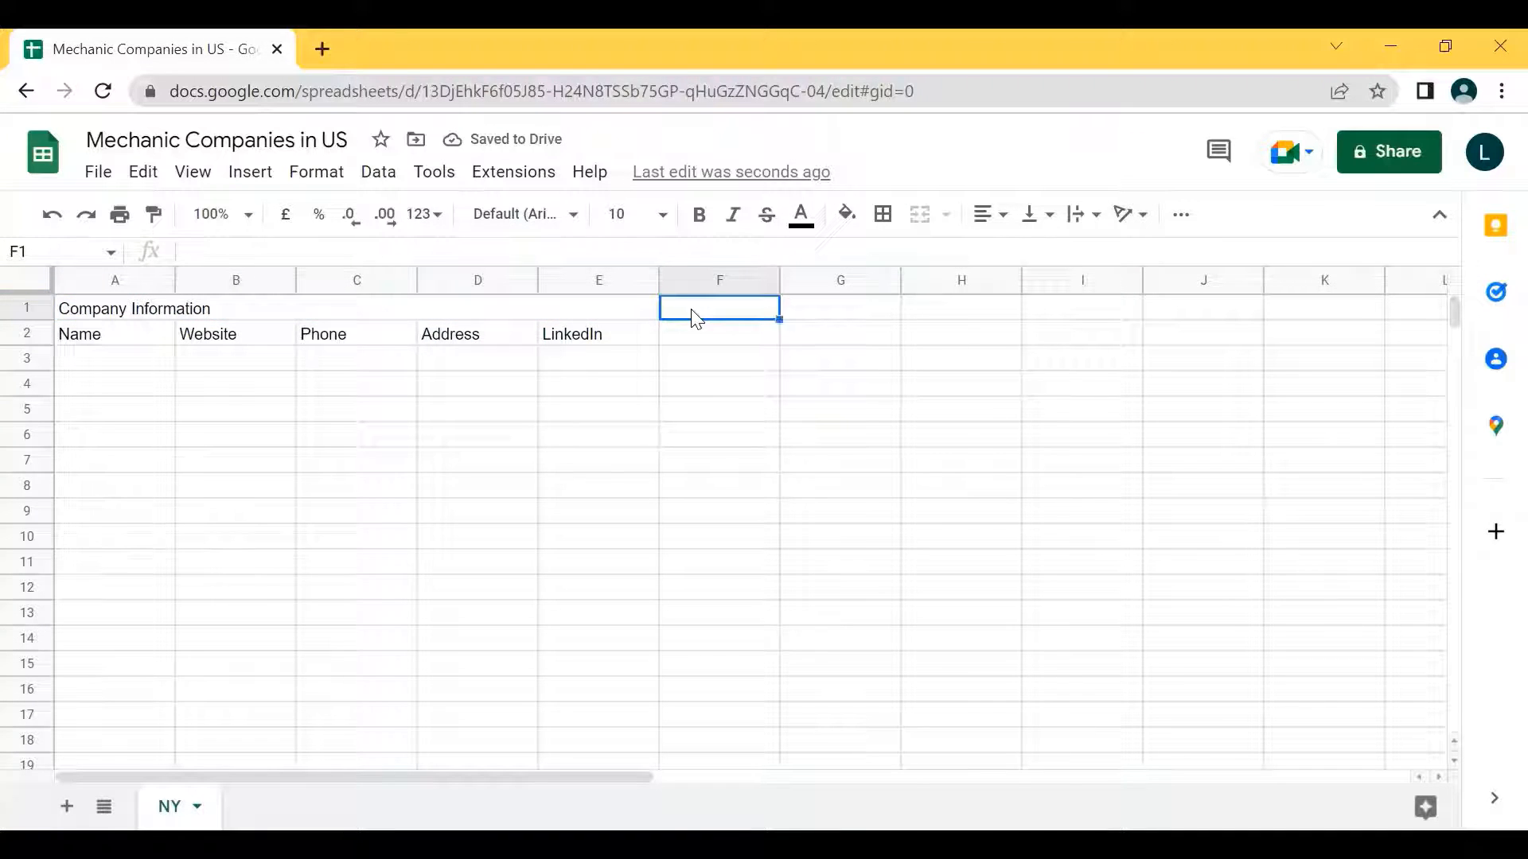
text(Poi)
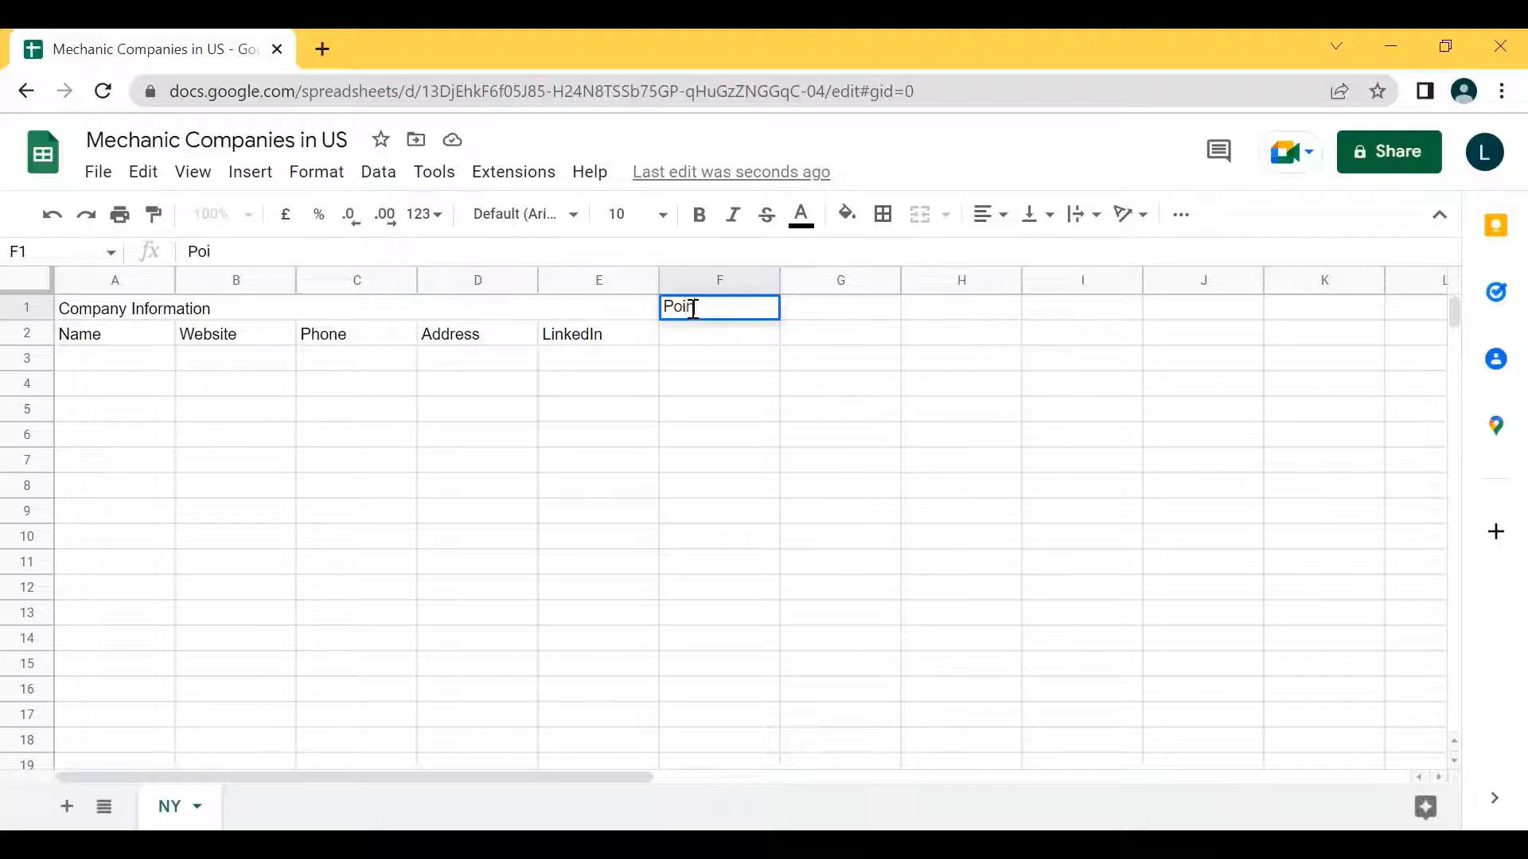
text(nt of Contact)
key(Return)
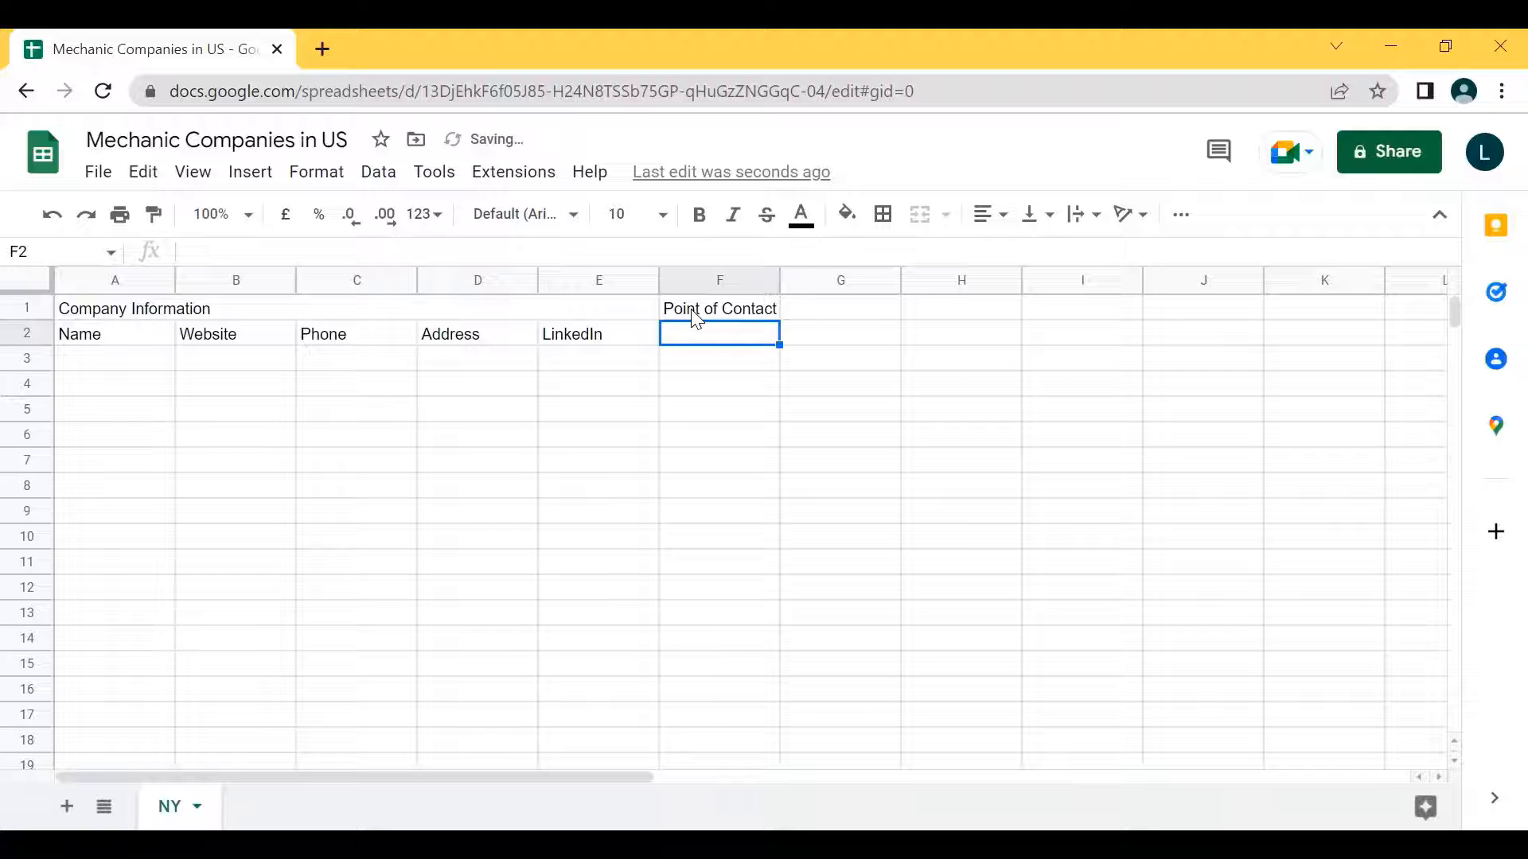
text(Name)
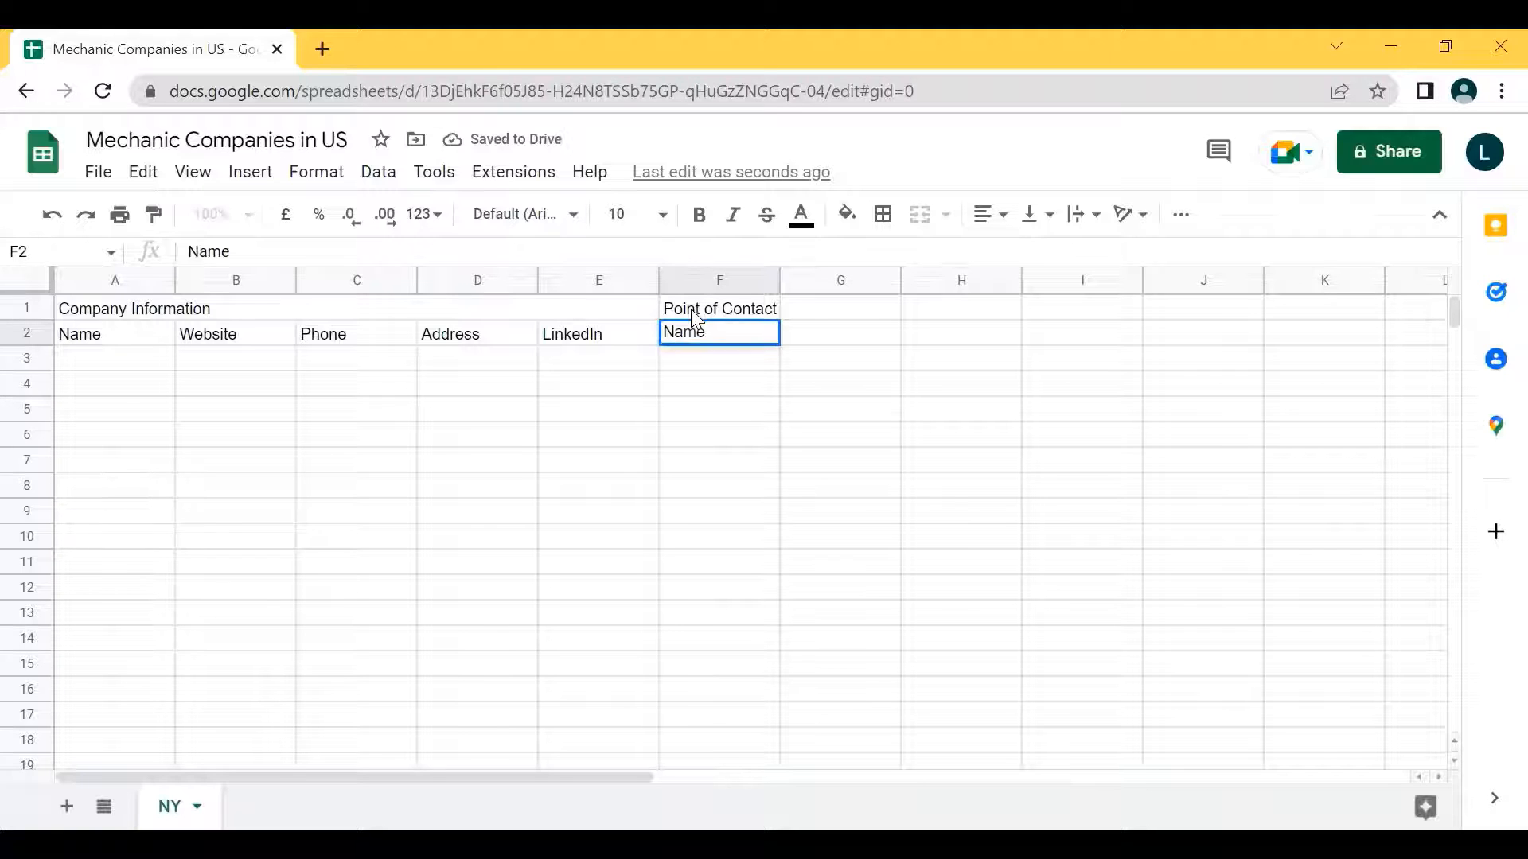
- Enter the column headers LinkedIn Profile in cell G2 and Email in cell H2
click(841, 342)
text(LinkedIn)
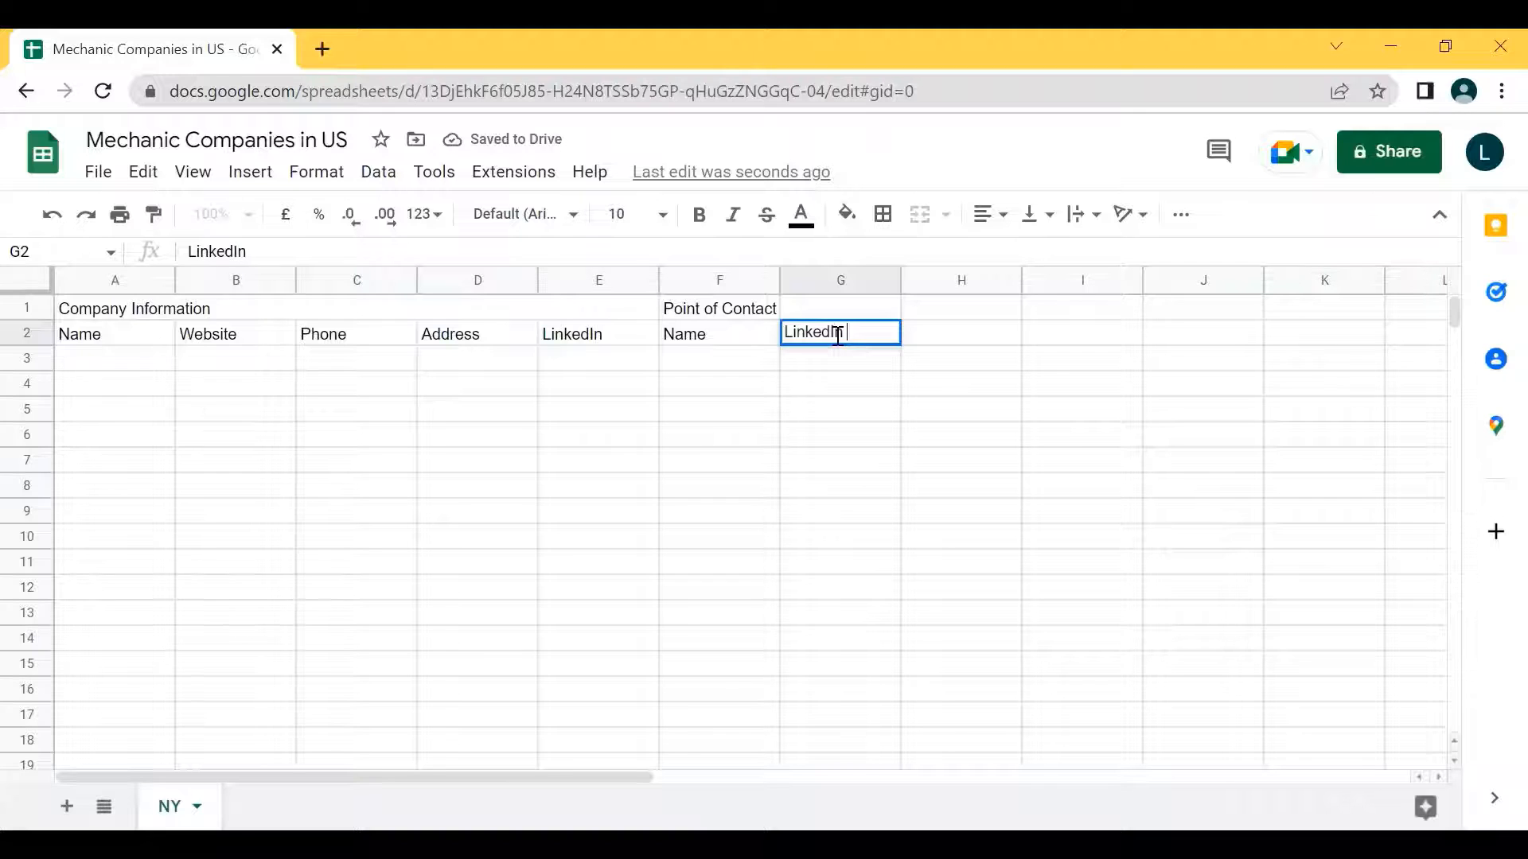
text( Profile)
key(Tab)
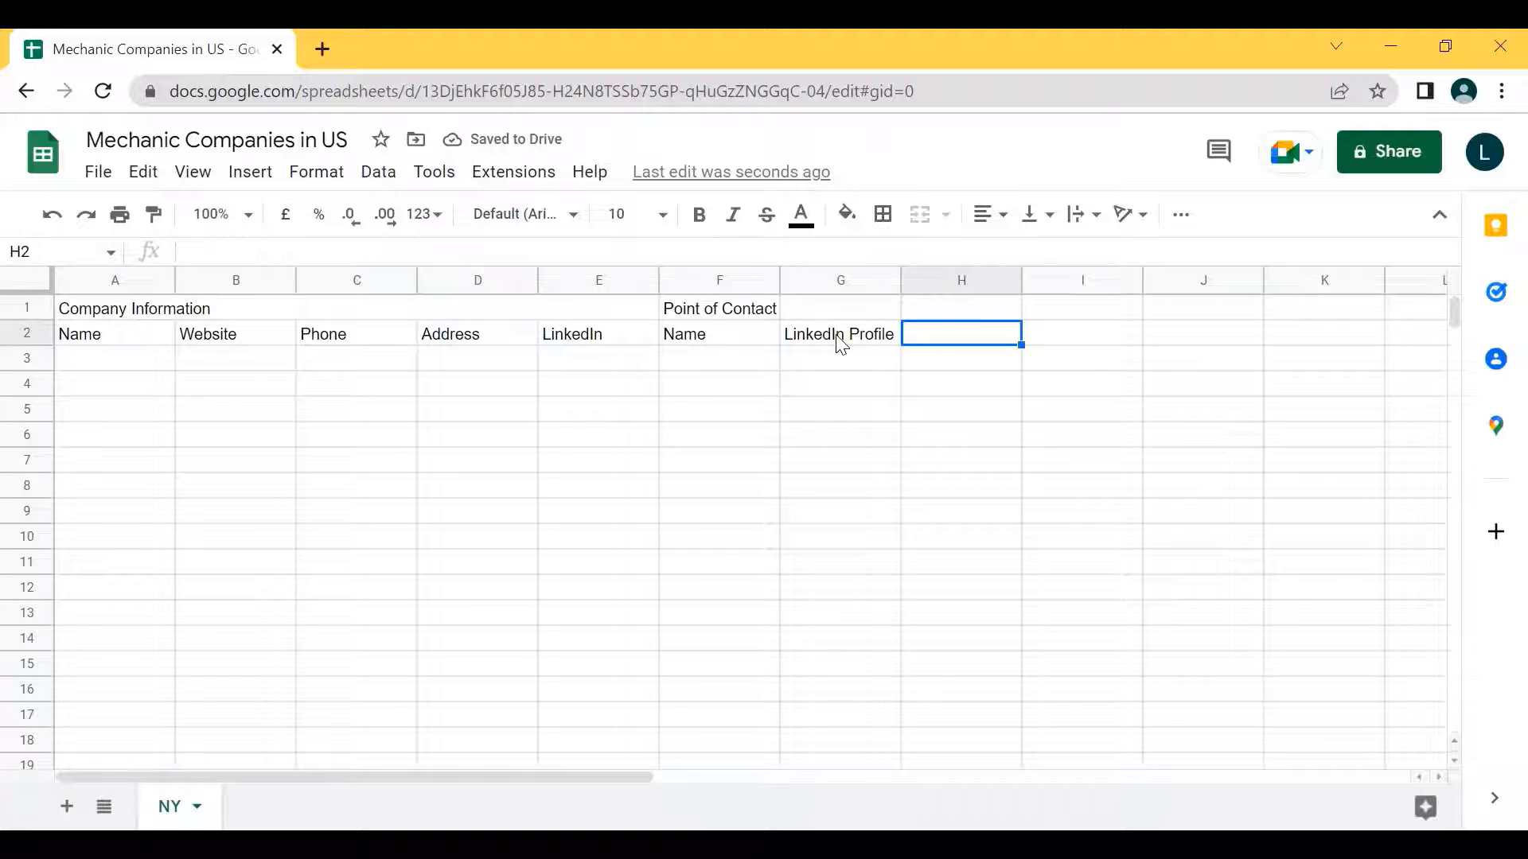
text(Email)
key(Return)
key(Up)
key(Right)
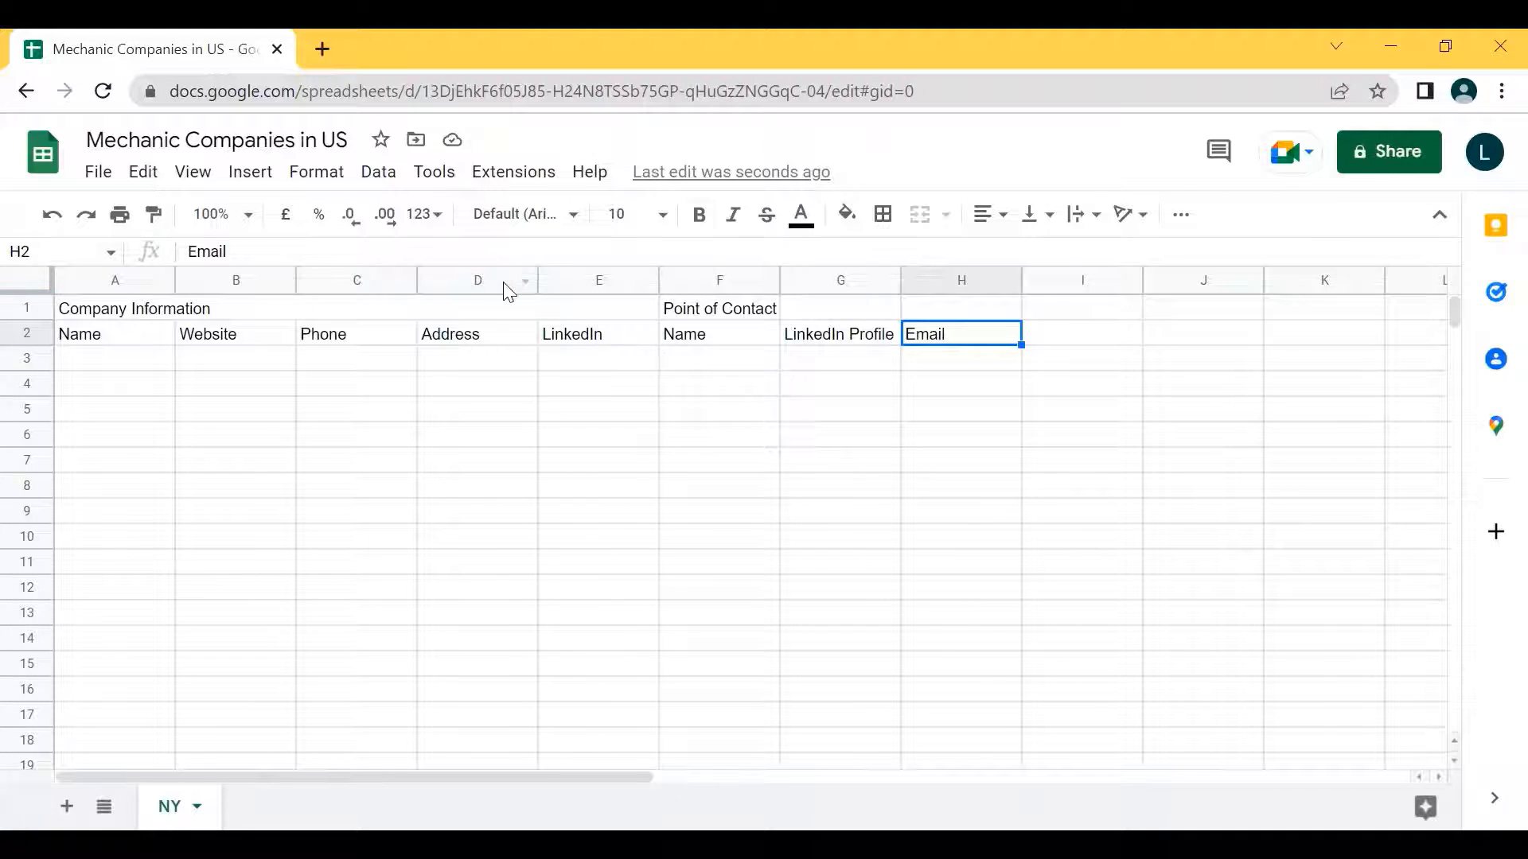
- Try to move the empty column I in among the Company Information columns
click(1050, 280)
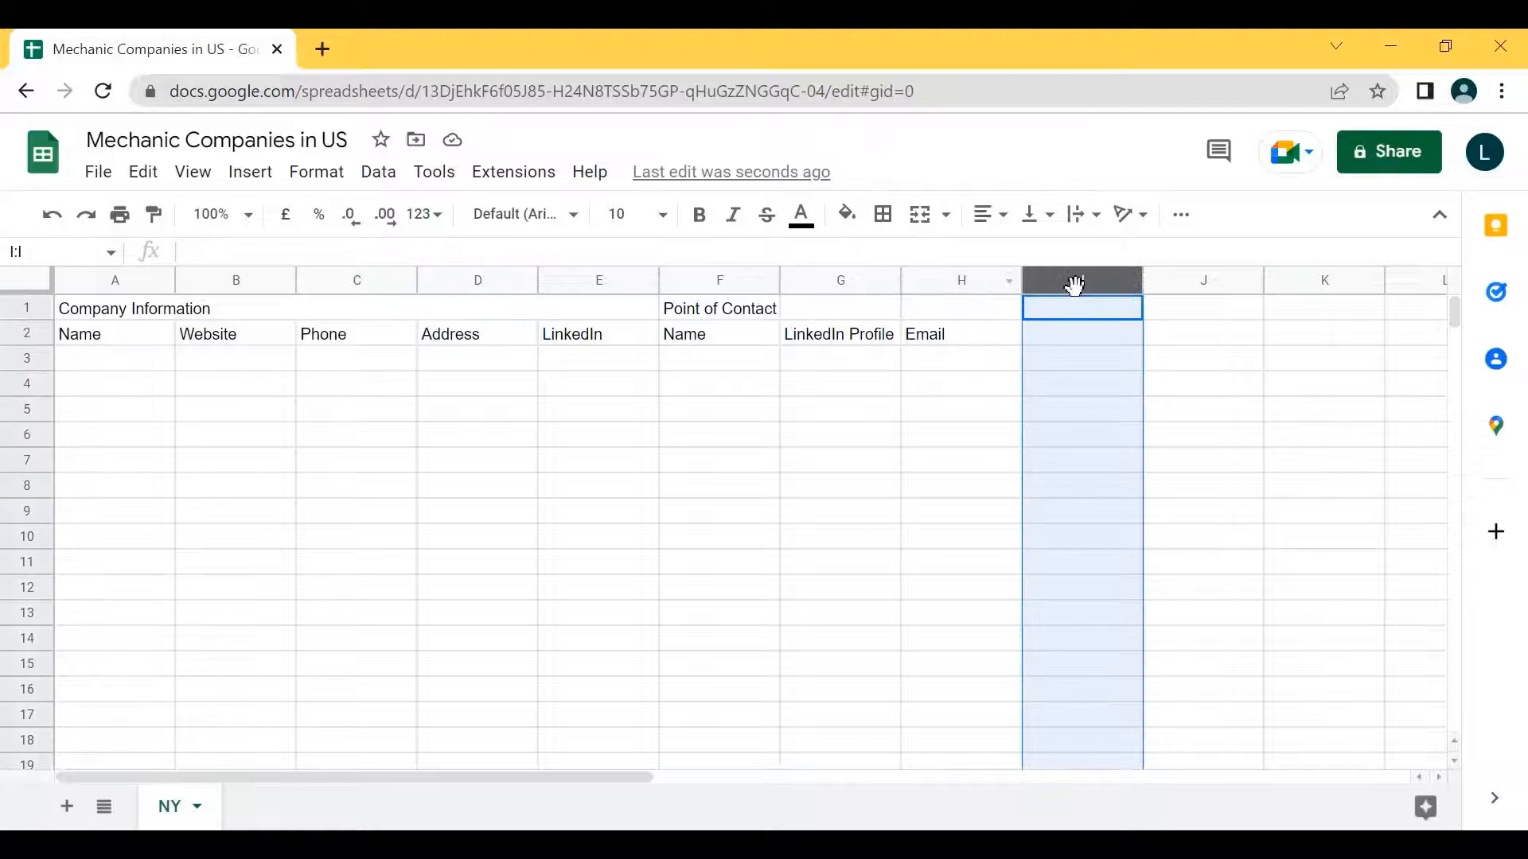
mouse_move(1077, 280)
mouse_down()
mouse_move(749, 296)
mouse_move(467, 286)
mouse_move(668, 378)
mouse_move(784, 409)
mouse_move(384, 327)
mouse_up()
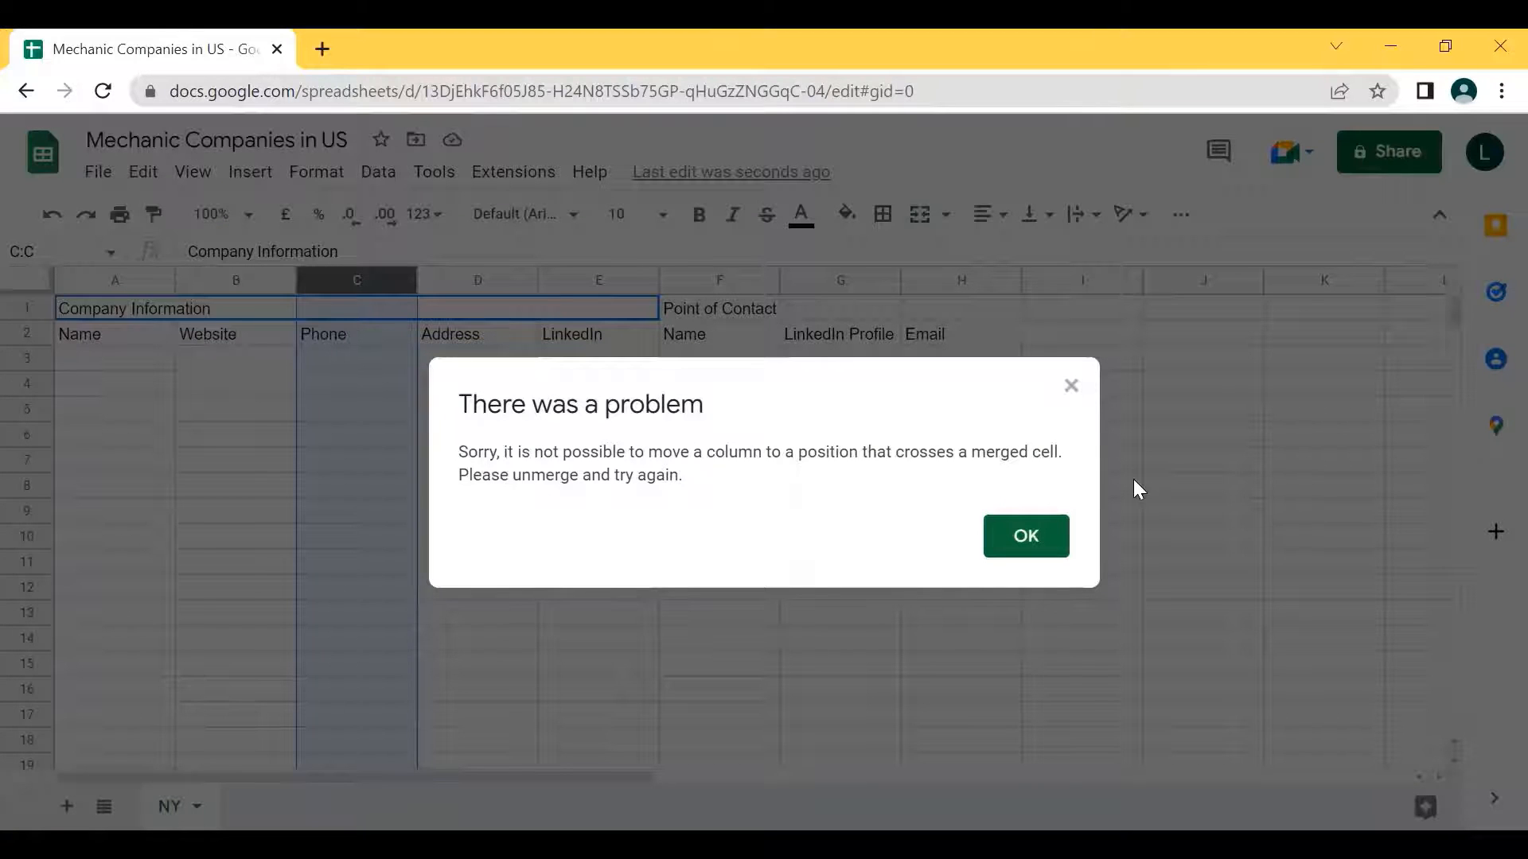
click(1027, 535)
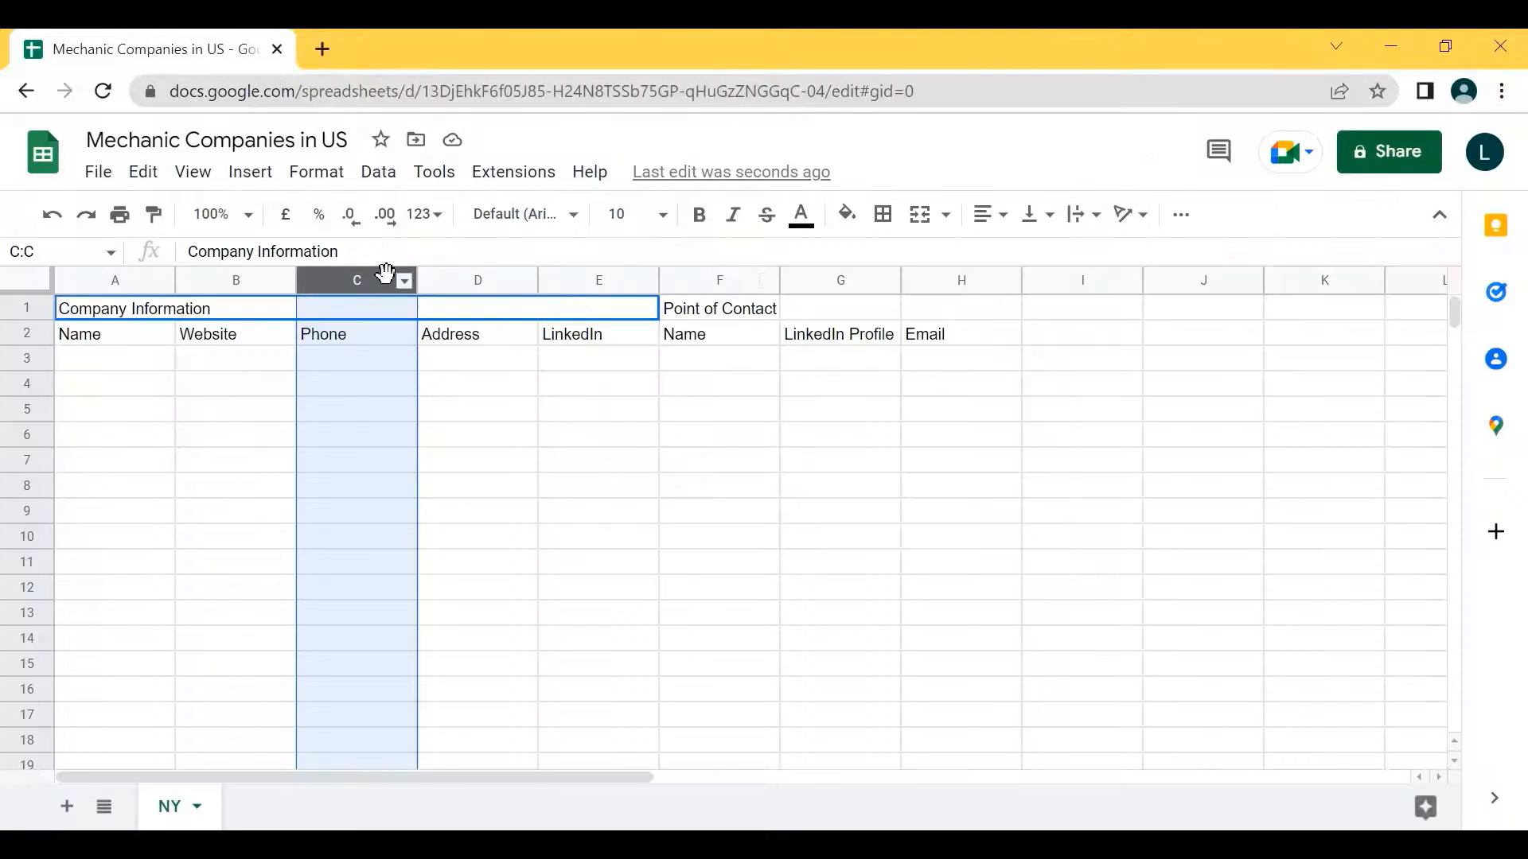
- Insert a column between Address and LinkedIn and enter the header Email in its cell E2
click(467, 278)
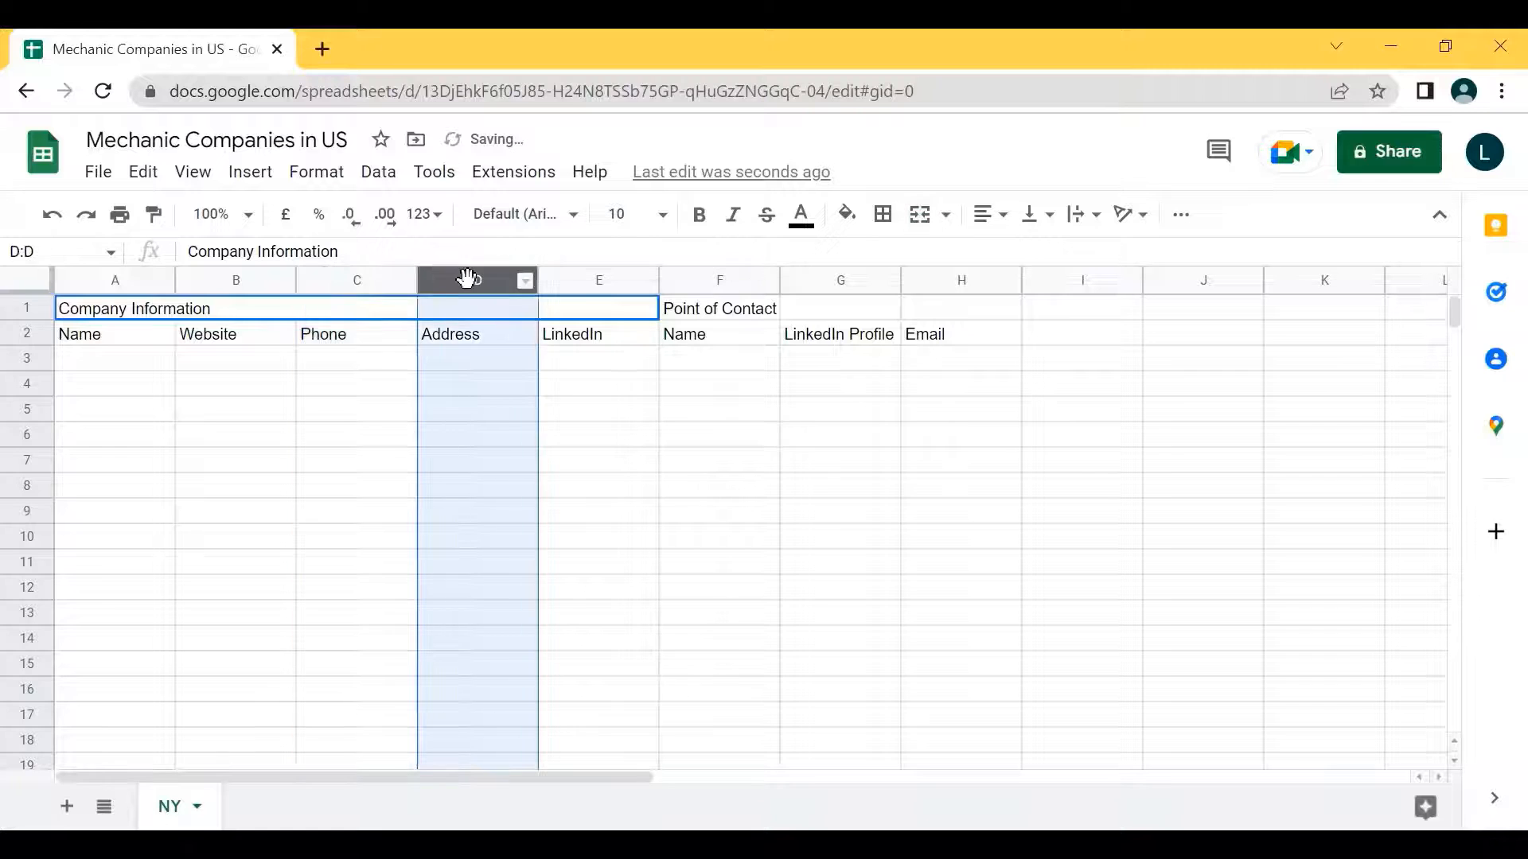
right_click(467, 278)
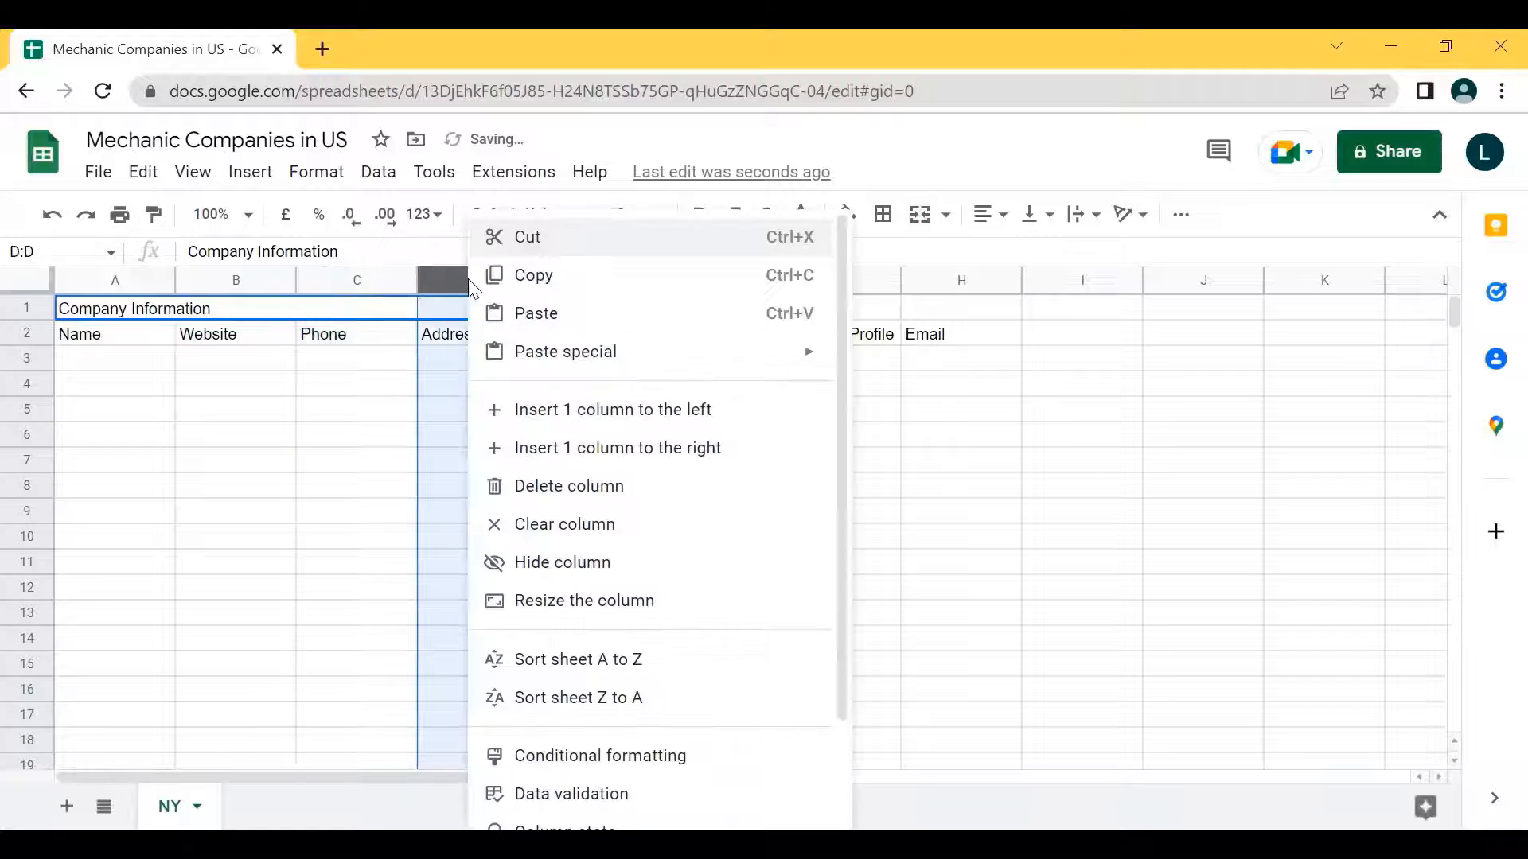
click(618, 446)
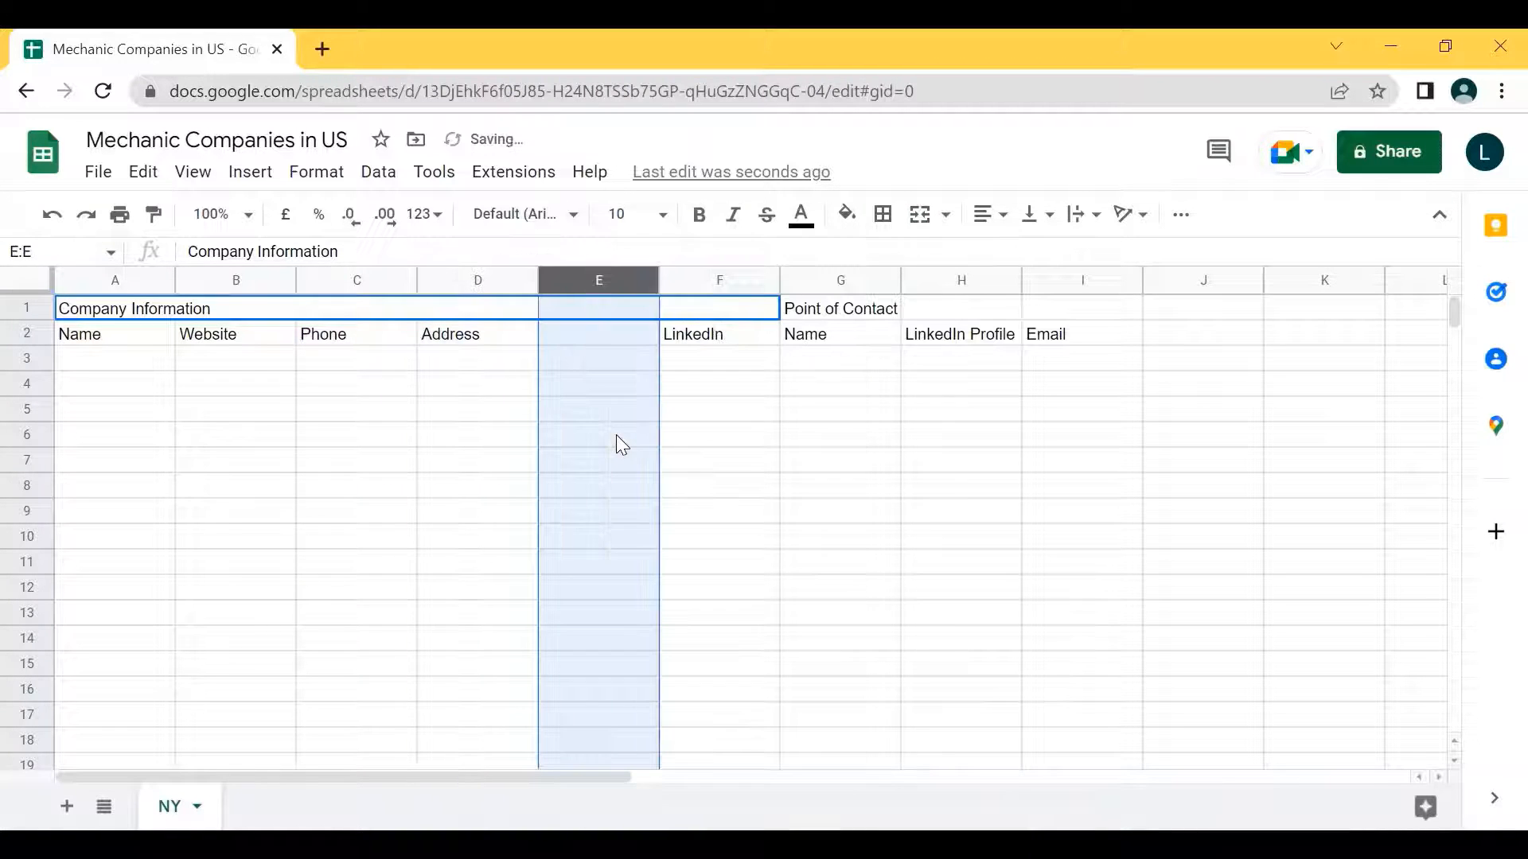
click(597, 331)
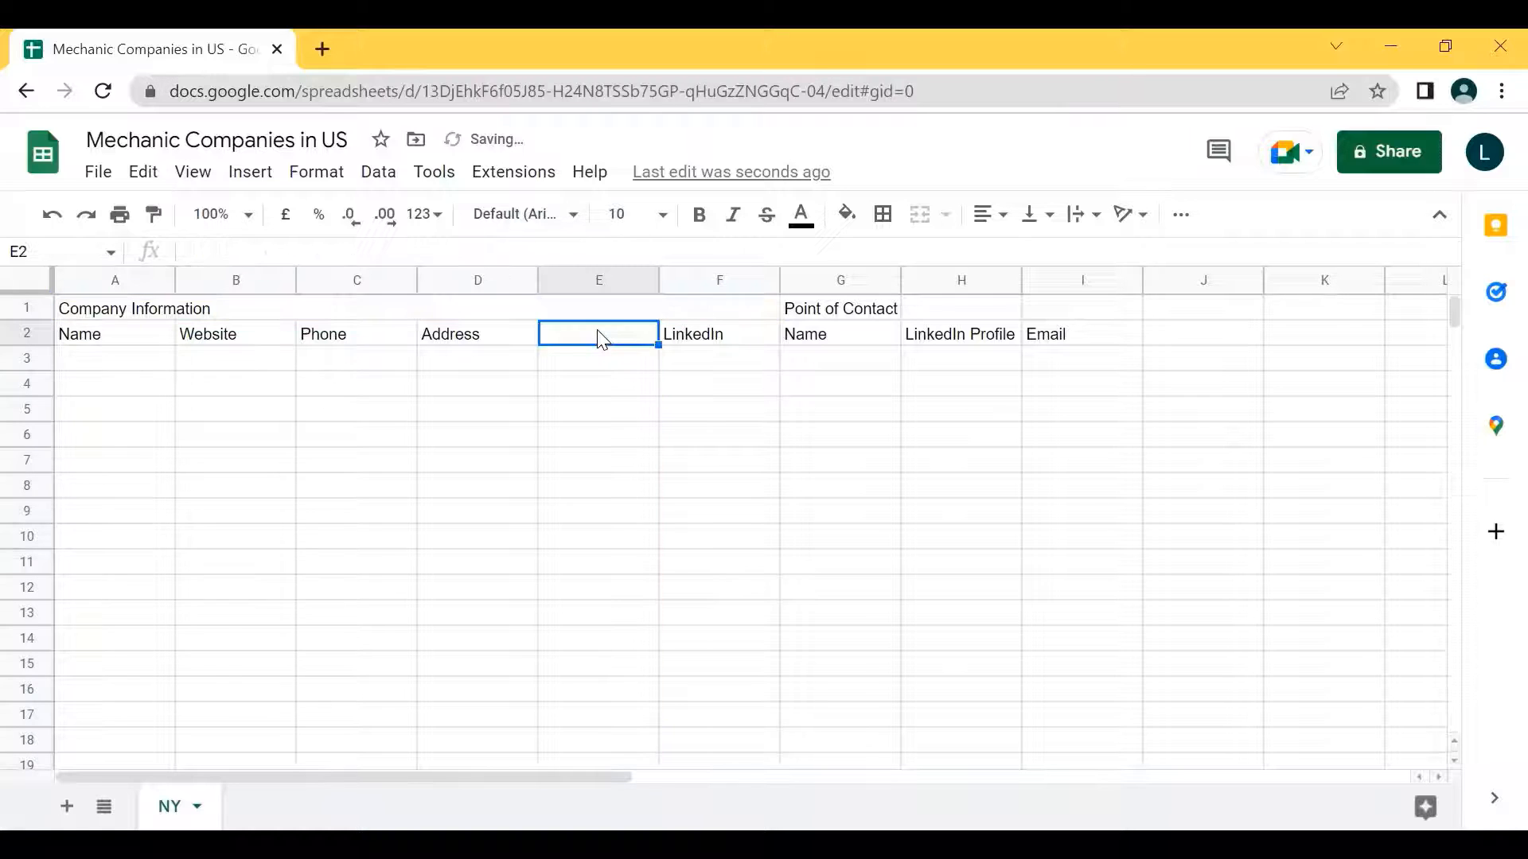
text(Email)
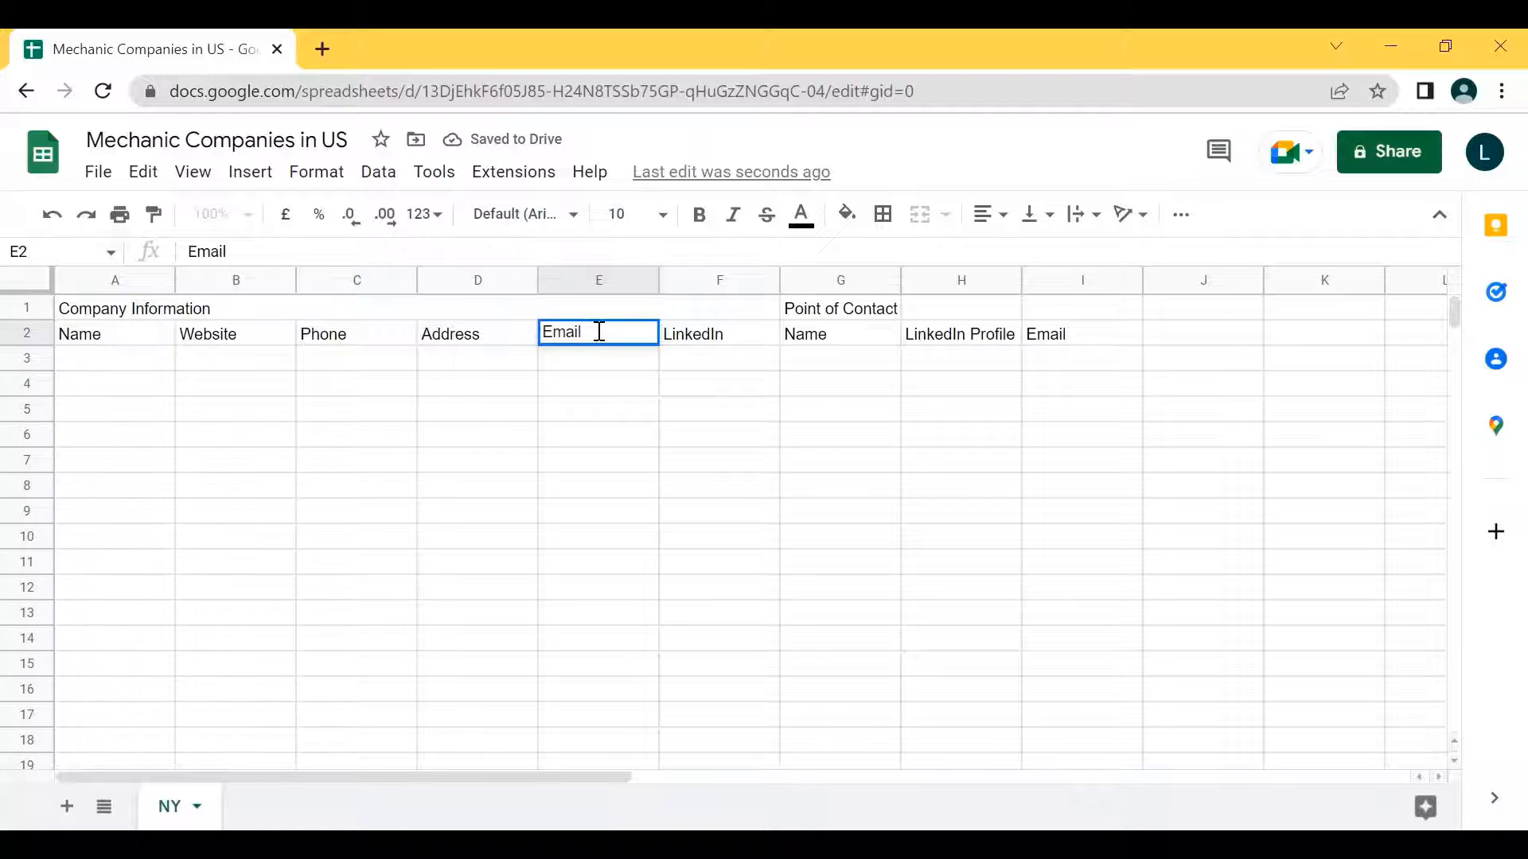
key(Return)
- Enter the column header Phone Number in cell J2, beside the Point of Contact Email column
key(Up)
key(Right)
key(Right)
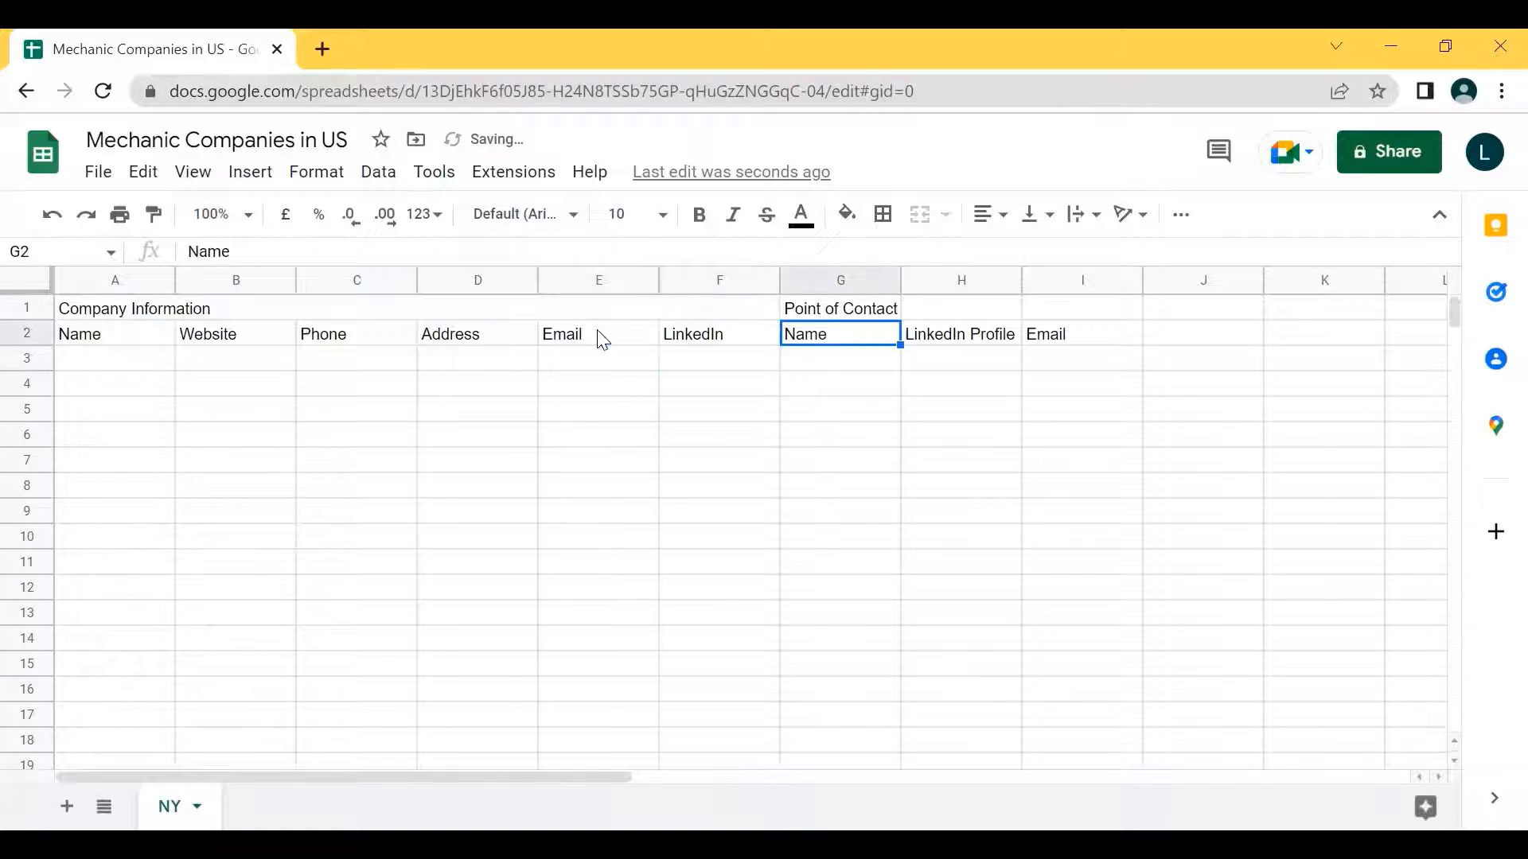
key(Right)
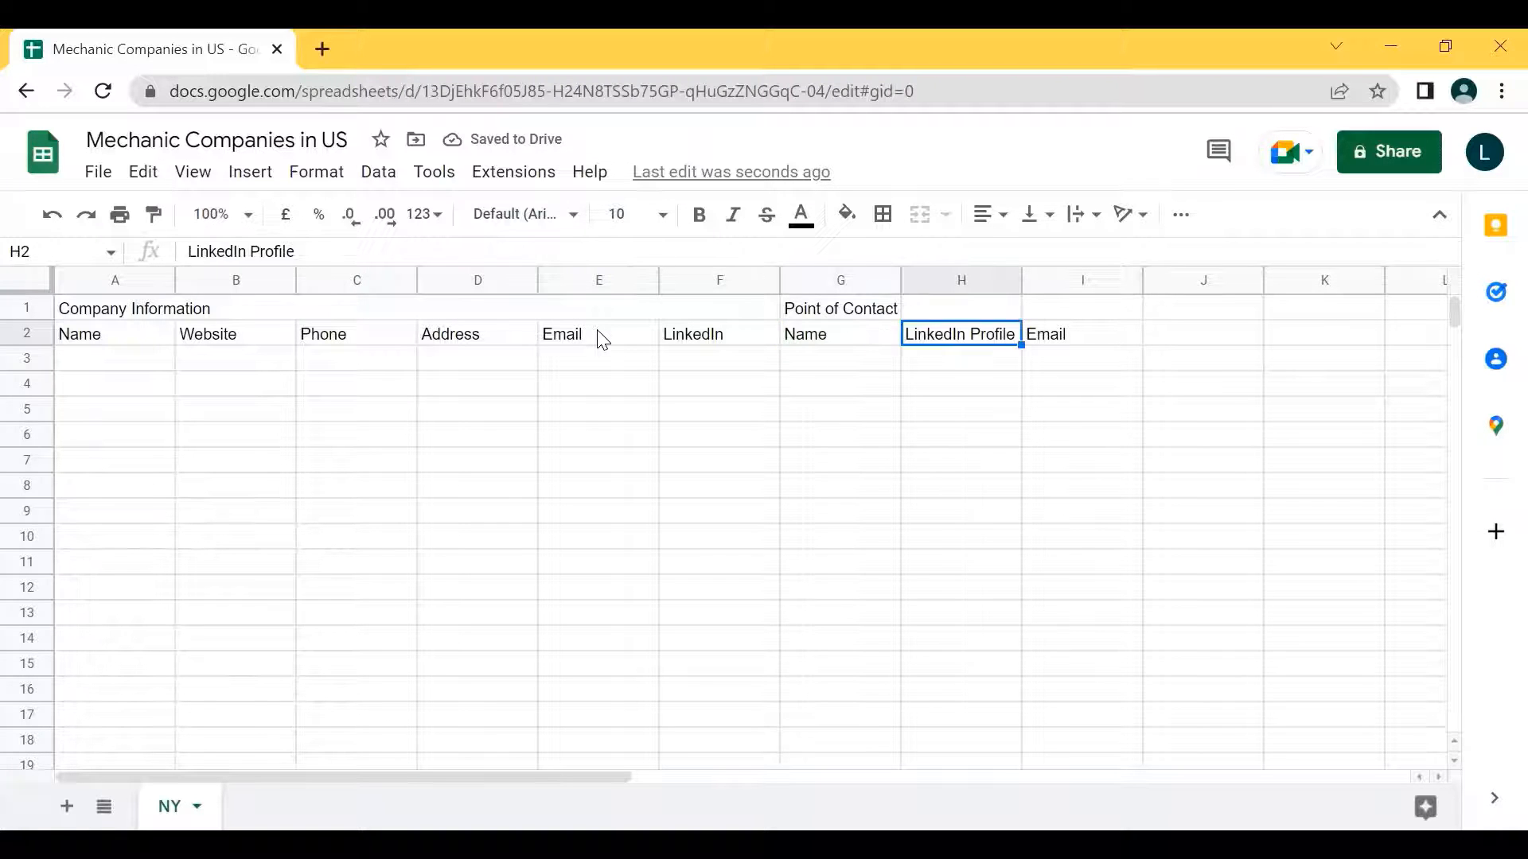
key(Left)
key(Right)
key(Right)
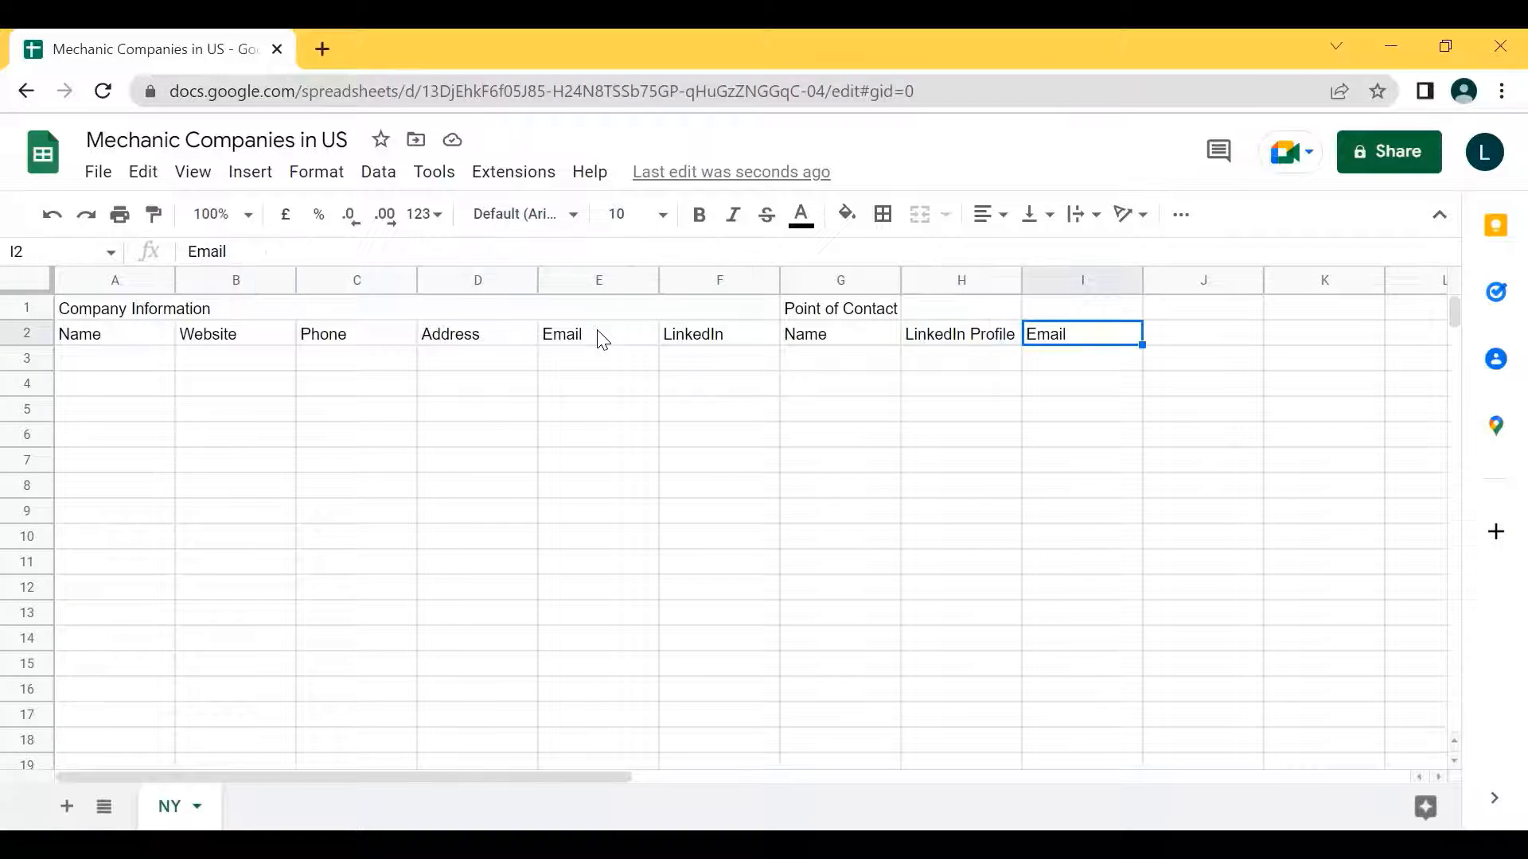
key(Right)
text(Ph)
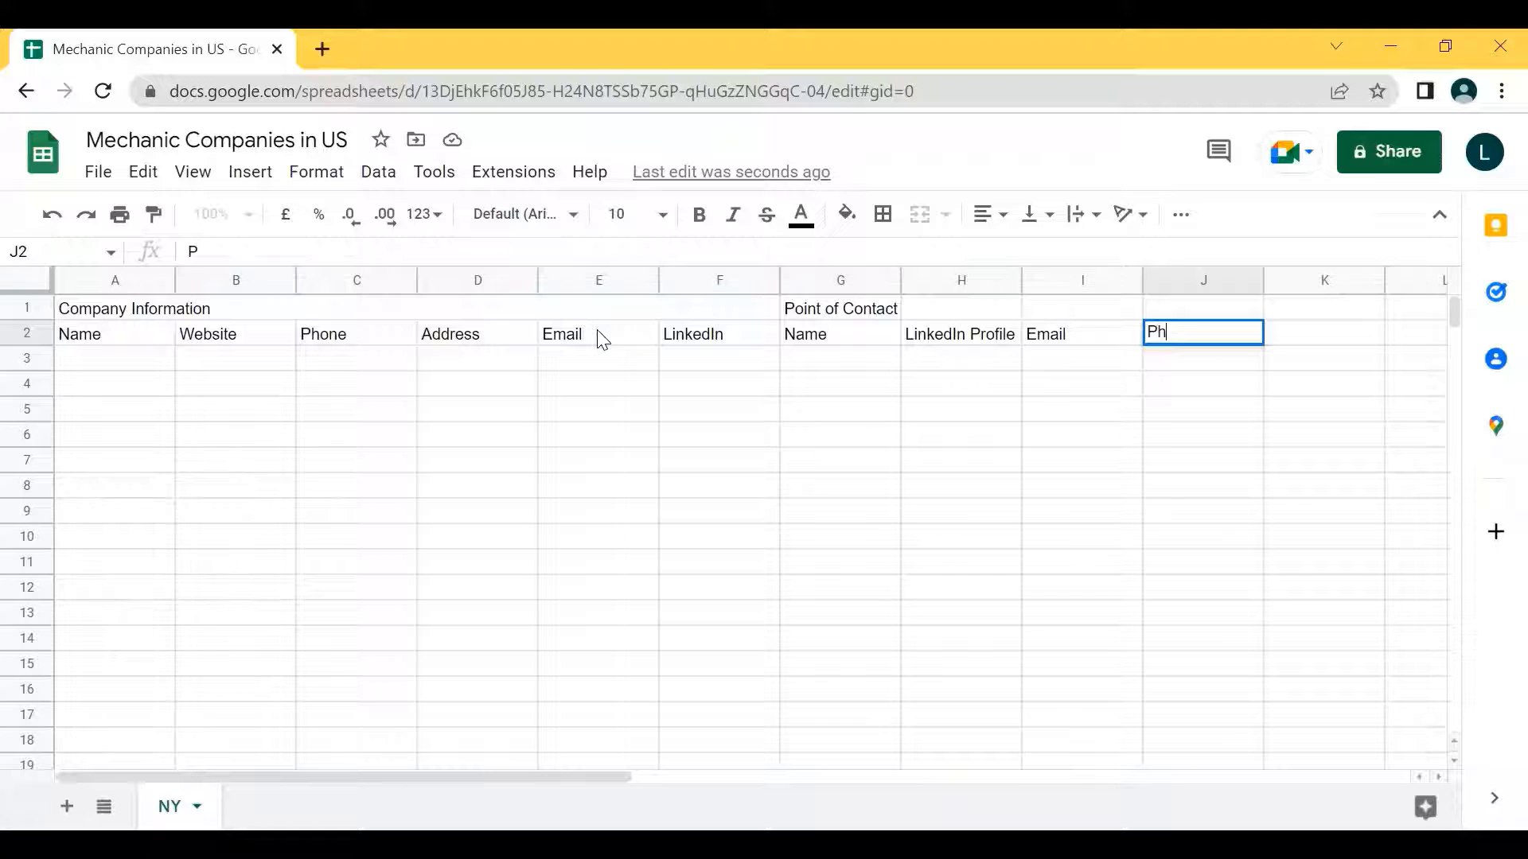
text(one Number)
key(Return)
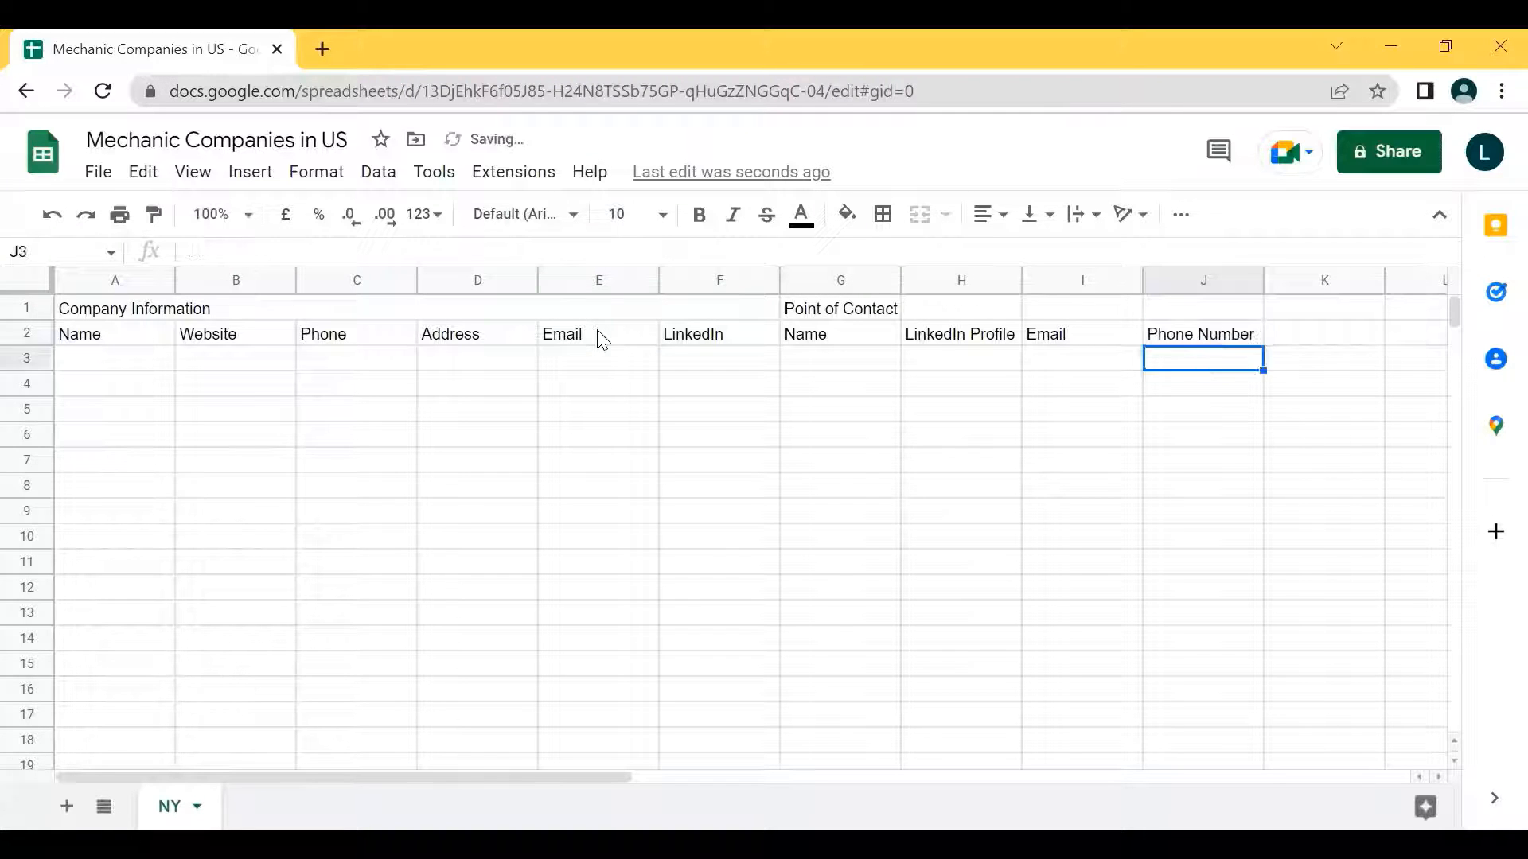
- Merge cells G1 to J1 so the Point of Contact heading spans its four columns
key(Up)
key(Right)
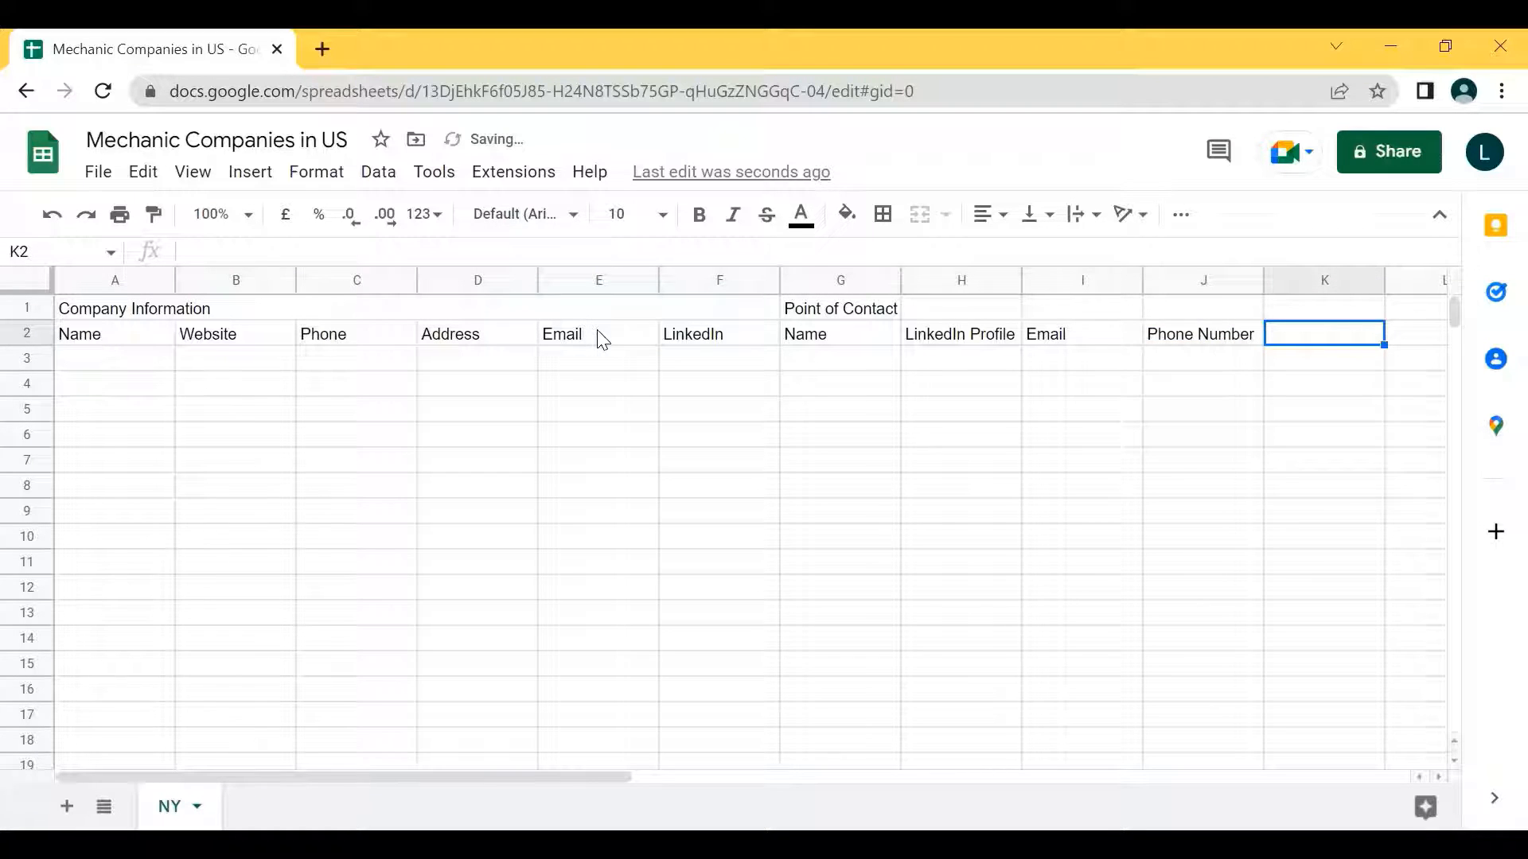
key(Up)
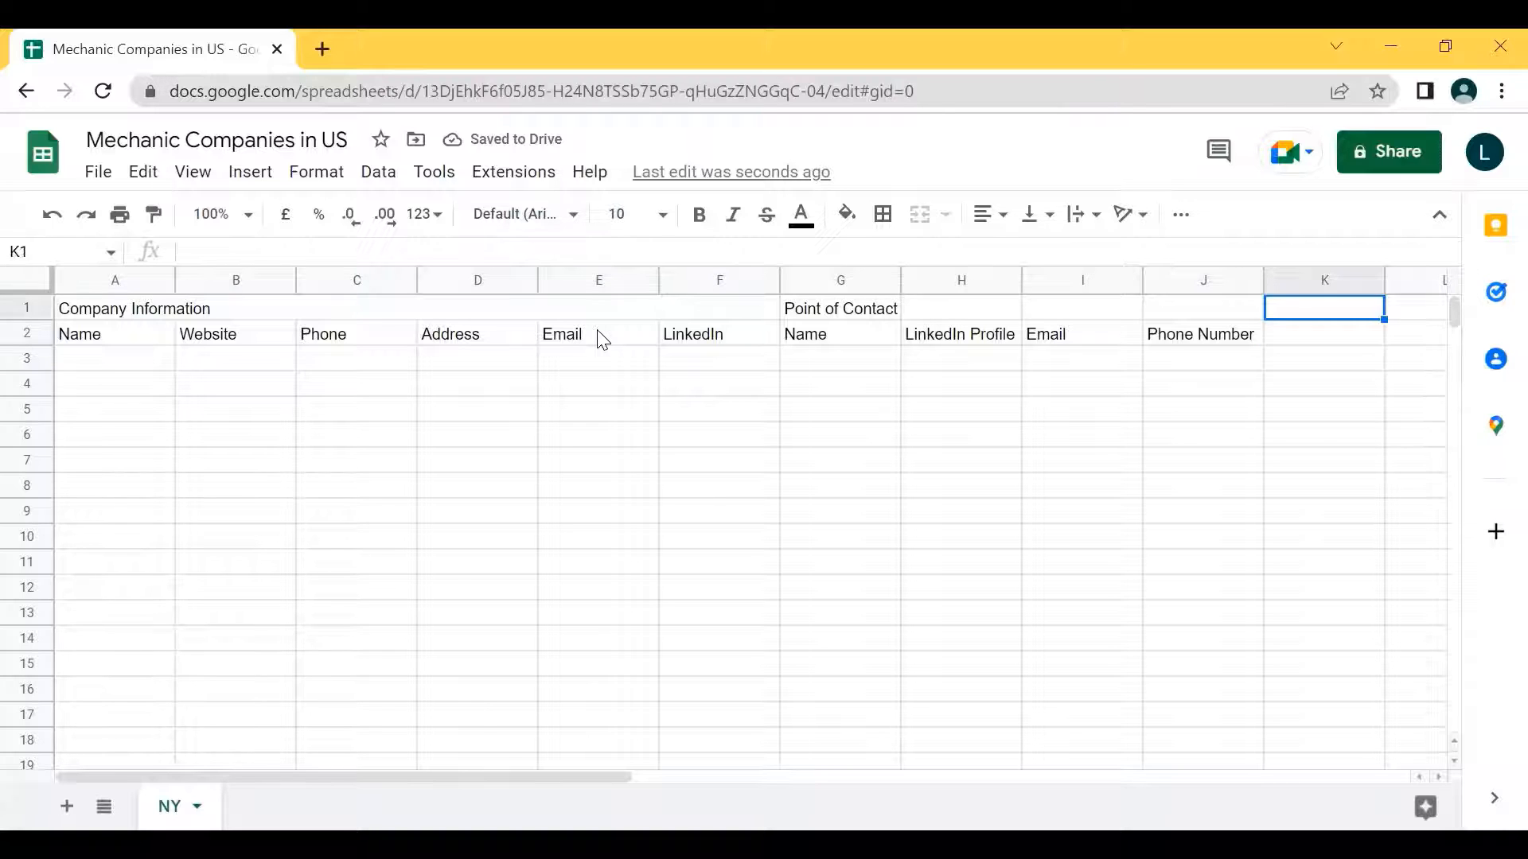
key(ctrl+Left)
key(shift+Right)
key(shift+Right)
key(shift+Right)
key(Left)
key(Right)
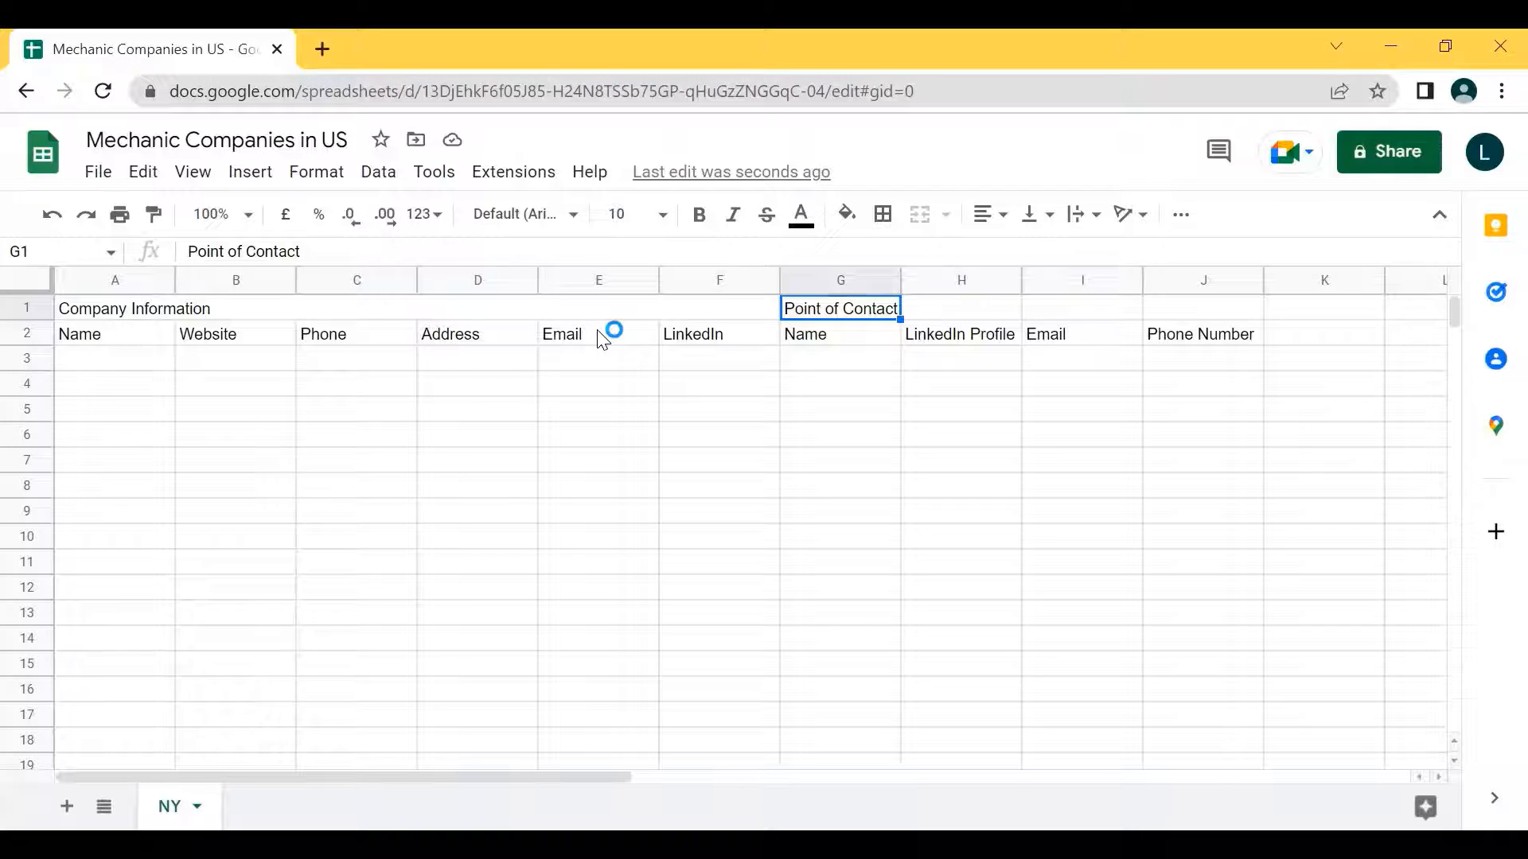
key(shift+Right)
key(shift+Right)
key(shift+Right)
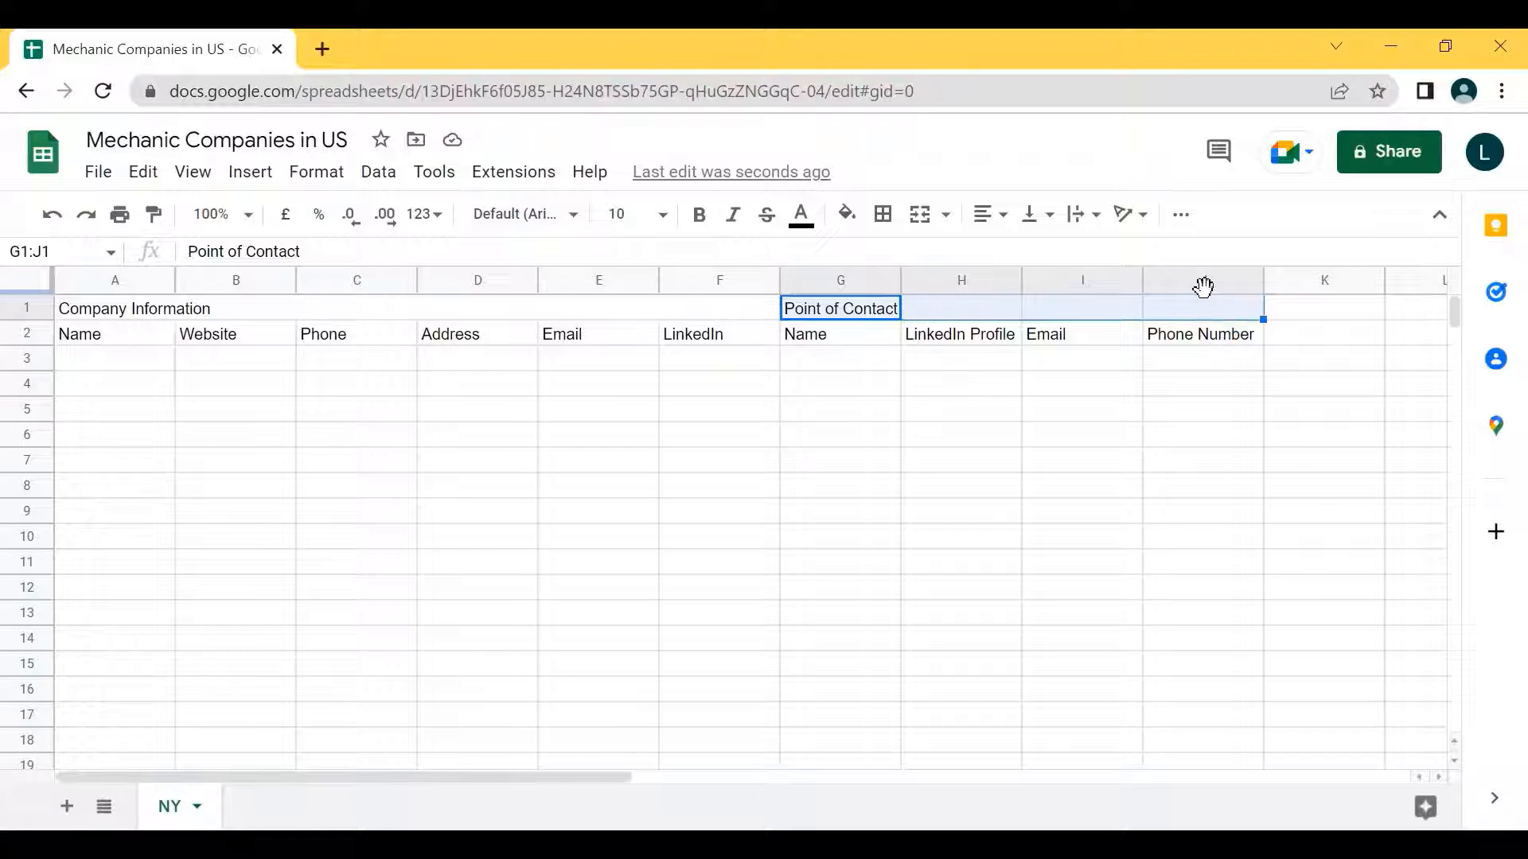
click(939, 215)
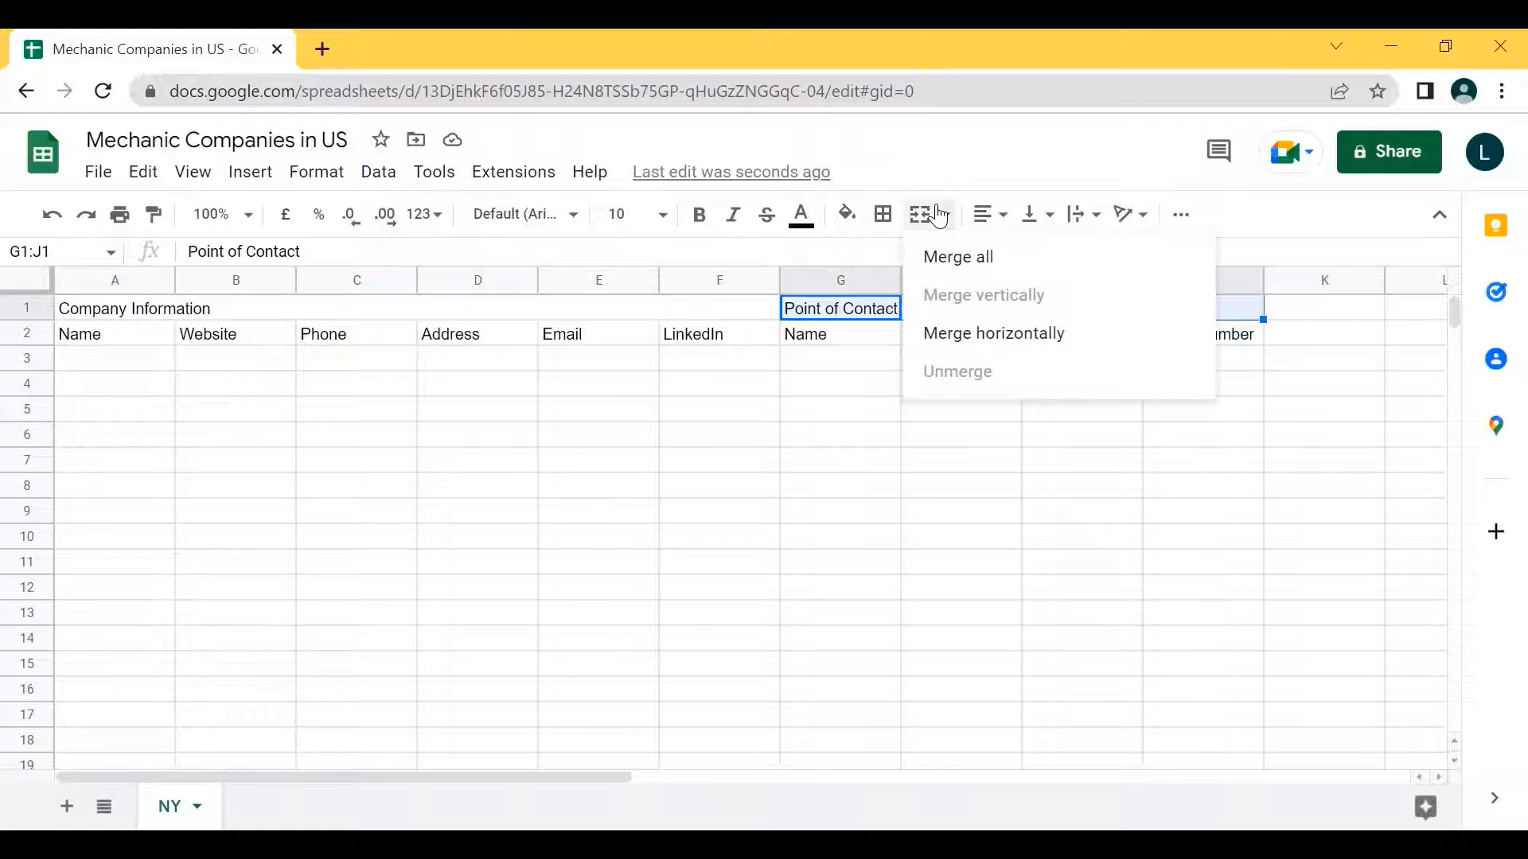
click(937, 253)
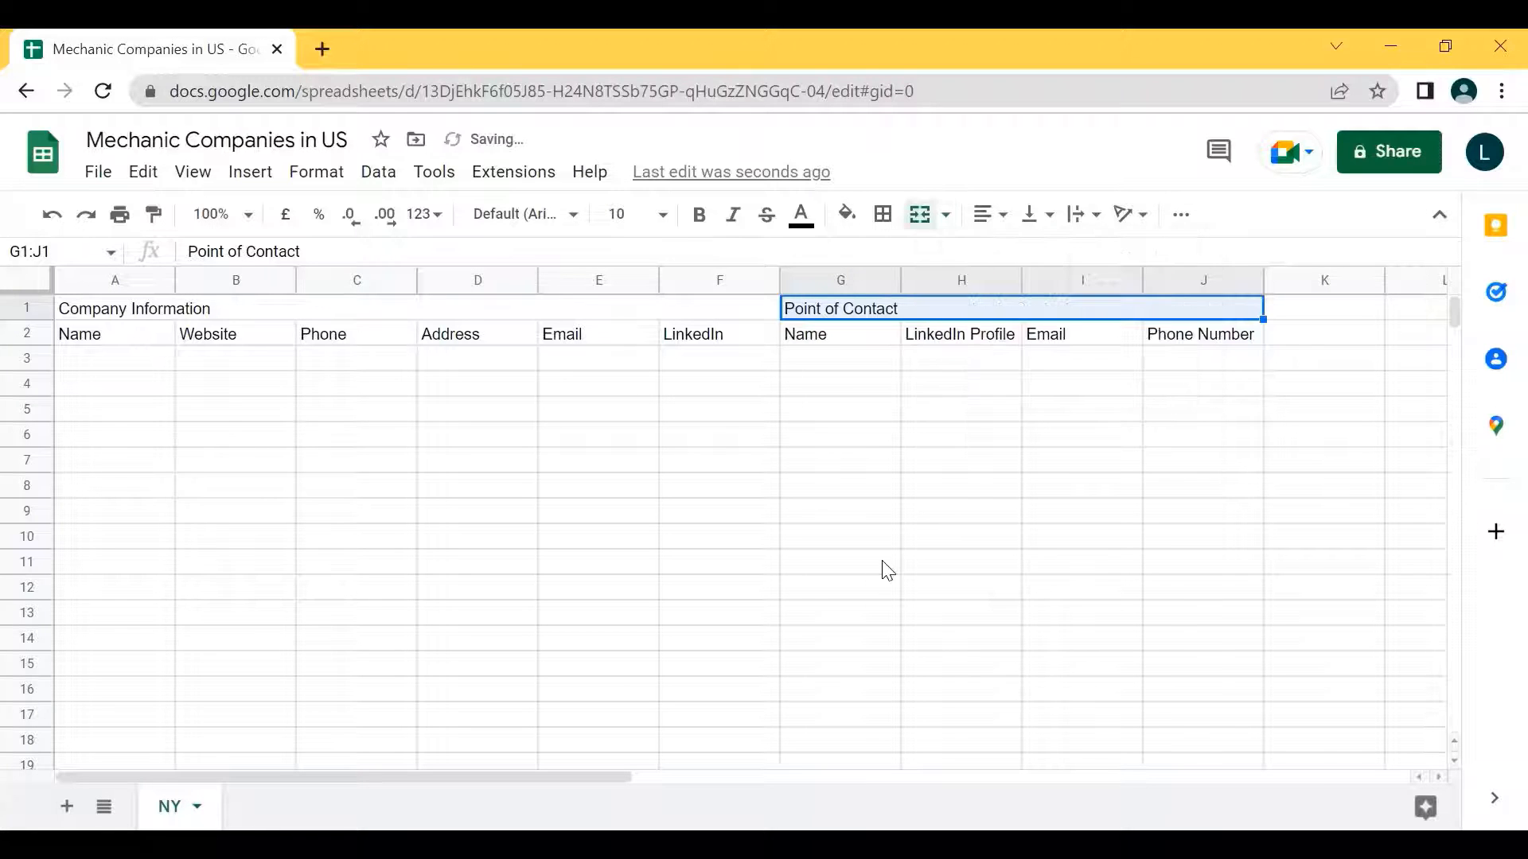
click(883, 563)
key(Up)
key(Up)
key(Up)
key(Up)
key(Up)
key(Up)
key(Up)
key(Up)
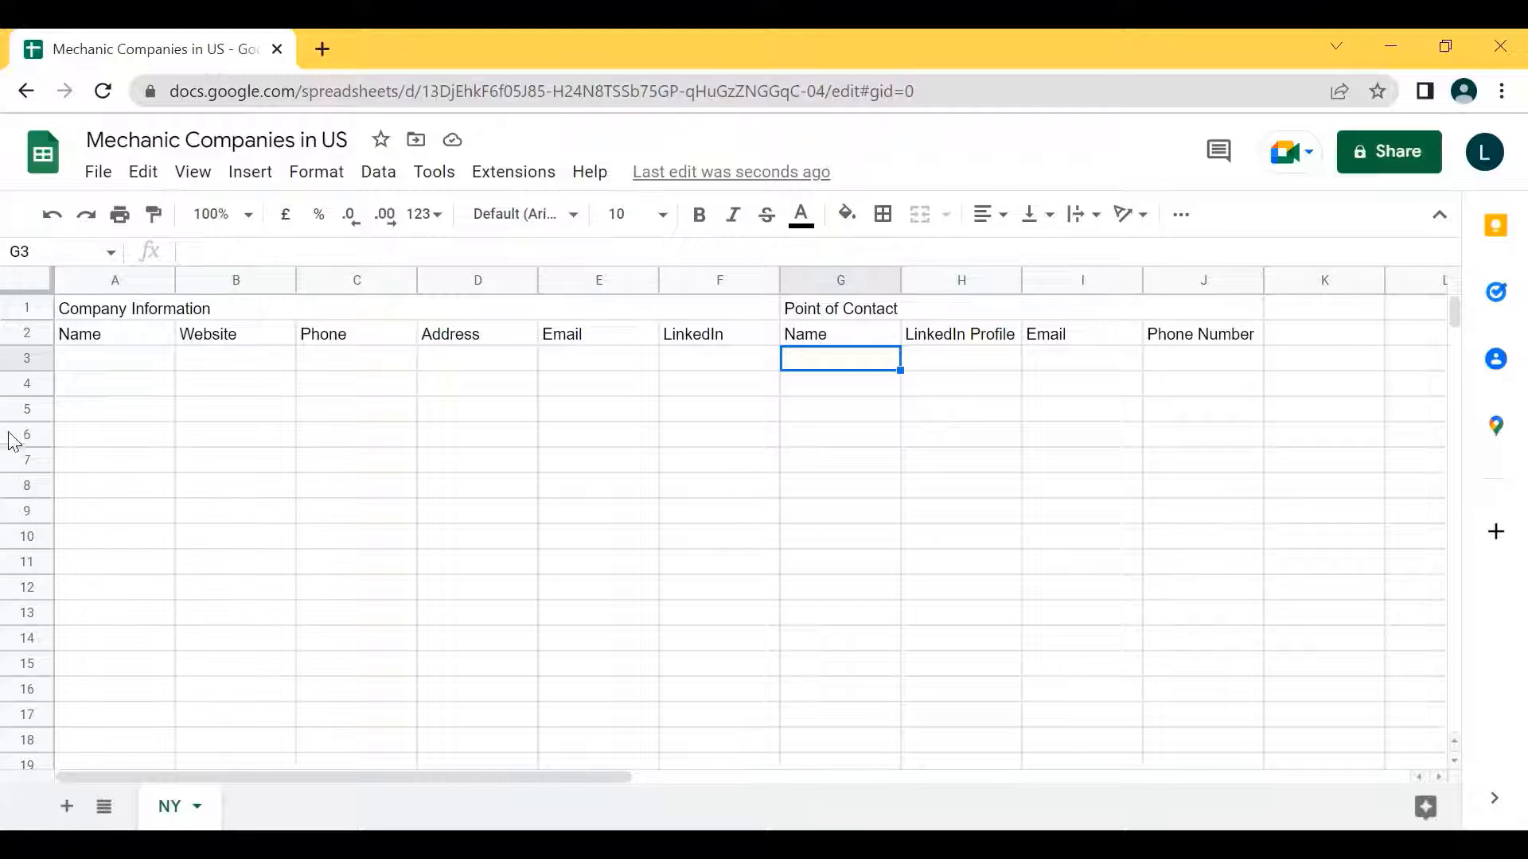
- Center the merged headings Company Information and Point of Contact horizontally in row 1
click(98, 317)
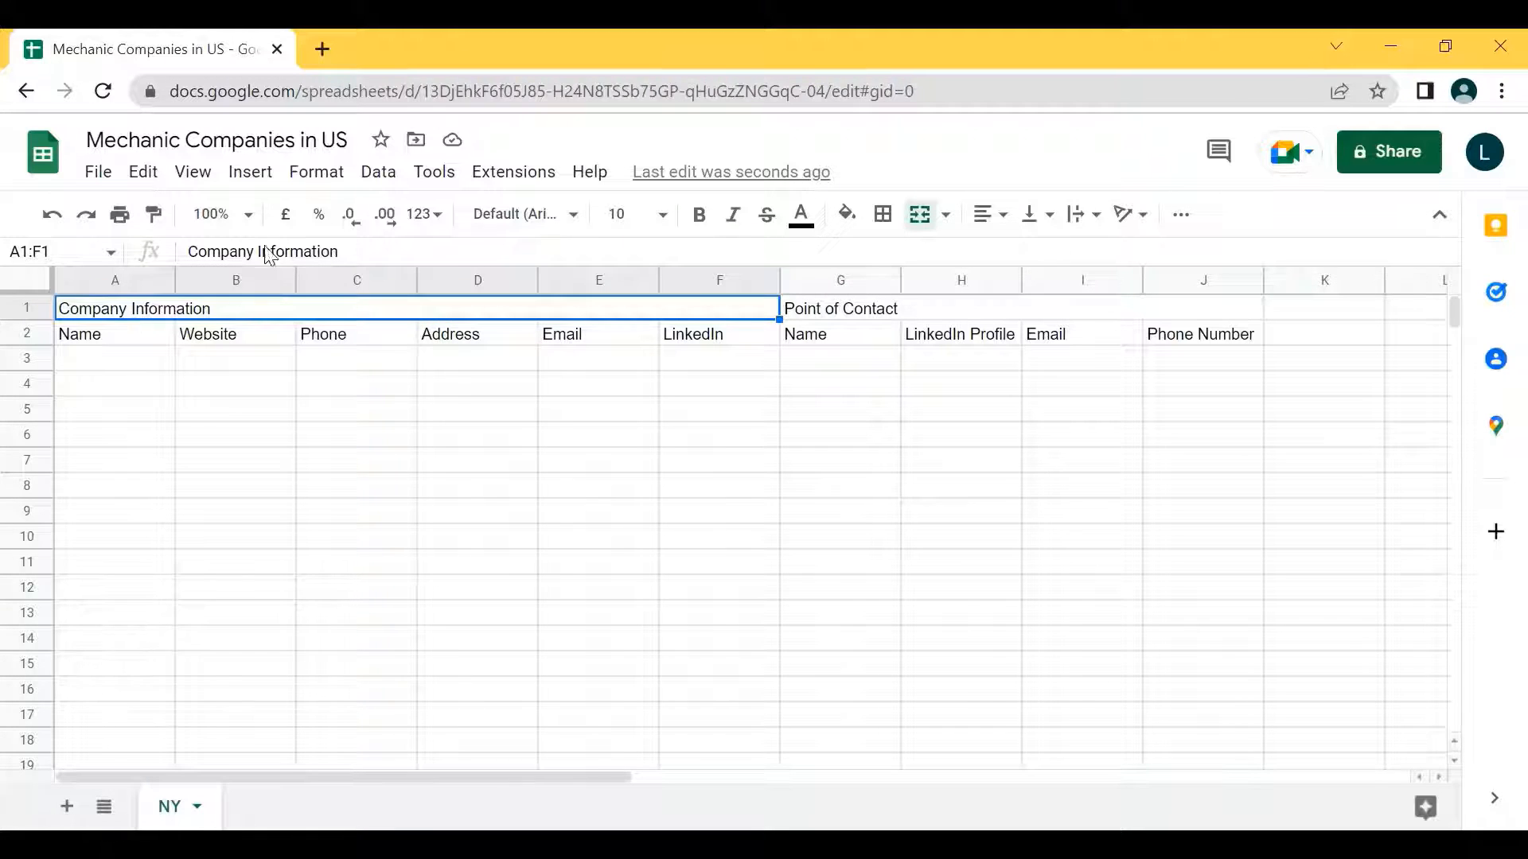
click(986, 216)
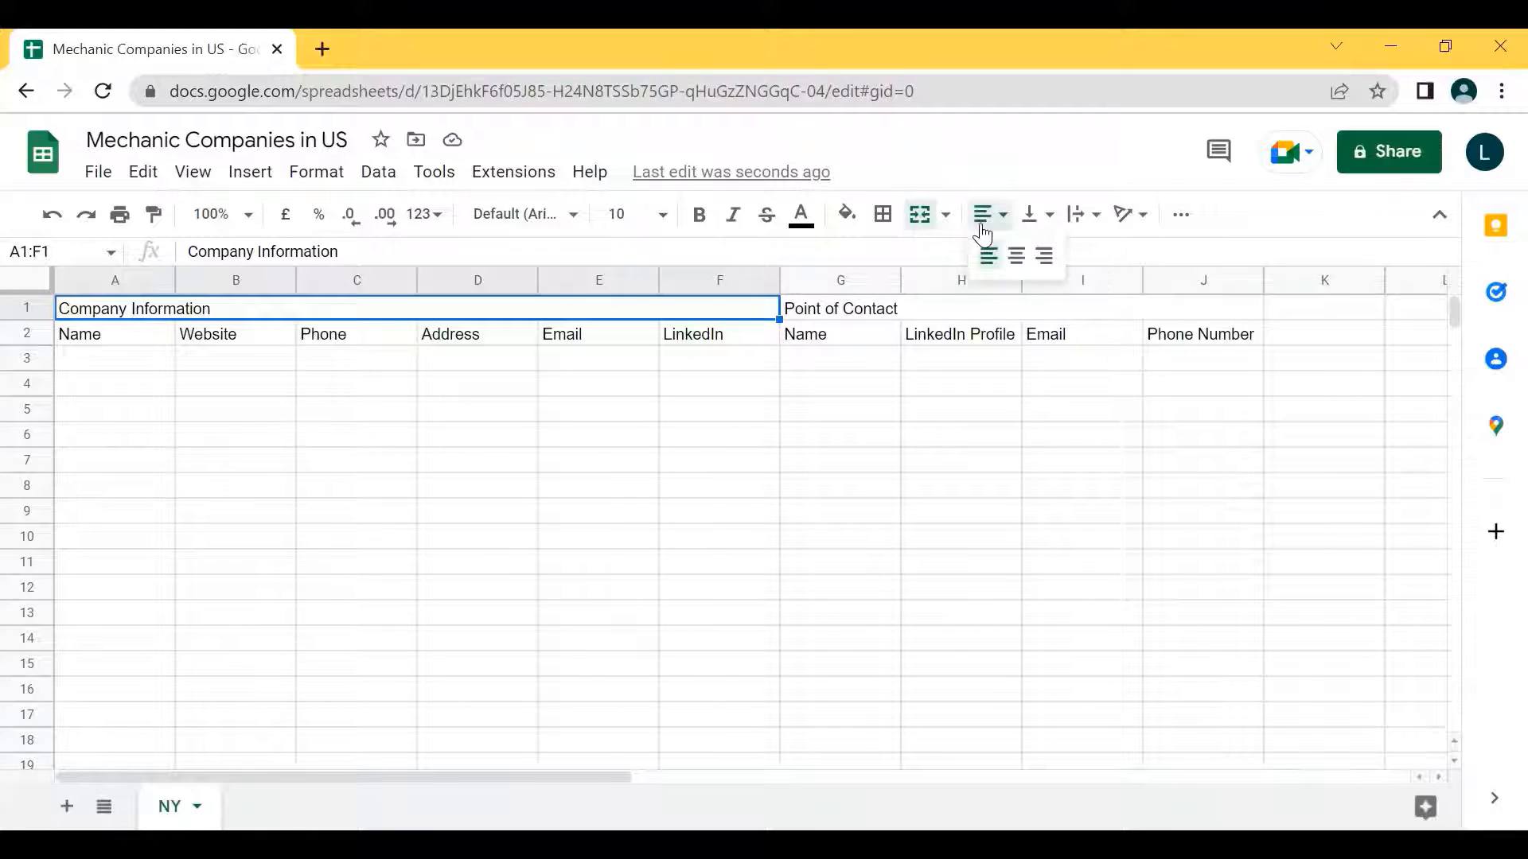
click(1015, 256)
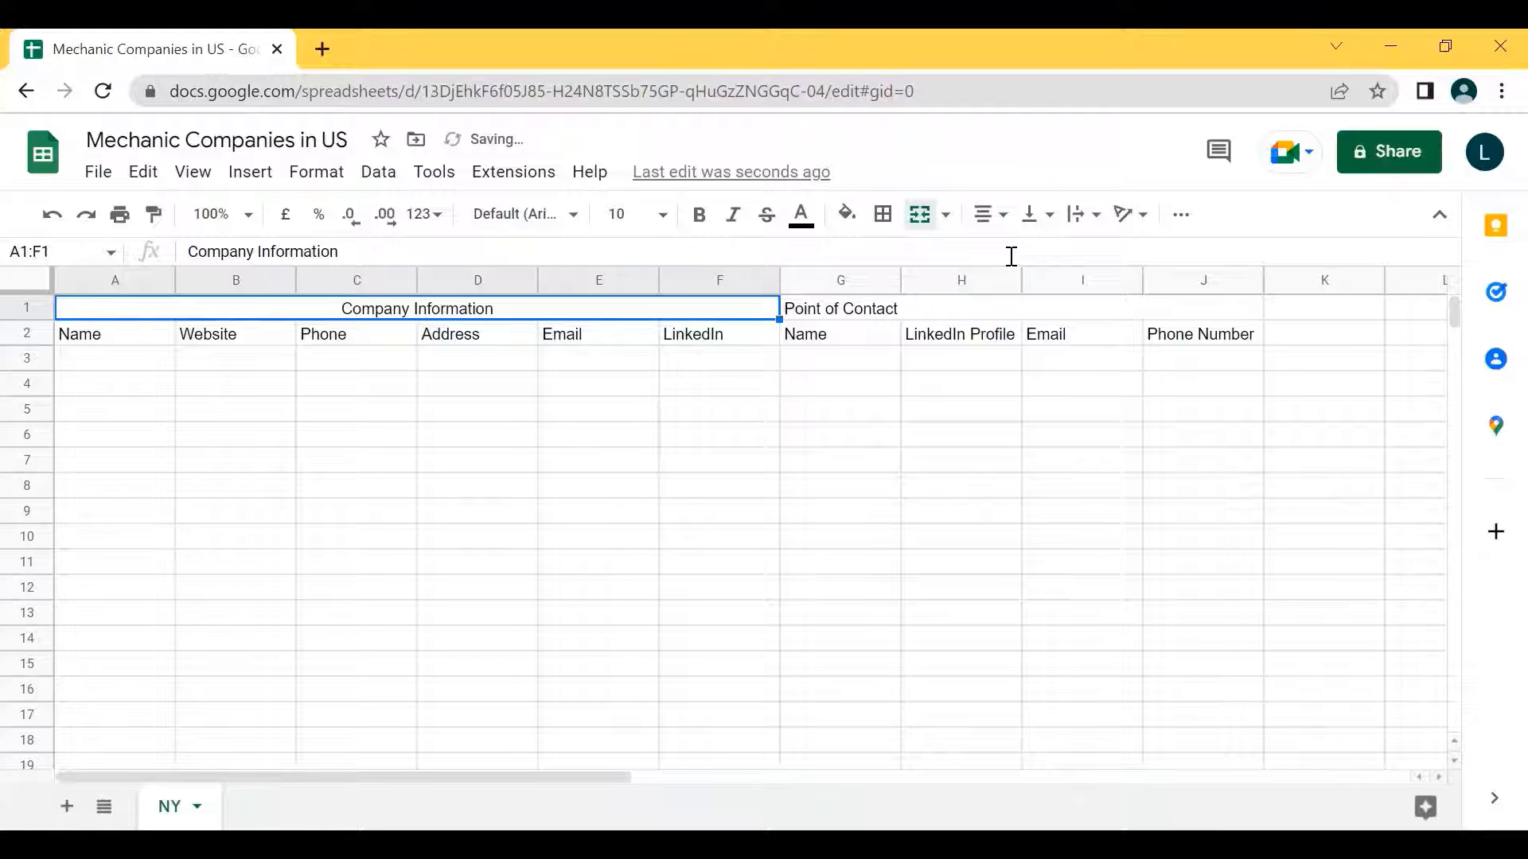
key(Right)
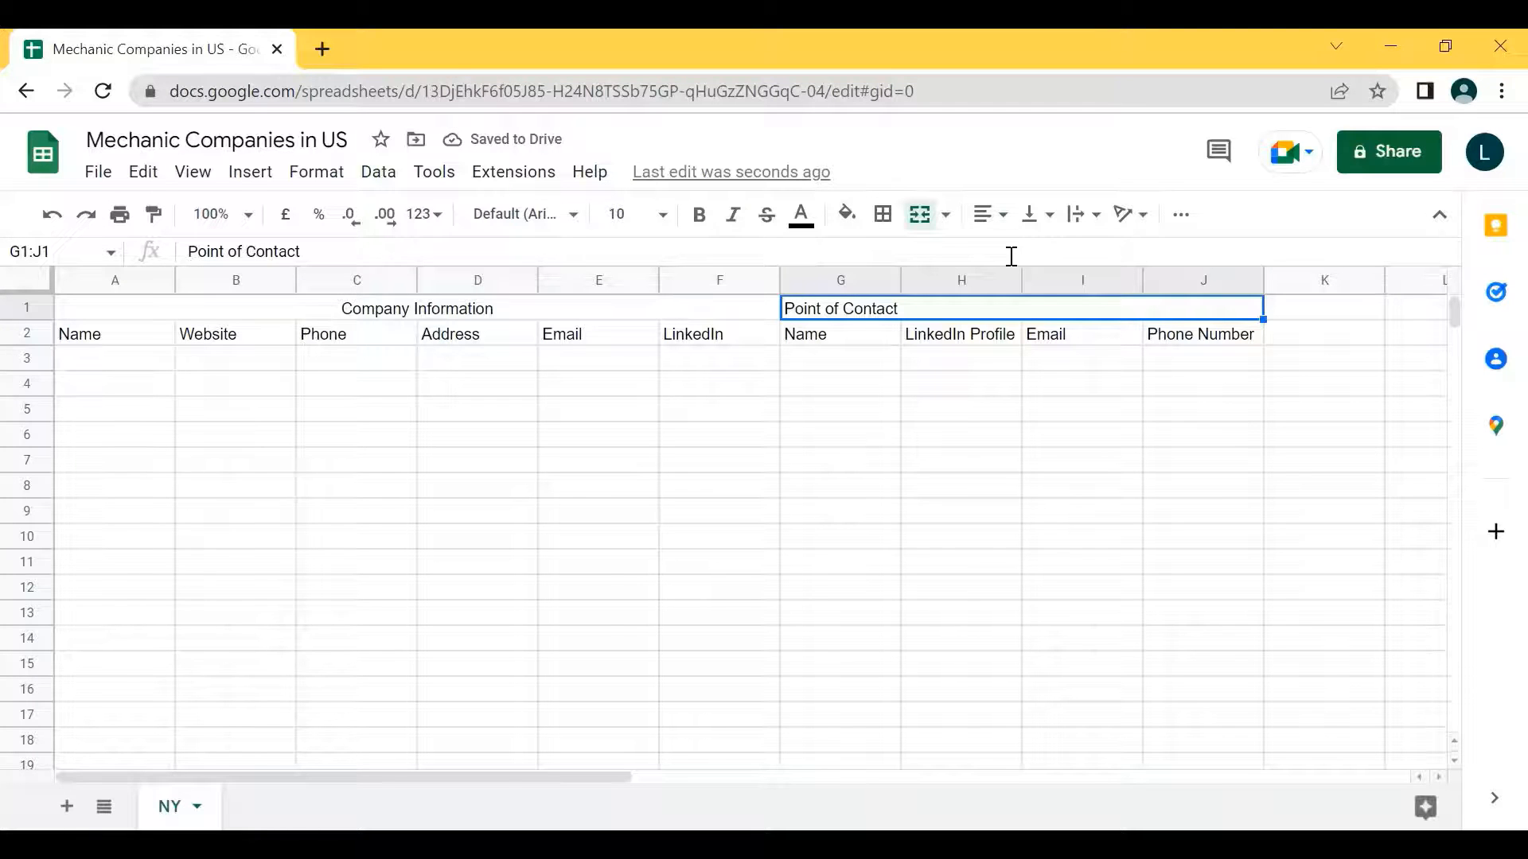
key(ctrl+shift+e)
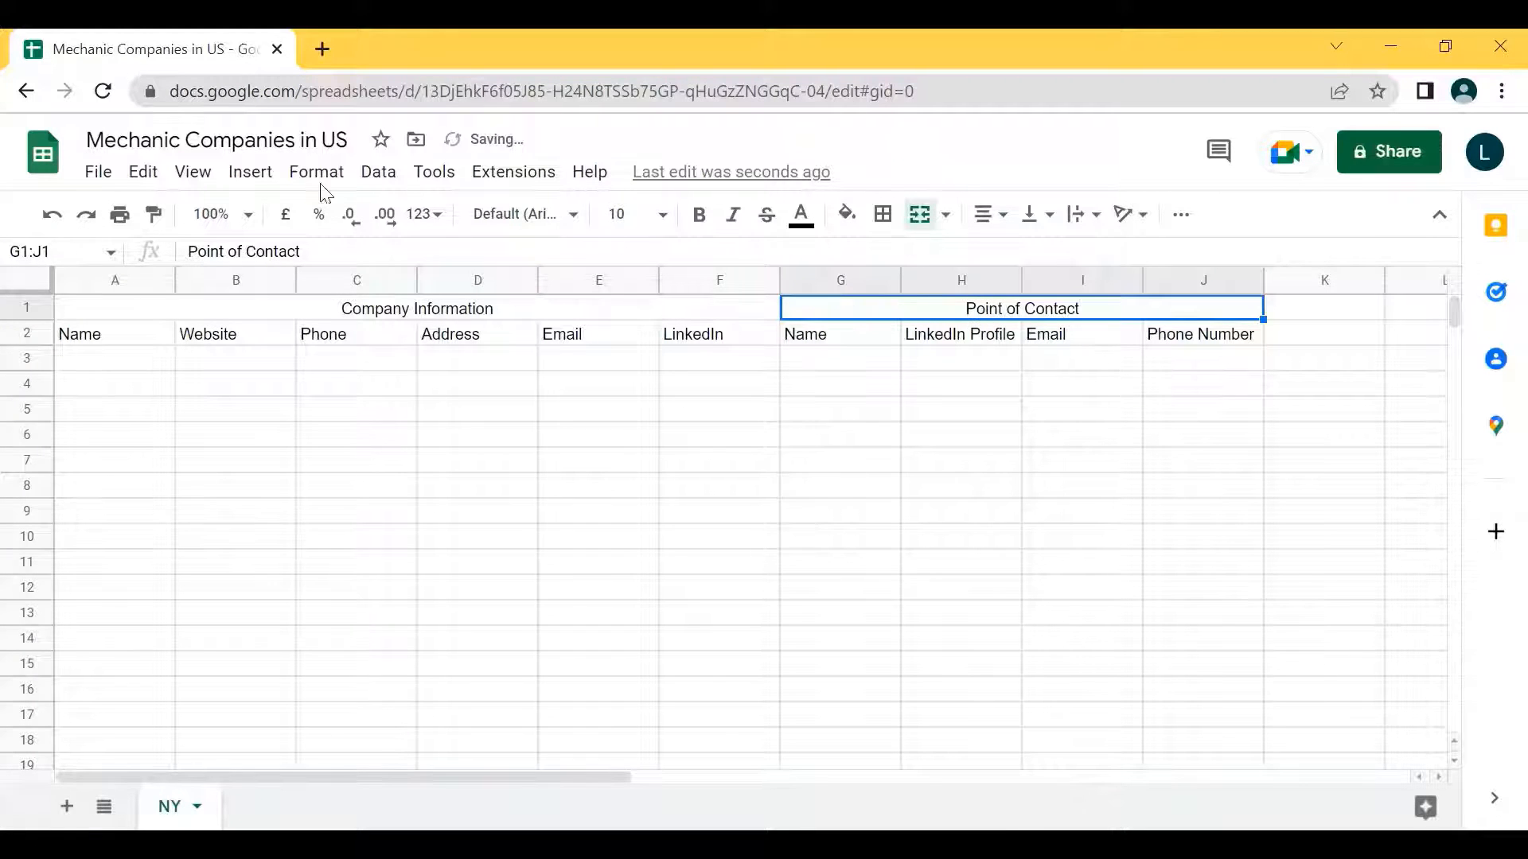
- Make both merged headings in row 1, Company Information and Point of Contact, bold
key(shift+Left)
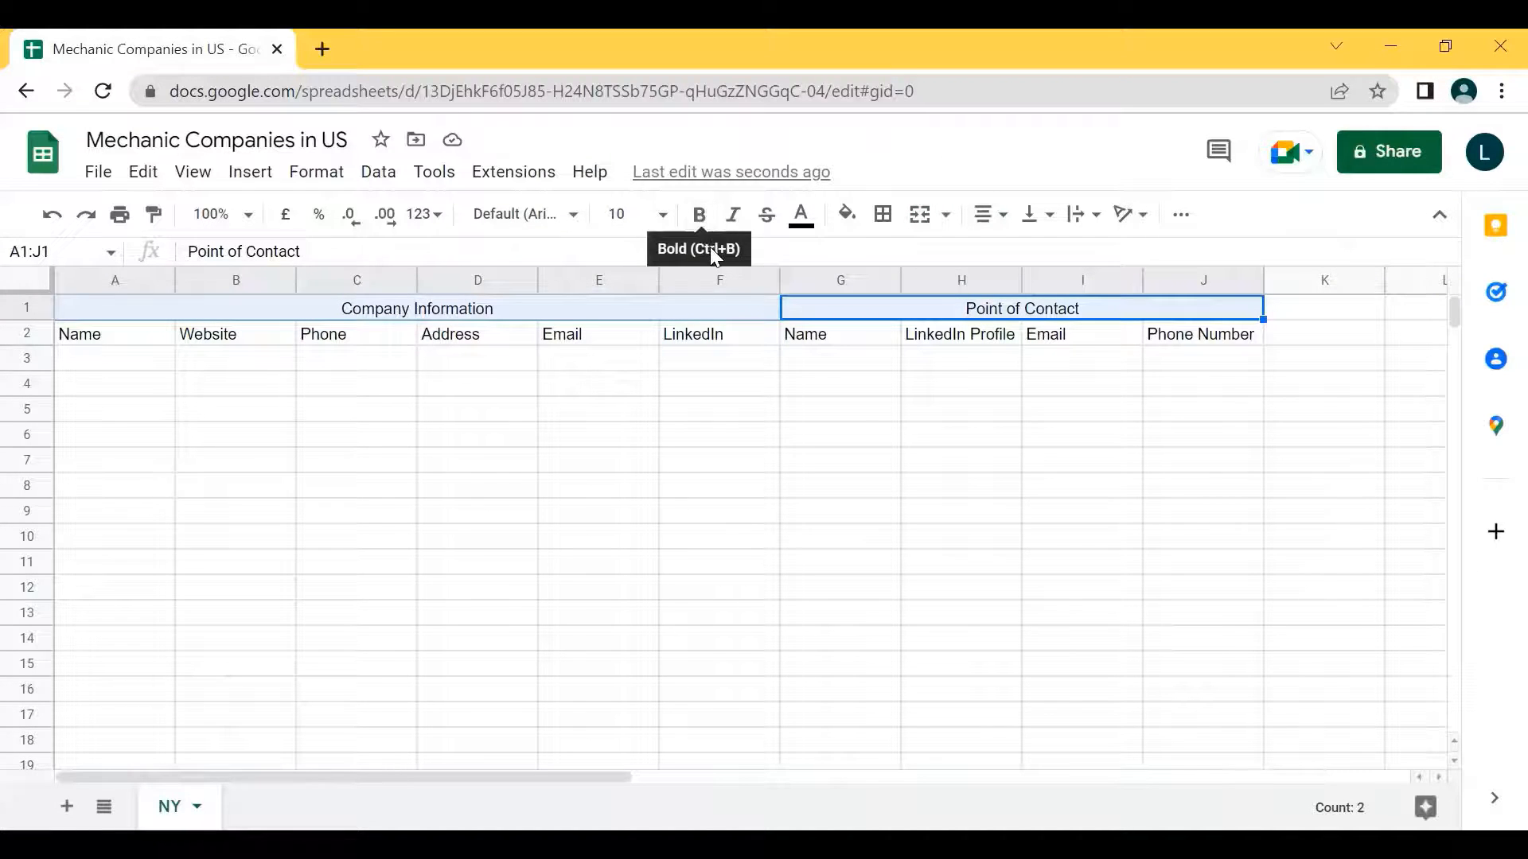
click(700, 215)
key(Down)
key(Home)
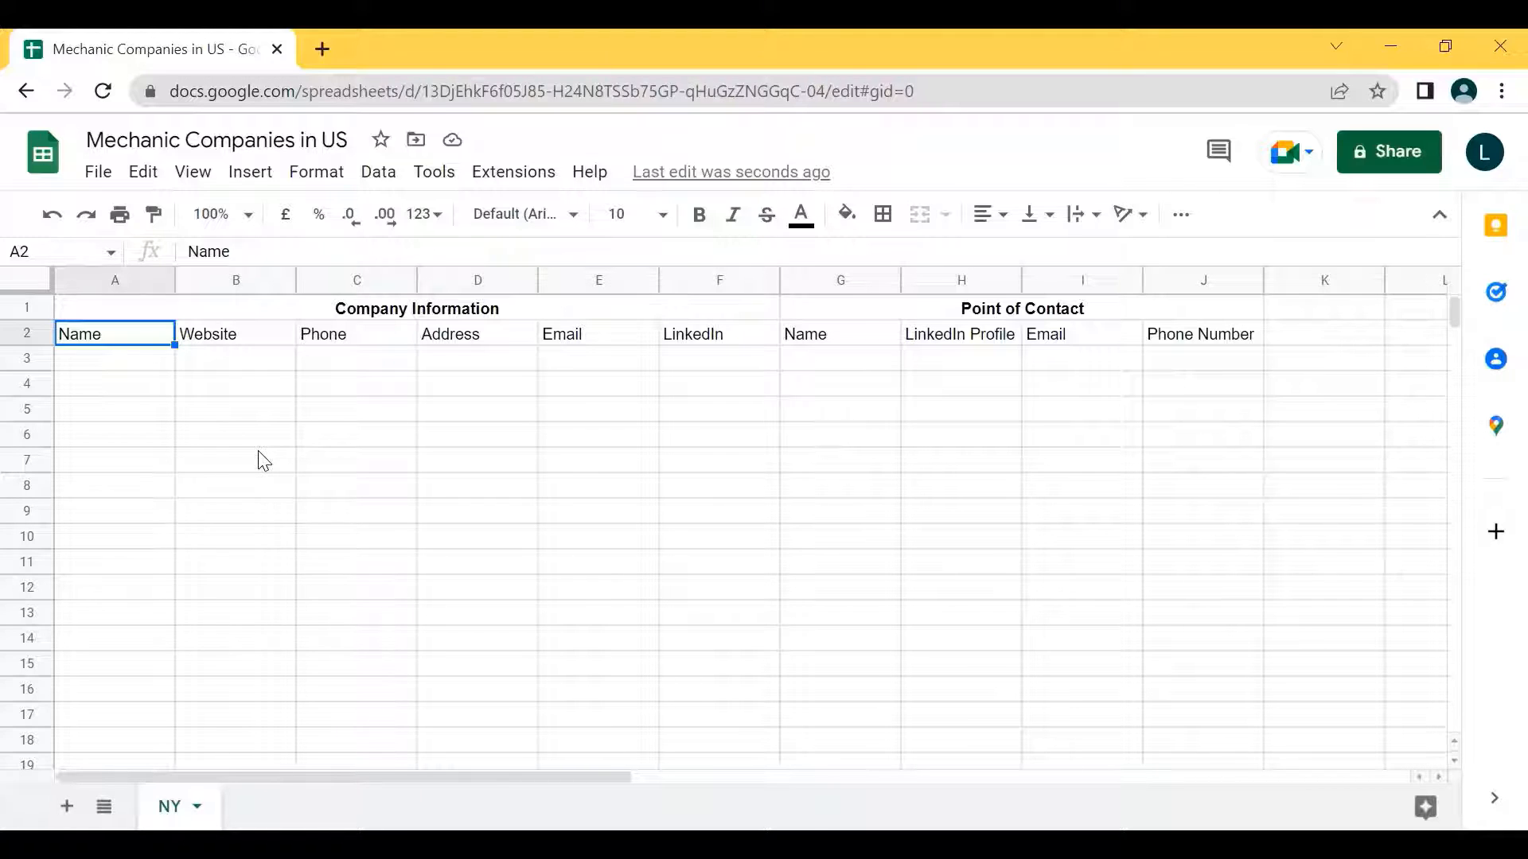
key(Down)
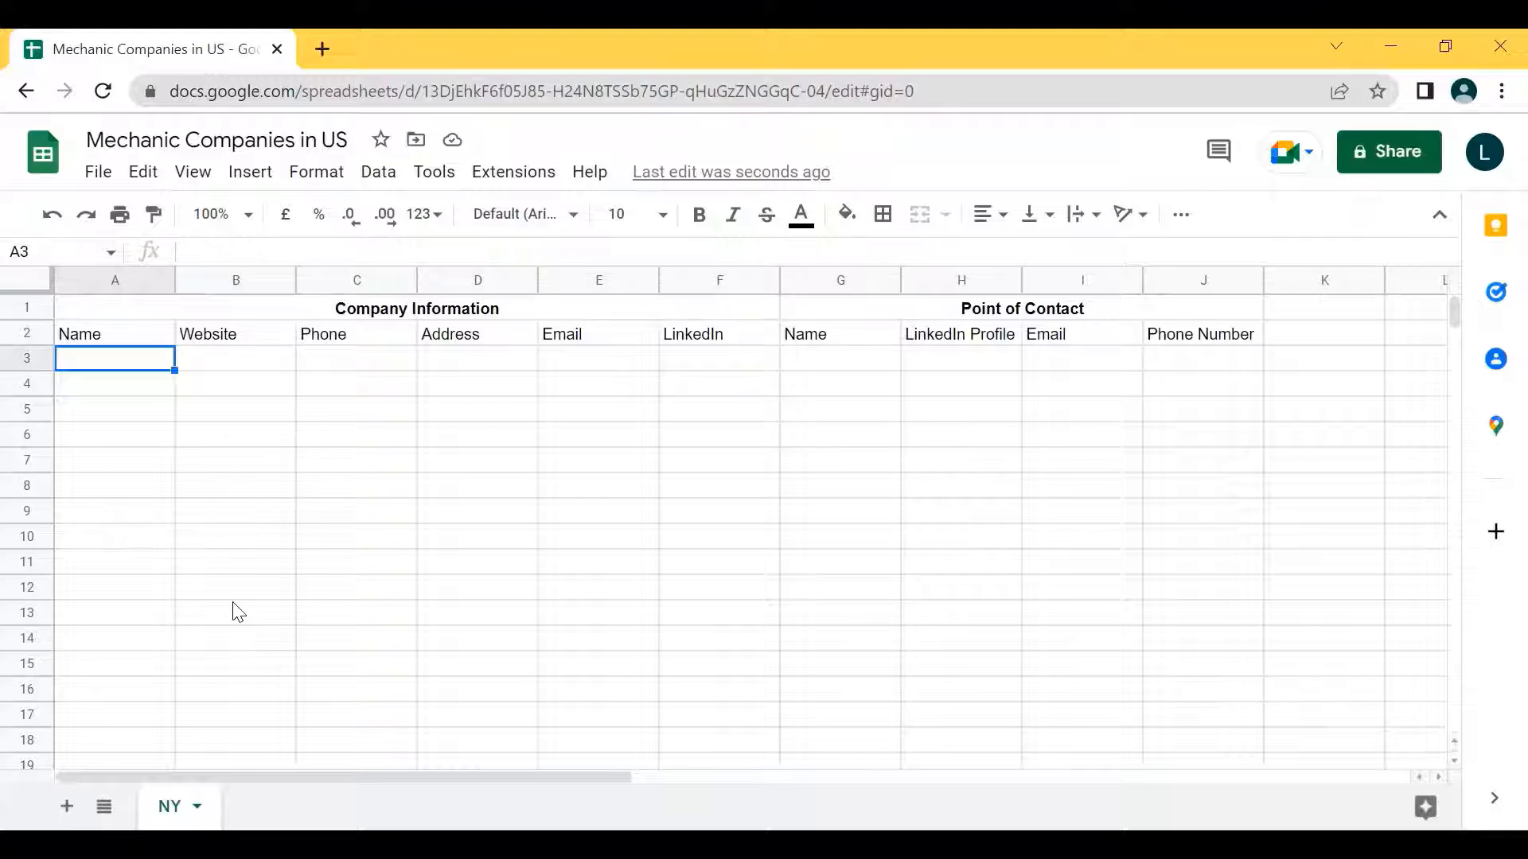
key(ctrl+Right)
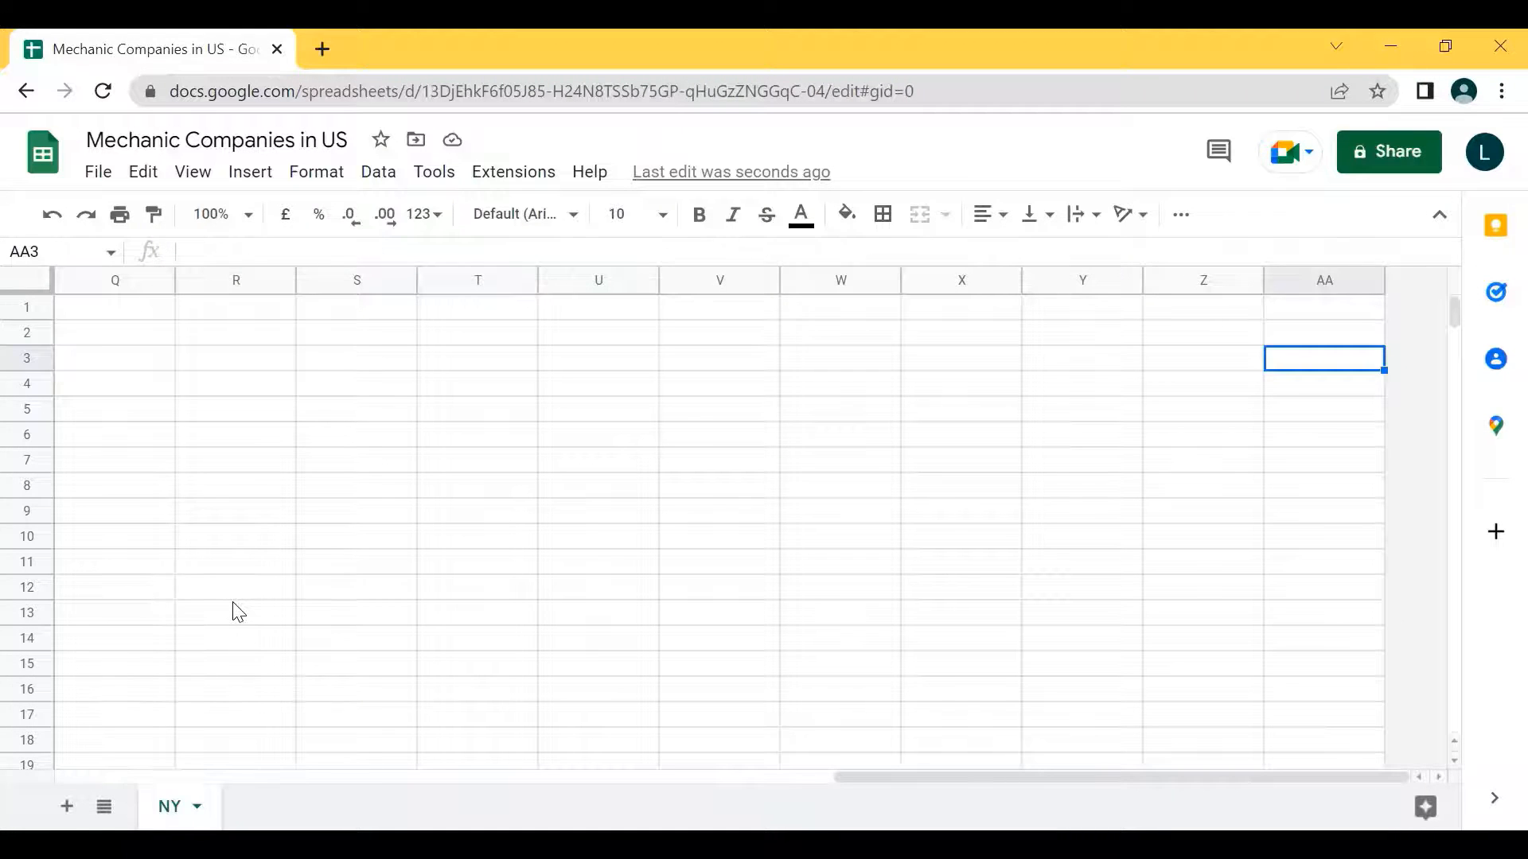
key(Down)
key(Left)
key(Left)
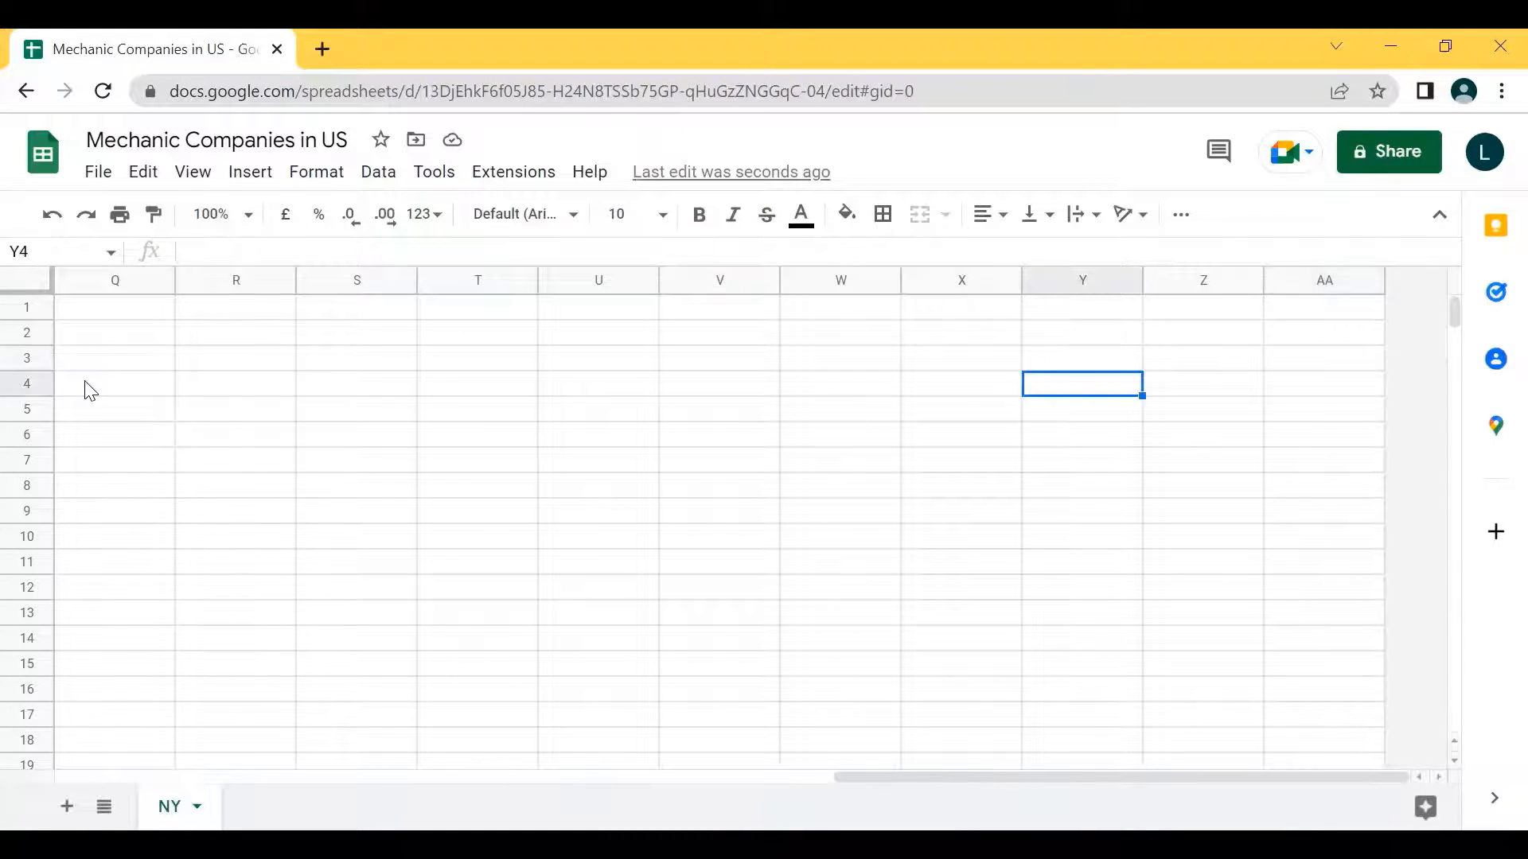
key(ctrl+Left)
key(ctrl+Up)
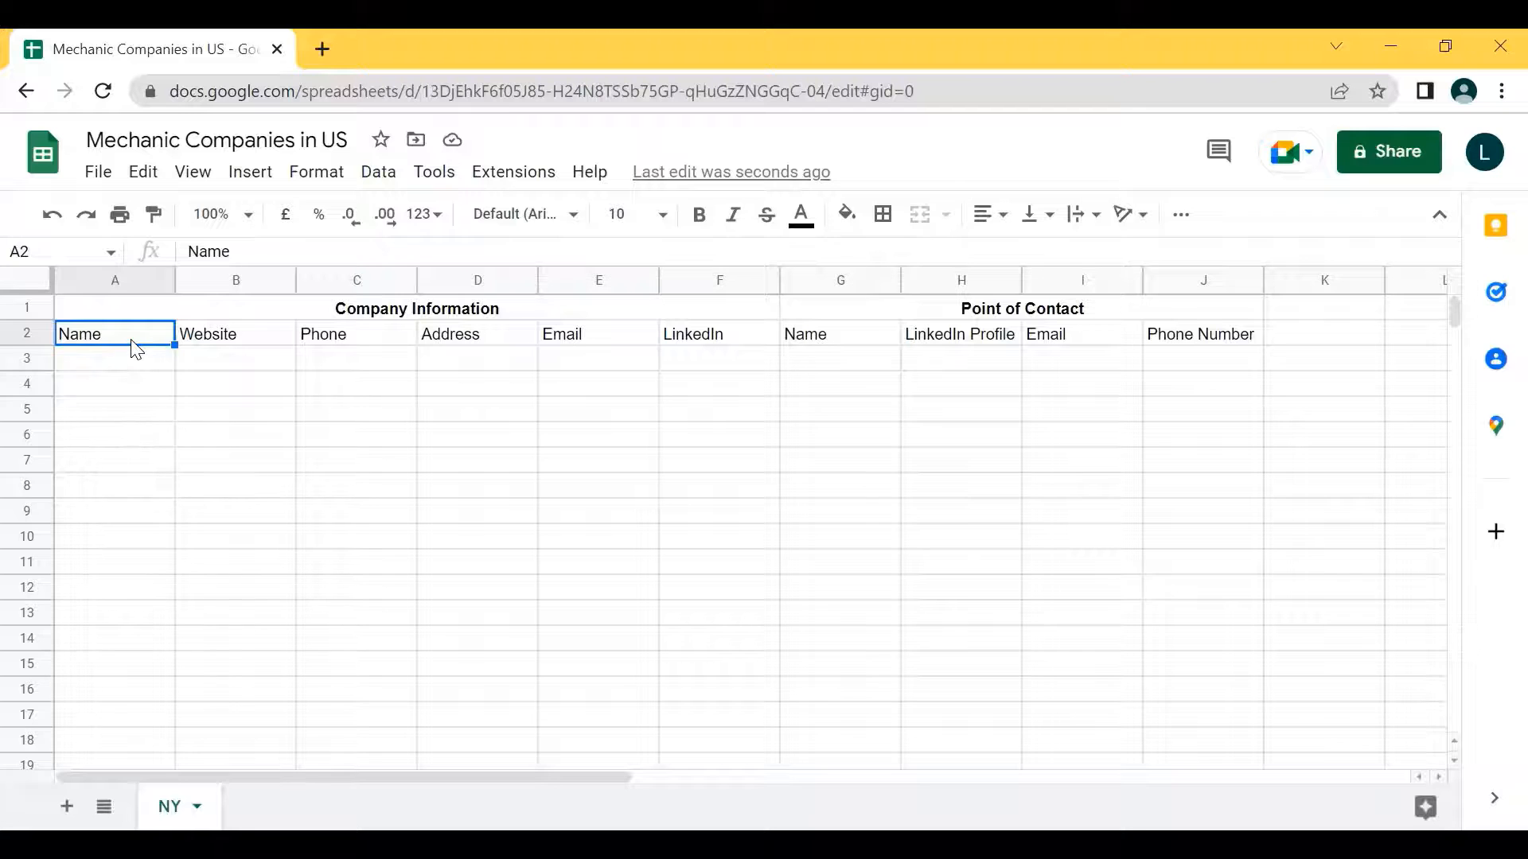
- Center the column headers in A2 to J2 horizontally and make them bold
drag(132, 342, 939, 362)
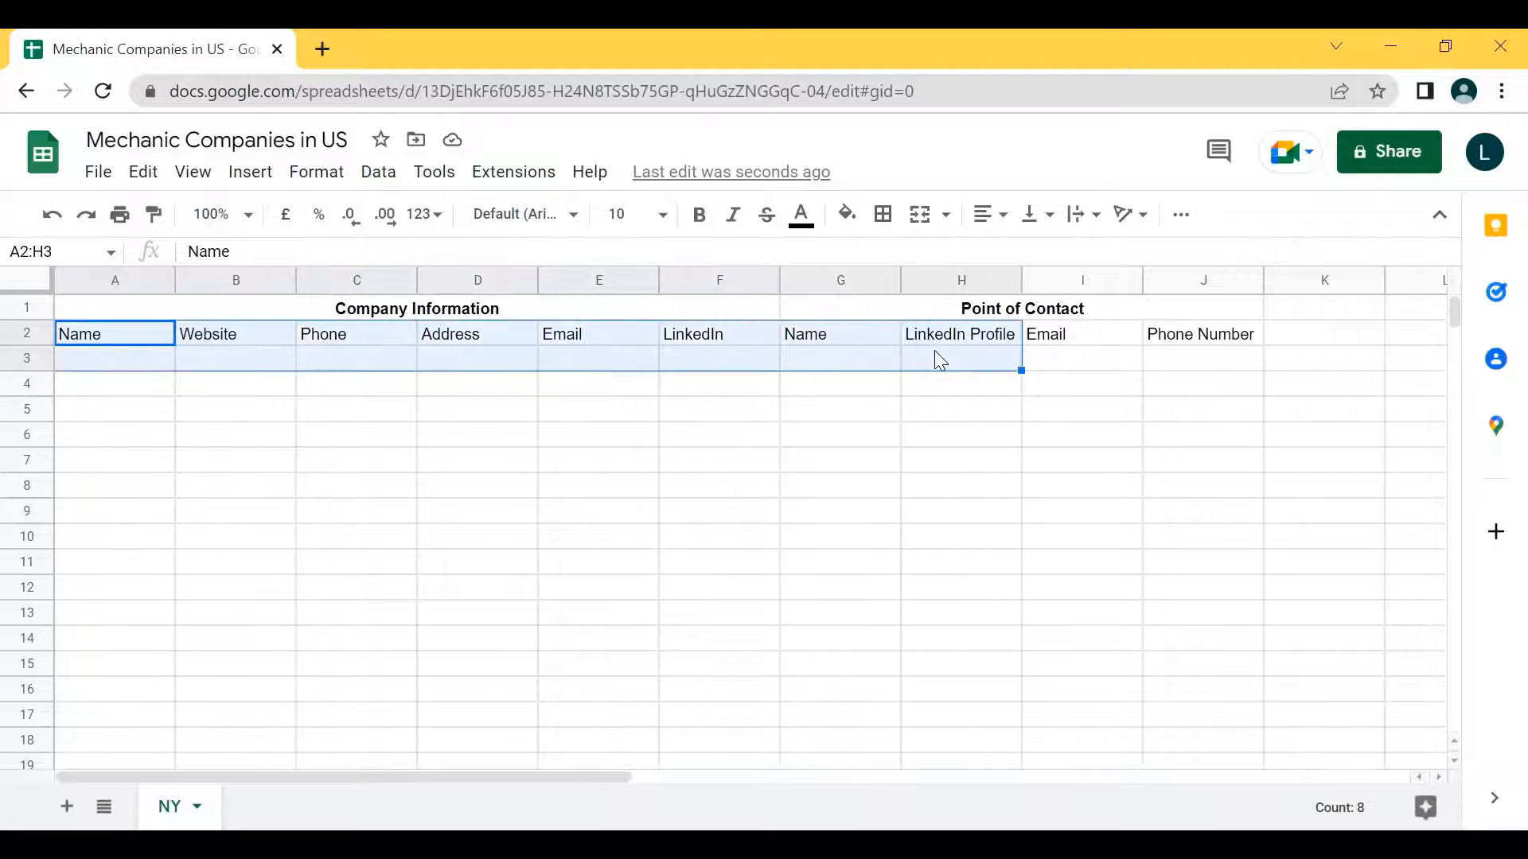
click(939, 362)
click(477, 617)
click(103, 340)
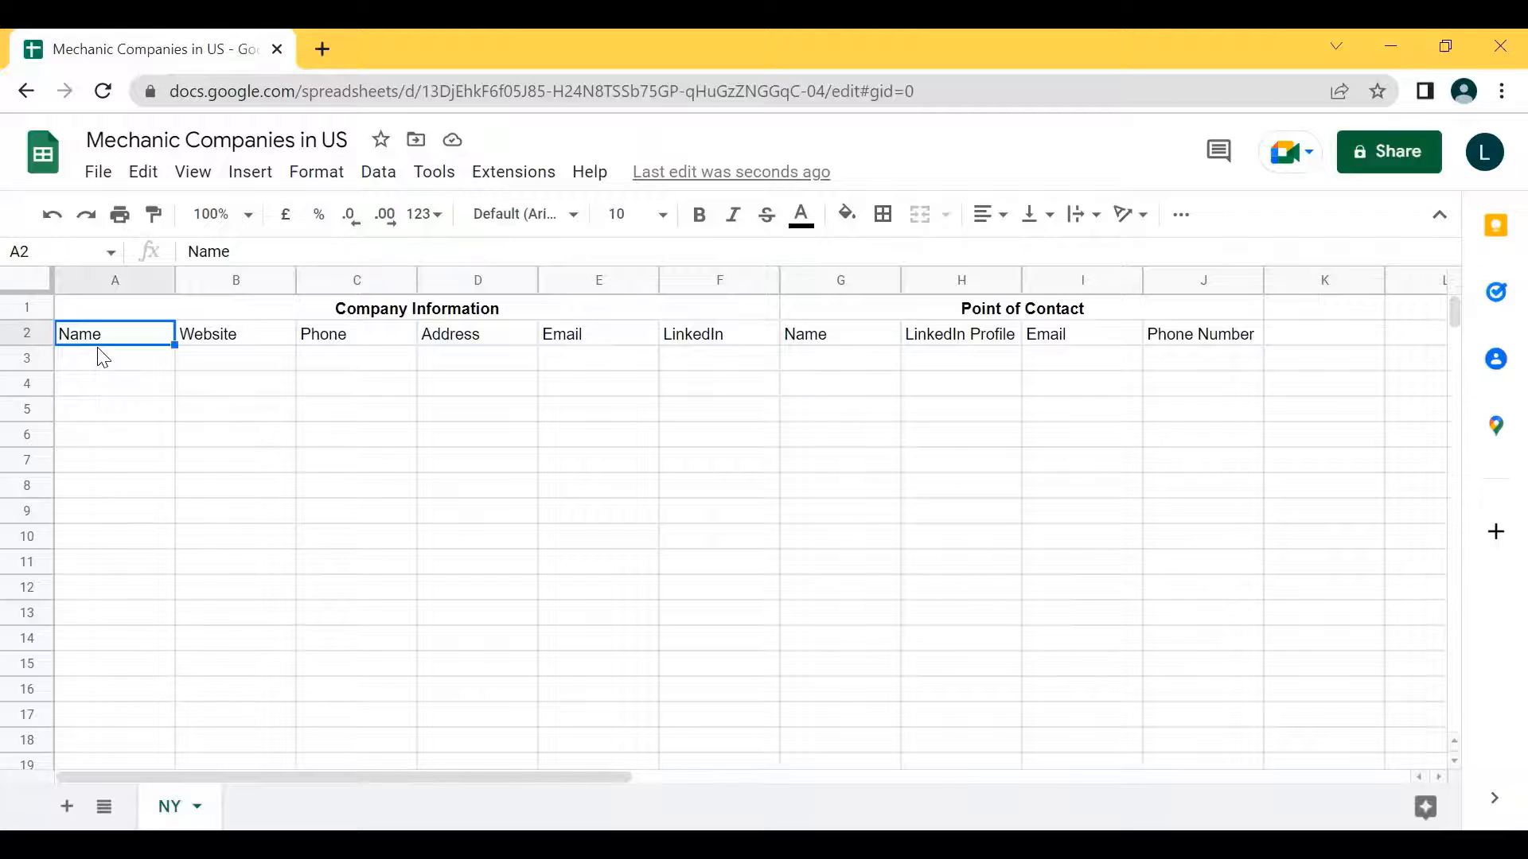
key(ctrl+shift+Right)
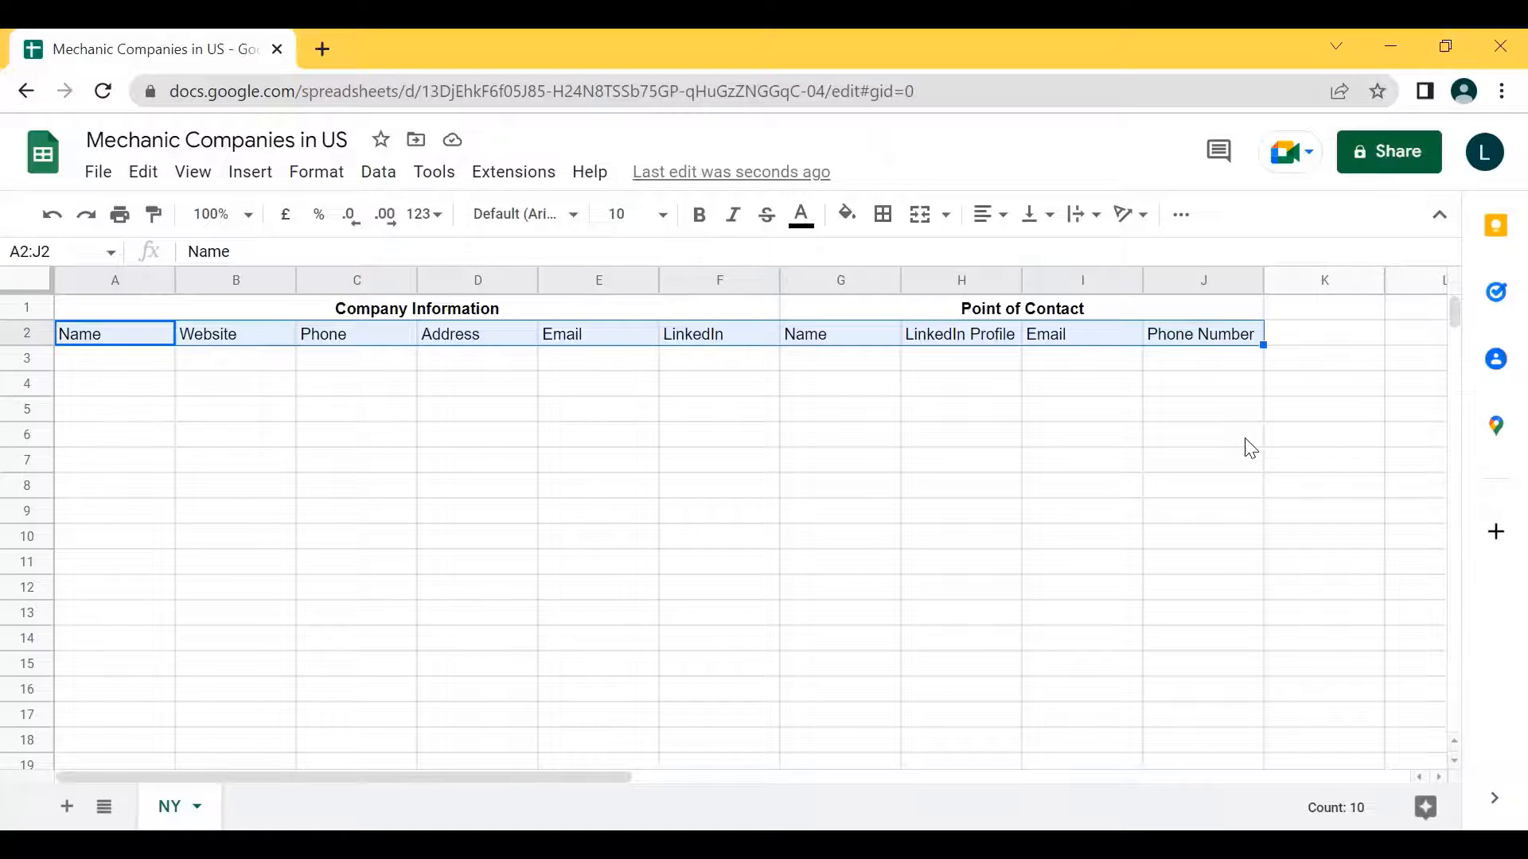
key(ctrl+shift+e)
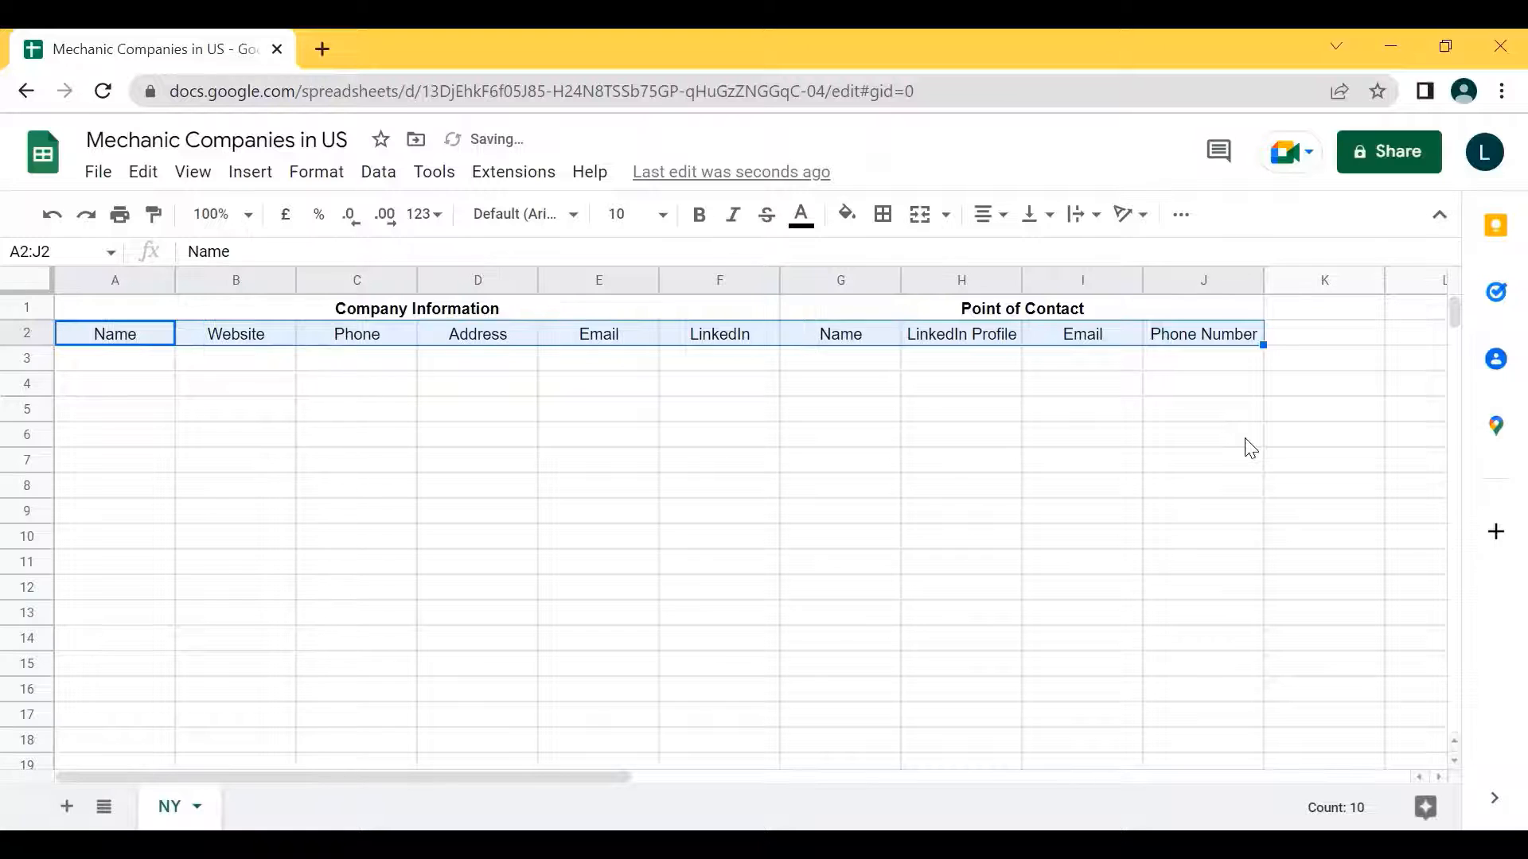
key(ctrl+b)
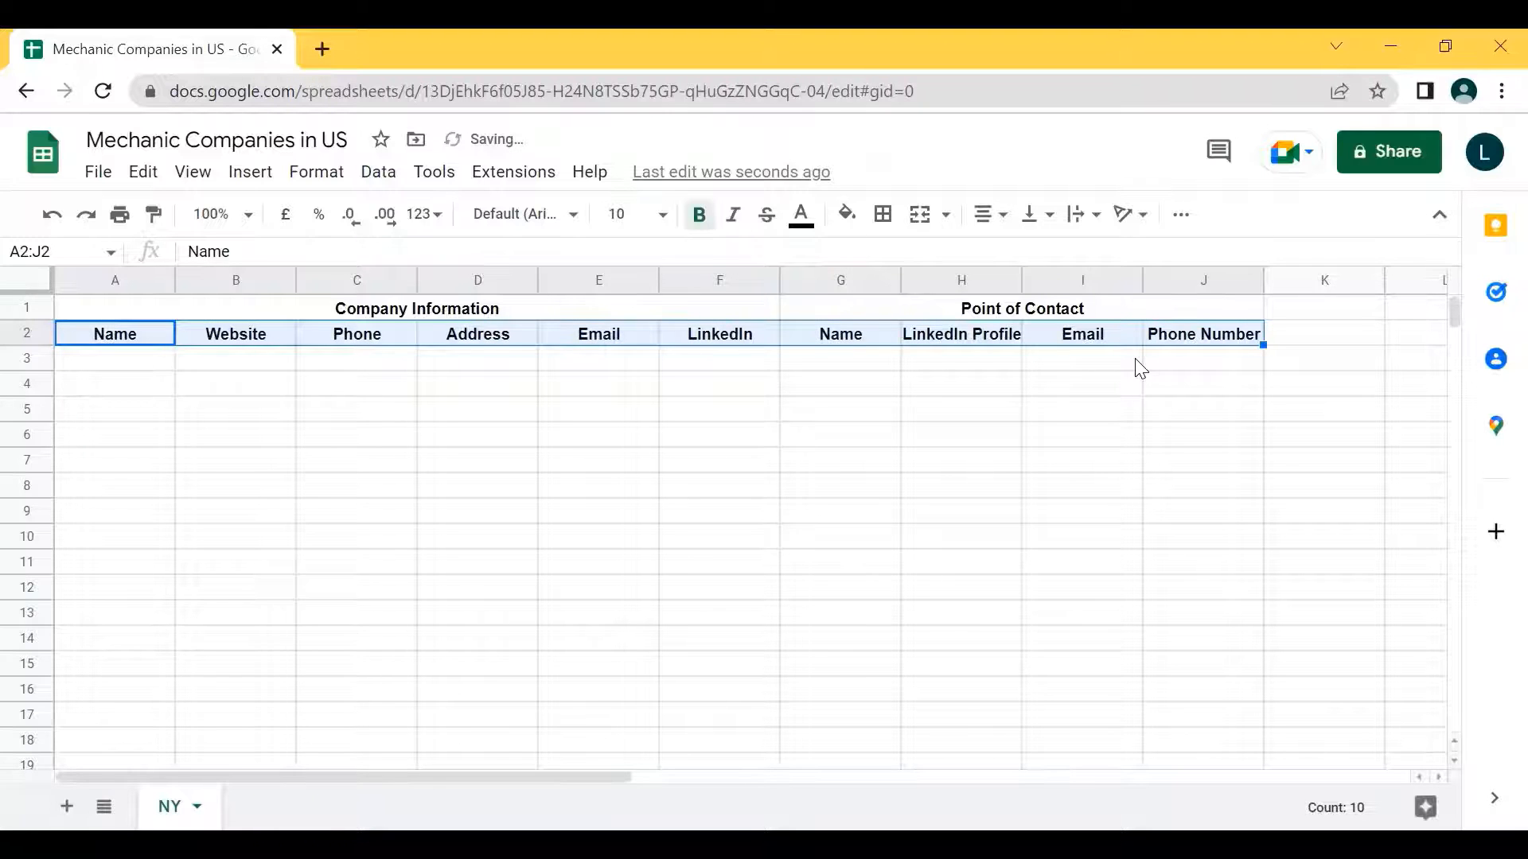
- Check whether the two header rows stay in view when working far down the NY sheet, around row 170
scroll(1232, 532, down, 2)
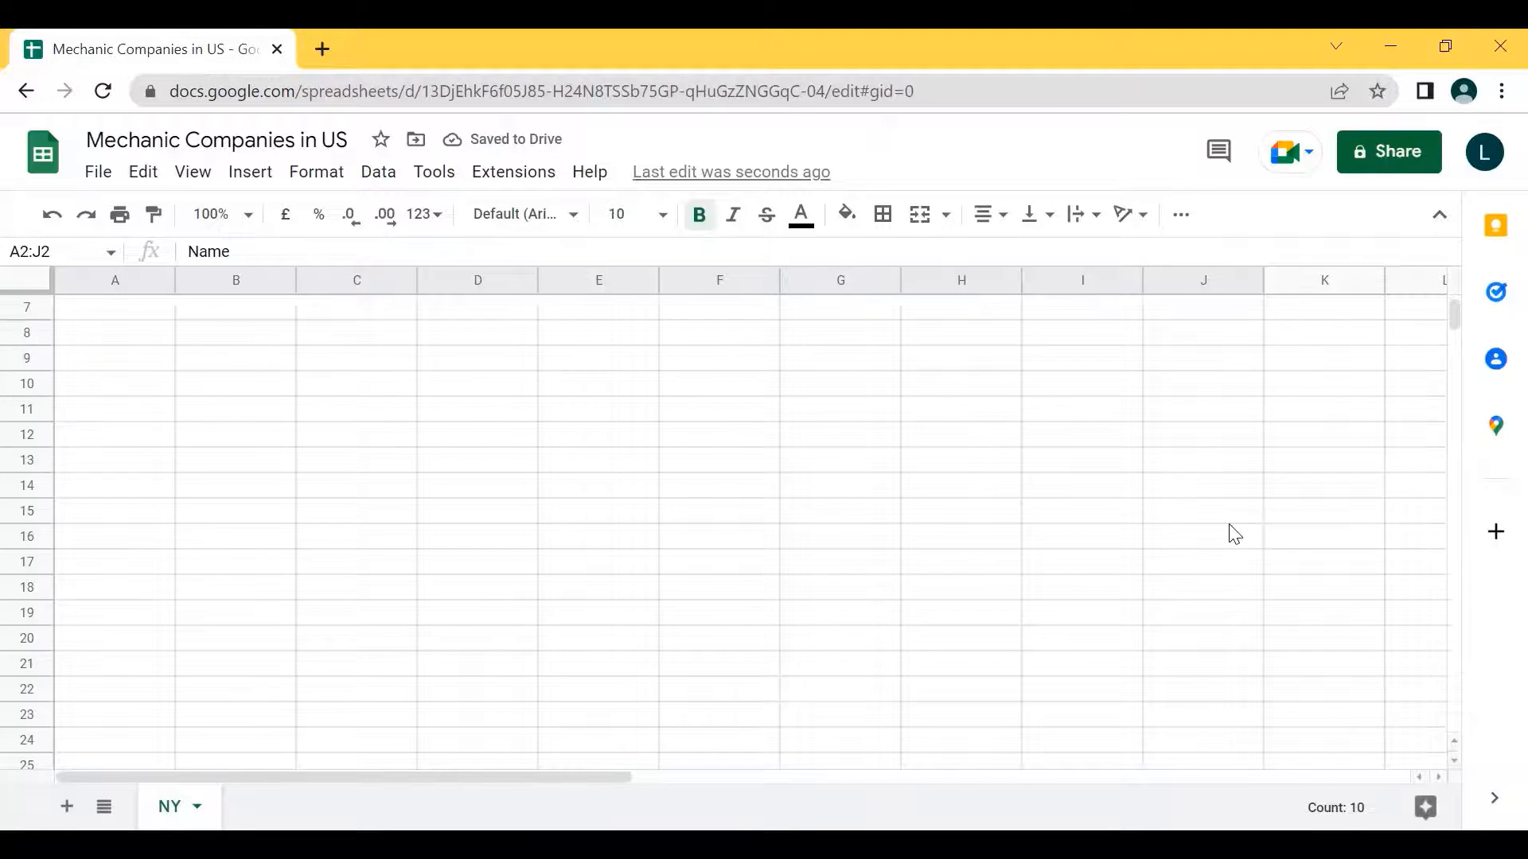
scroll(1232, 532, up, 2)
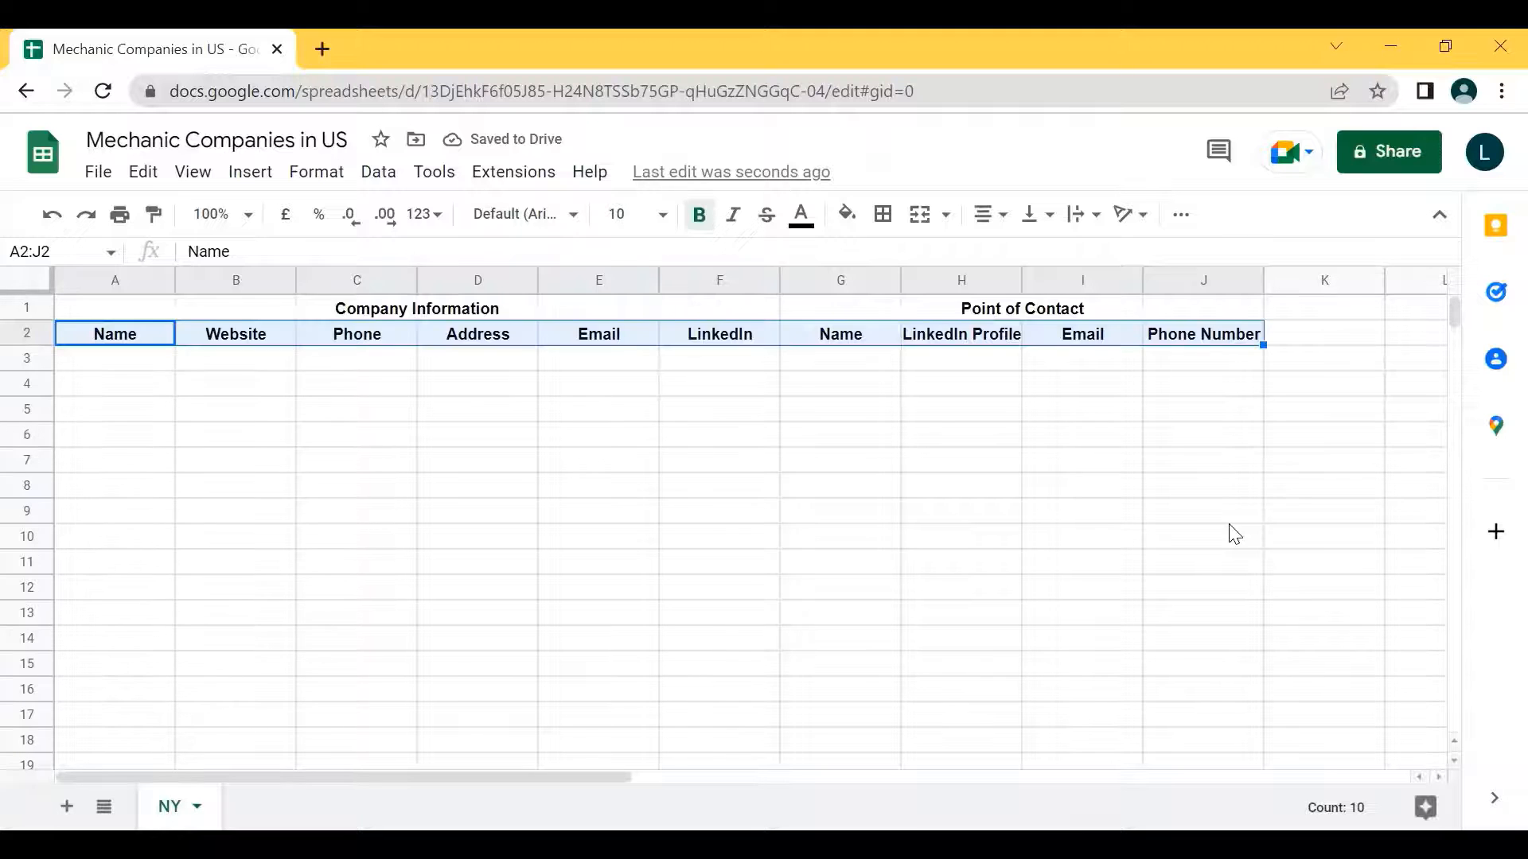
scroll(1232, 532, down, 20)
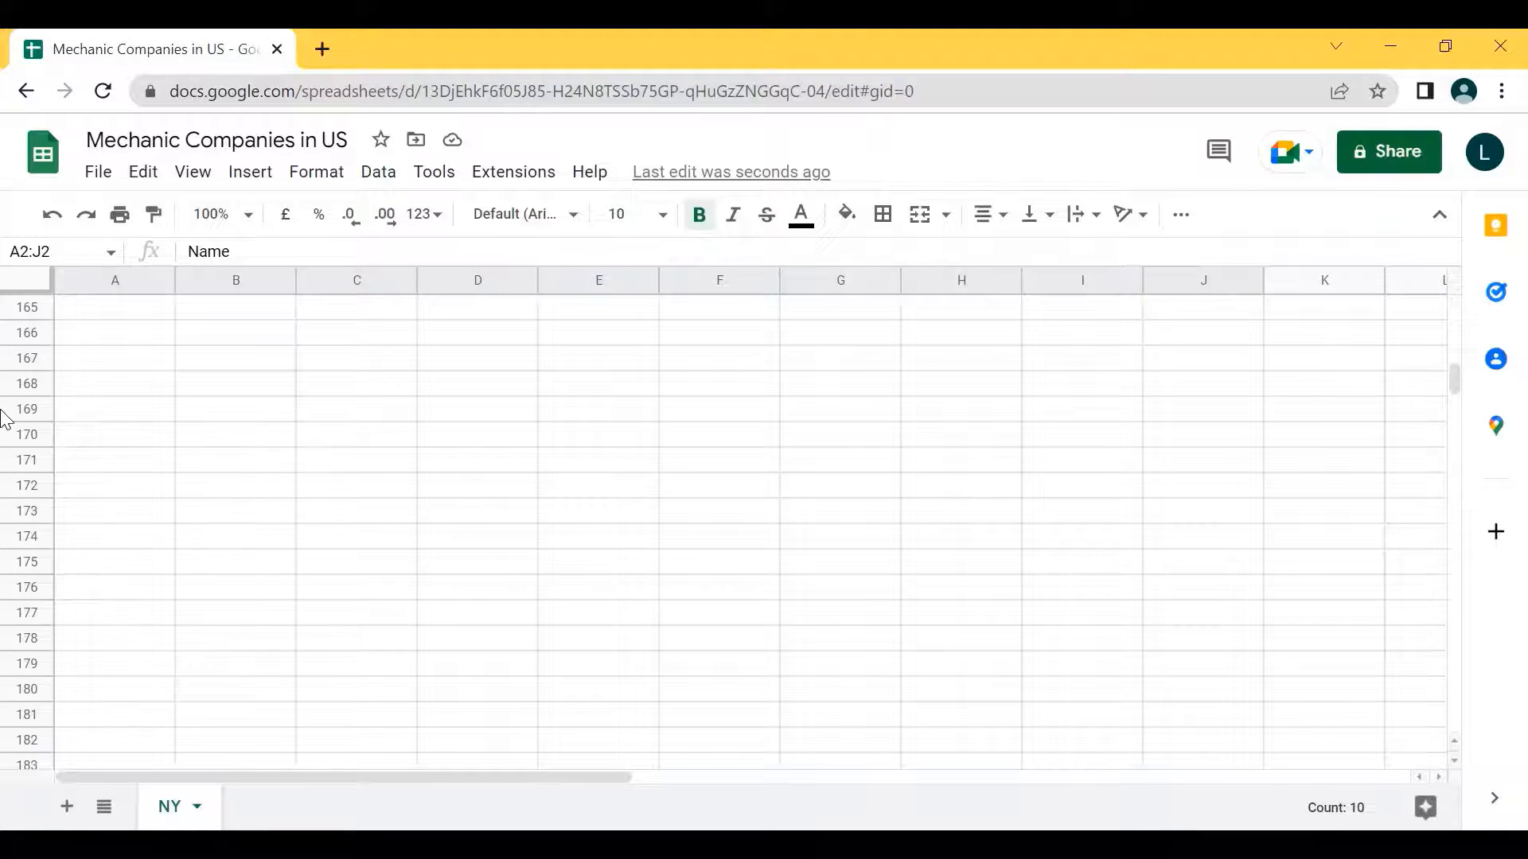
click(117, 421)
click(380, 442)
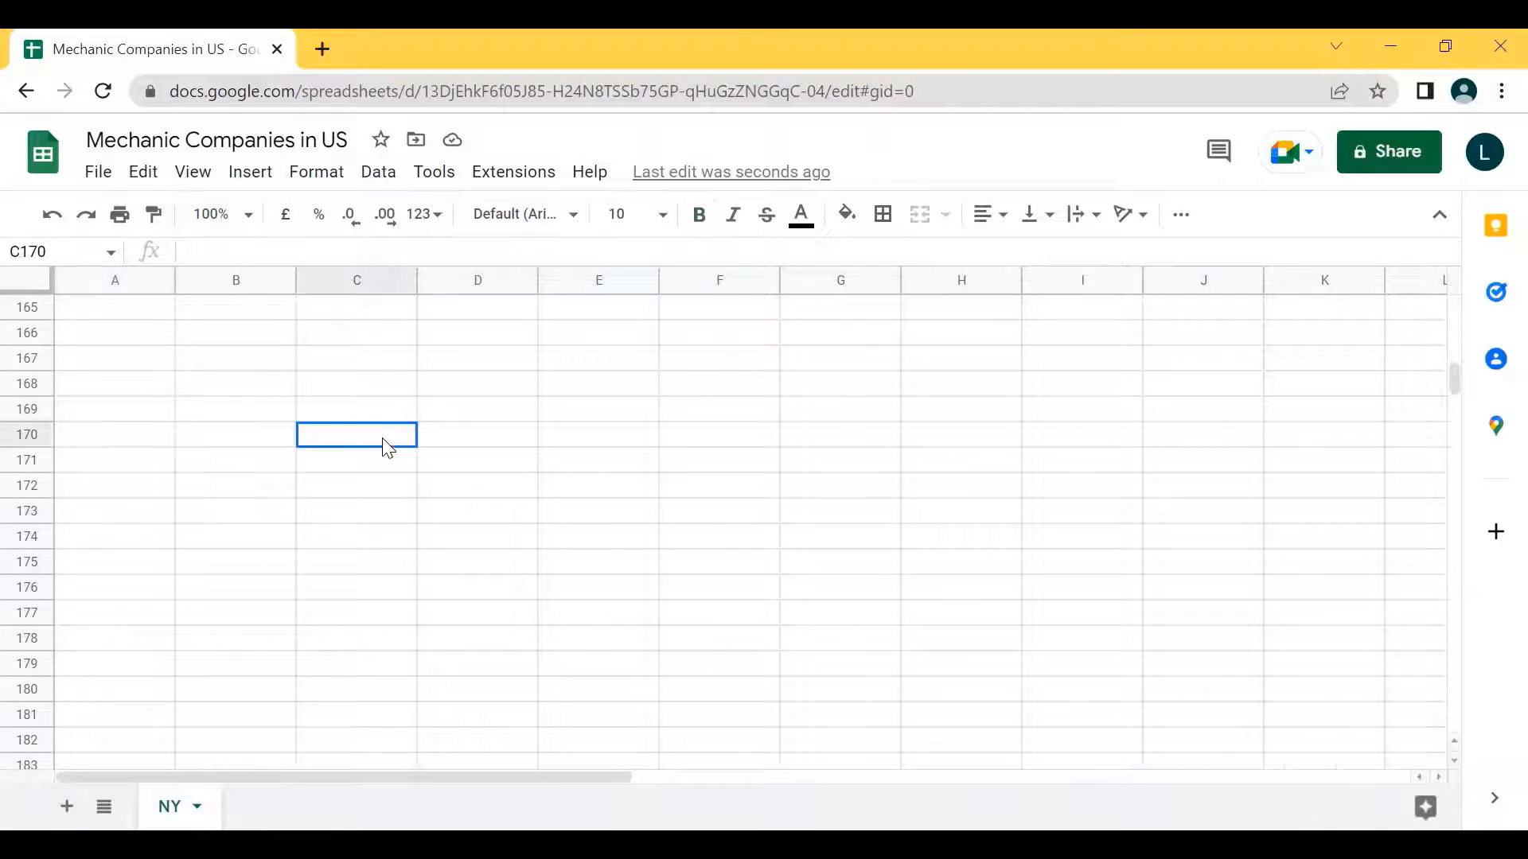
click(1036, 450)
scroll(1036, 450, up, 20)
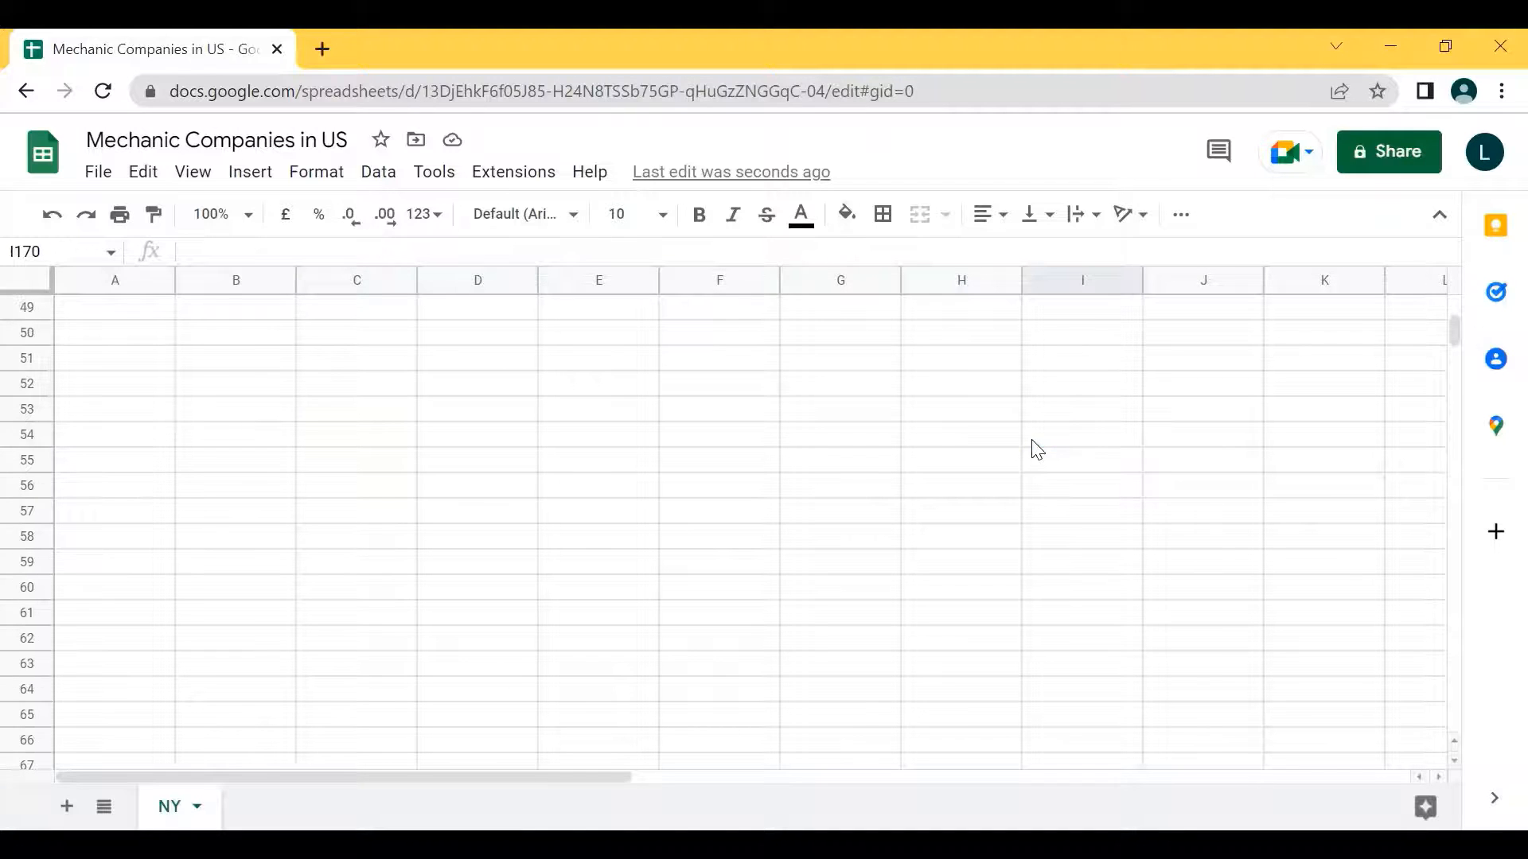
scroll(284, 396, up, 15)
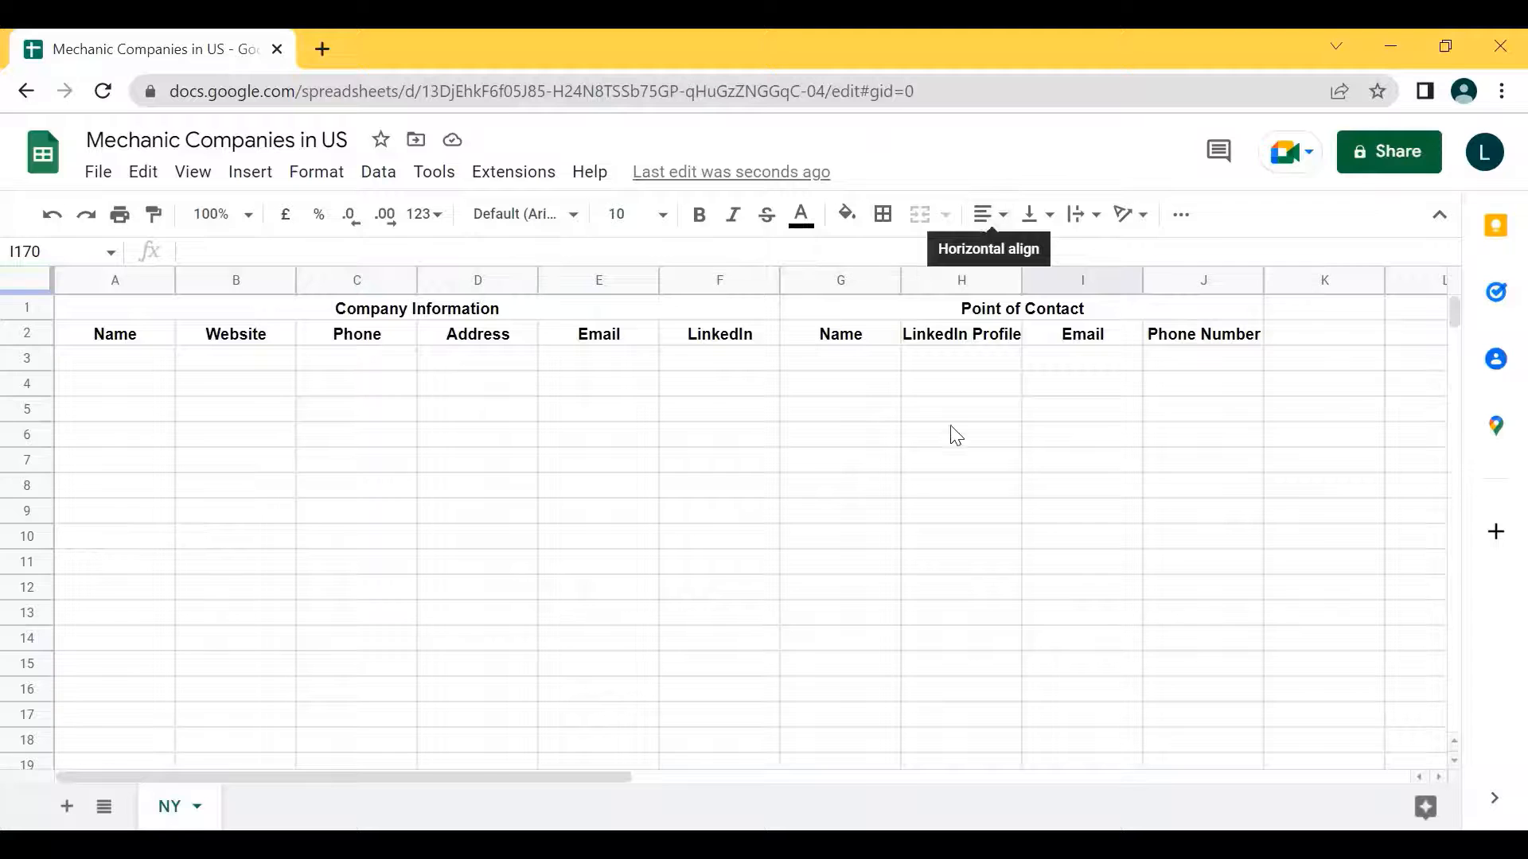
scroll(954, 446, down, 9)
scroll(953, 447, up, 9)
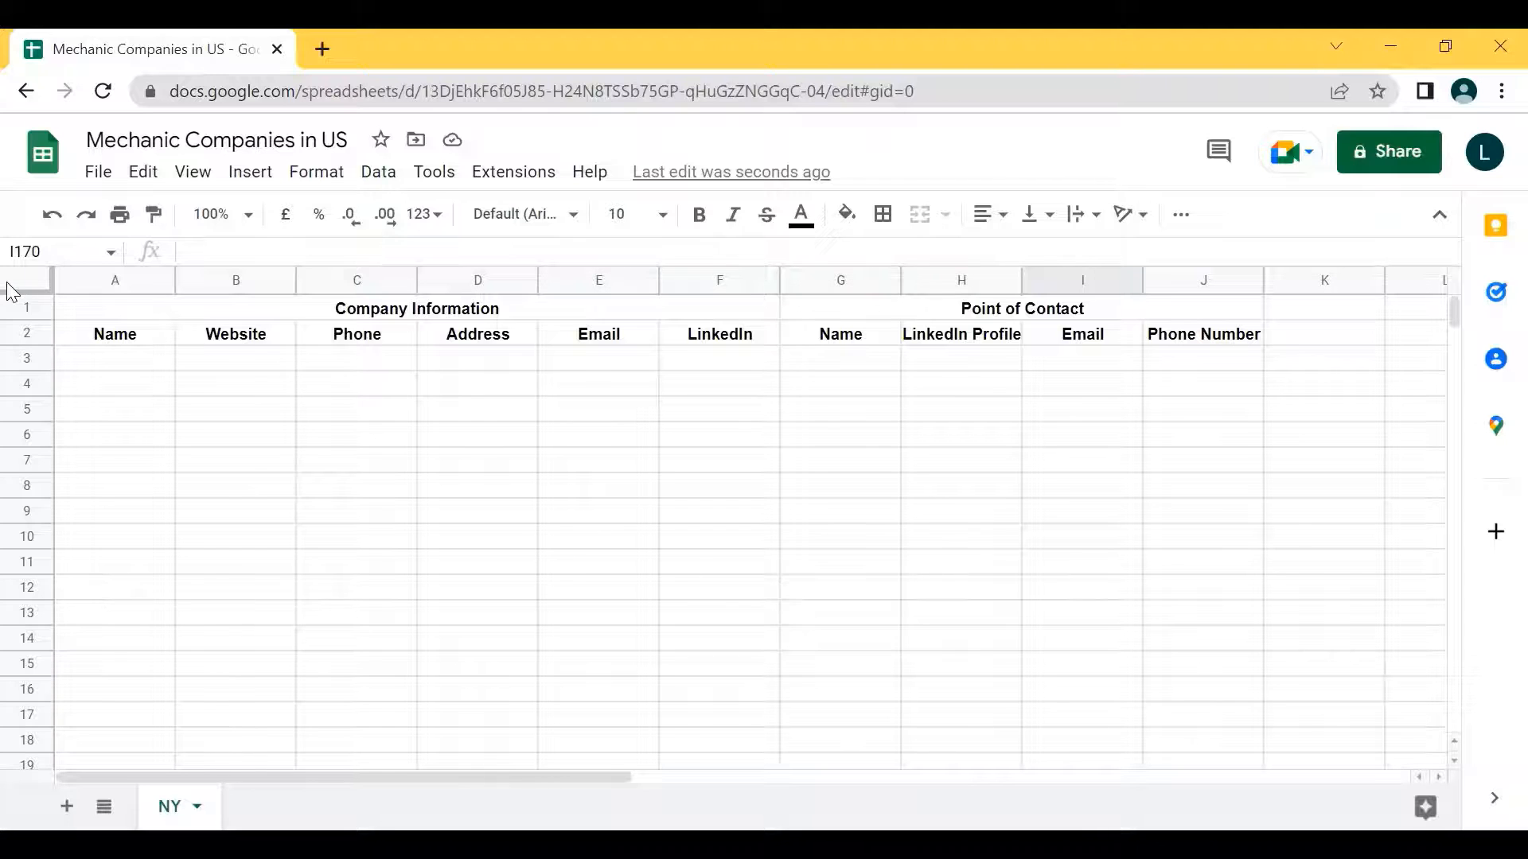
- Freeze rows 1 and 2 of the NY sheet and check that the headers stay in view when moving down
click(22, 357)
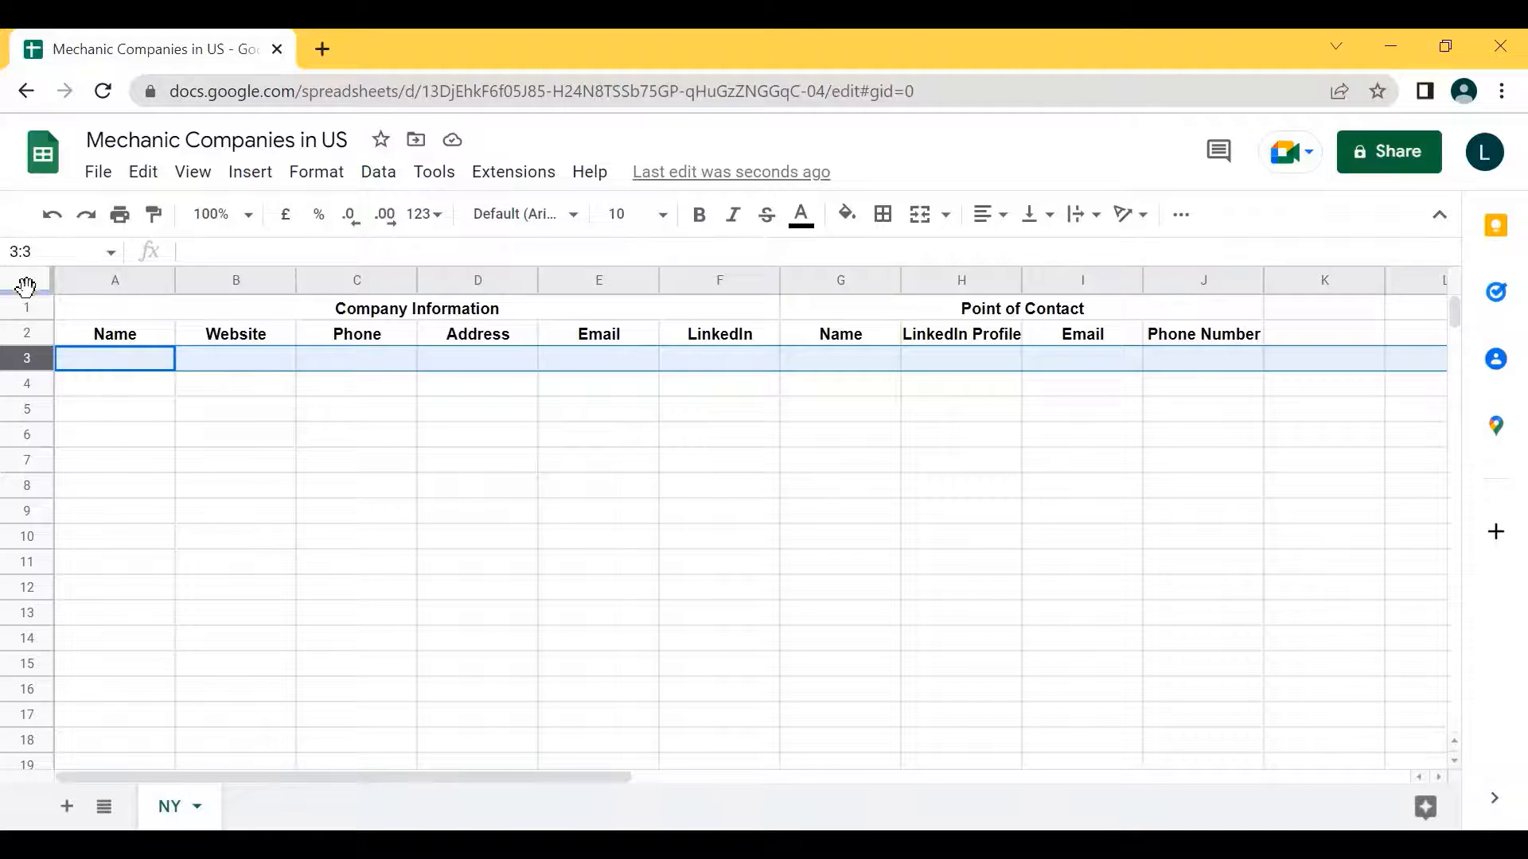
drag(25, 287, 26, 290)
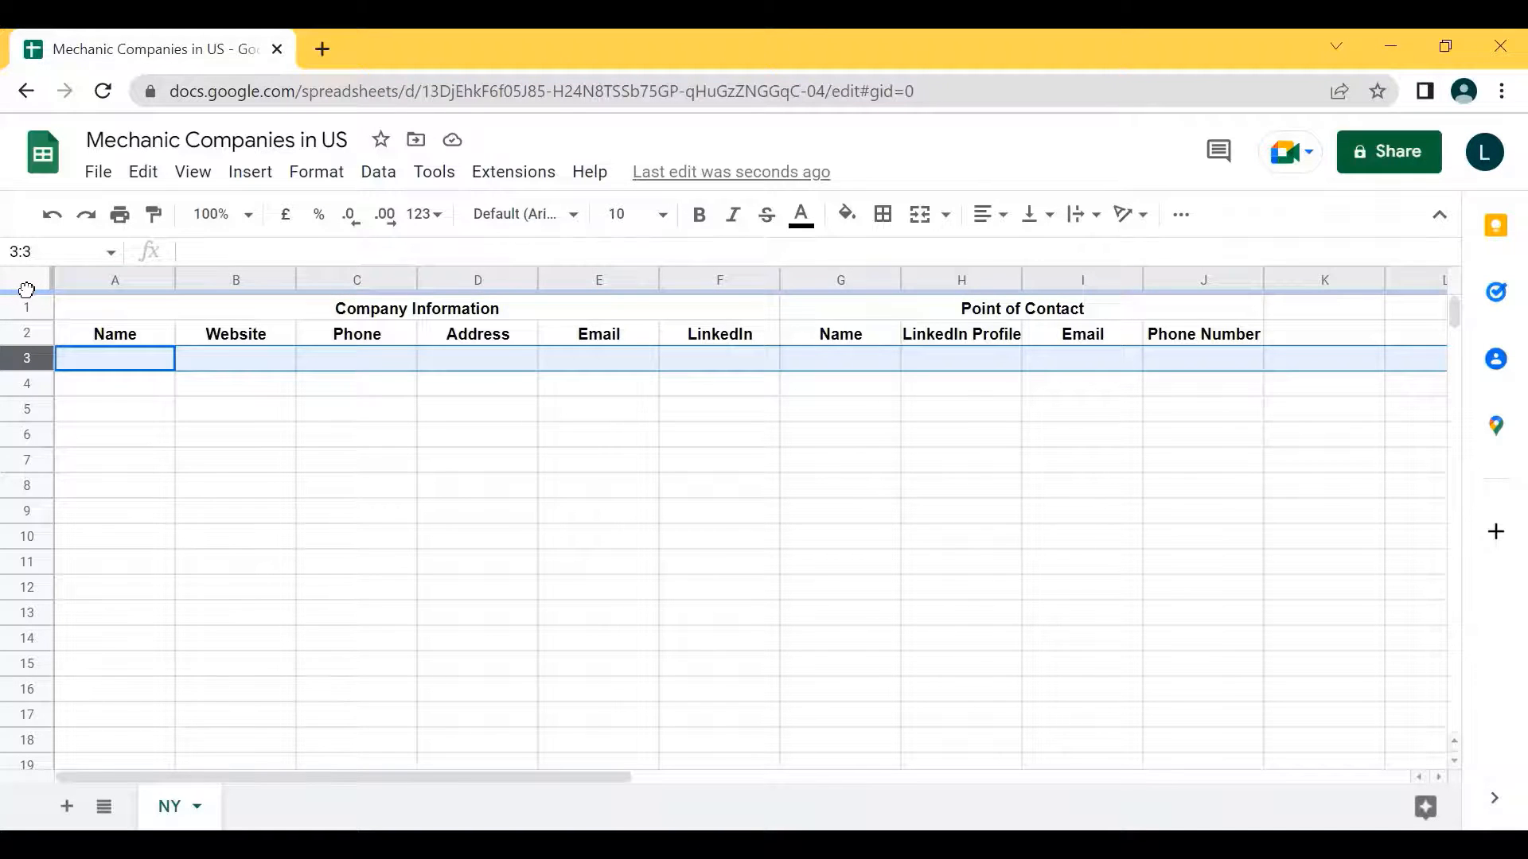
drag(26, 290, 24, 346)
scroll(356, 601, down, 7)
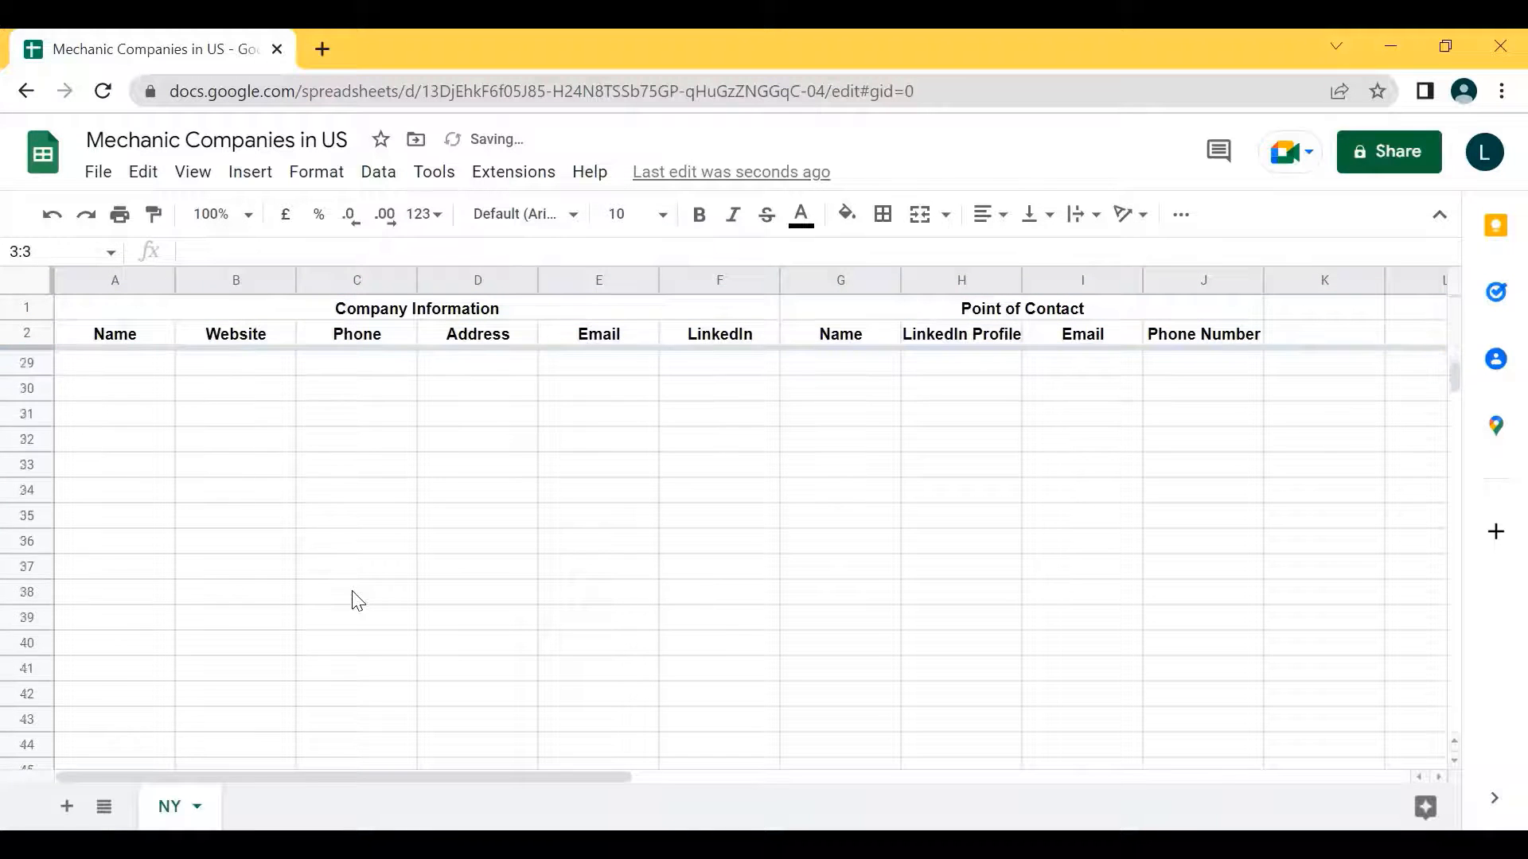
scroll(355, 601, up, 7)
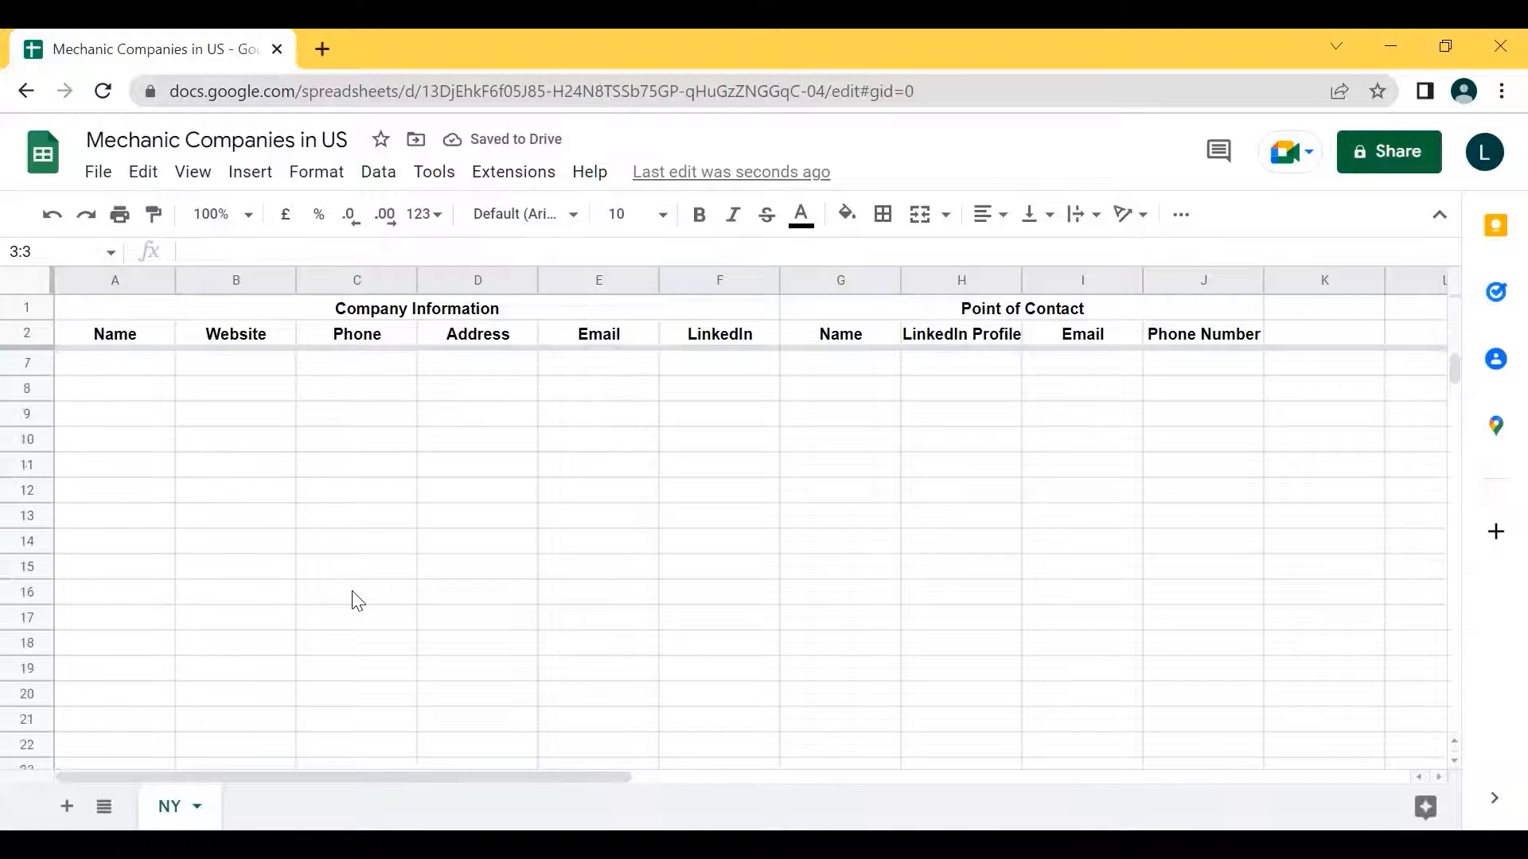
scroll(282, 571, down, 20)
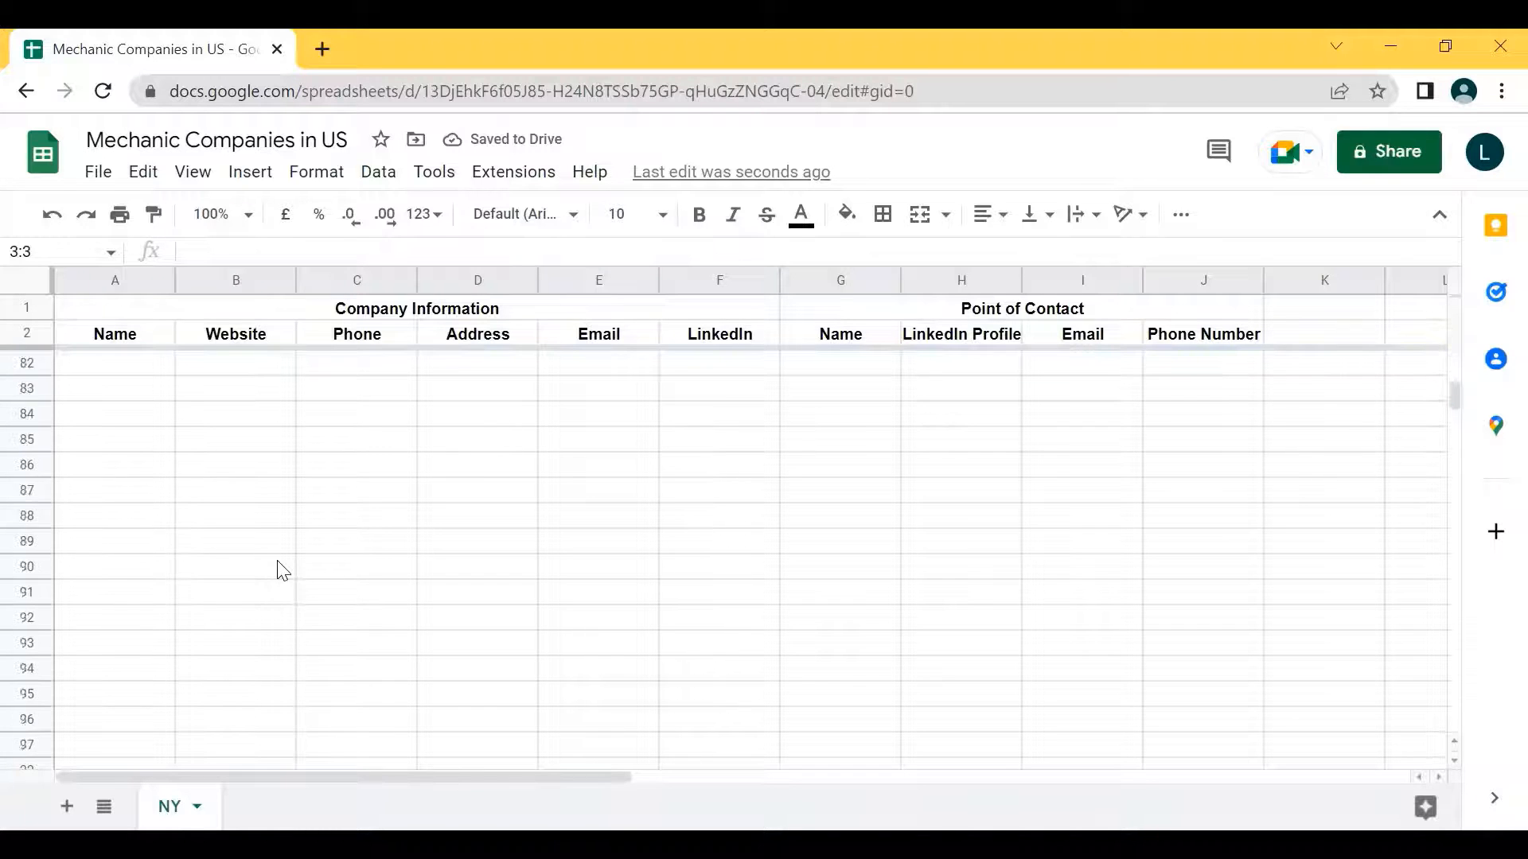
scroll(226, 603, up, 20)
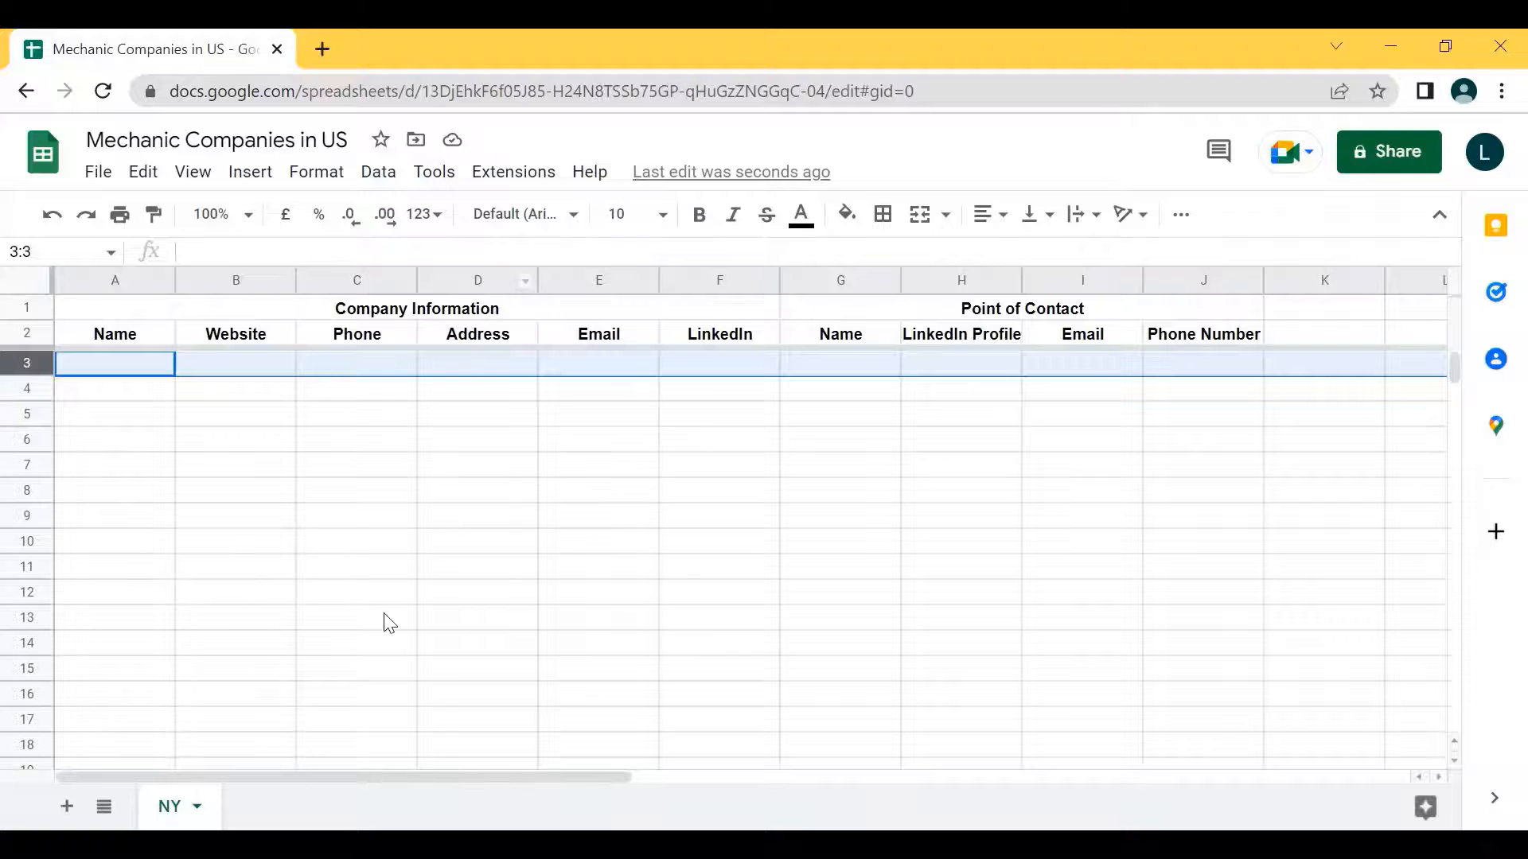
scroll(384, 621, down, 20)
scroll(384, 620, up, 20)
scroll(389, 623, up, 1)
- Apply all borders to the range A1:J1000
key(Up)
key(Up)
key(shift+Right)
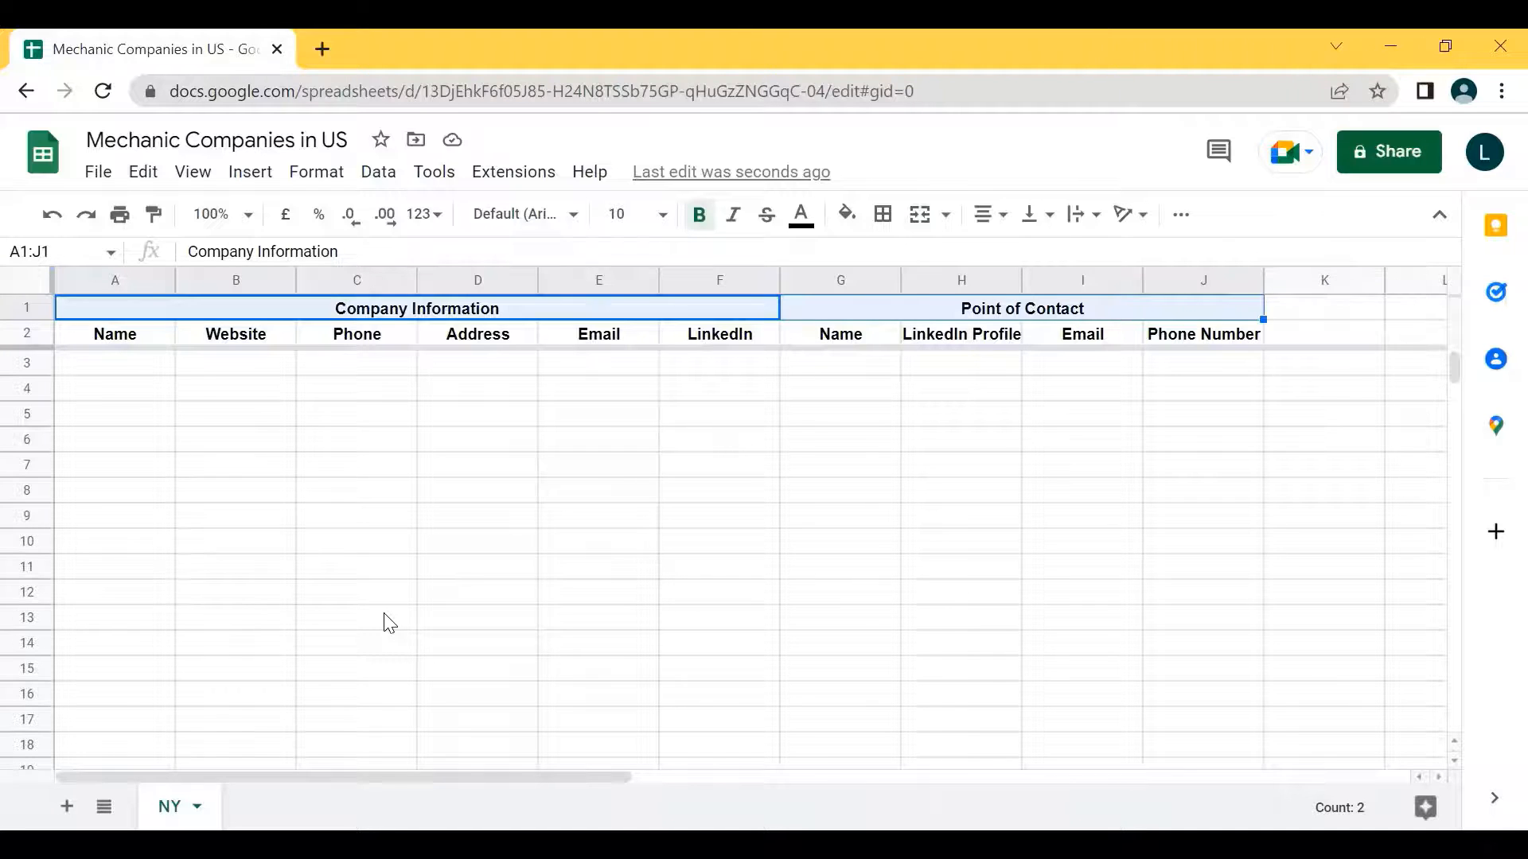
key(shift+Left)
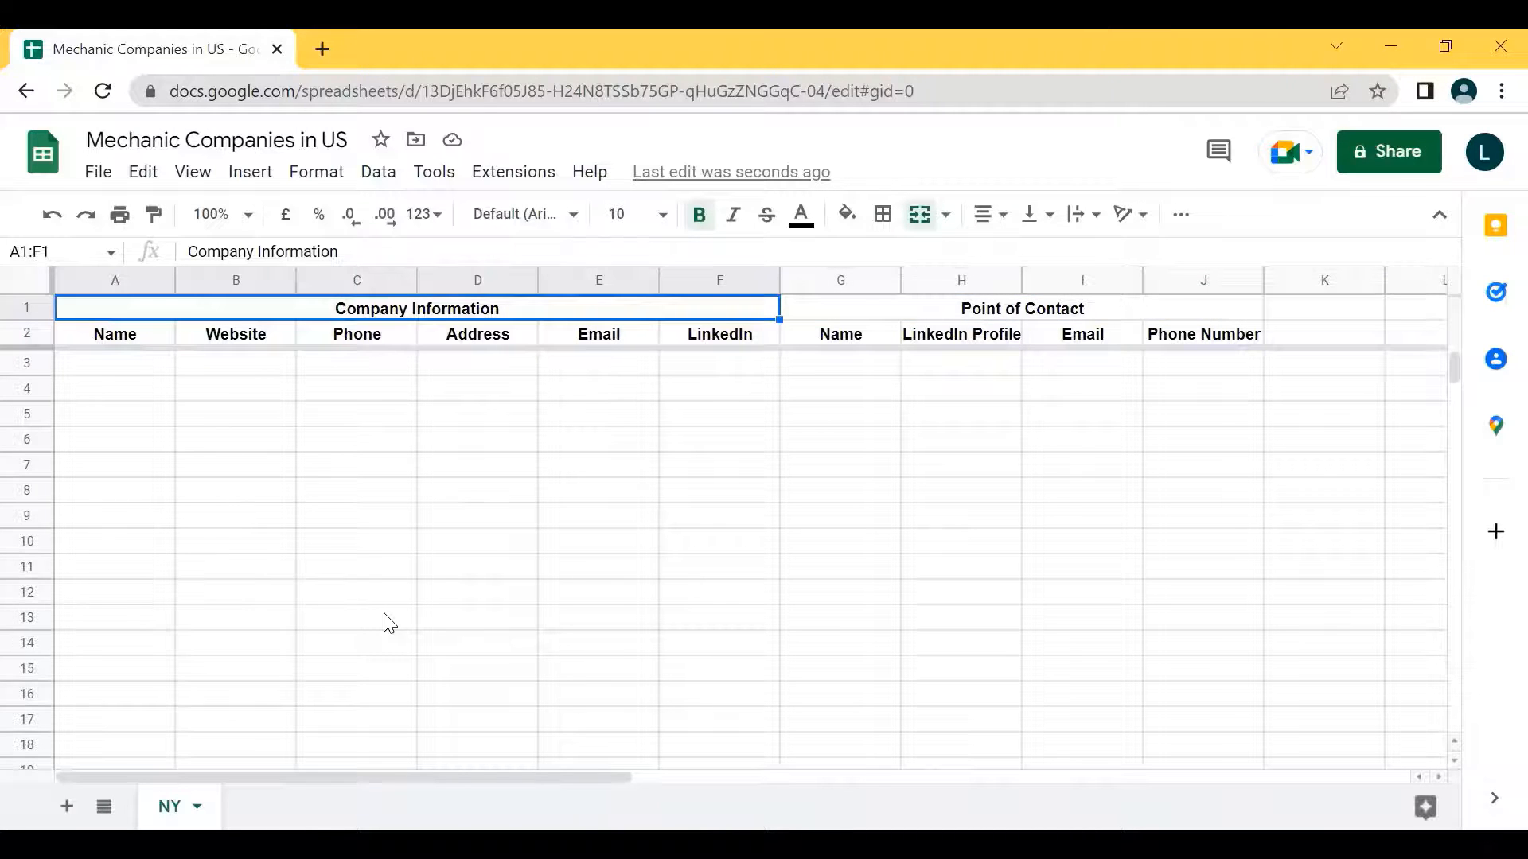
key(shift+Right)
key(shift+Down)
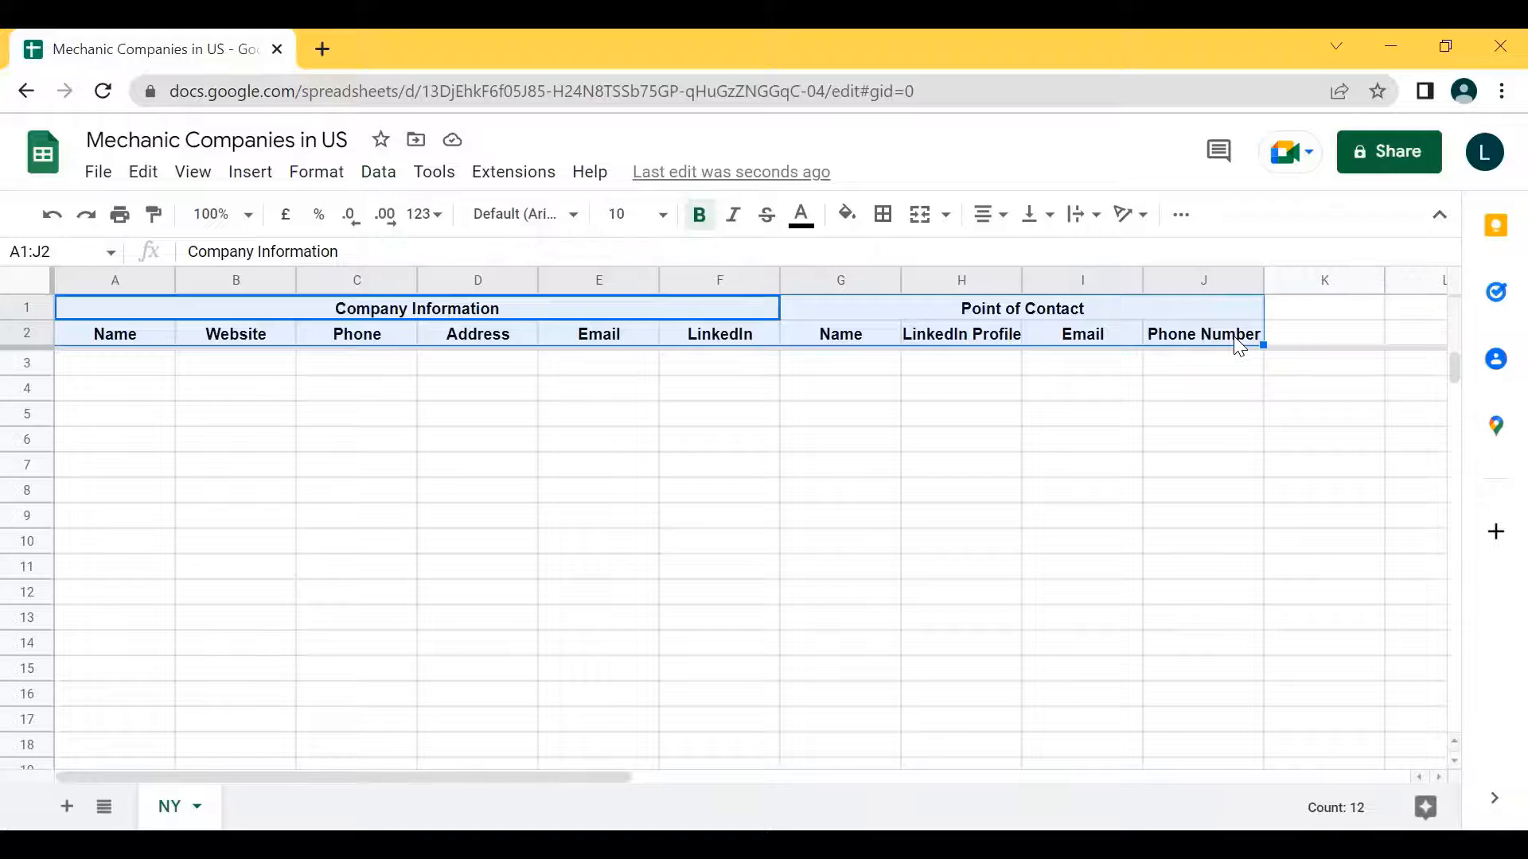
key(ctrl+shift+Down)
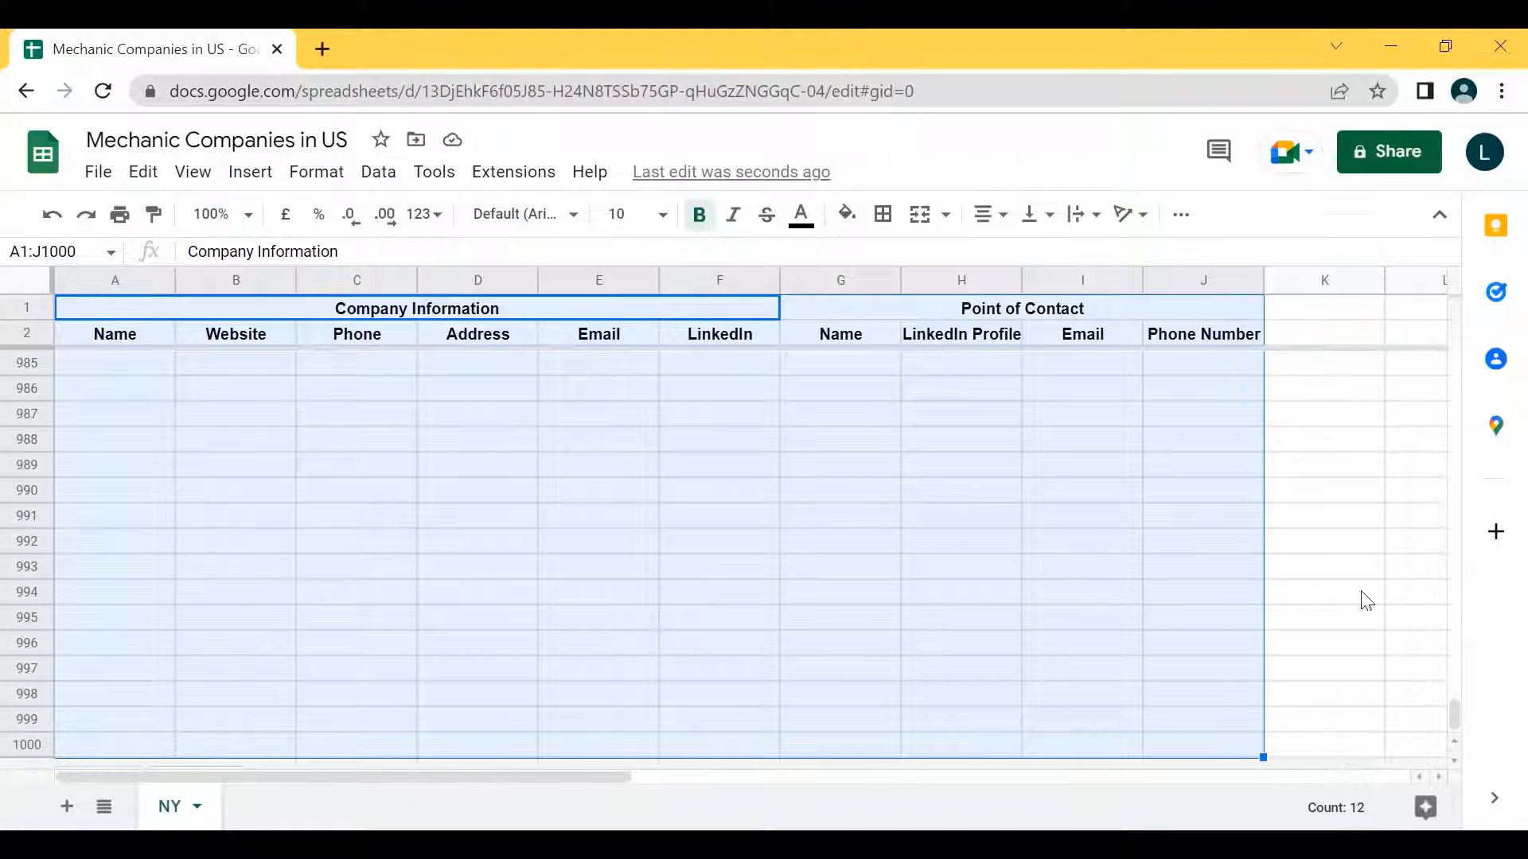
click(882, 214)
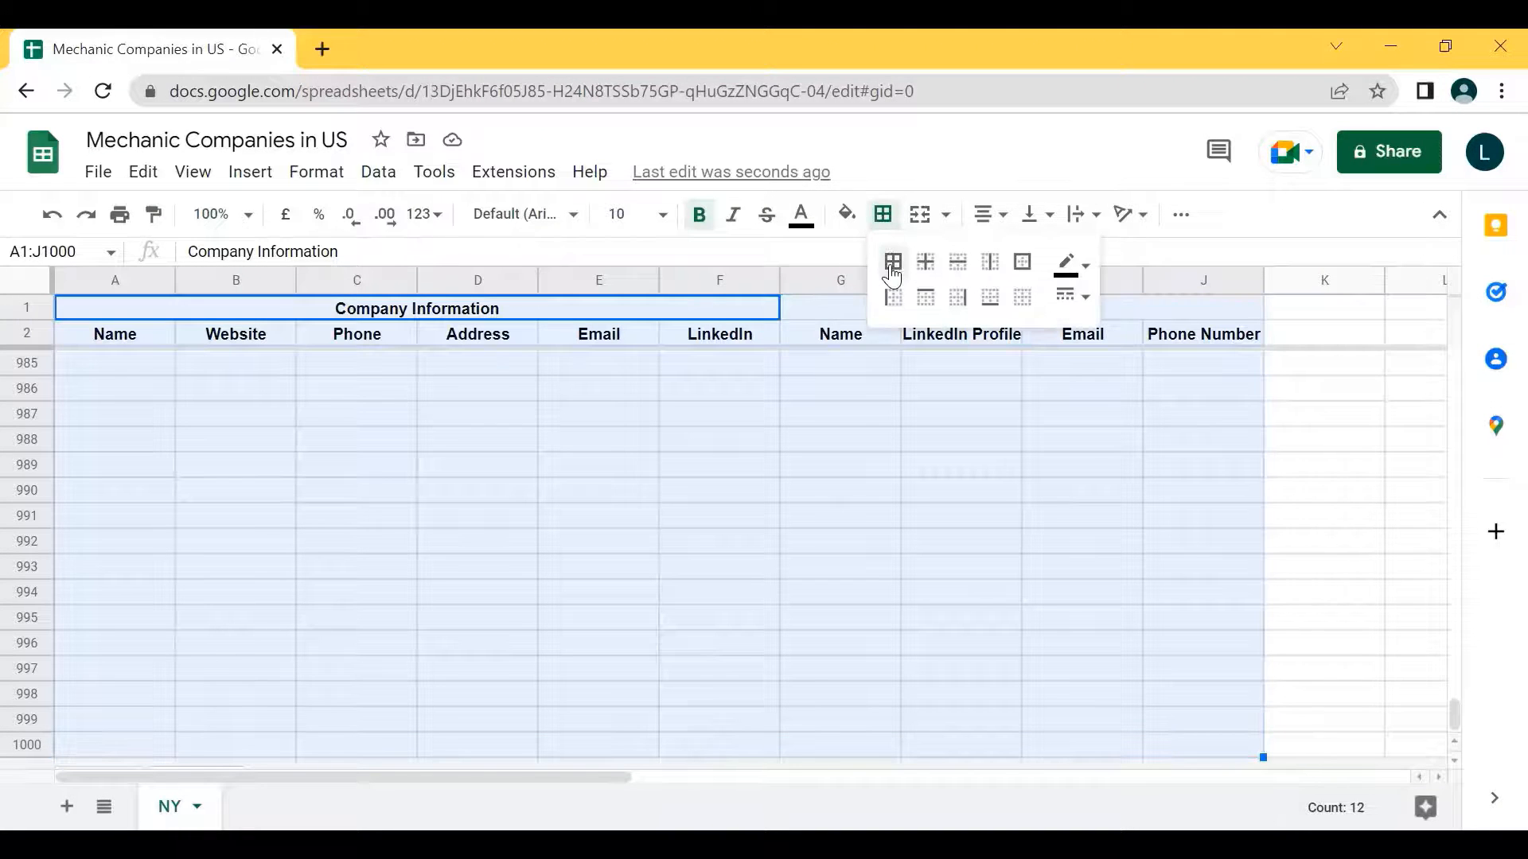
click(891, 270)
click(585, 553)
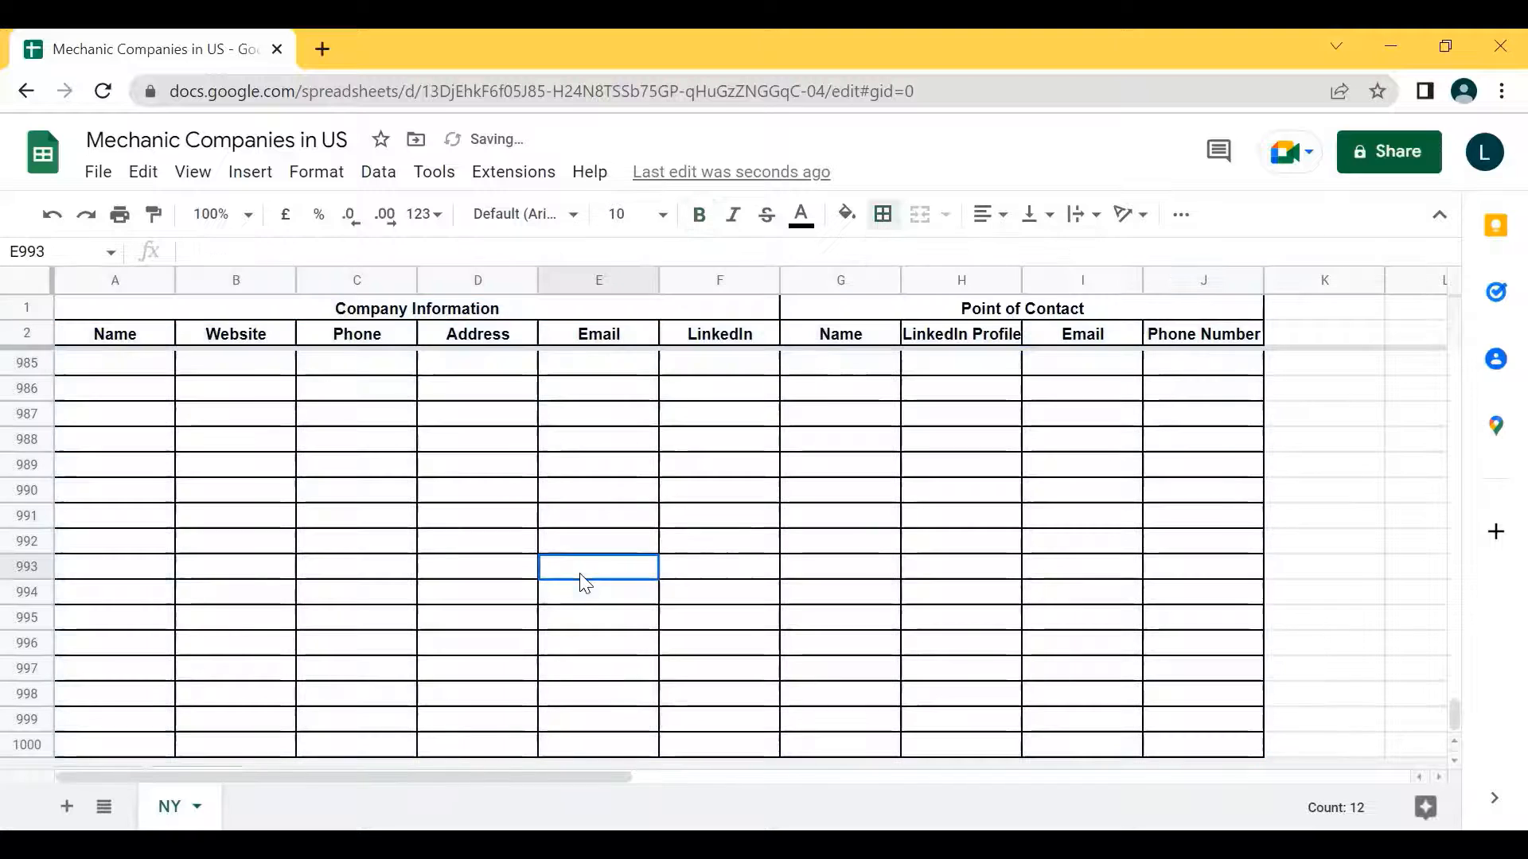
- Increase the height of row 1, which holds the Company Information and Point of Contact headings
scroll(330, 313, up, 20)
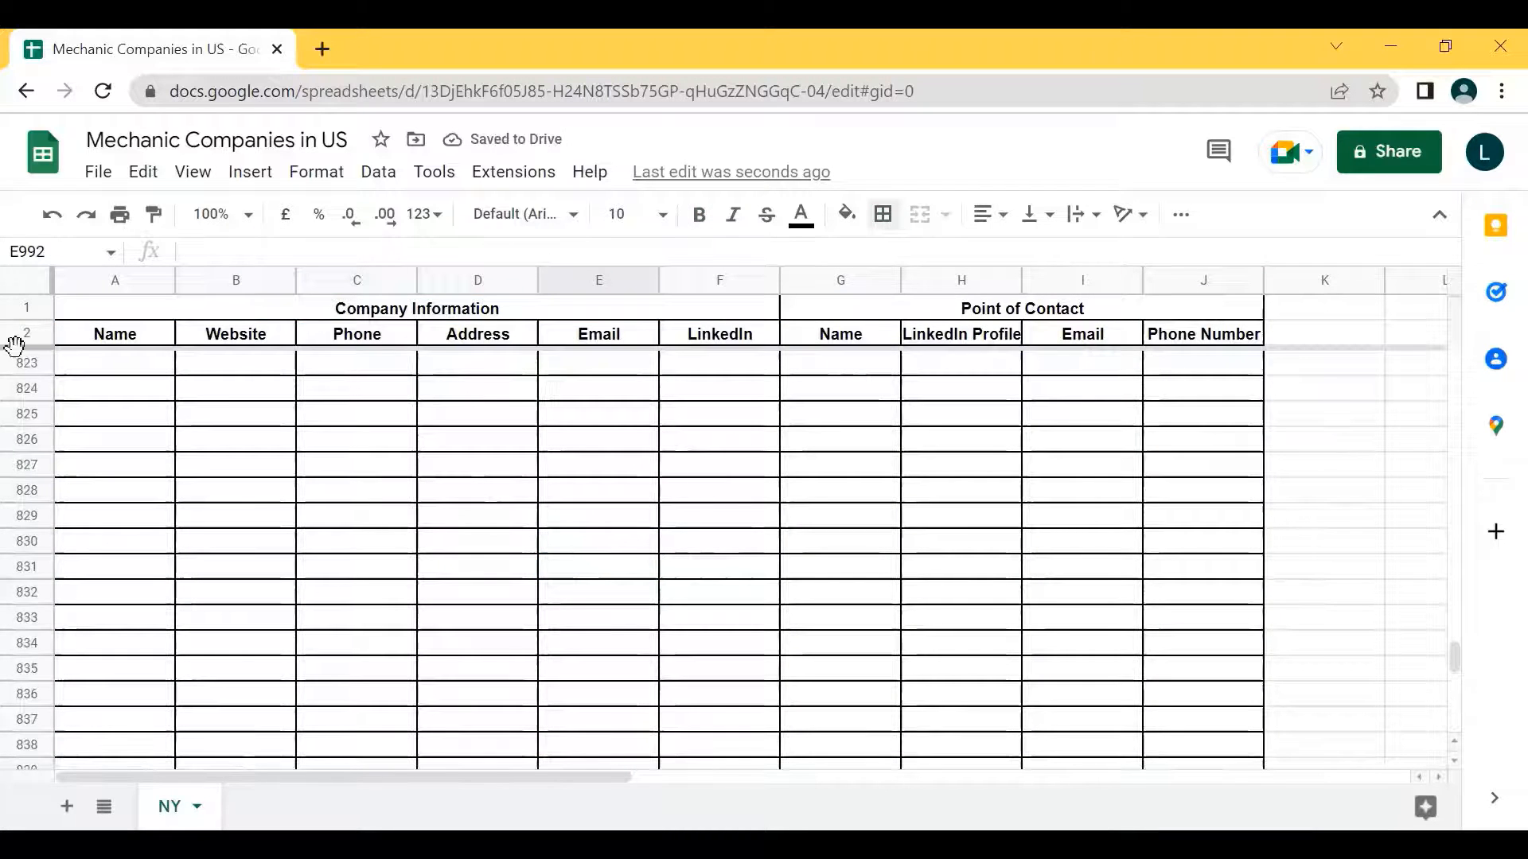
mouse_move(16, 337)
mouse_down()
mouse_move(14, 314)
mouse_move(15, 335)
mouse_up()
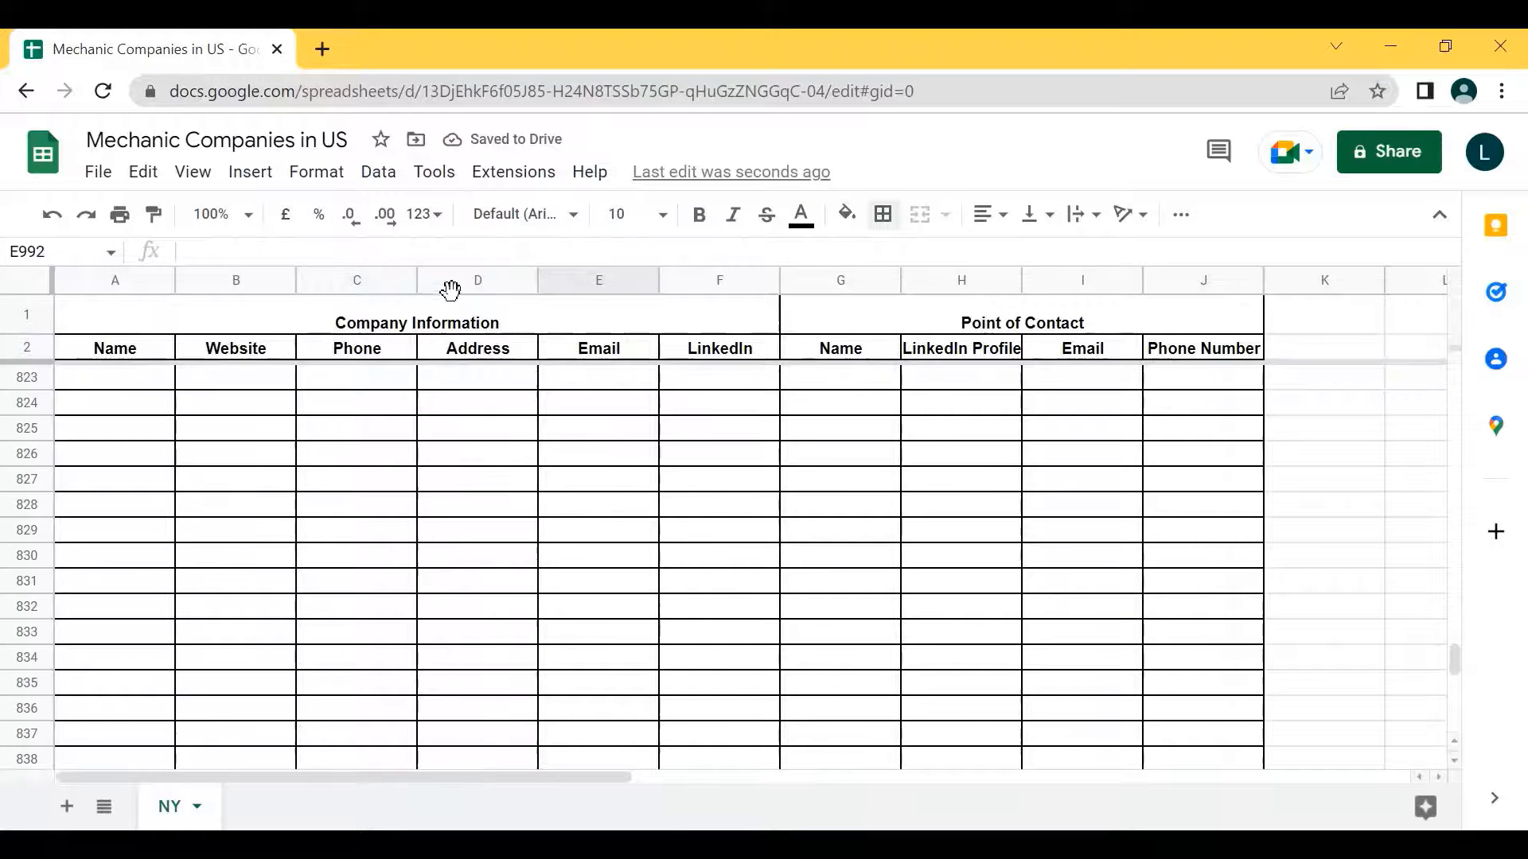
- Align the contents of A1:J1000 vertically, trying top alignment first and settling on middle
key(ctrl+a)
key(ctrl+a)
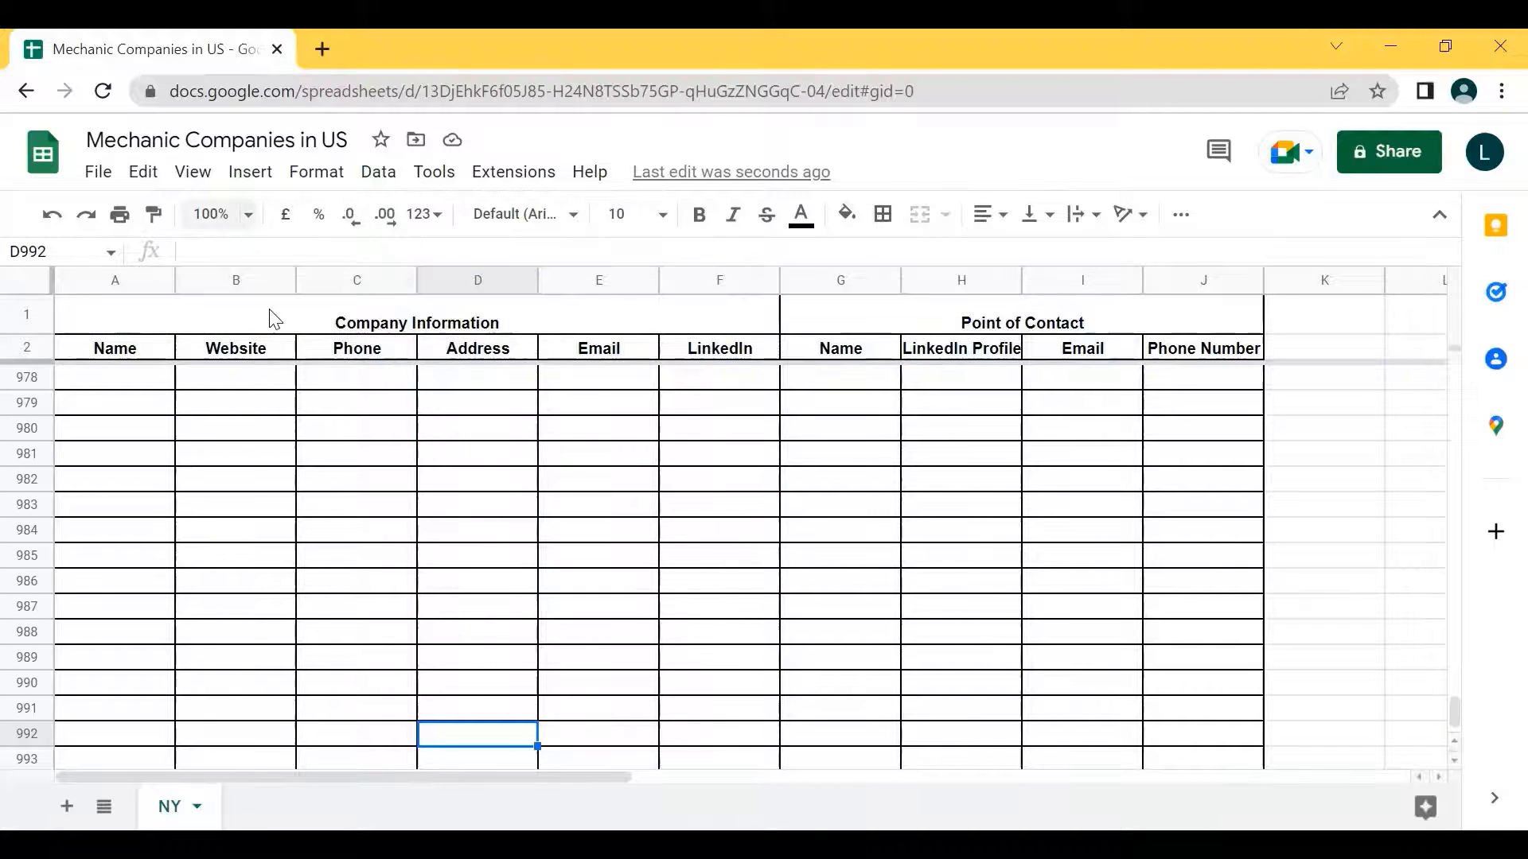
click(274, 319)
key(ctrl+shift+Right)
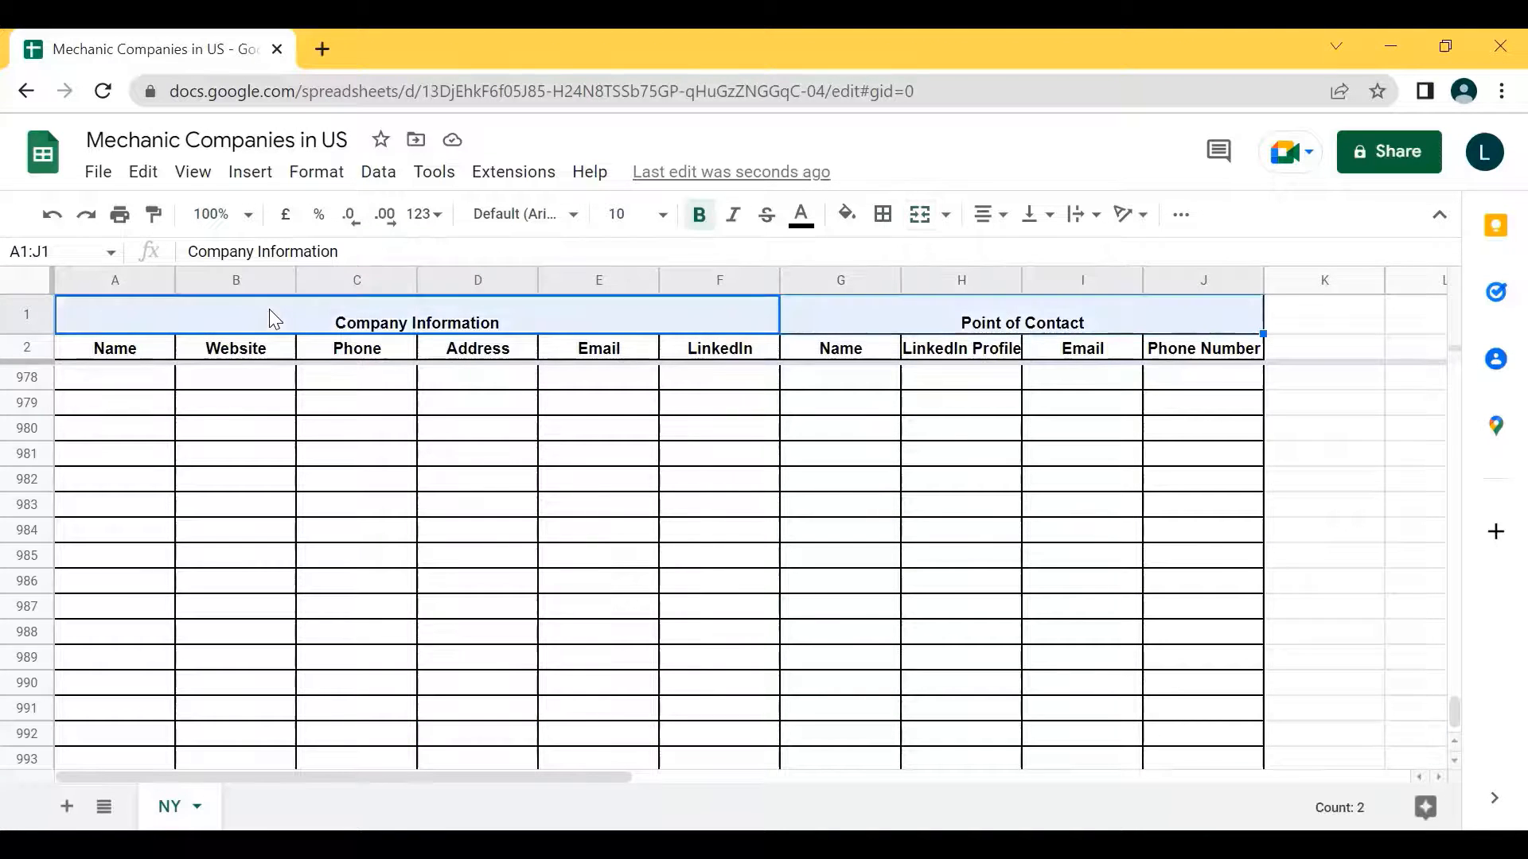
key(ctrl+shift+Down)
key(ctrl+shift+Down)
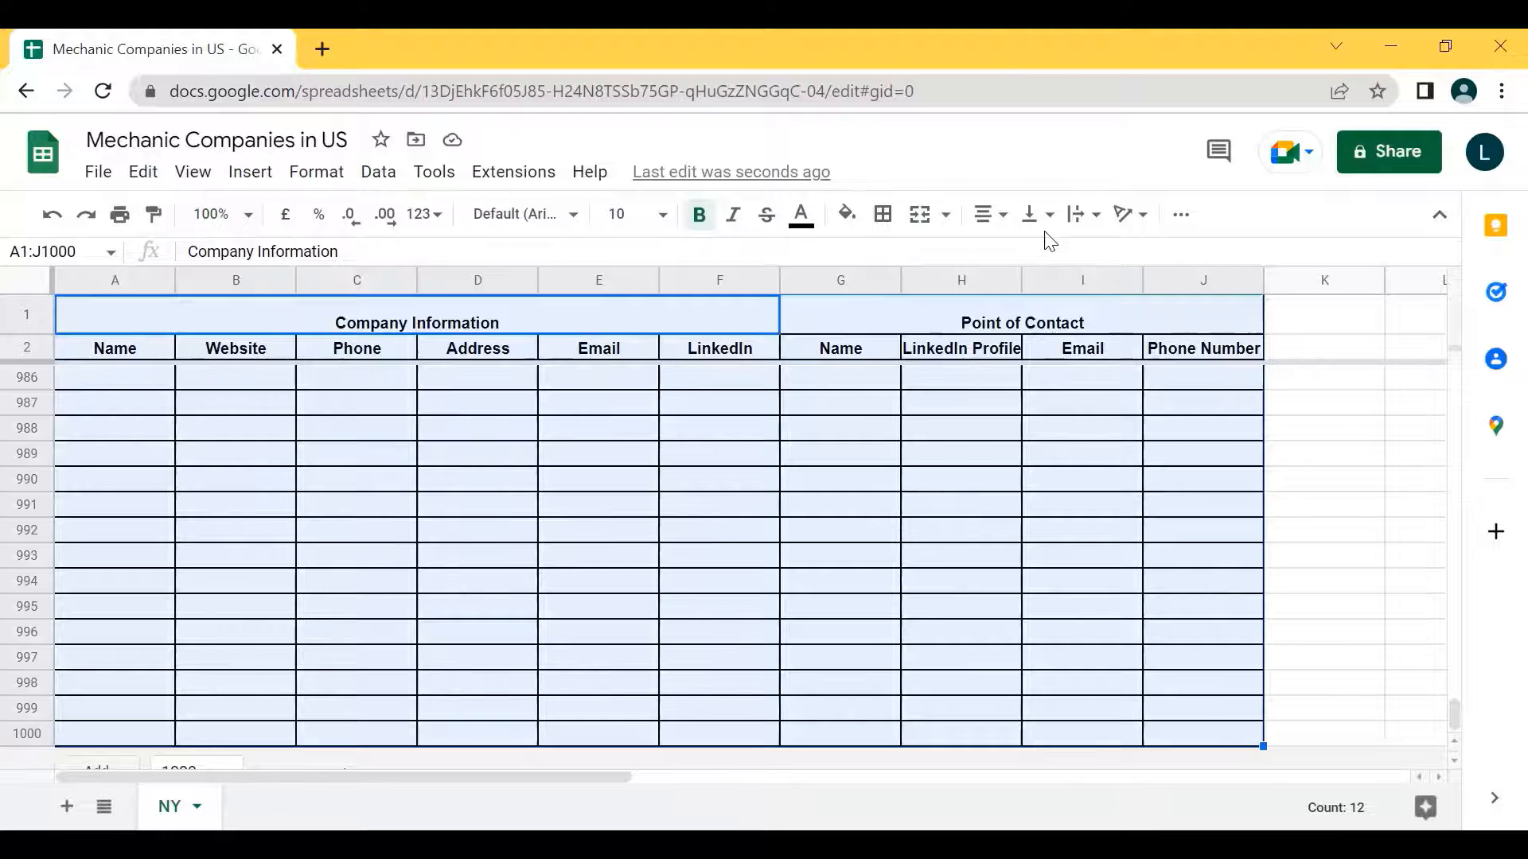
scroll(786, 404, up, 5)
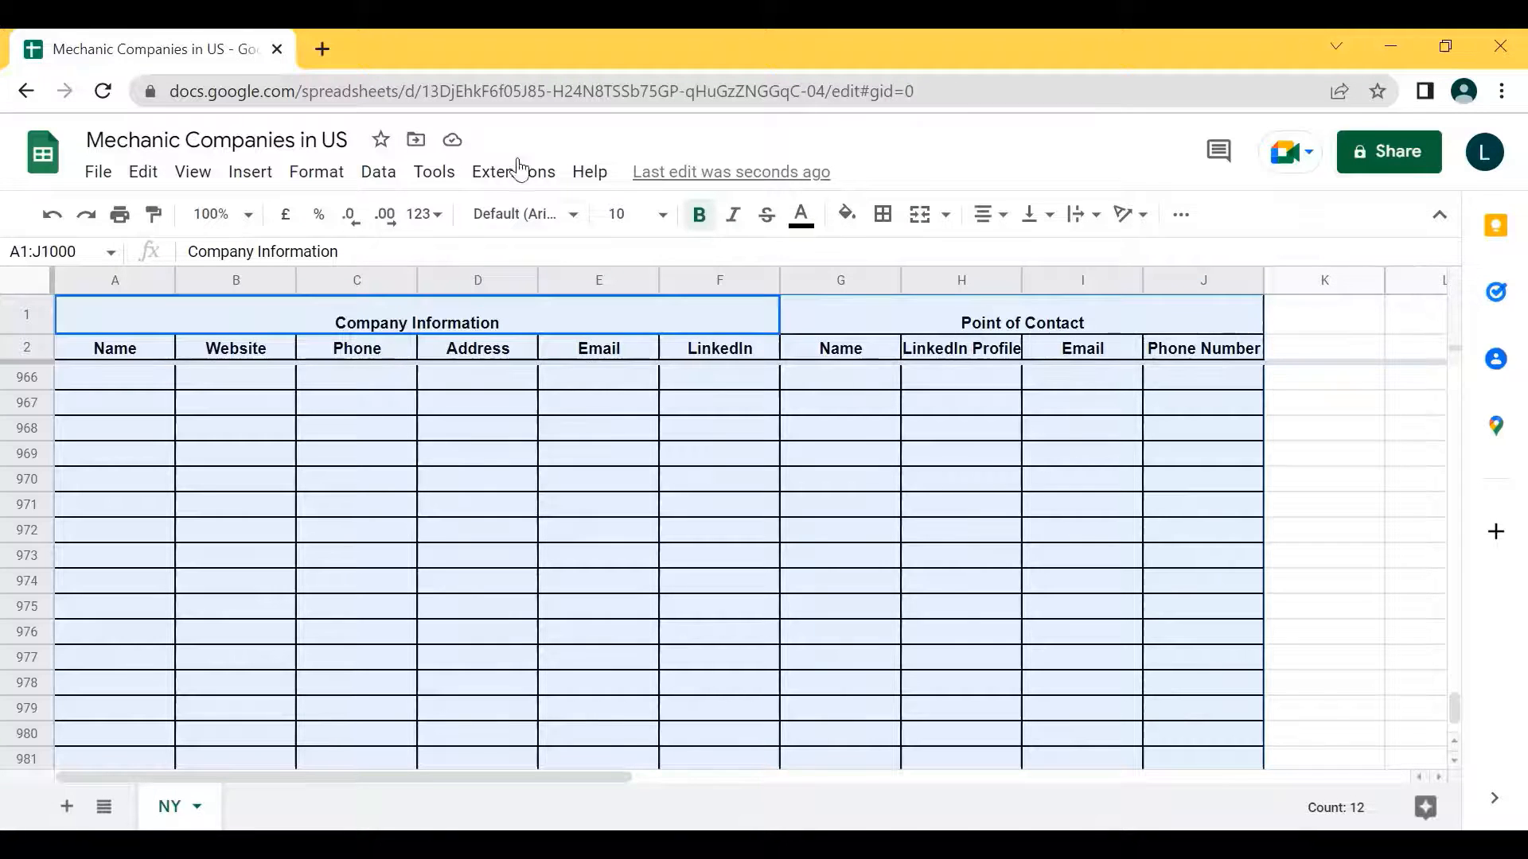
click(1032, 225)
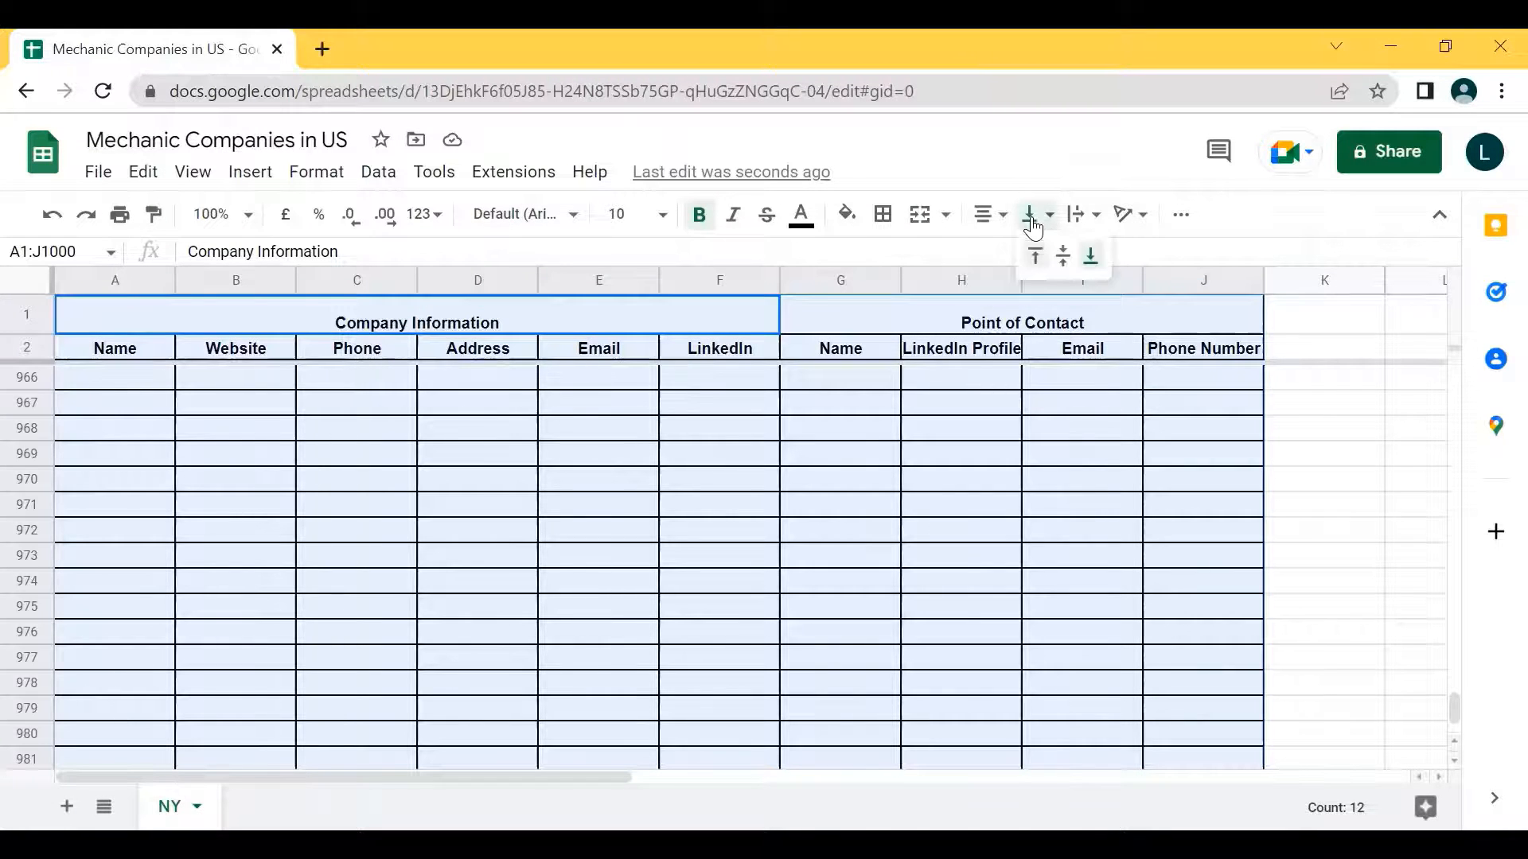
click(1032, 226)
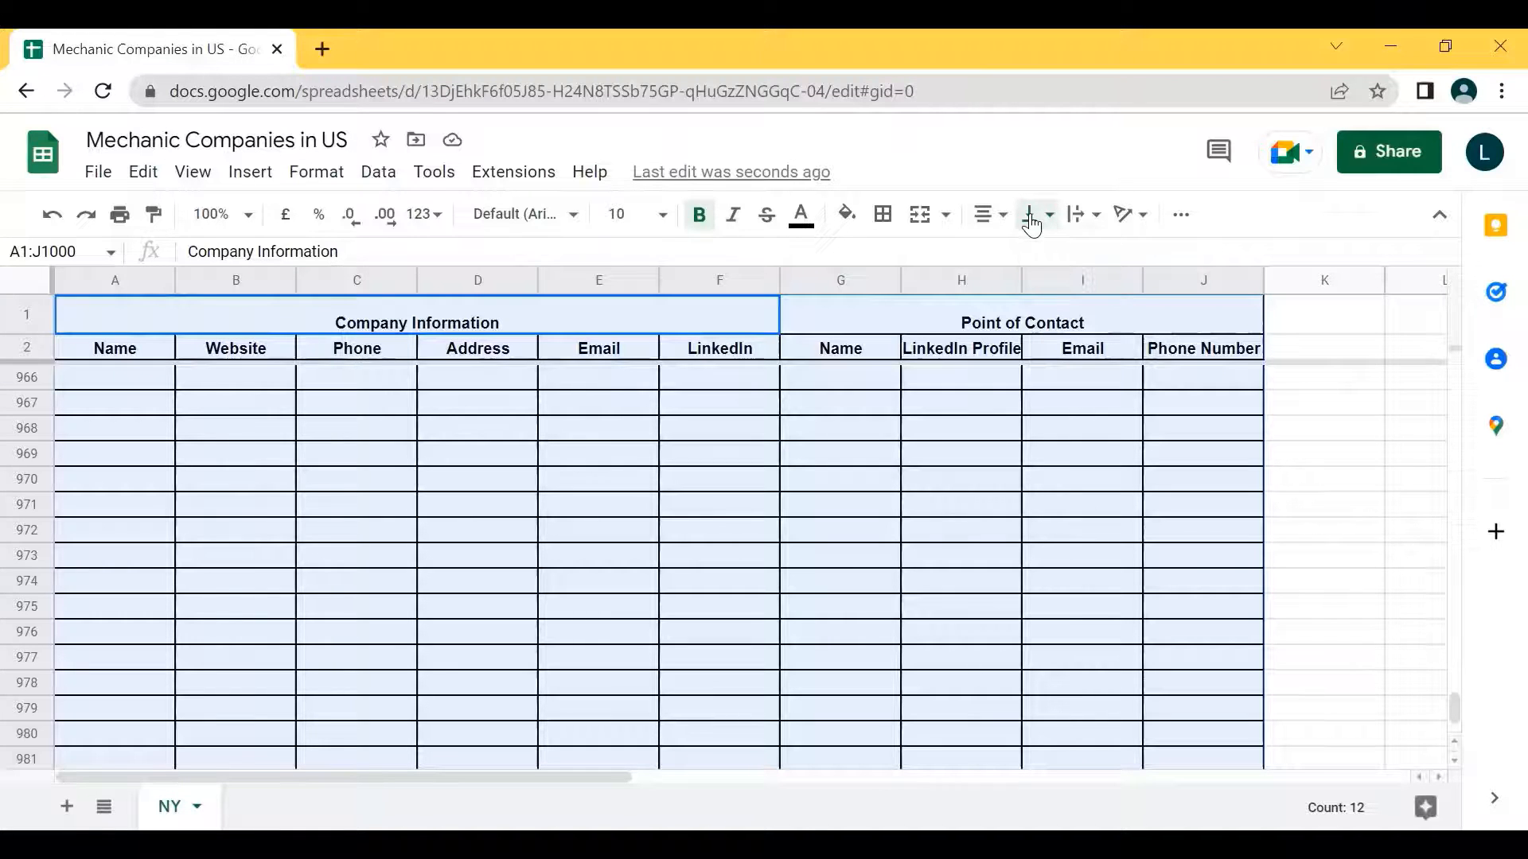
click(1031, 227)
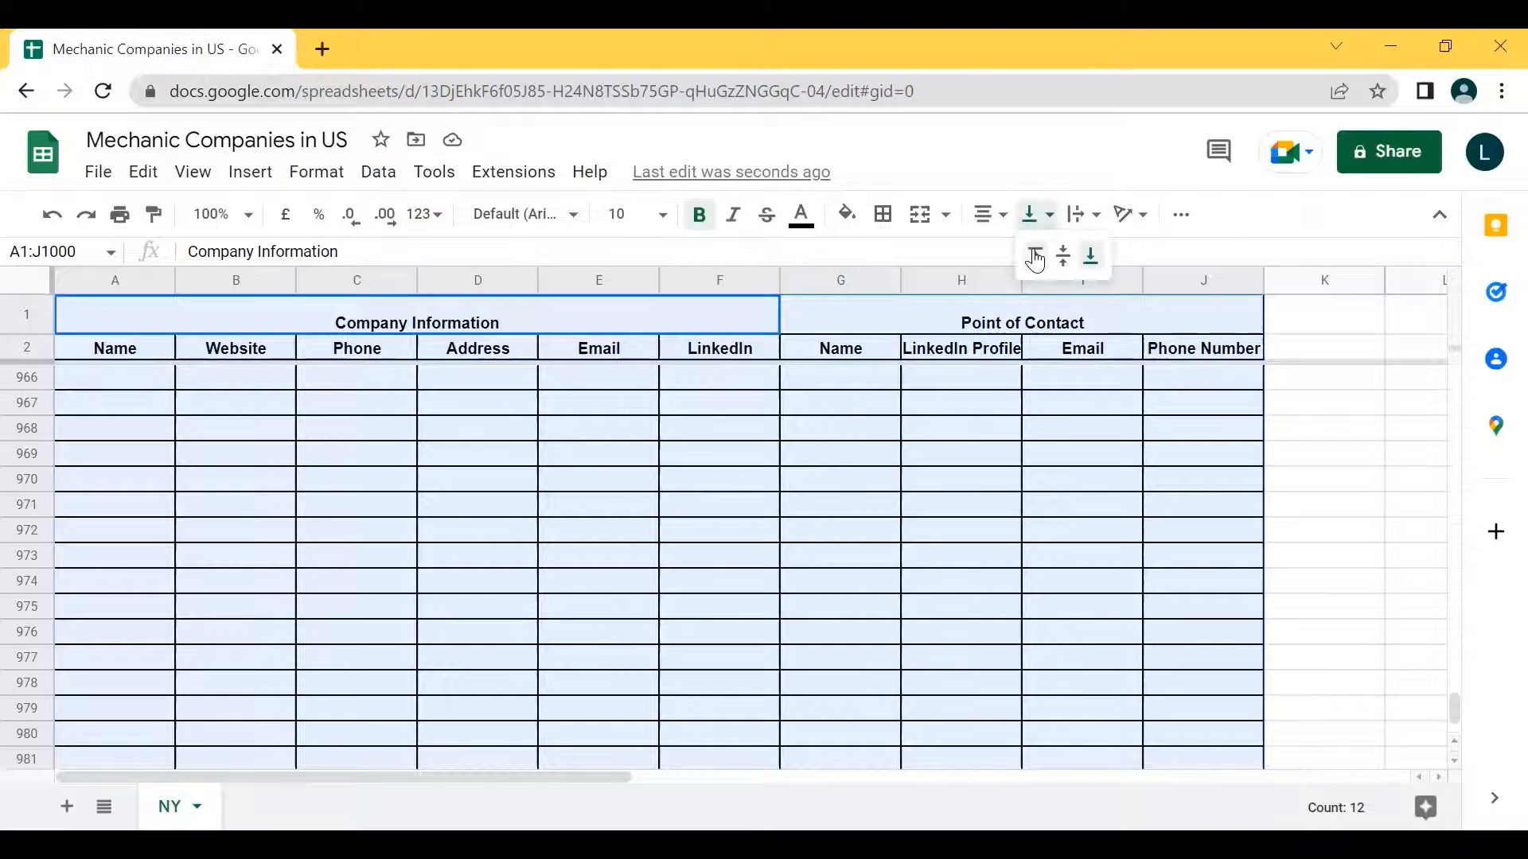
click(1032, 253)
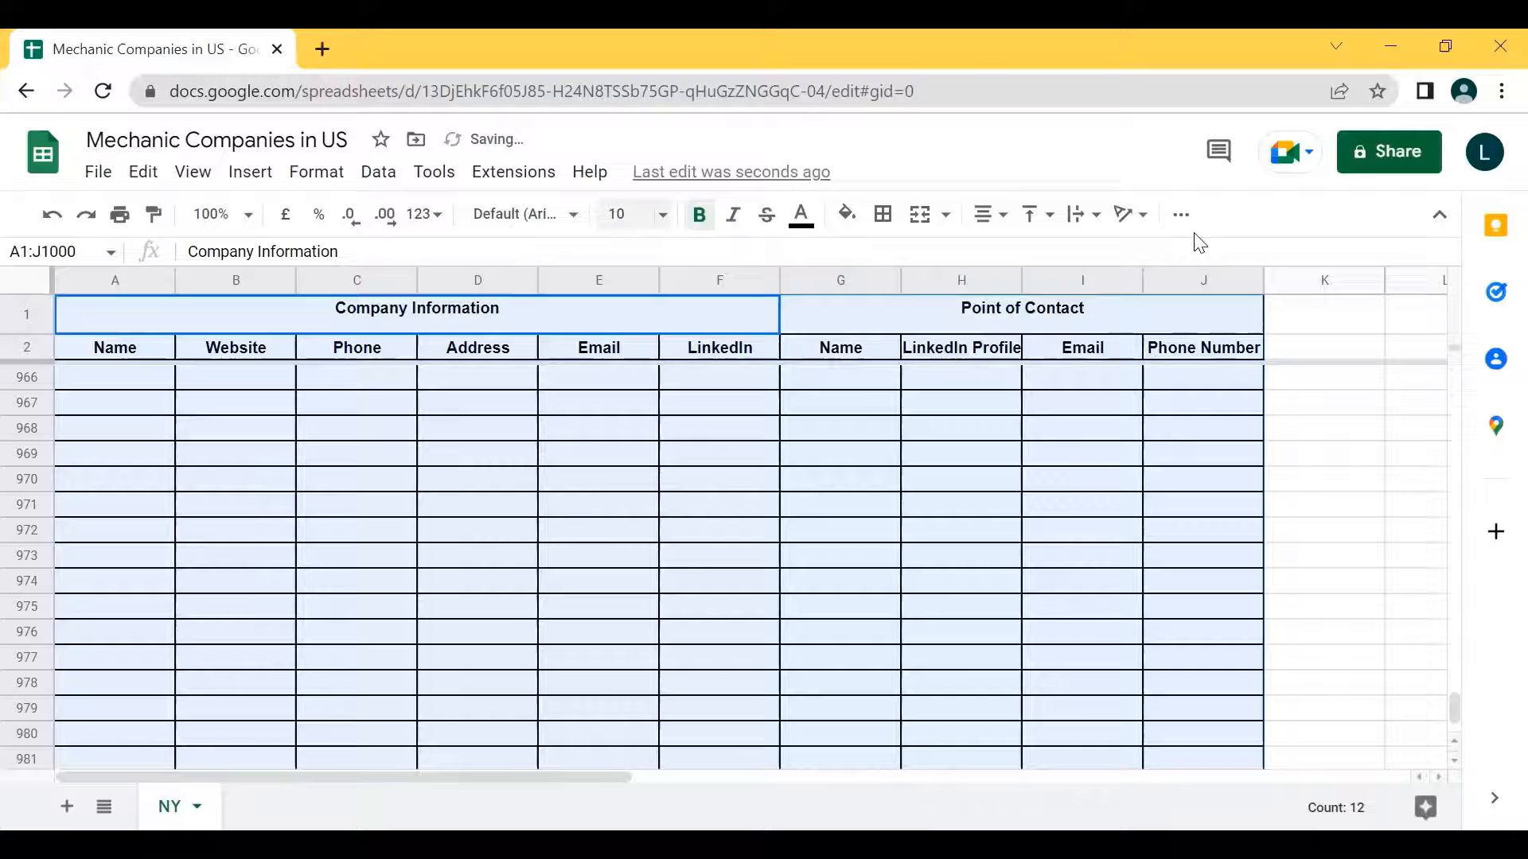
click(1037, 224)
click(1064, 256)
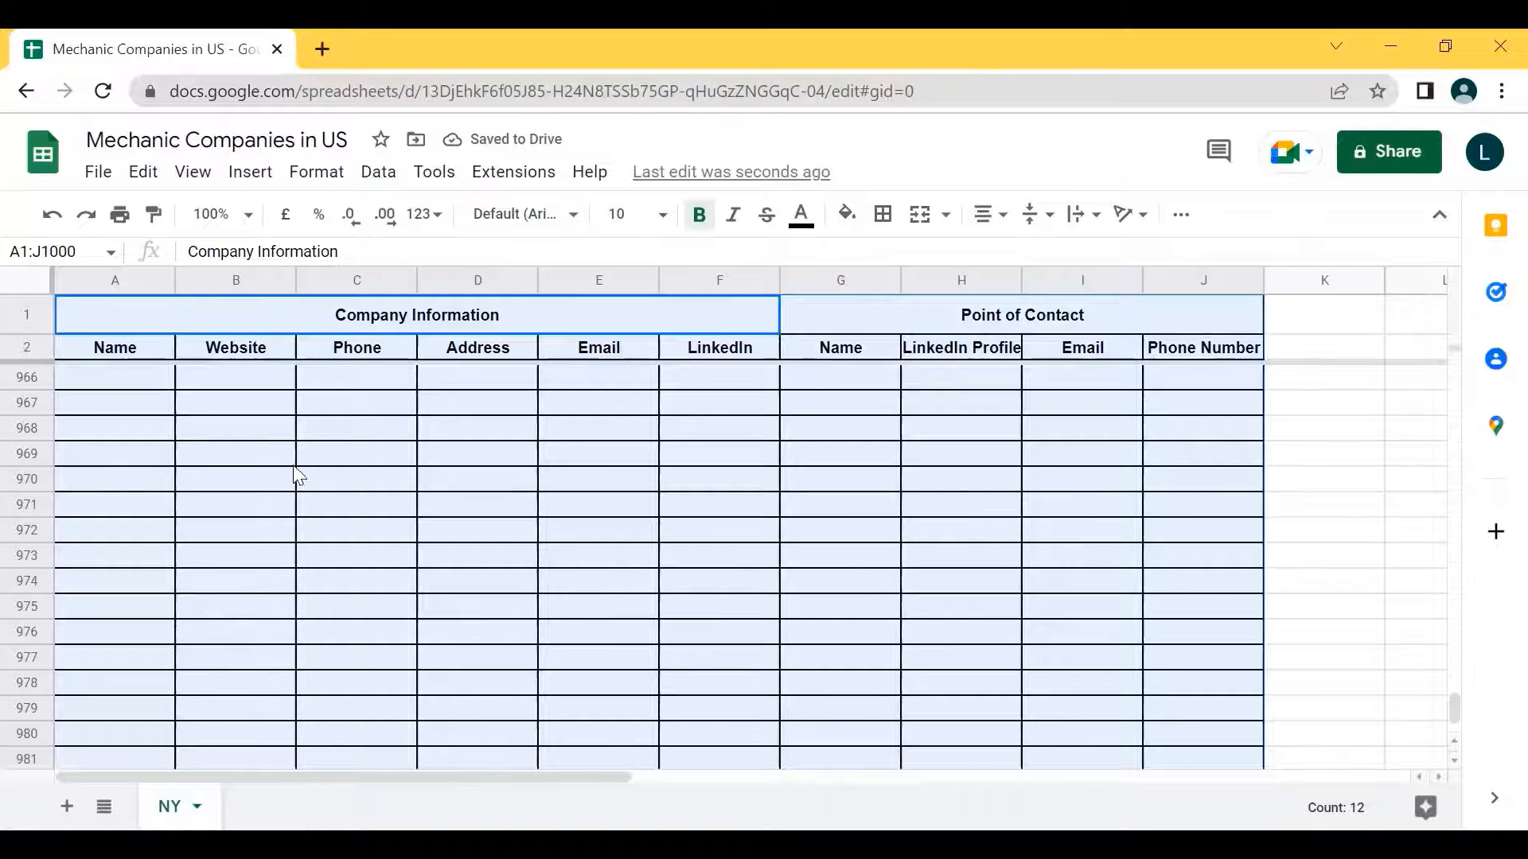
- Apply alternating colours to A1:J1000 using the grey default style with a header
scroll(162, 583, up, 20)
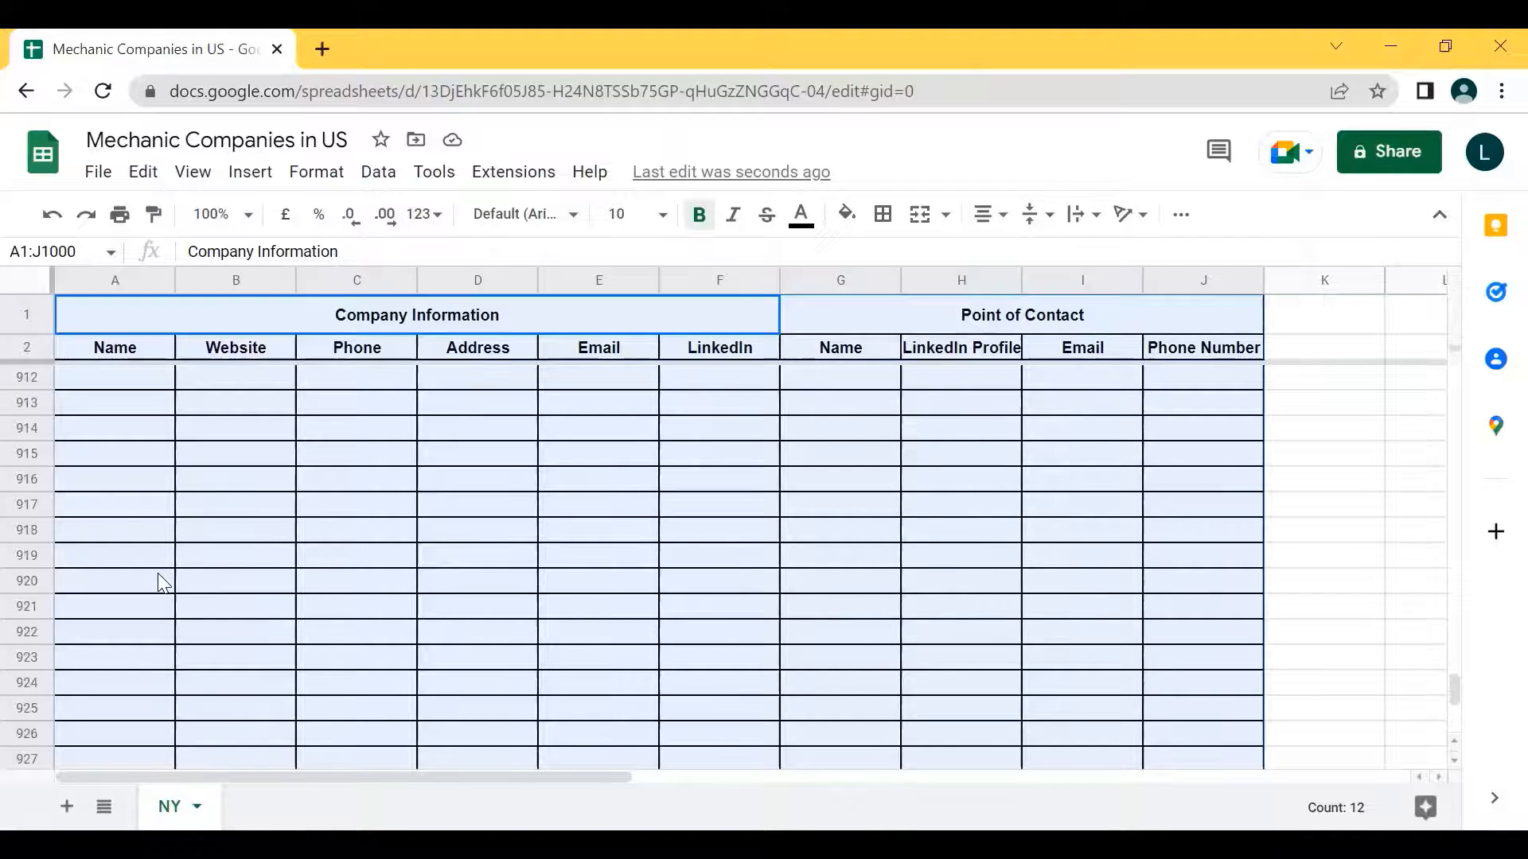
scroll(162, 583, up, 20)
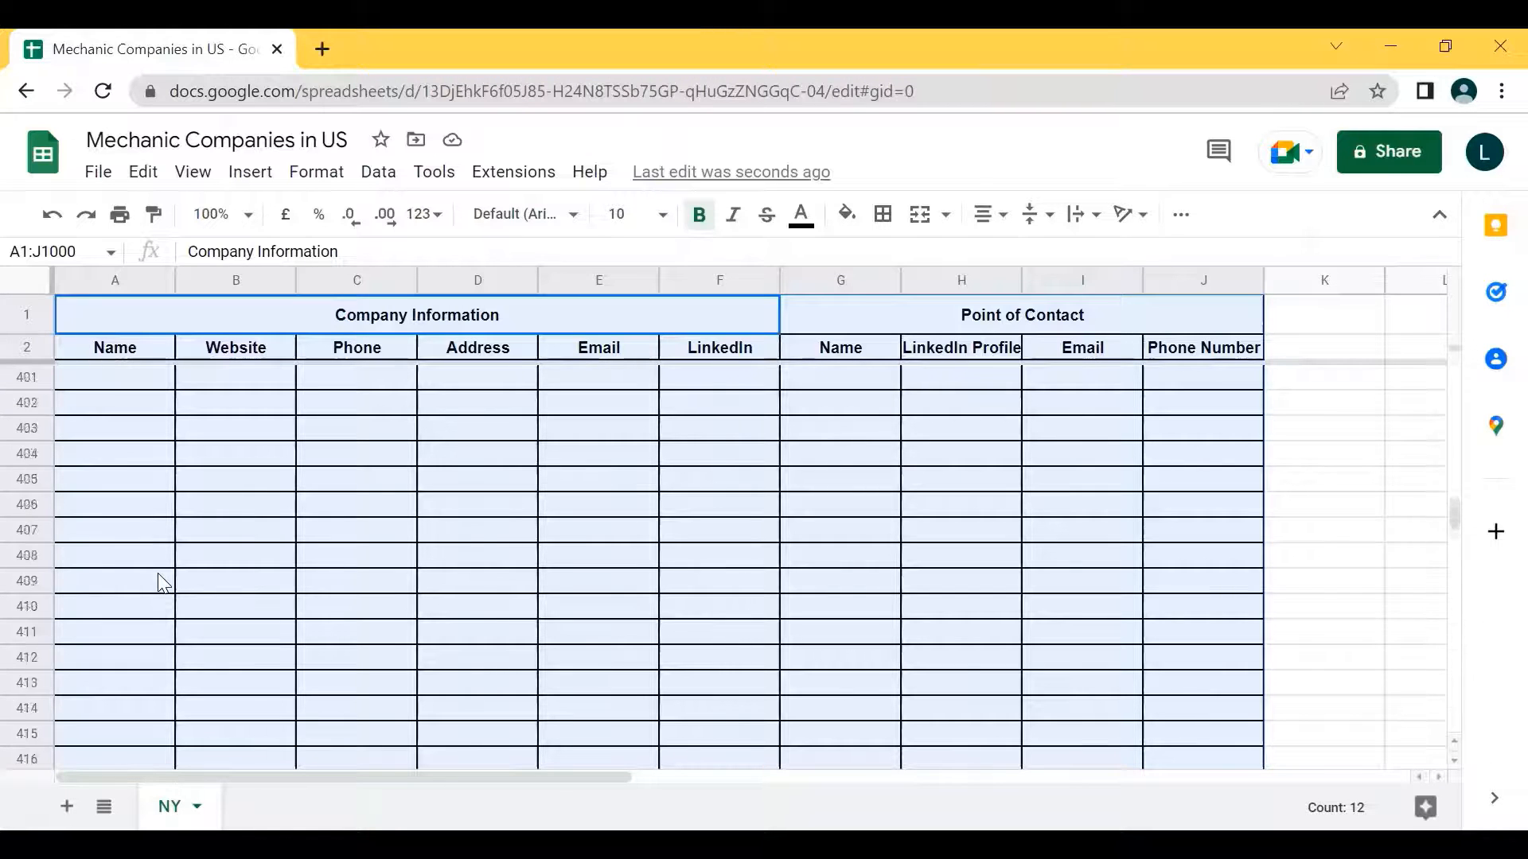
scroll(163, 583, up, 8)
key(ctrl+shift+Down)
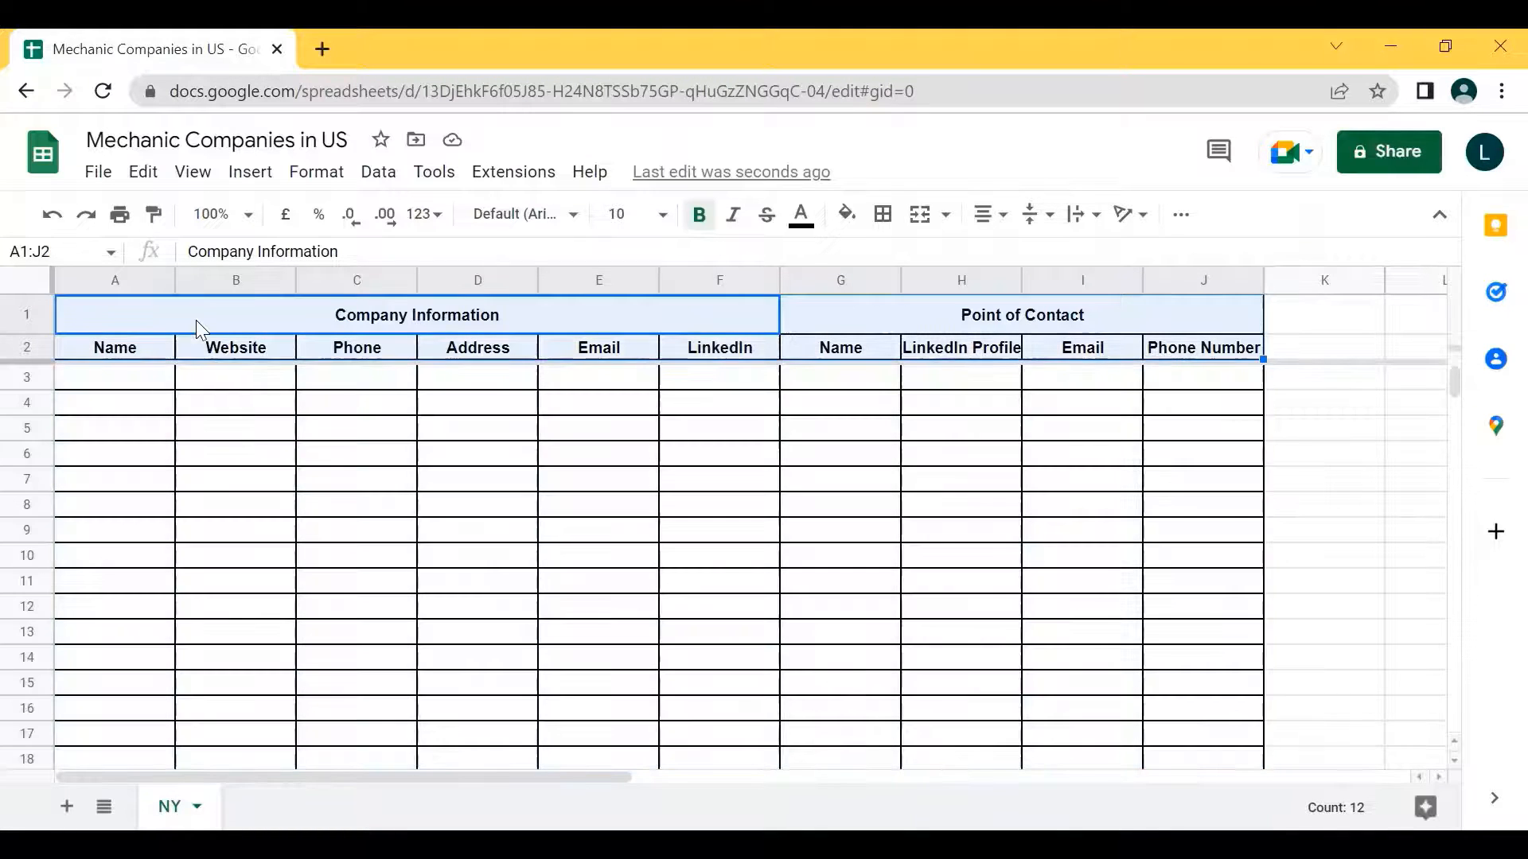
key(ctrl+shift+Down)
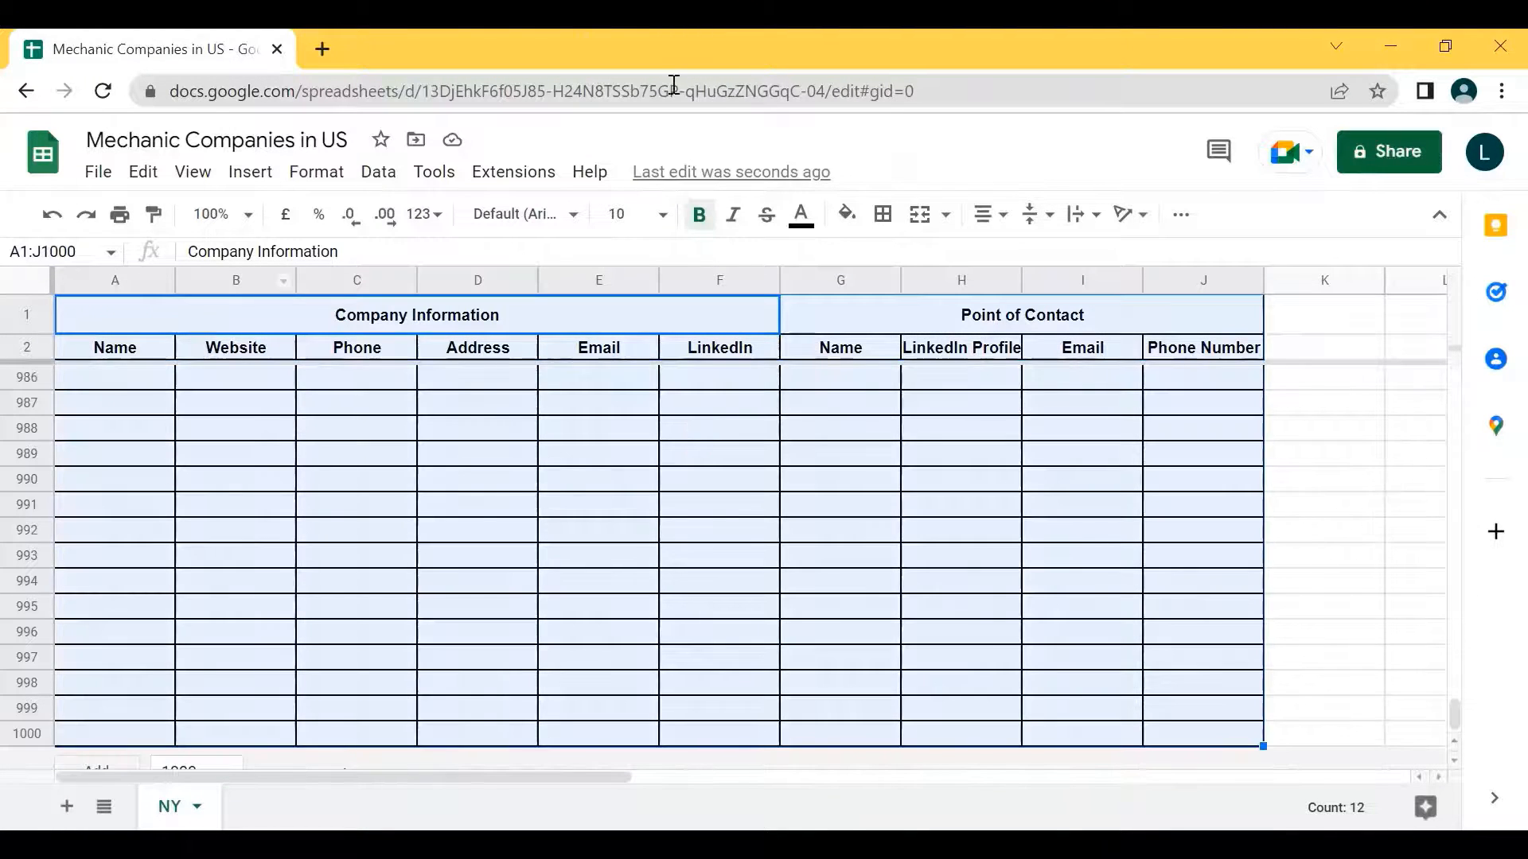
click(847, 214)
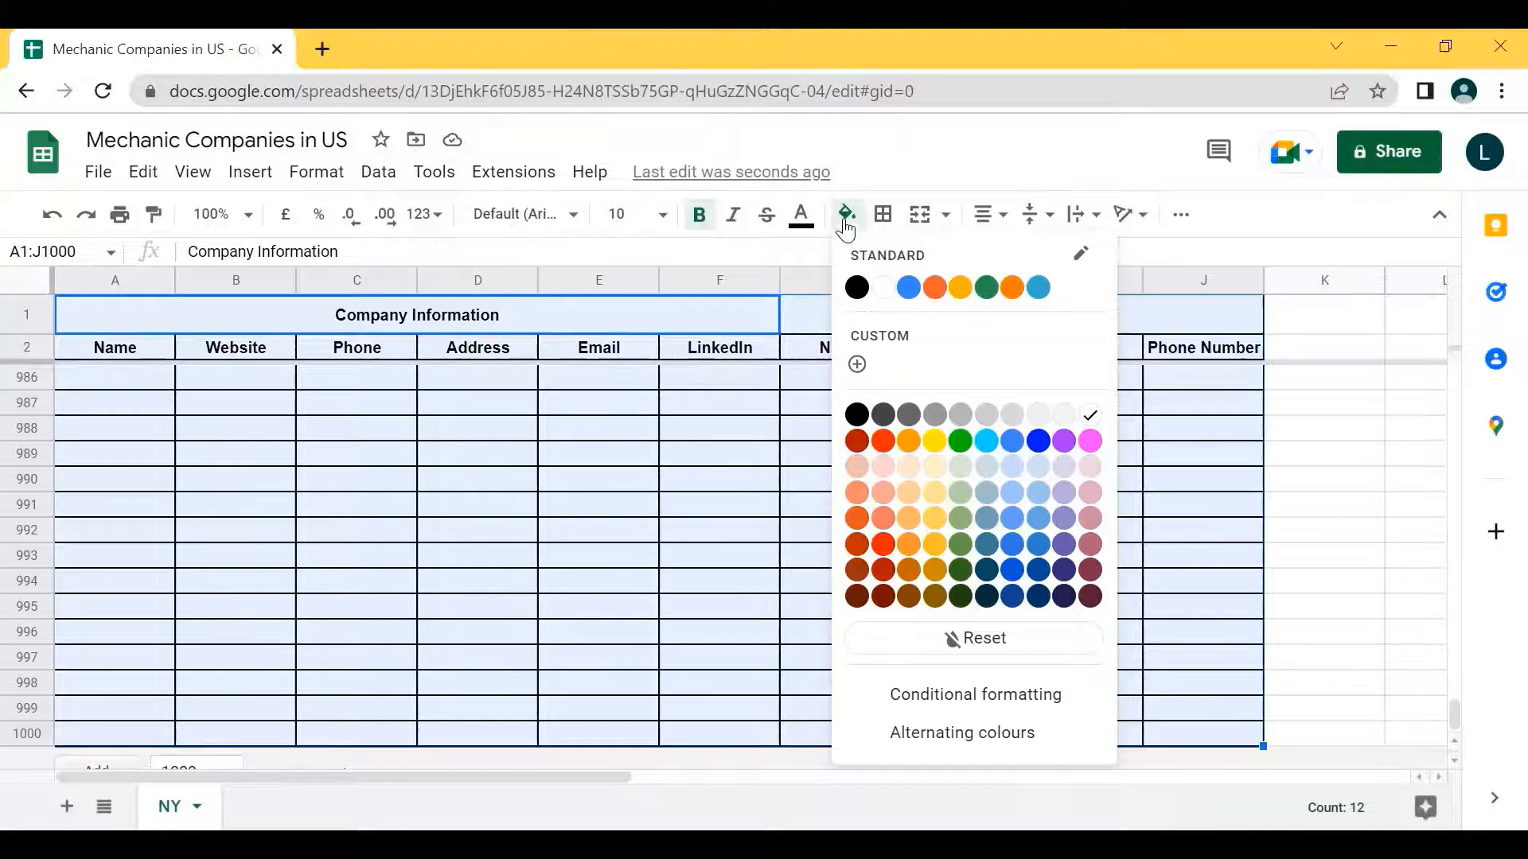
click(846, 215)
click(846, 223)
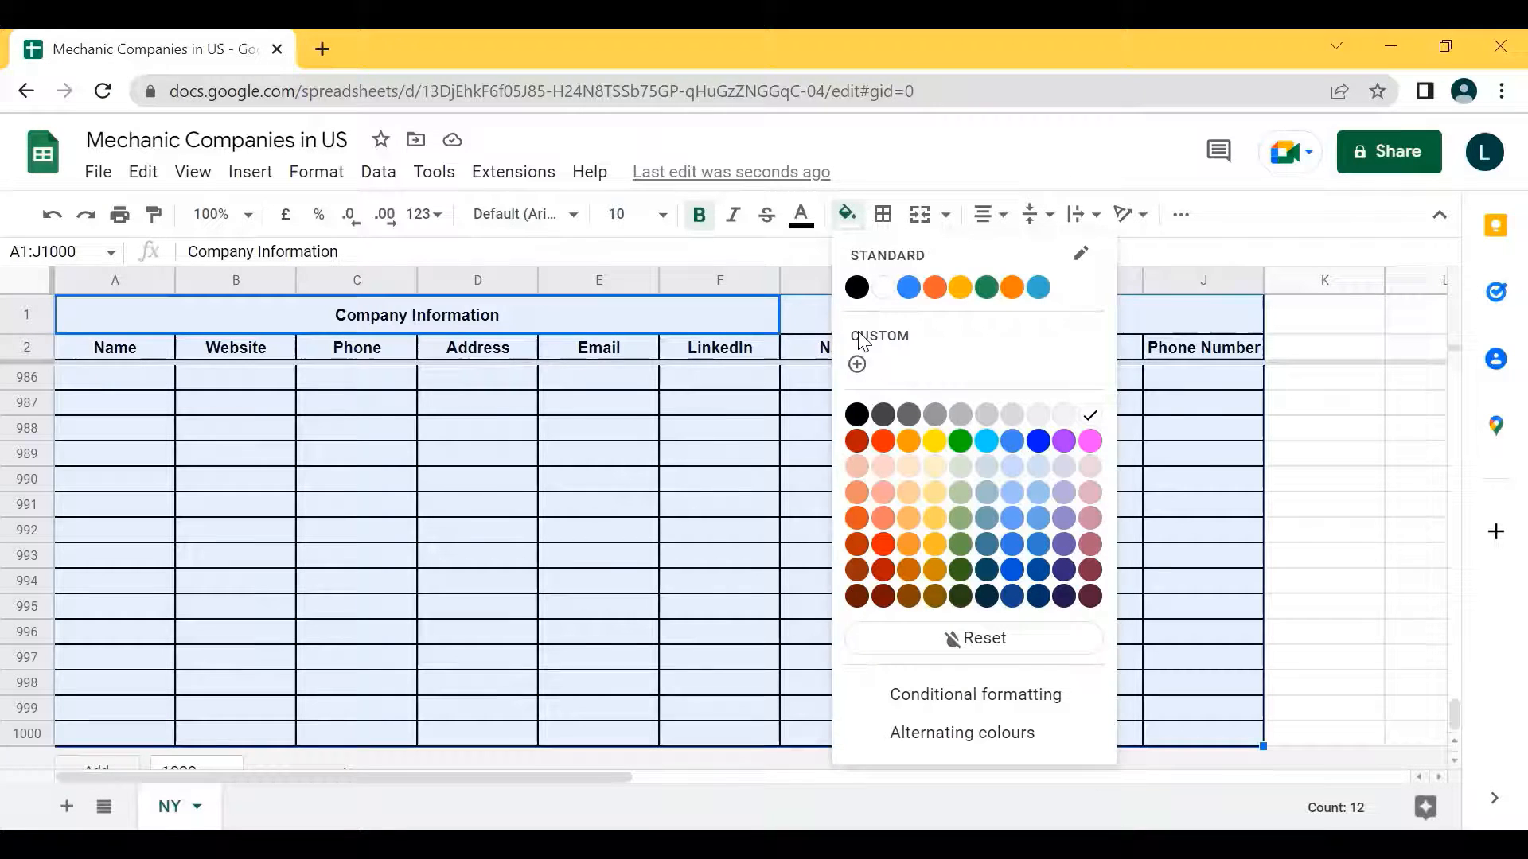
click(945, 733)
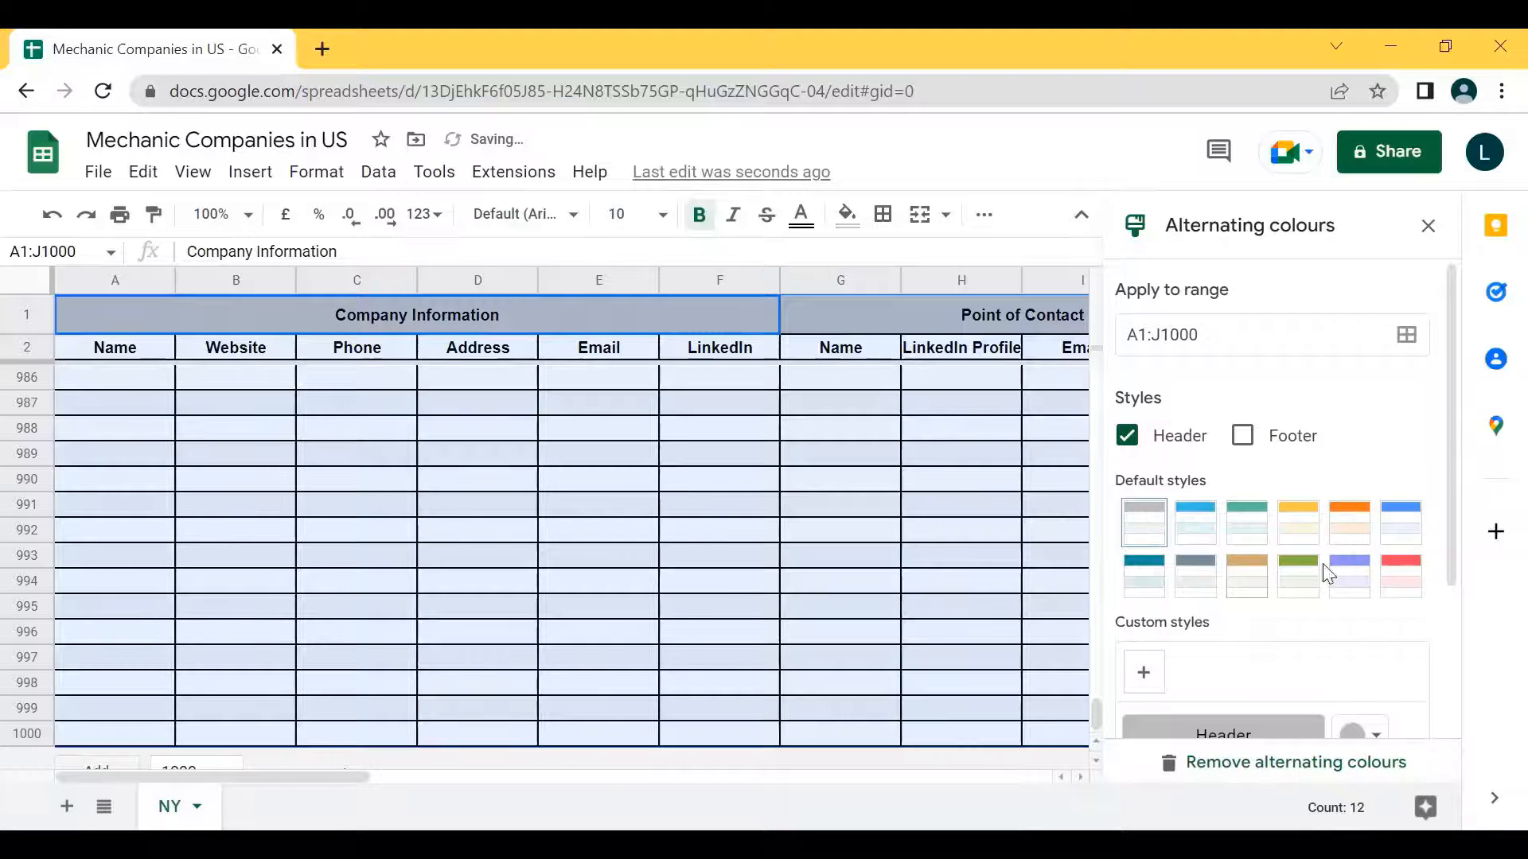
scroll(1162, 549, down, 1)
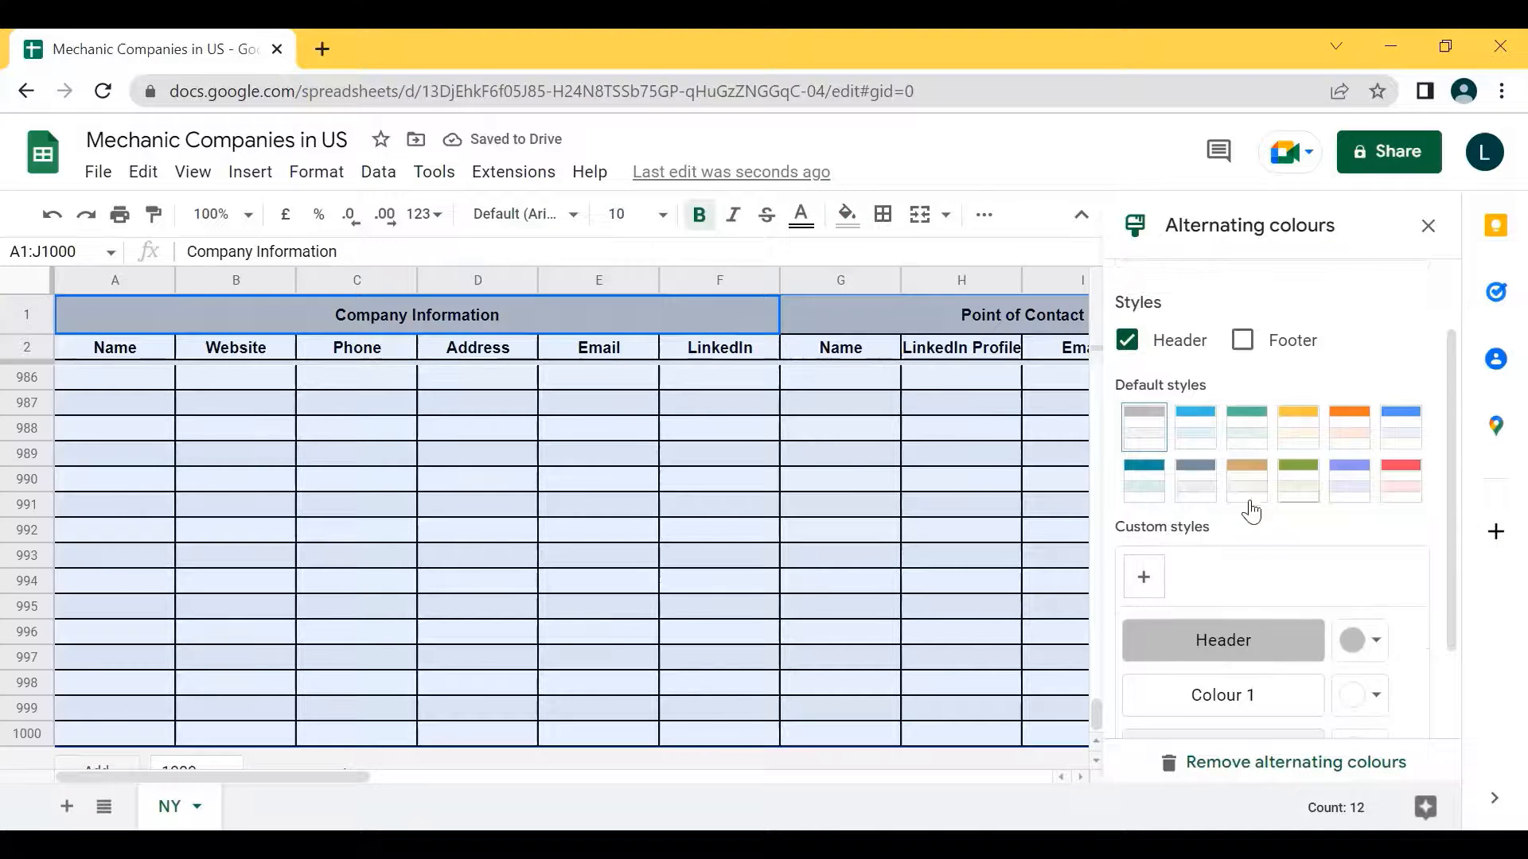
click(1131, 428)
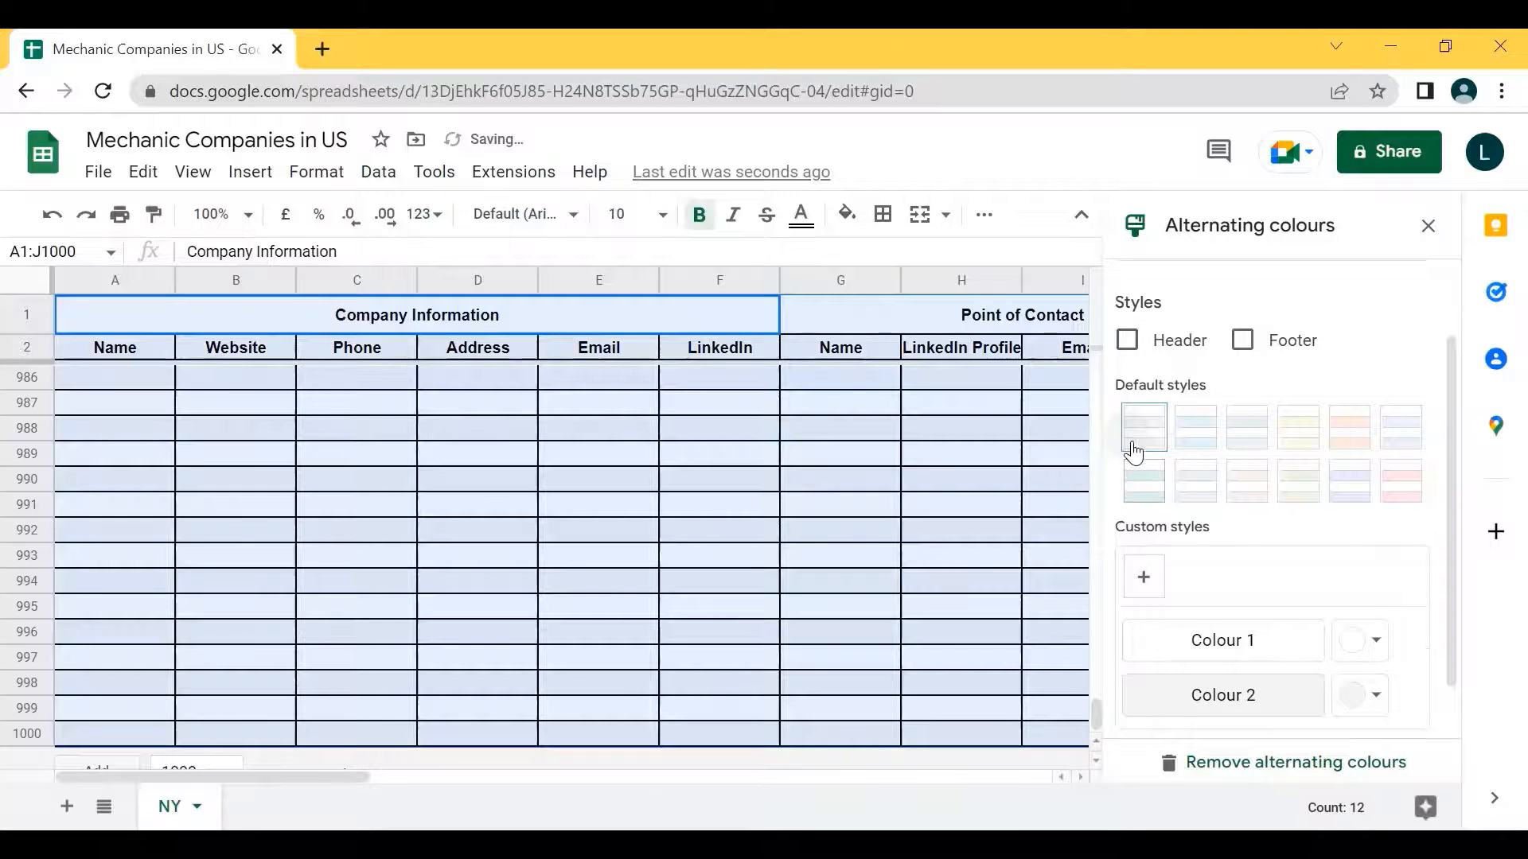
click(1133, 446)
scroll(1227, 649, down, 3)
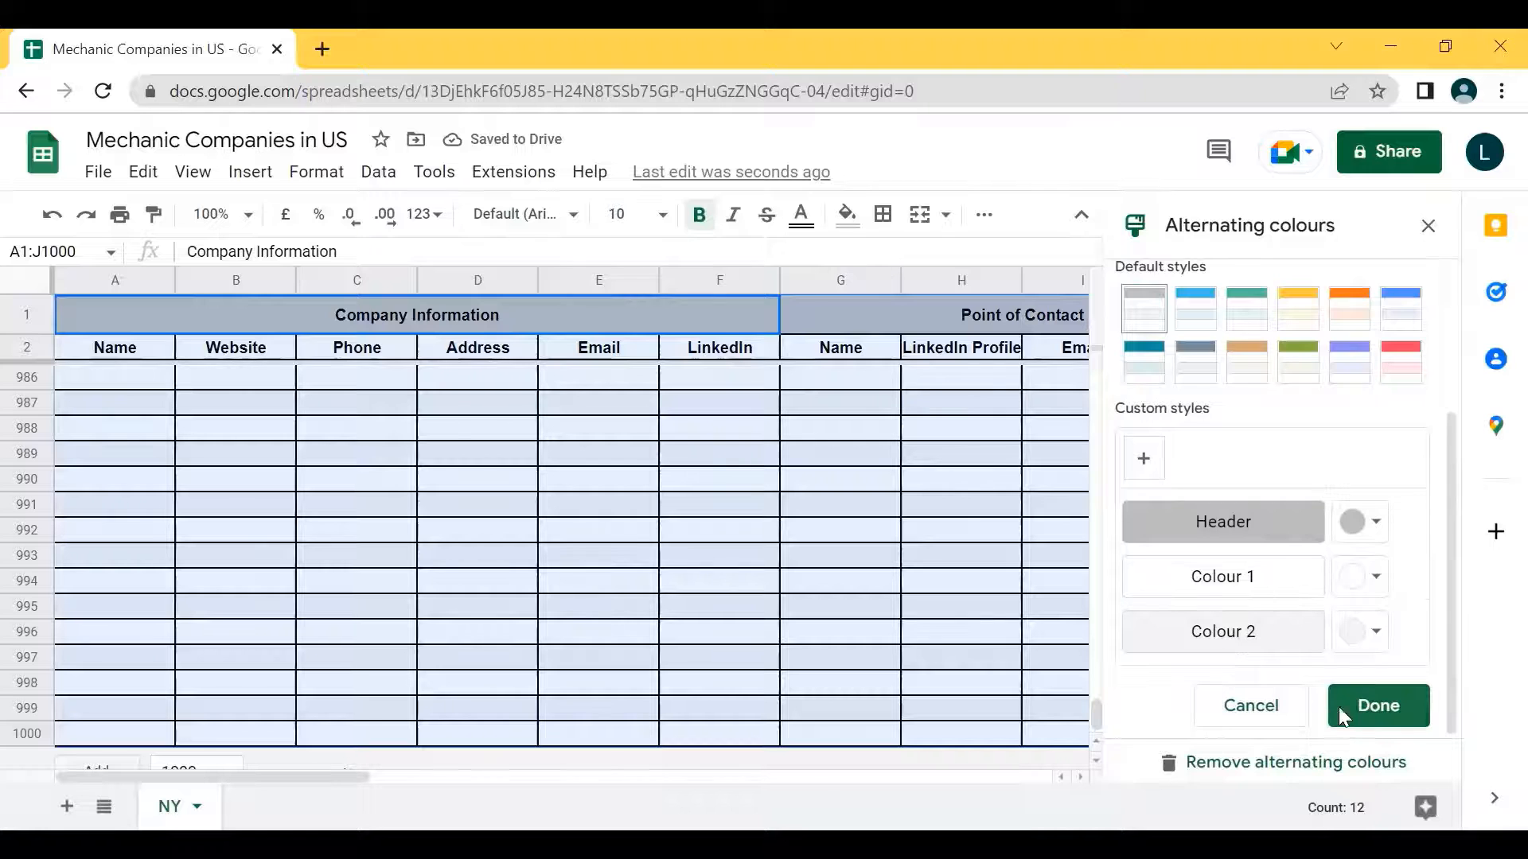
click(1360, 707)
- Review the alternating row colours and borders from the end of the table back up through its rows
click(531, 589)
key(Up)
key(Up)
key(Up)
key(Up)
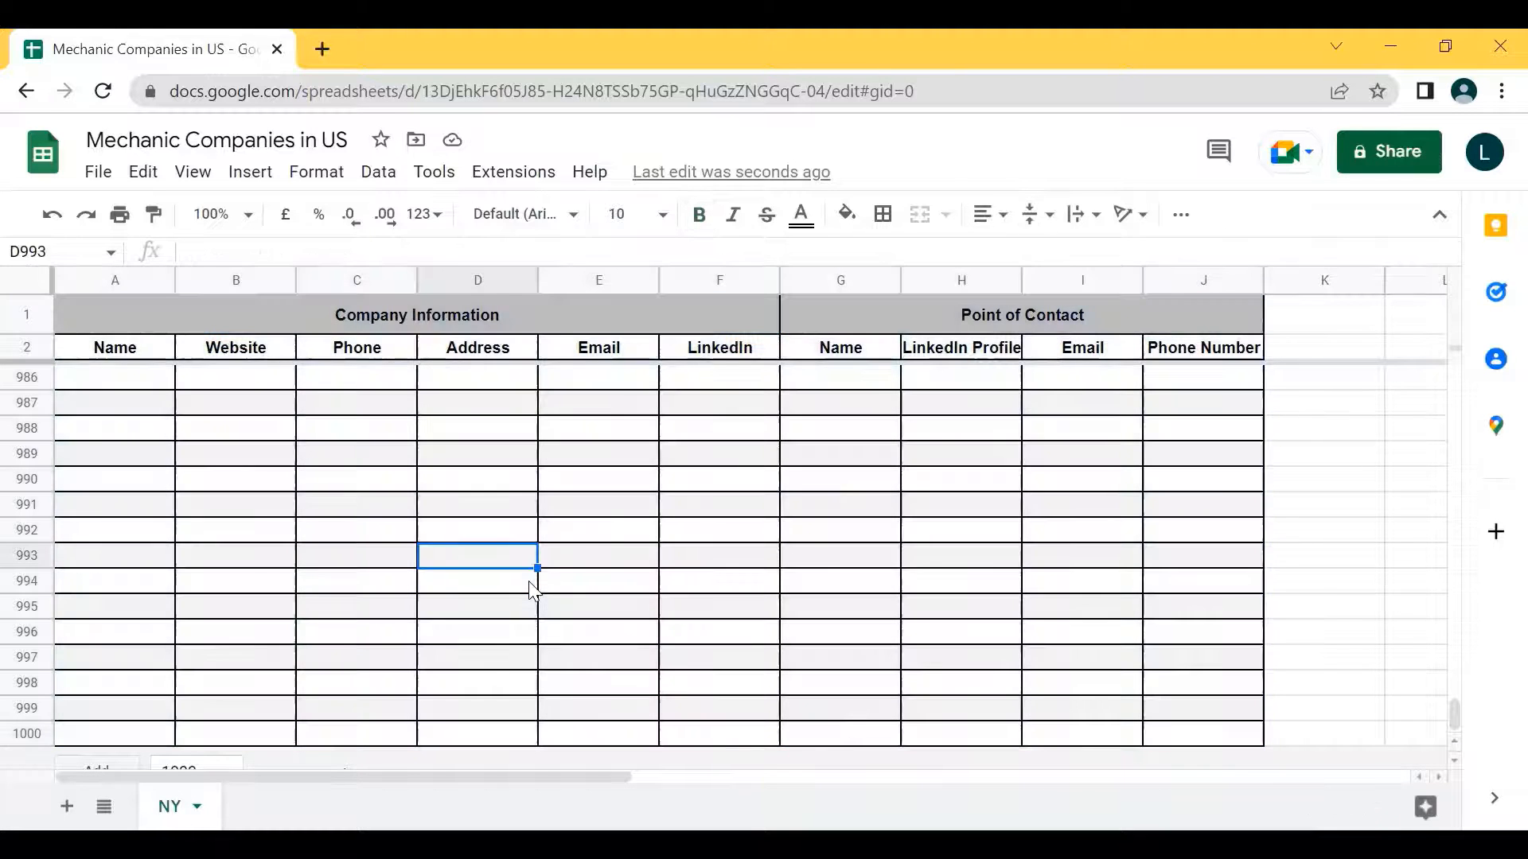
scroll(532, 590, up, 20)
scroll(532, 590, up, 20)
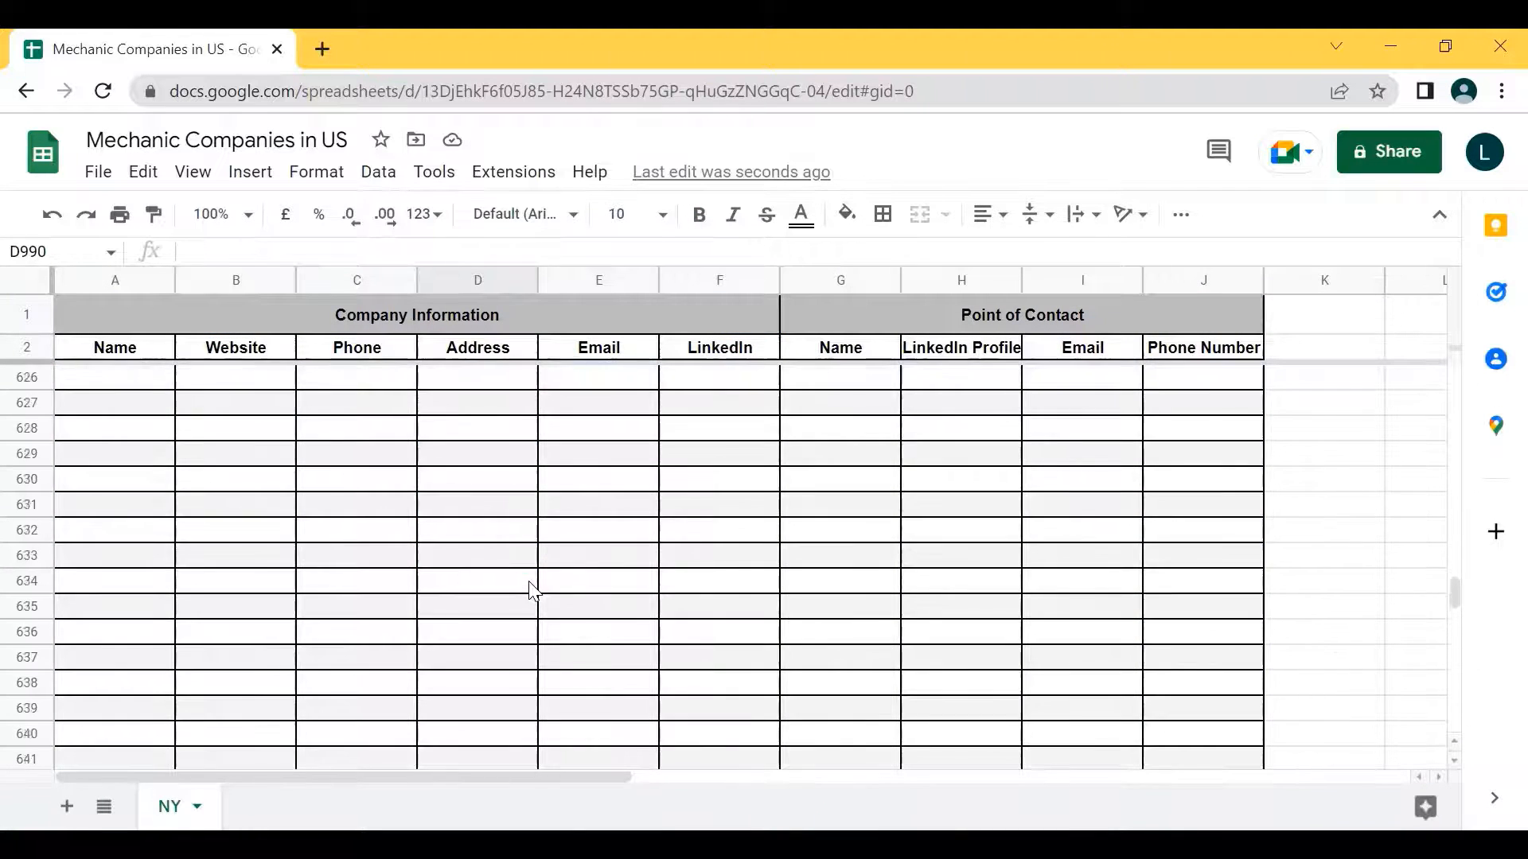
- Enter a long unbroken string of the letter a as sample text in A3, the first cell under Name
scroll(531, 590, up, 20)
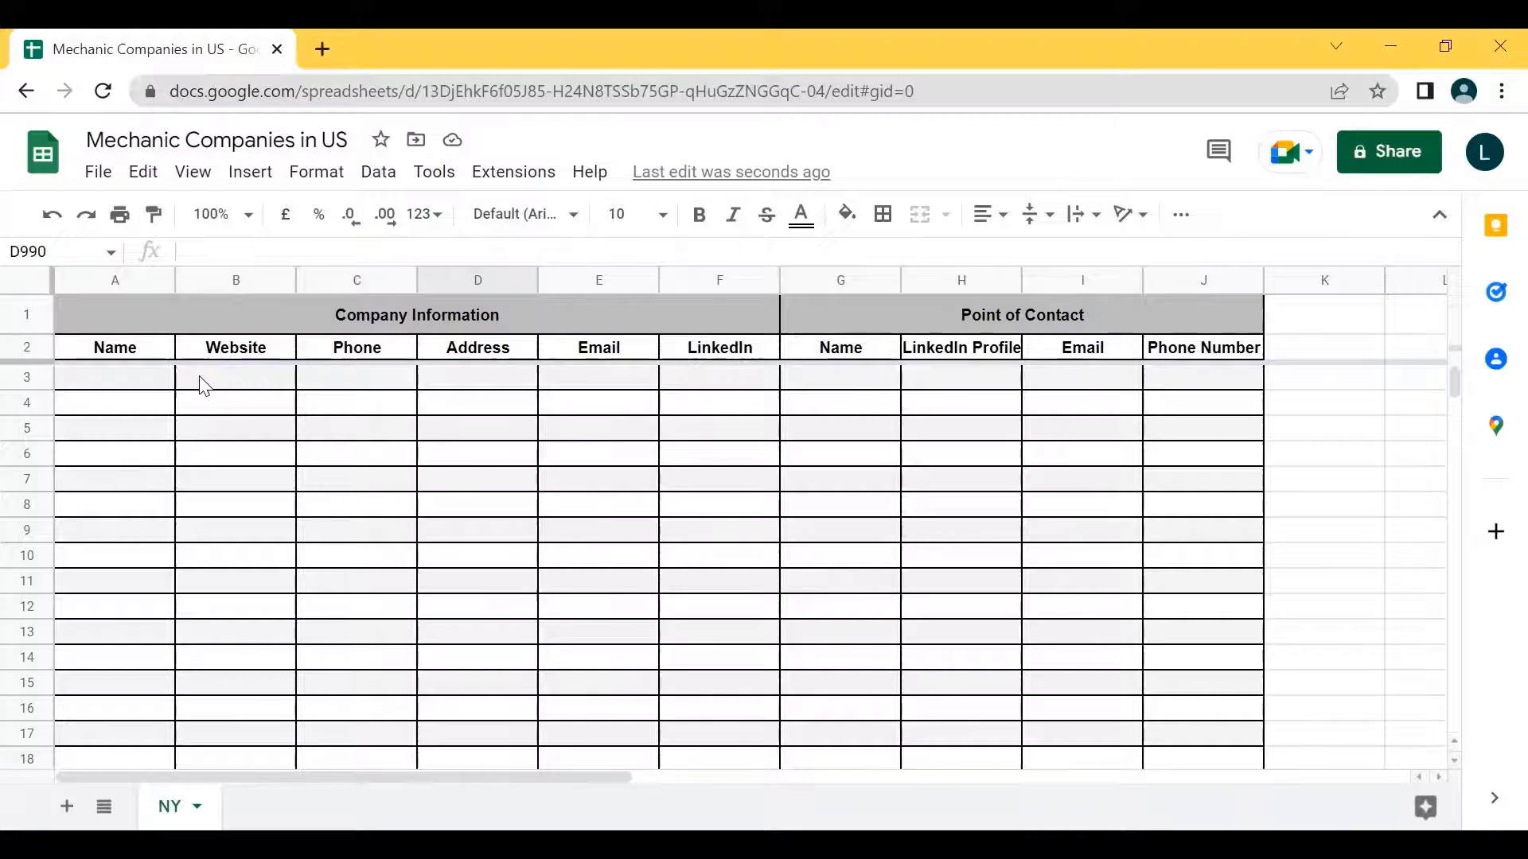
click(142, 397)
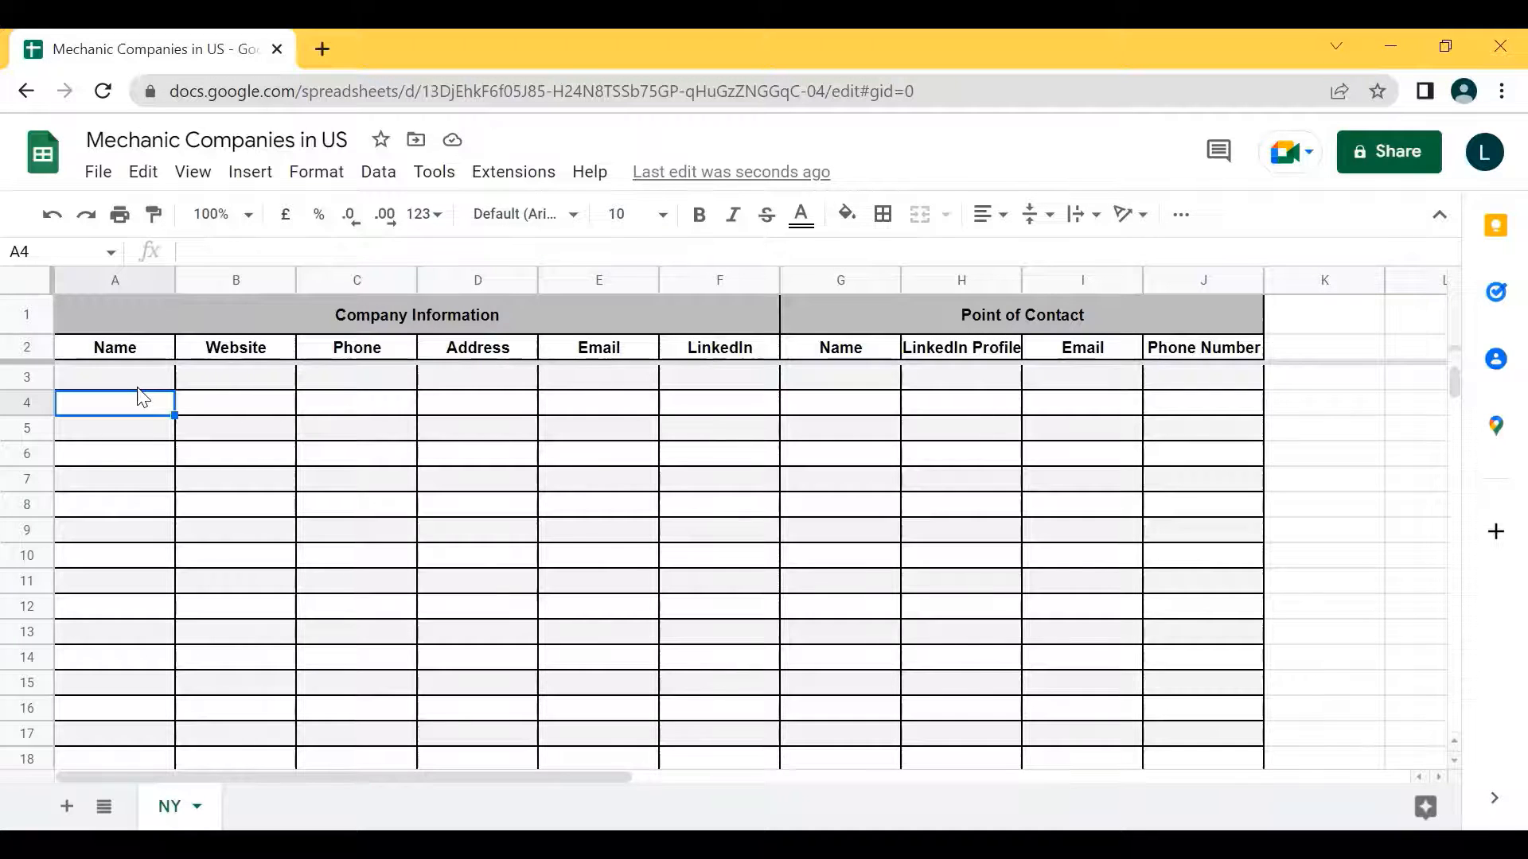
click(236, 381)
click(247, 410)
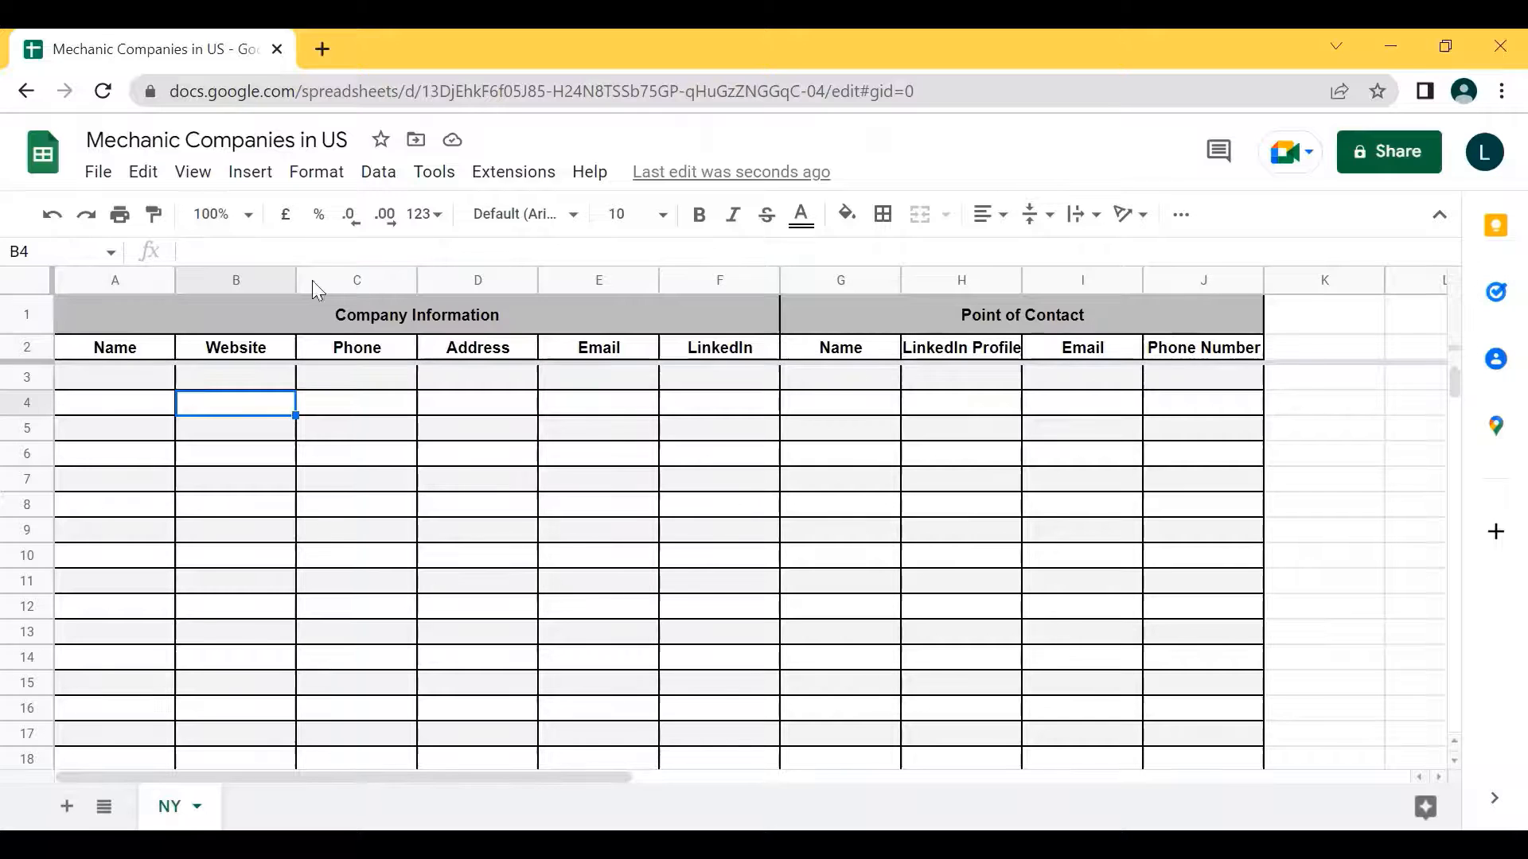
click(160, 362)
click(161, 367)
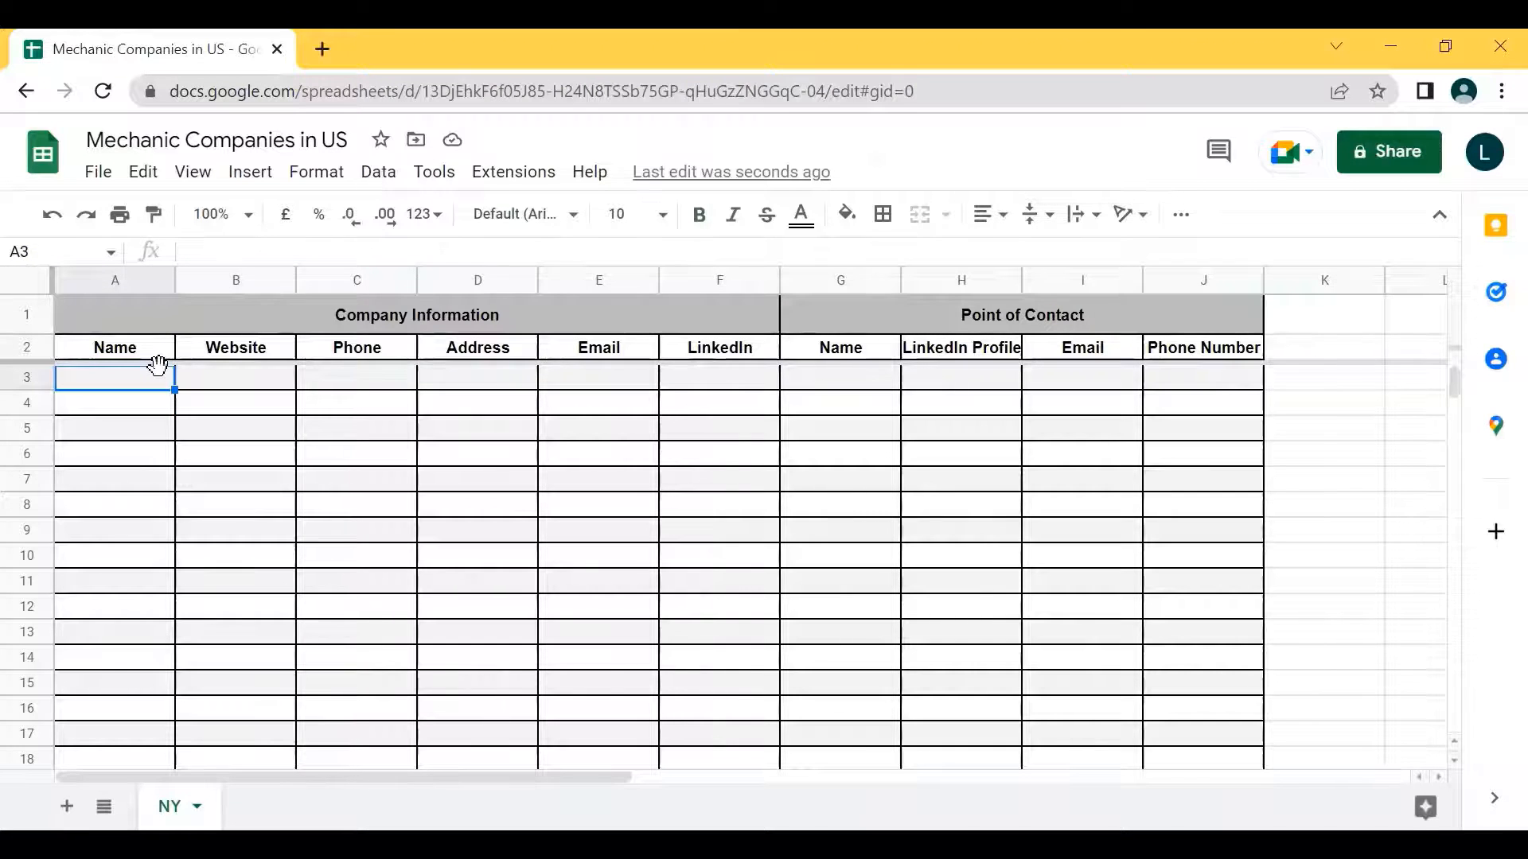
text(aaaaaaaaaaaaaaaaaaaaaaaaaaaaaaaa)
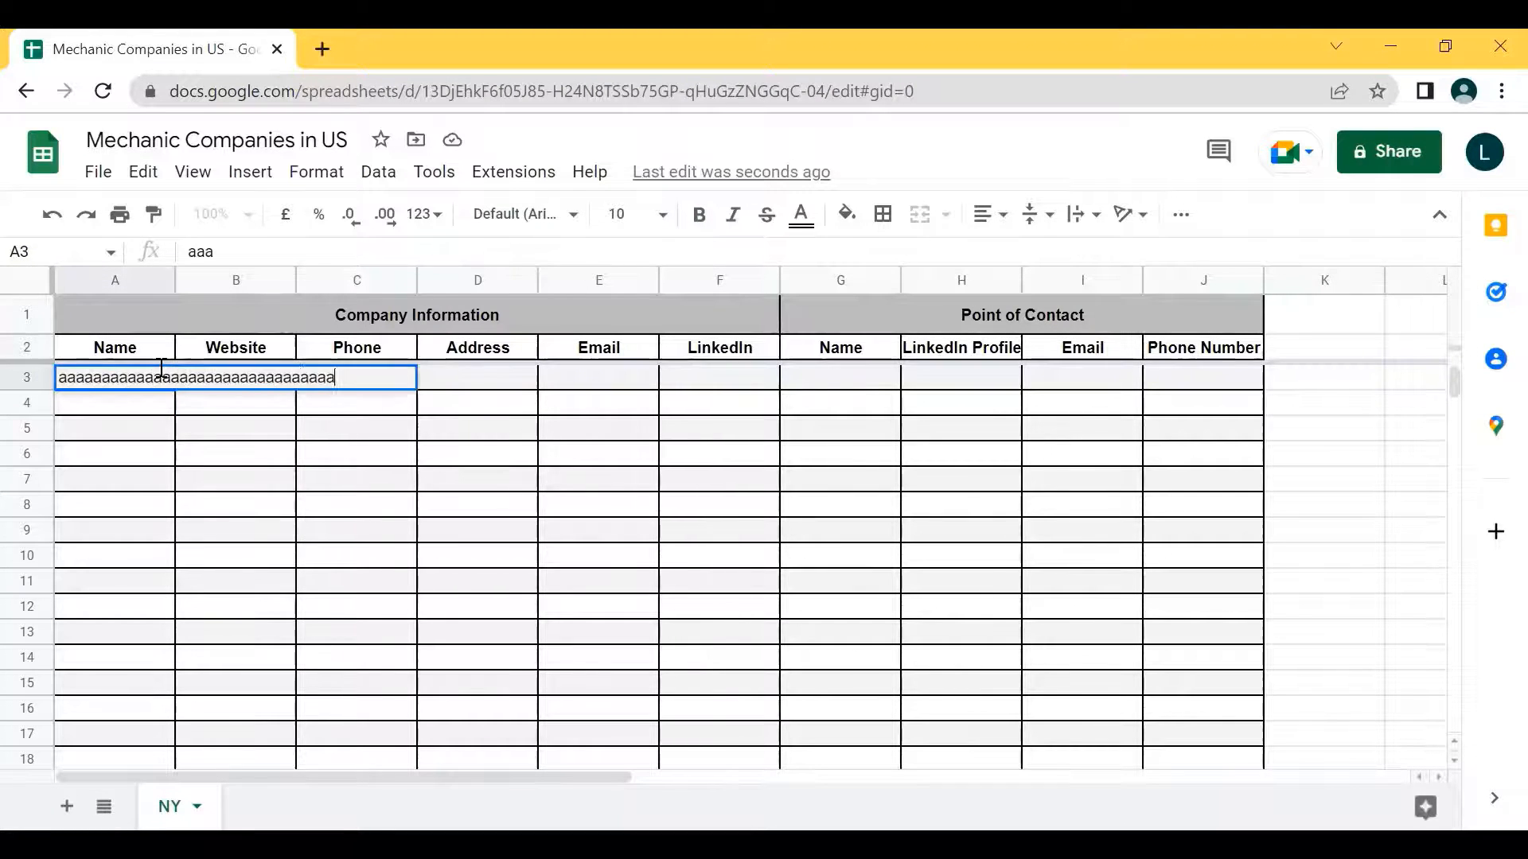
text(aaaaaaaaaaaaaa)
key(Return)
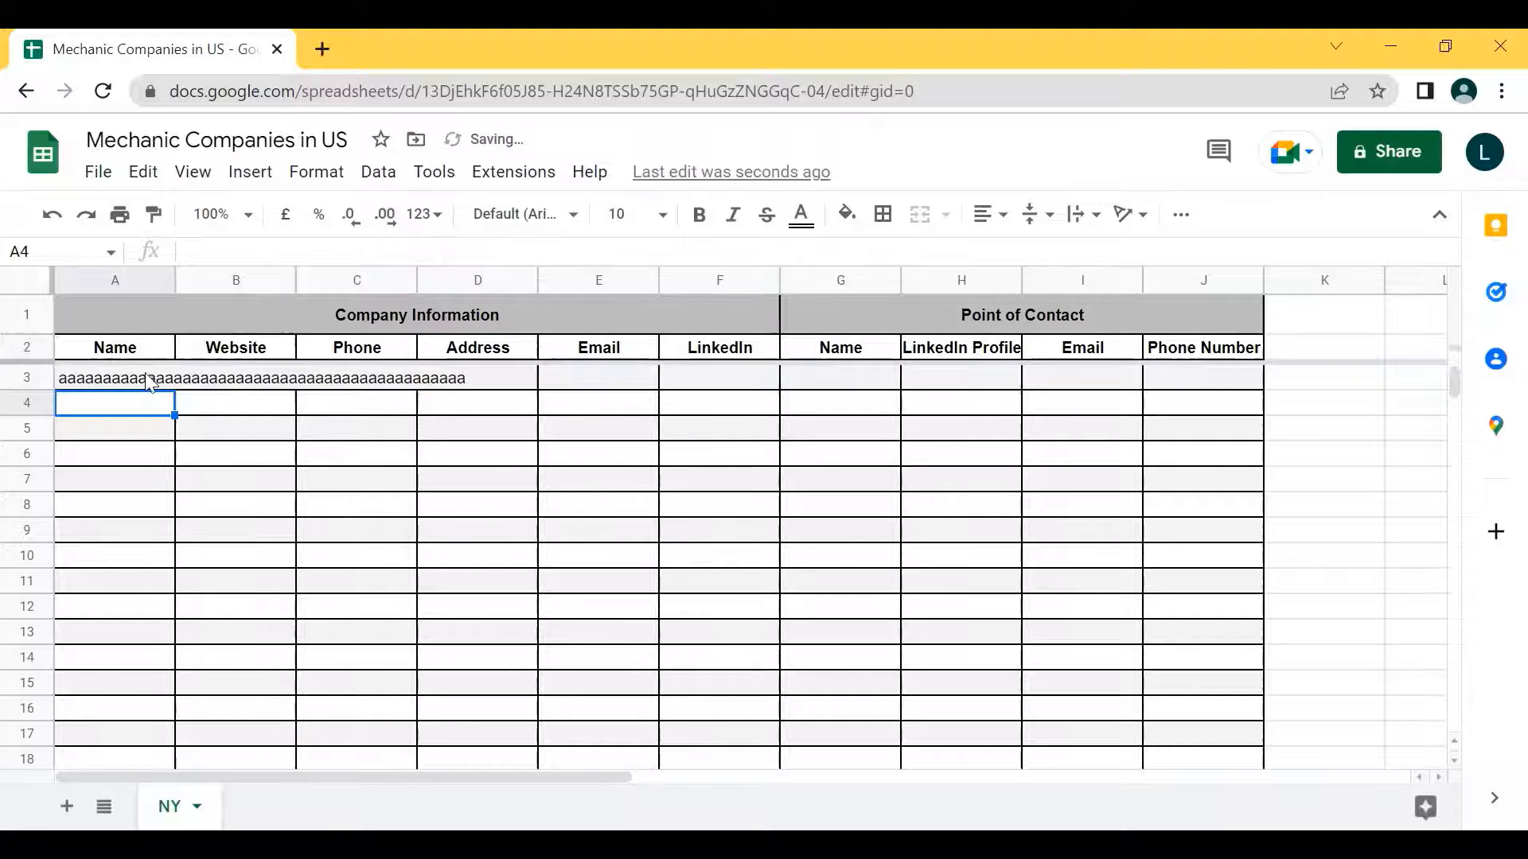
- Enter a long string of the letter q as sample text in B3 under Website, and compare it with A3
click(221, 382)
text(qqq)
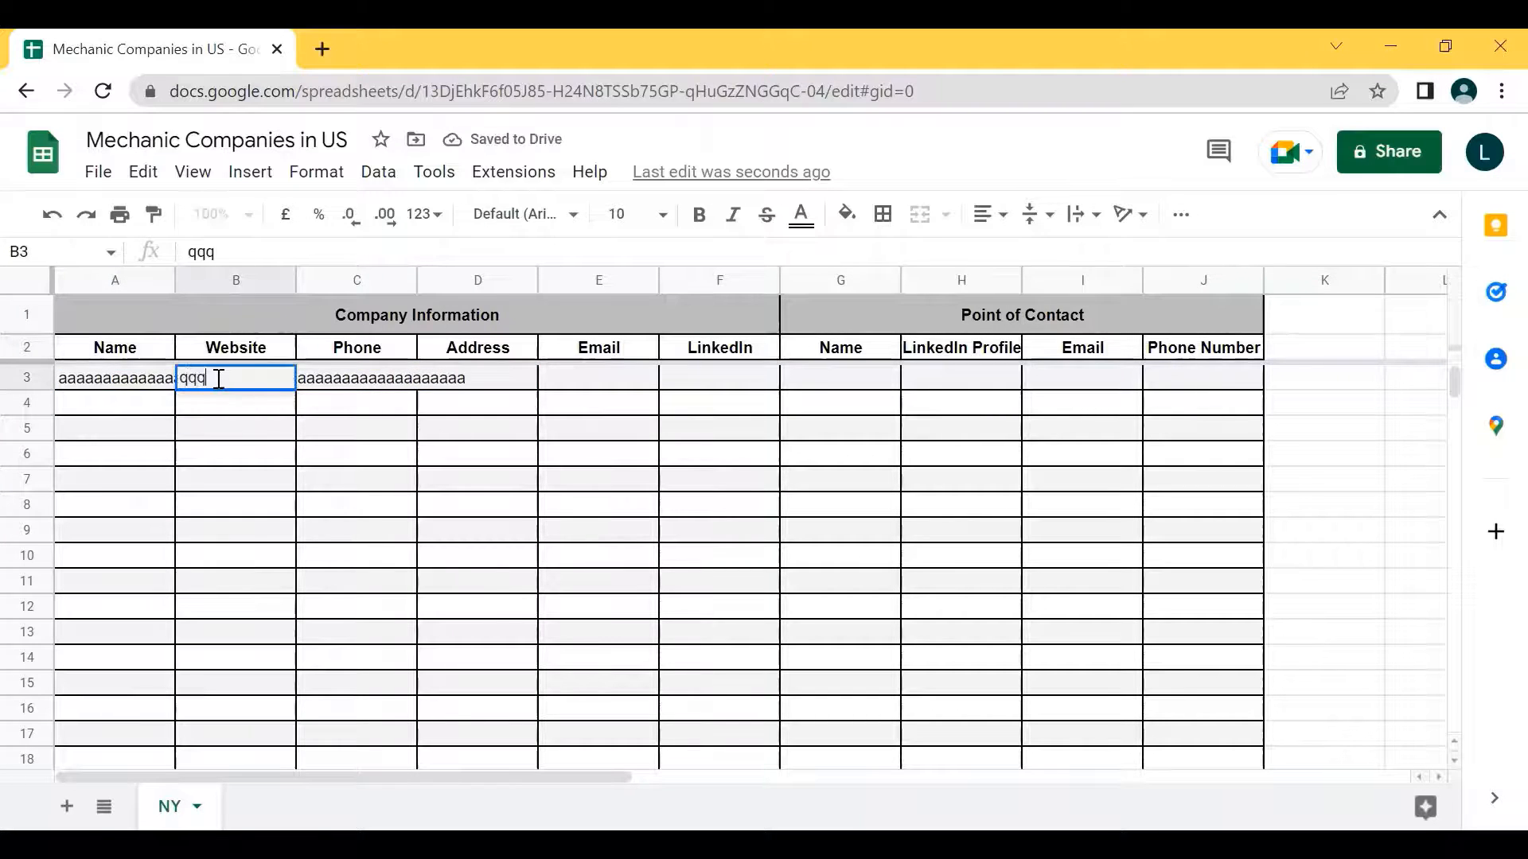
text(qqqqqqqqqqqqqq)
key(Return)
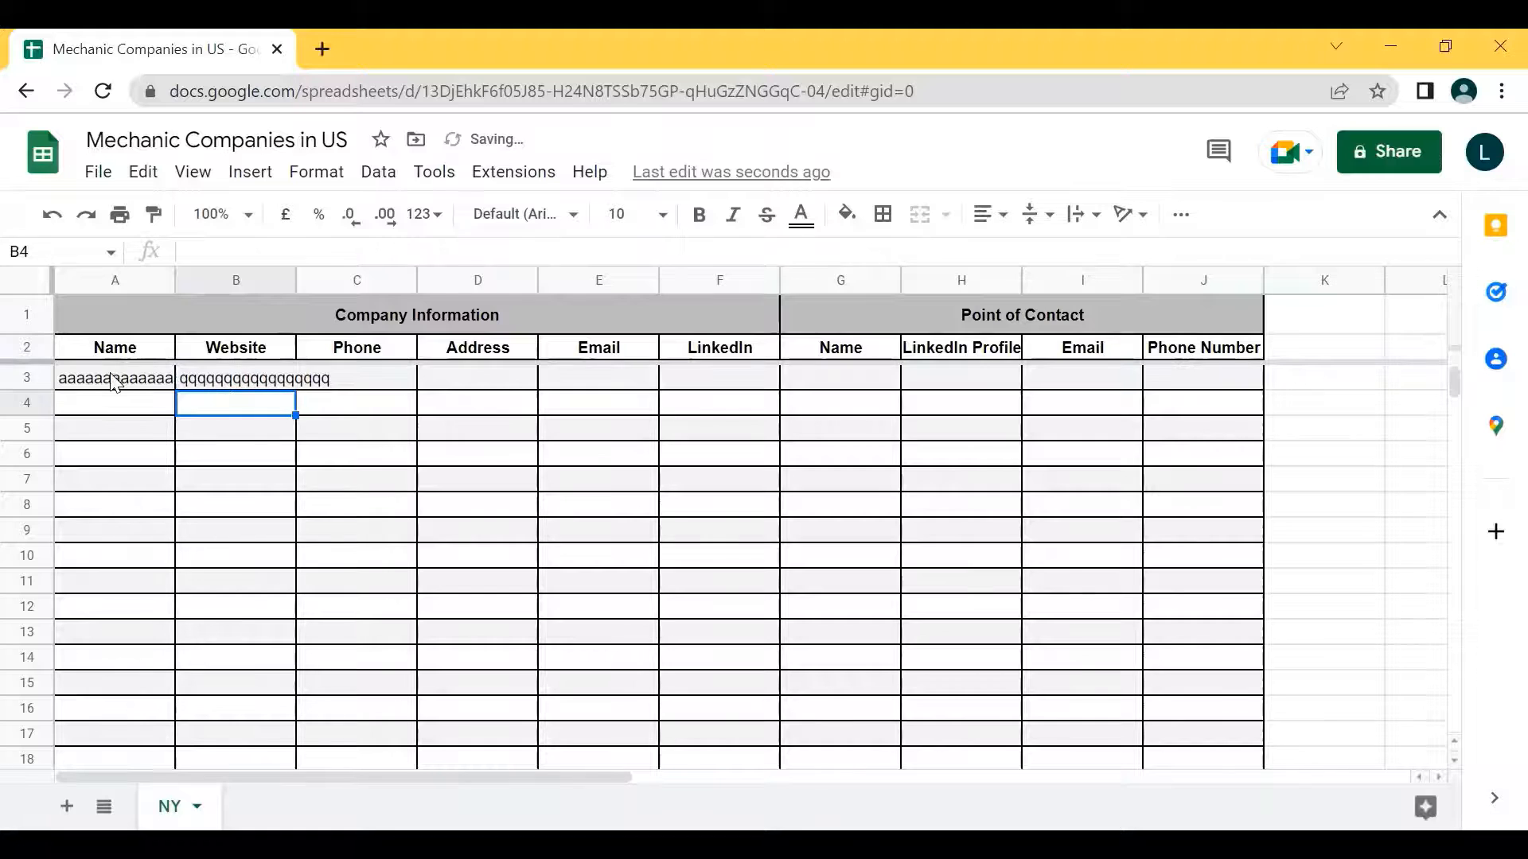
click(109, 382)
click(234, 382)
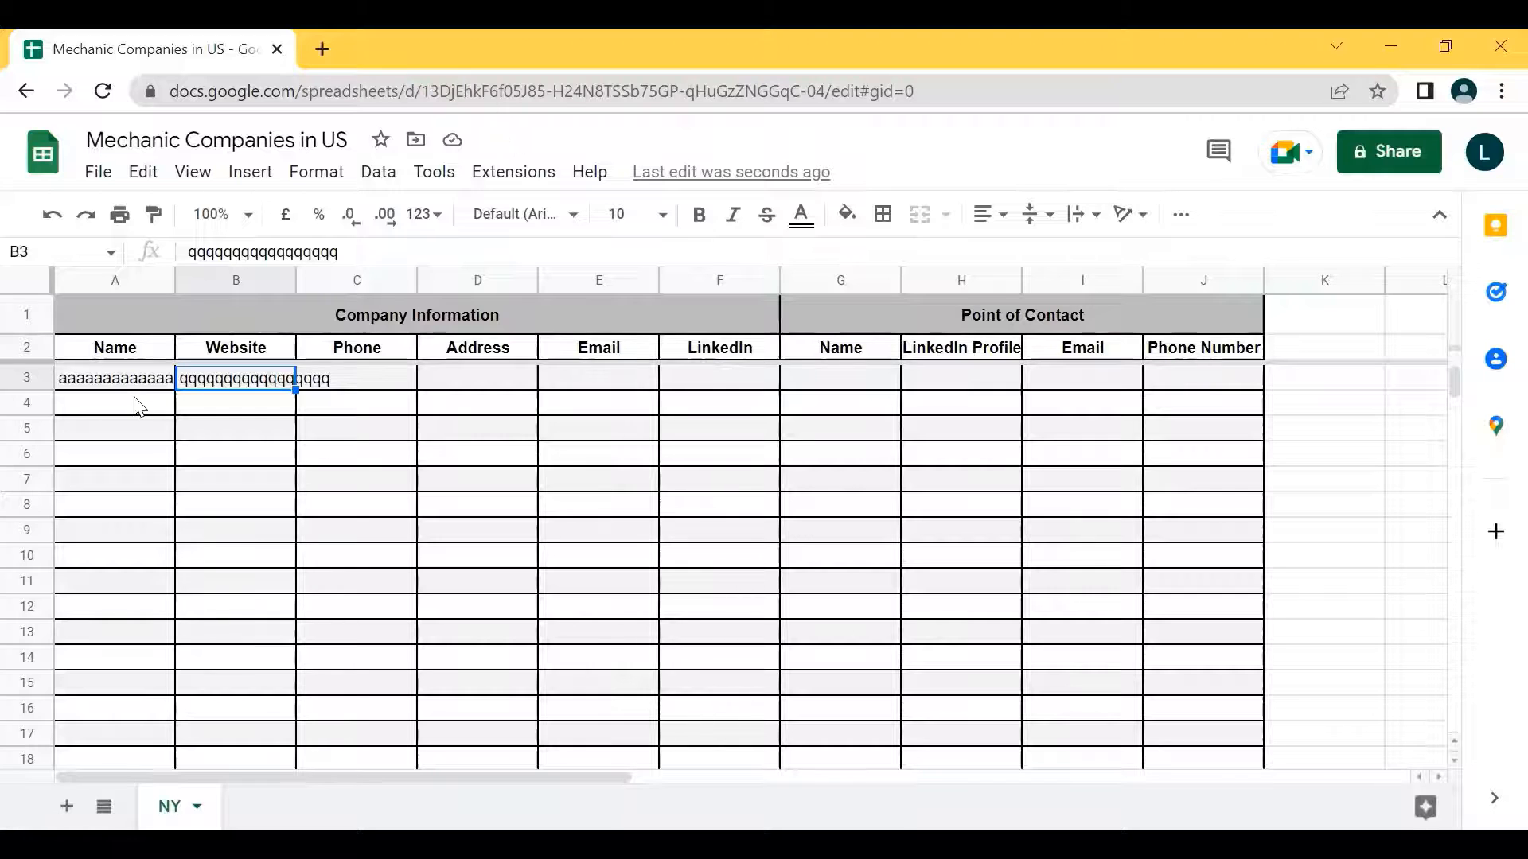
key(Left)
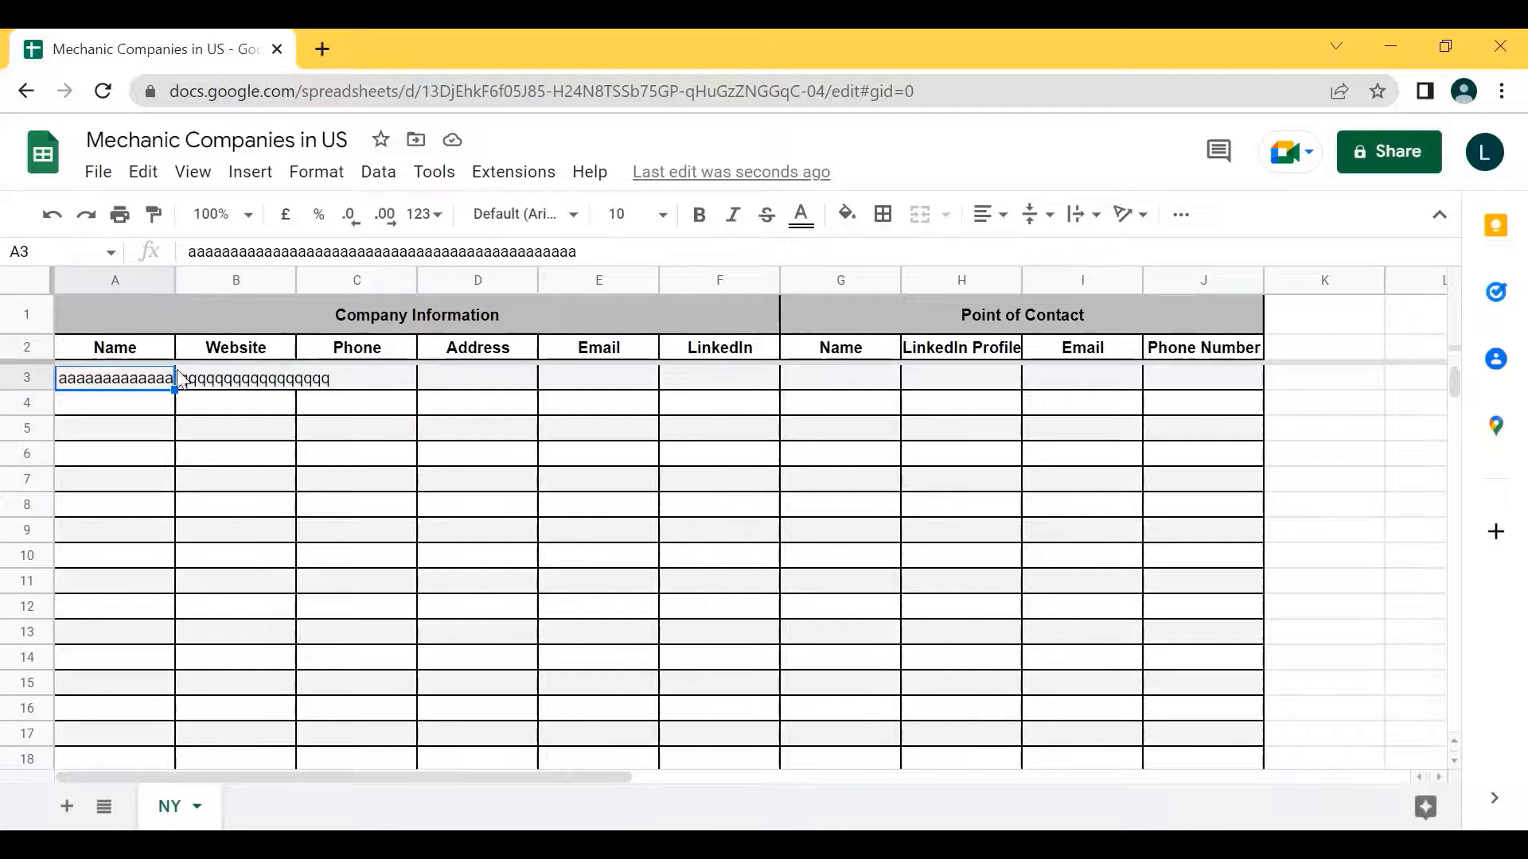
- Try fitting column A's width to its longest entry, and undo the resize
click(102, 285)
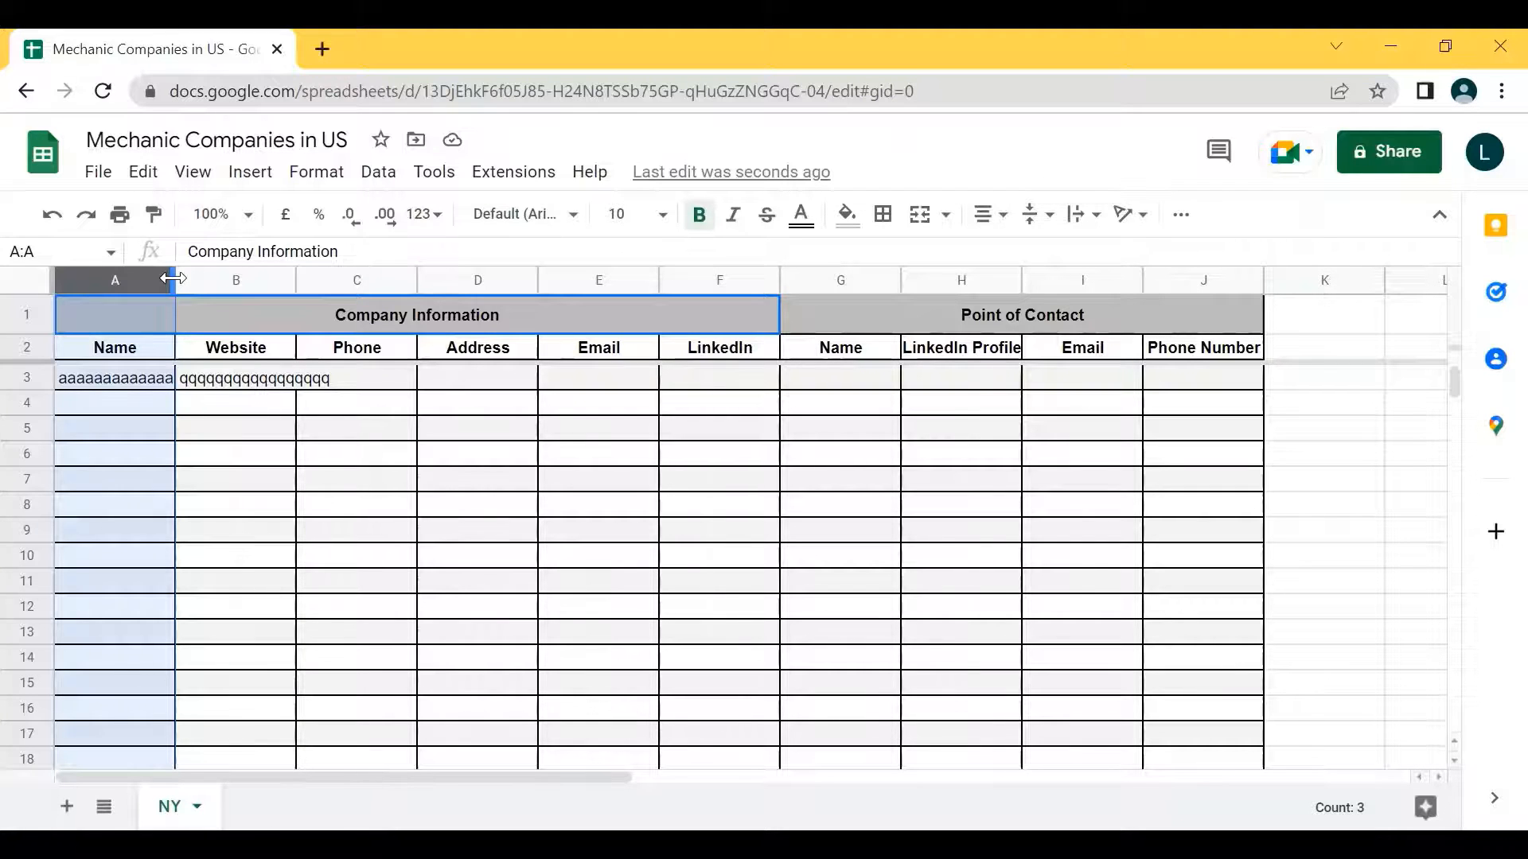
double_click(172, 277)
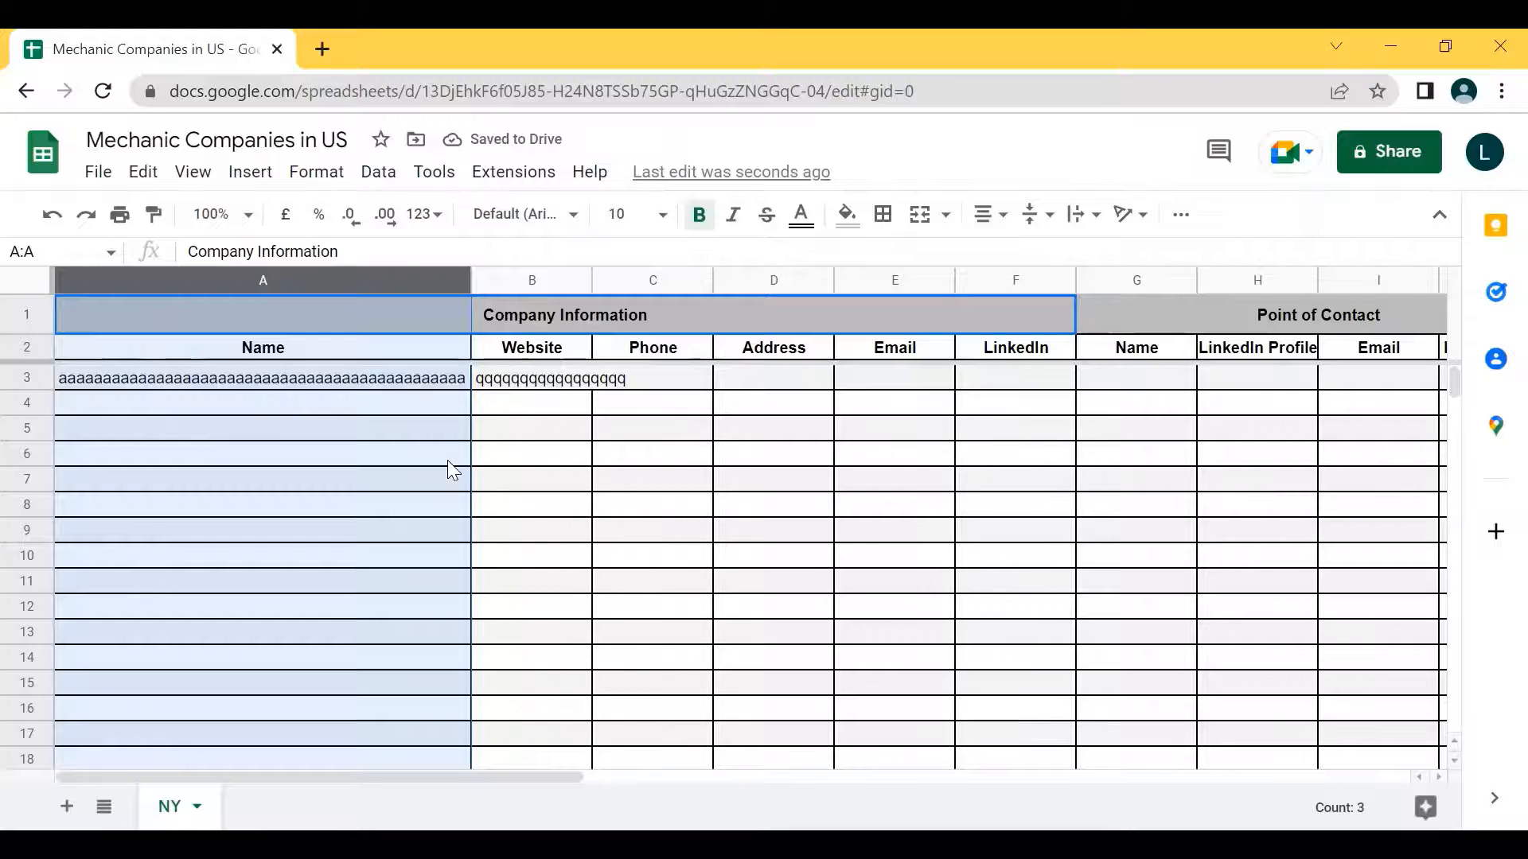
click(522, 509)
key(ctrl+z)
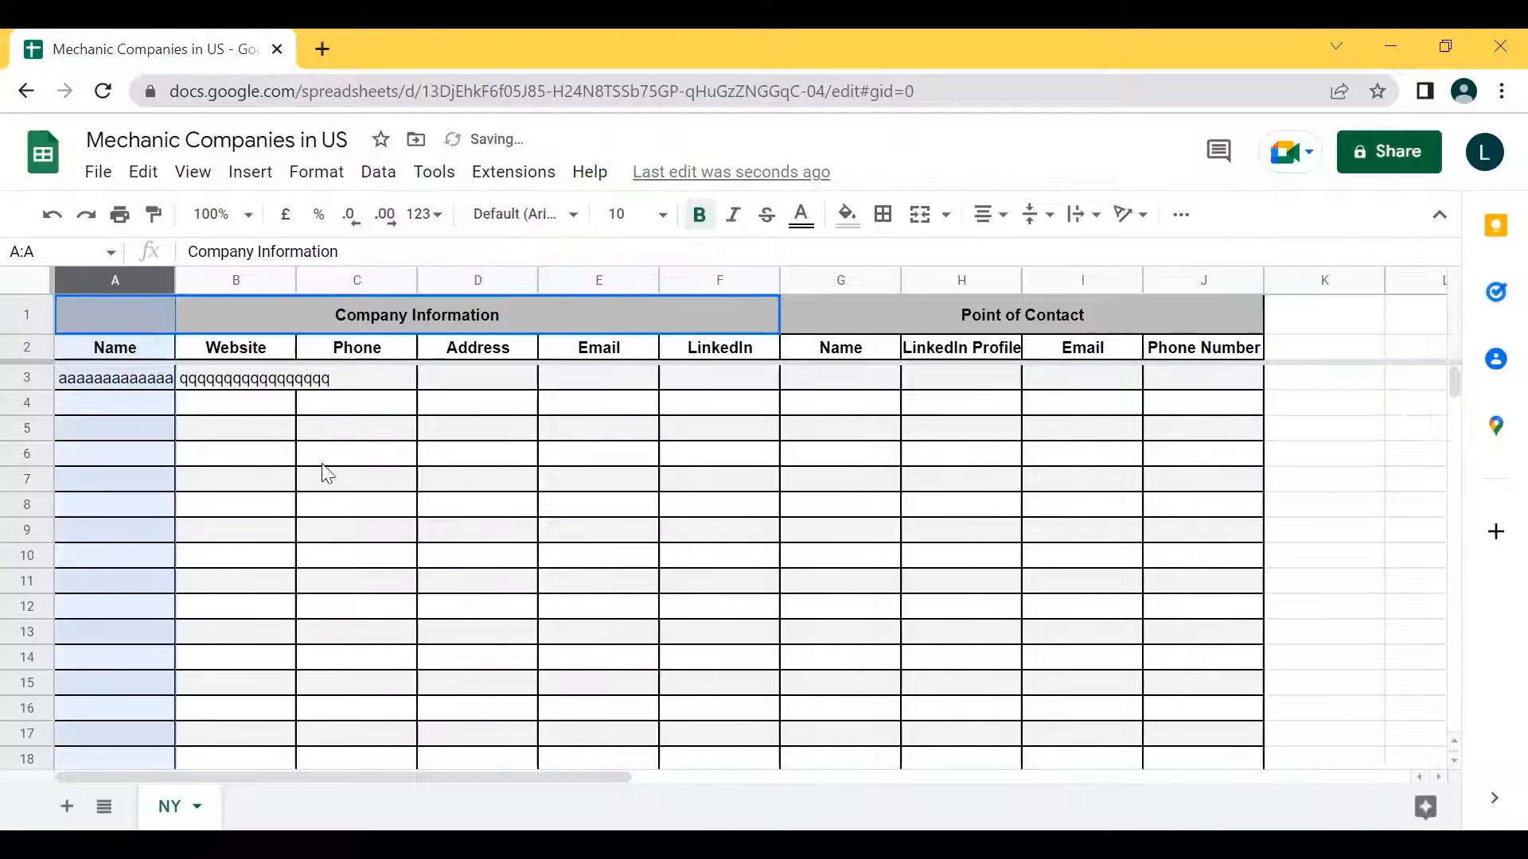
- Look at the text wrapping options, try Clip on the sample text in B3, and undo it
click(112, 386)
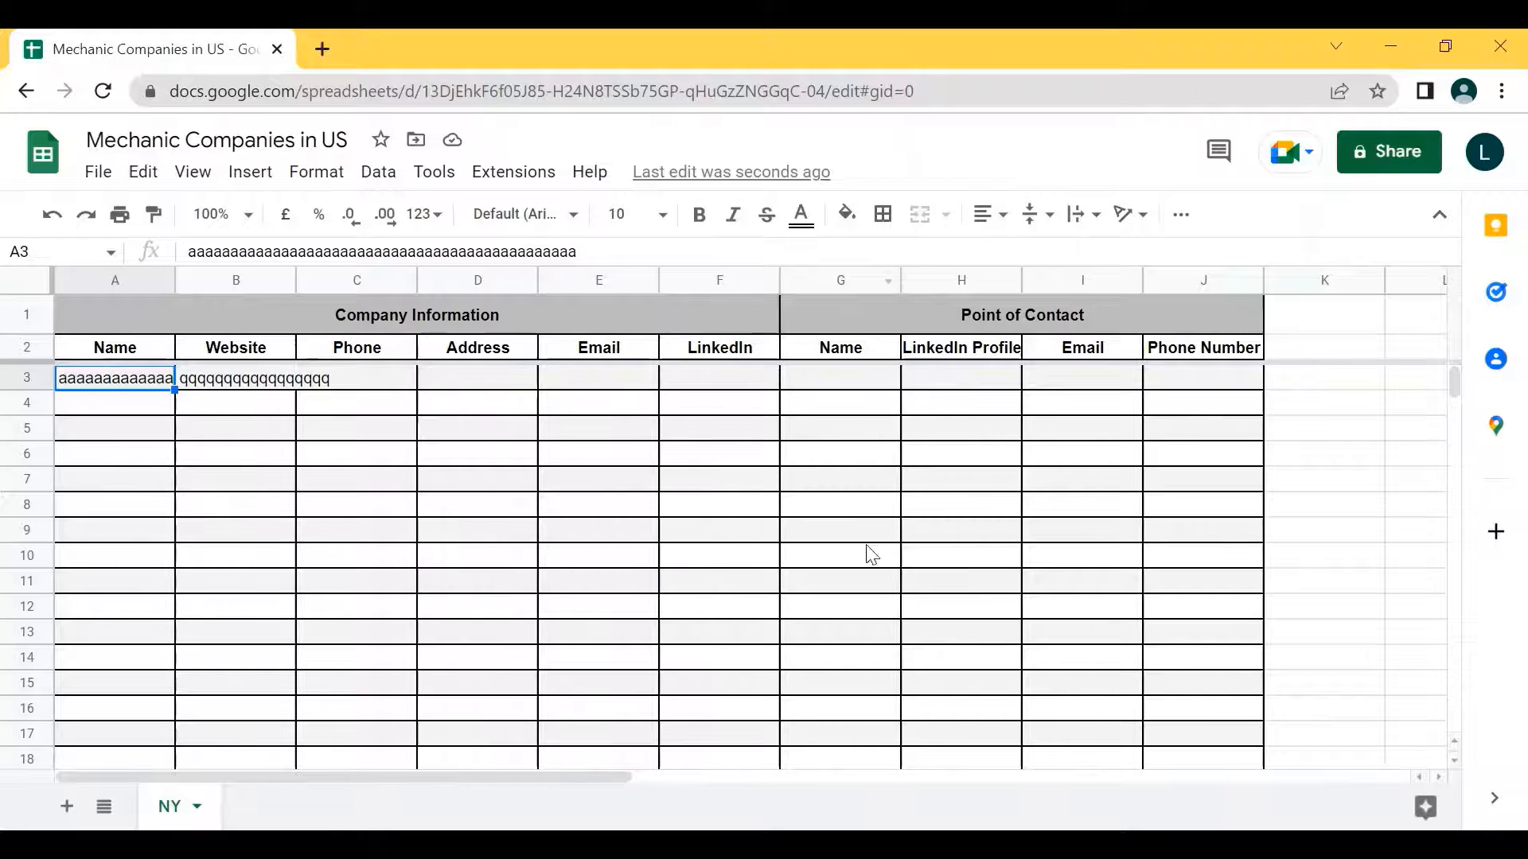
click(1083, 217)
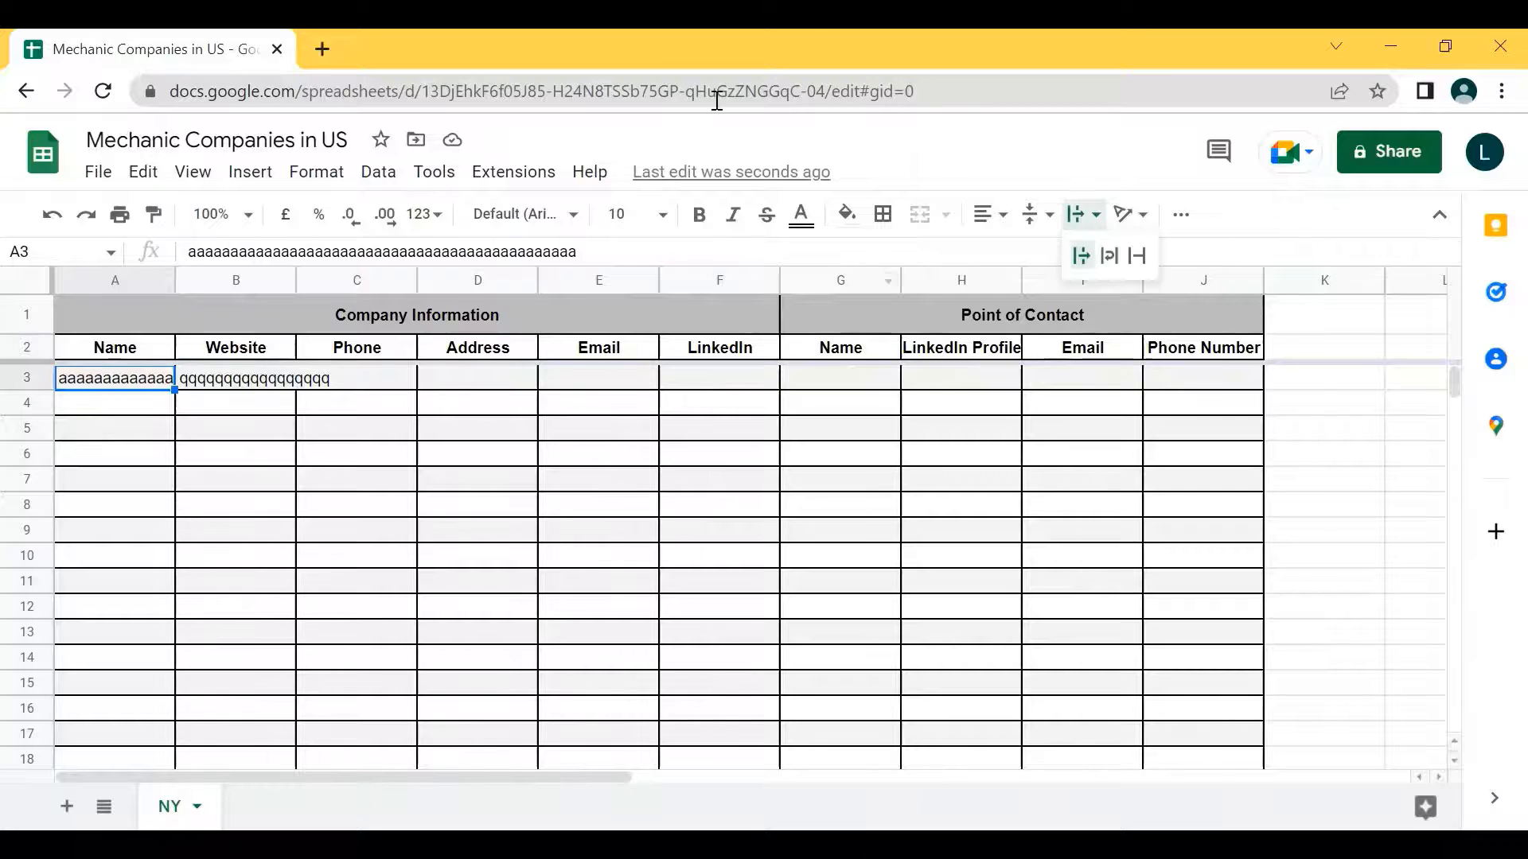
click(1011, 481)
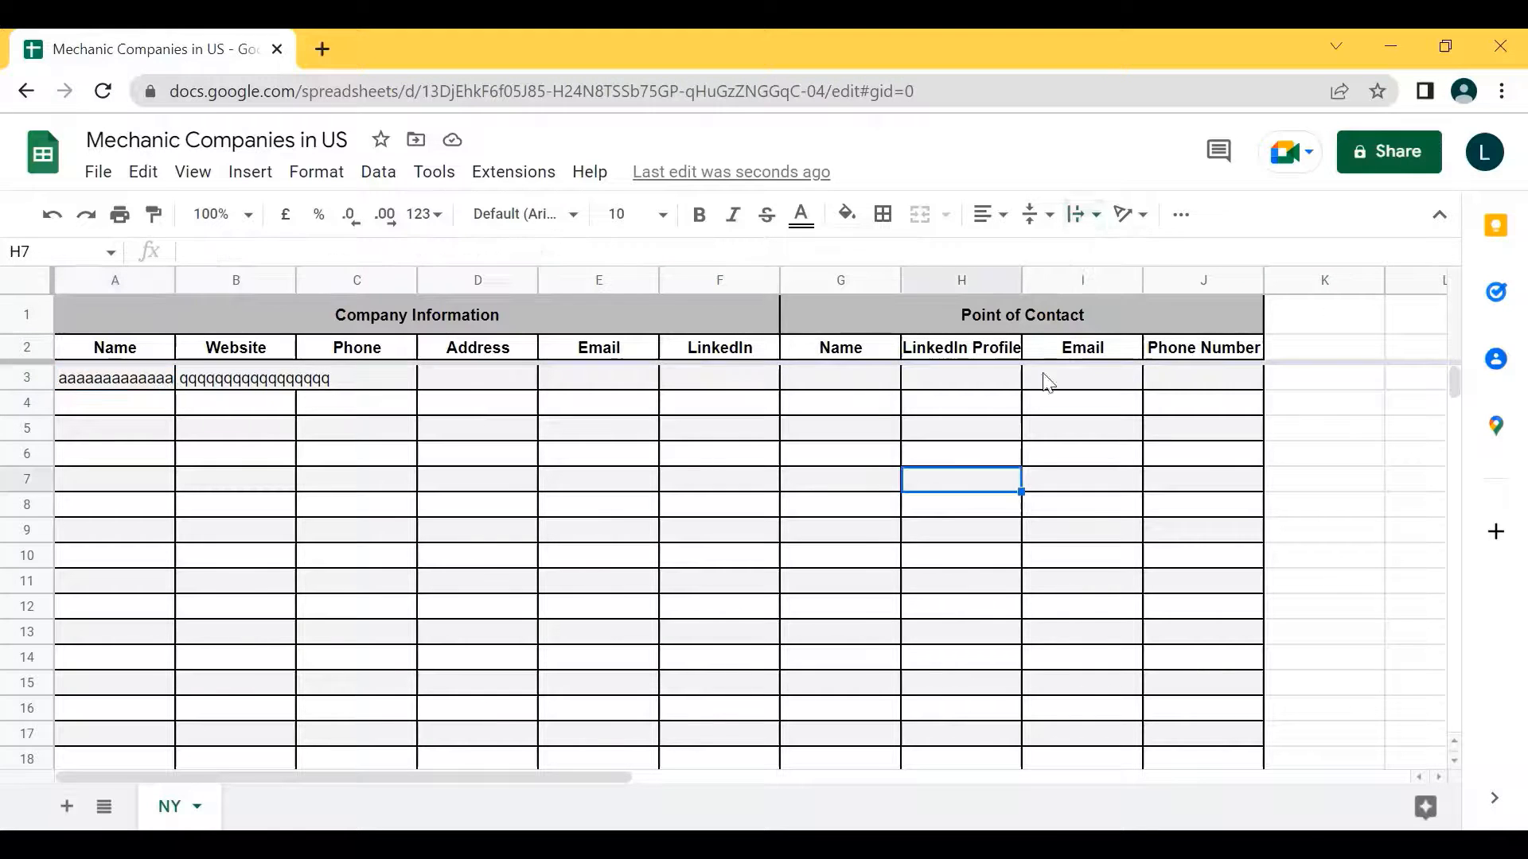
click(1080, 233)
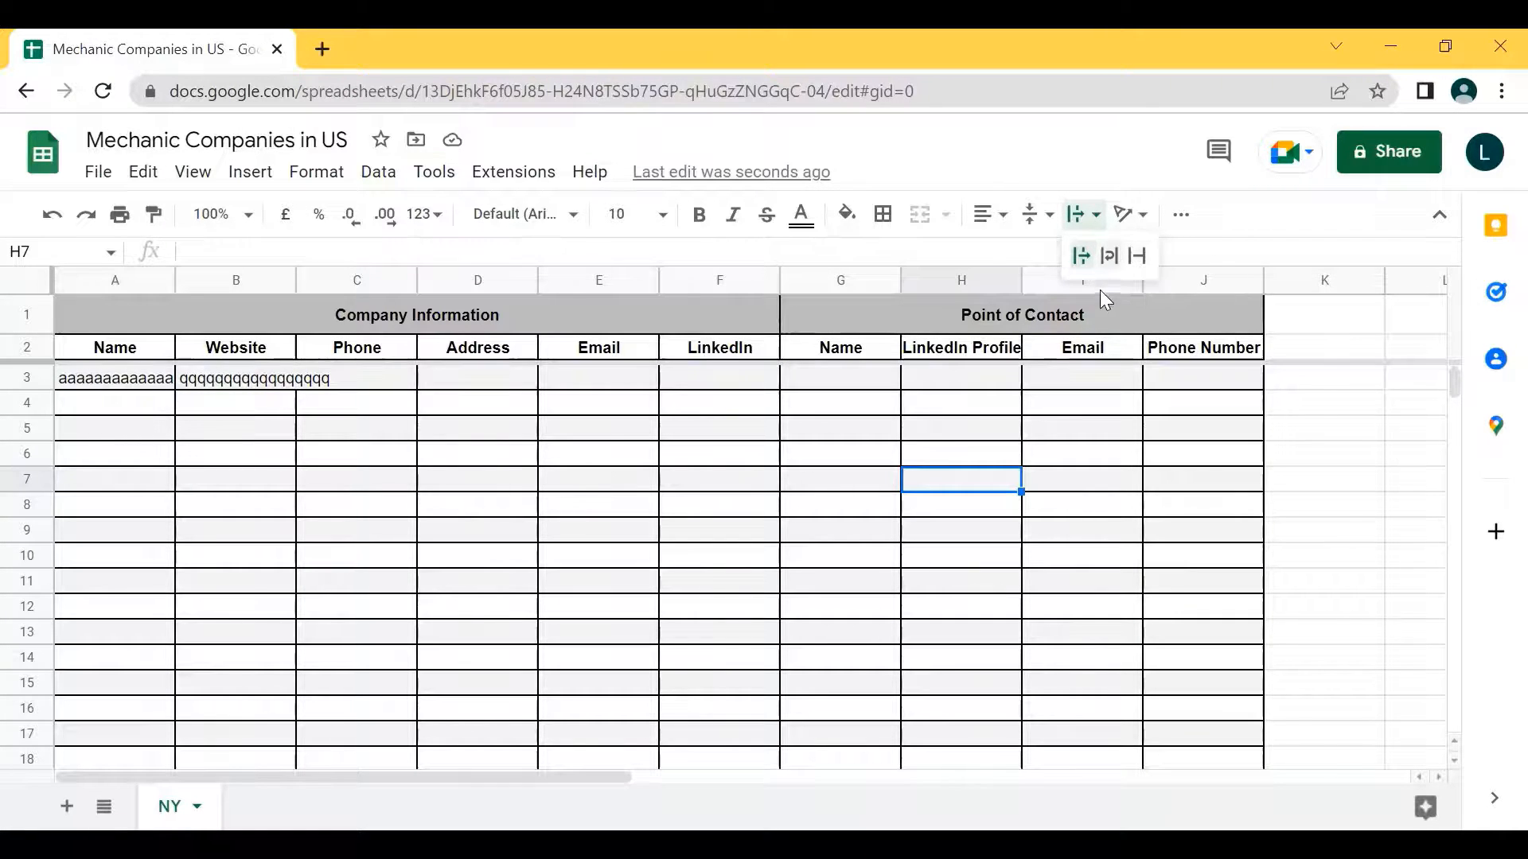
click(243, 382)
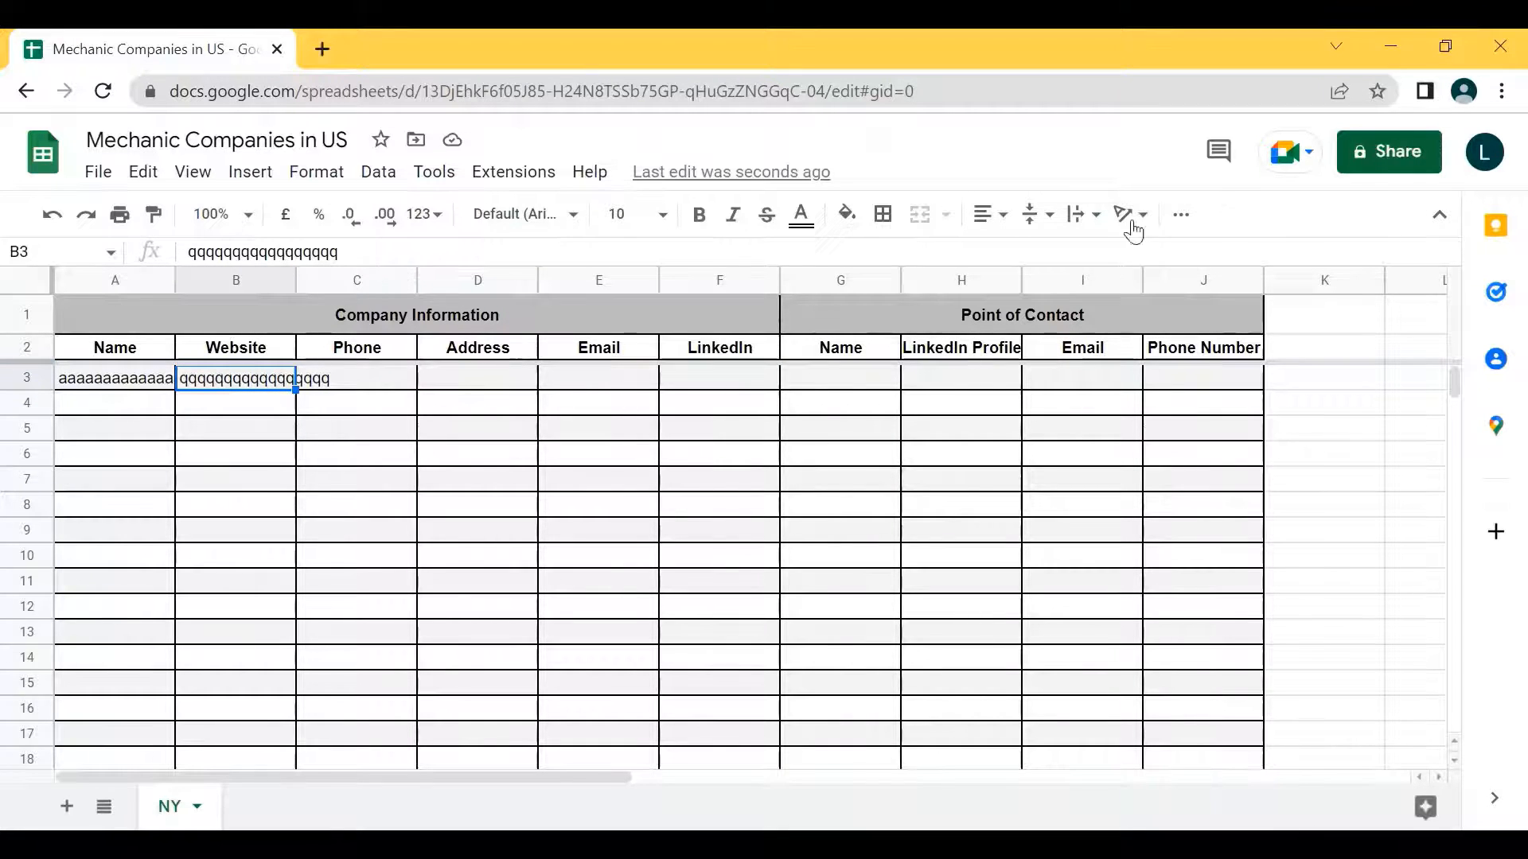
click(1076, 220)
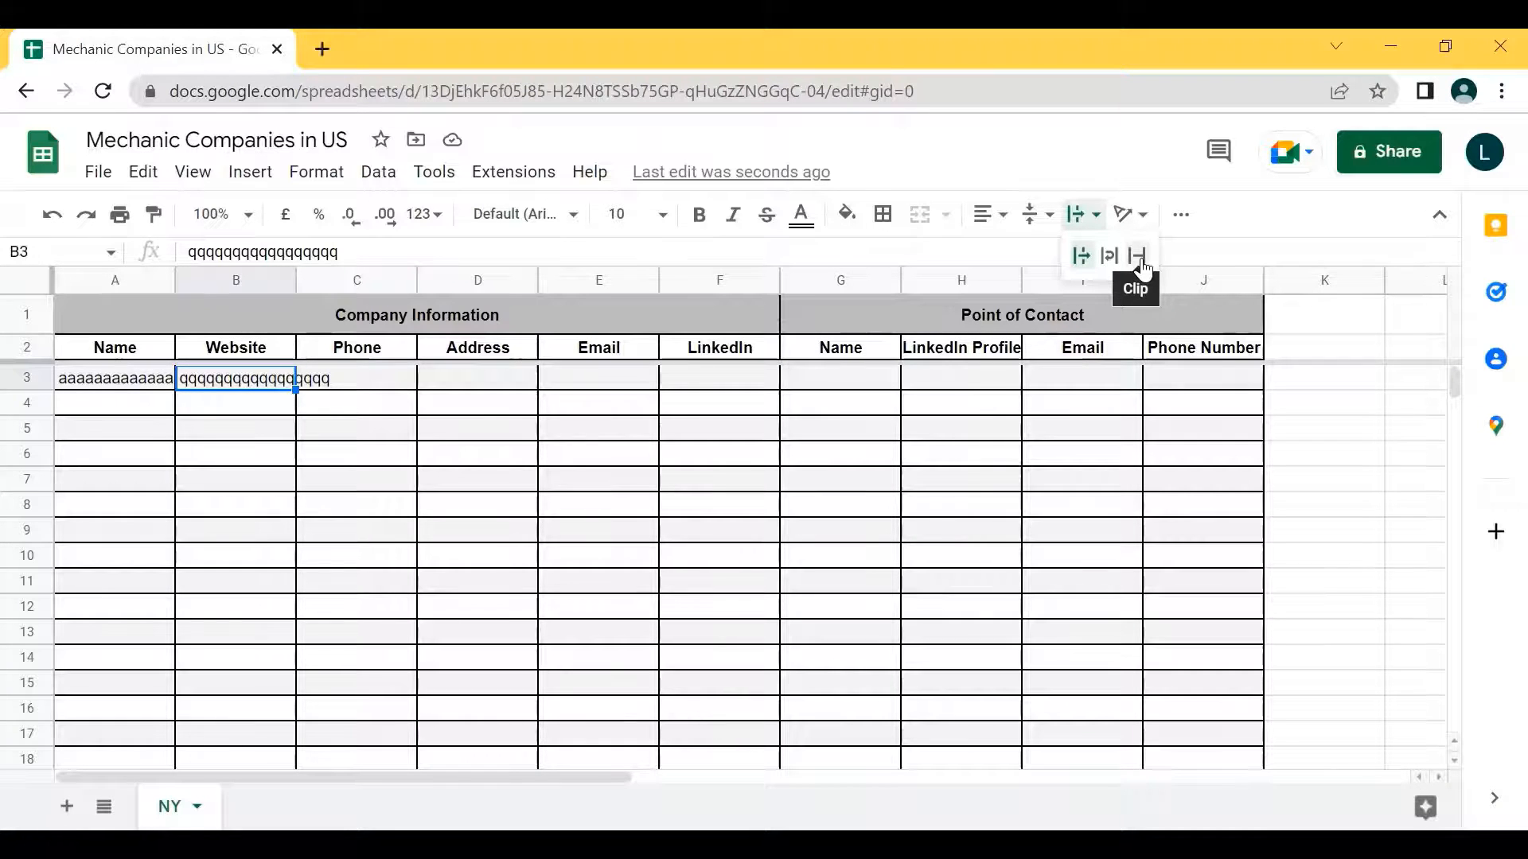
click(1140, 261)
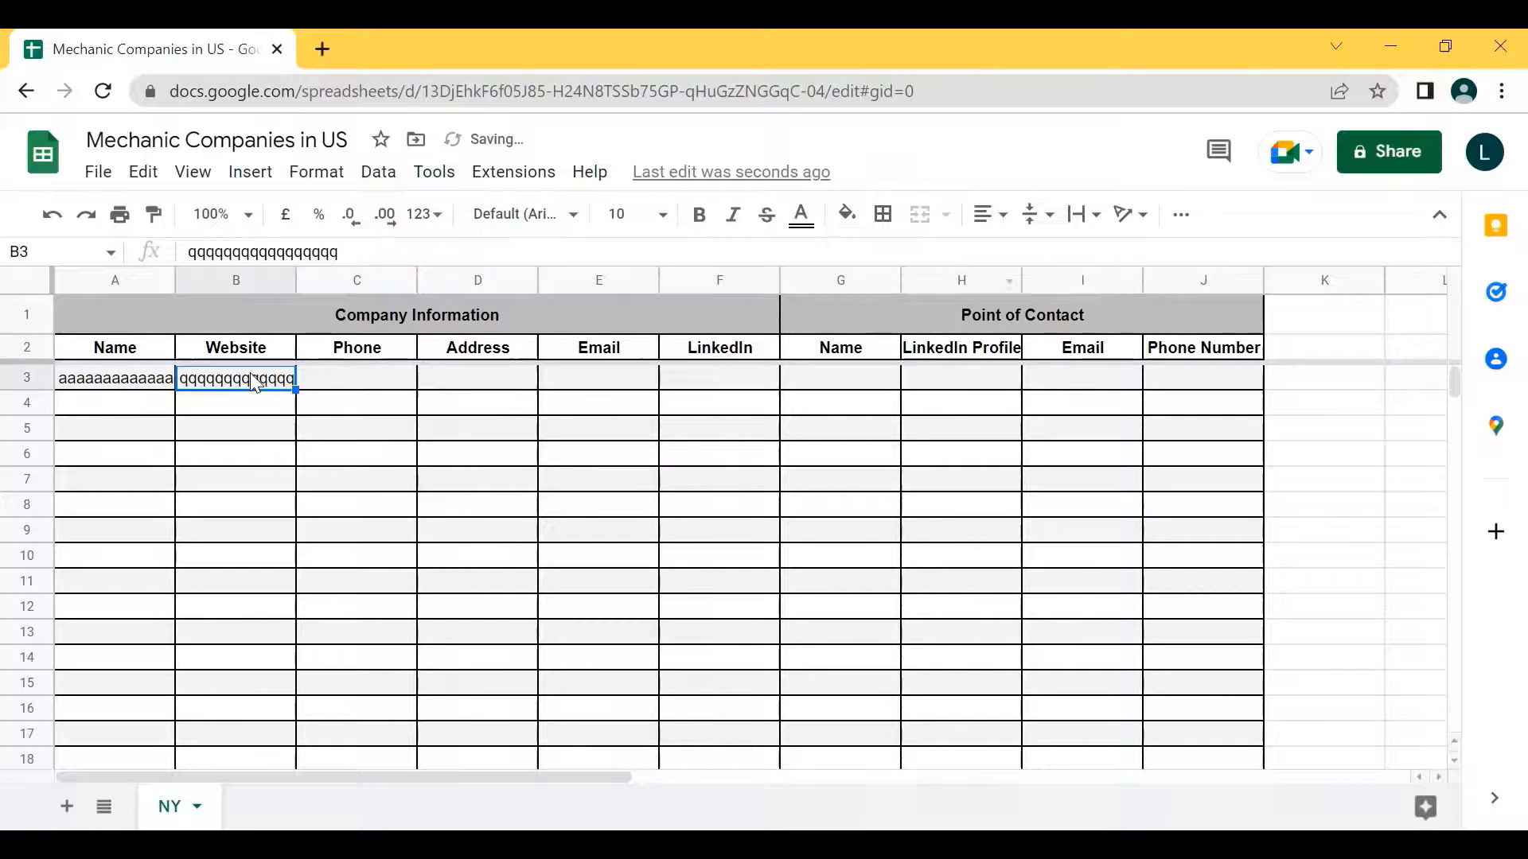
key(ctrl+z)
- Apply the Wrap text option to A3 and to all cells of the NY sheet
click(118, 378)
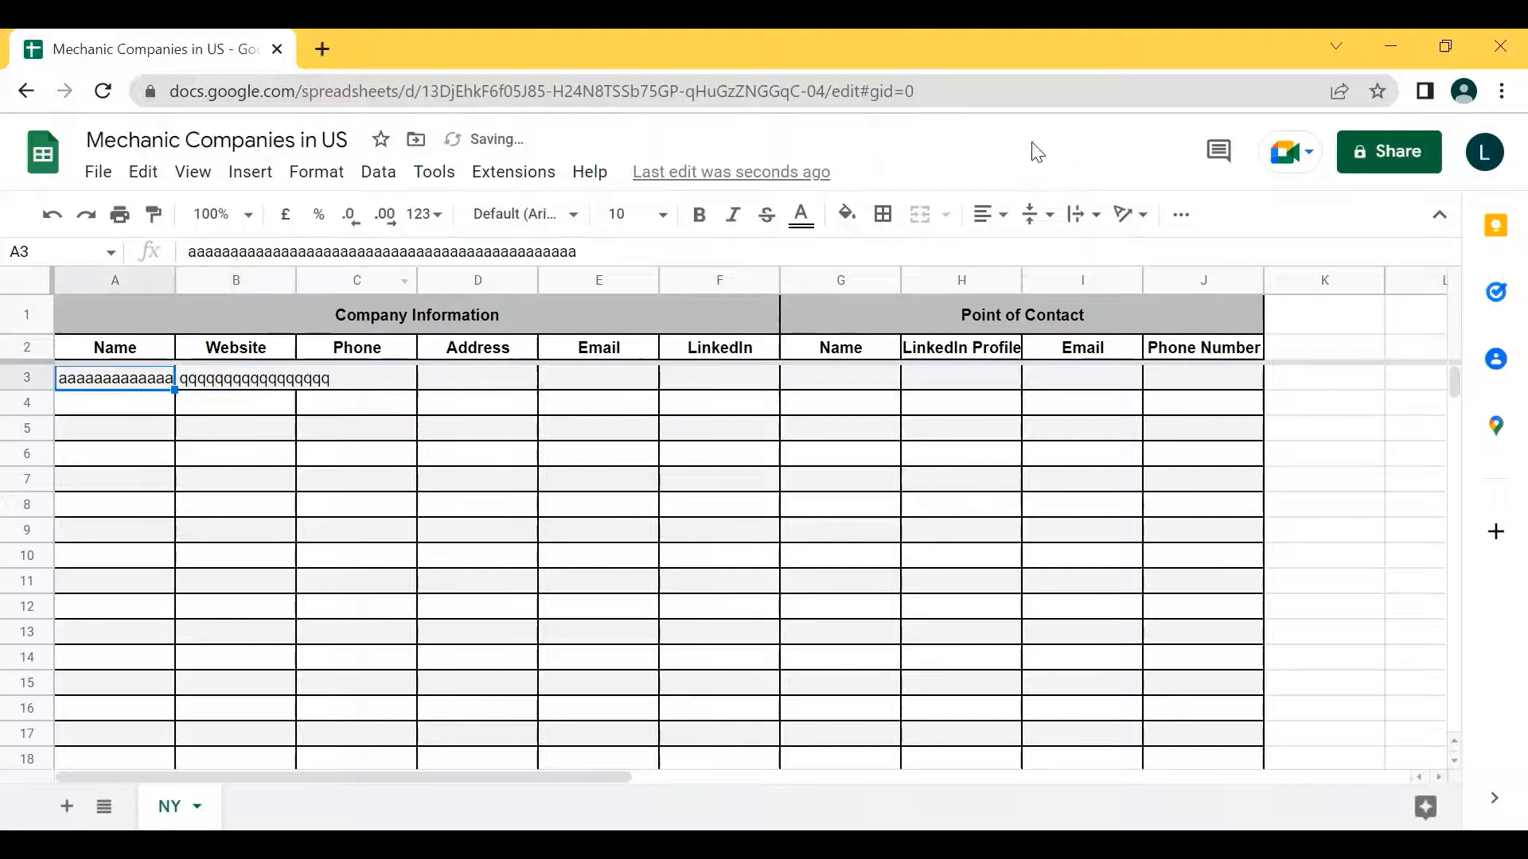
click(1078, 231)
click(1112, 257)
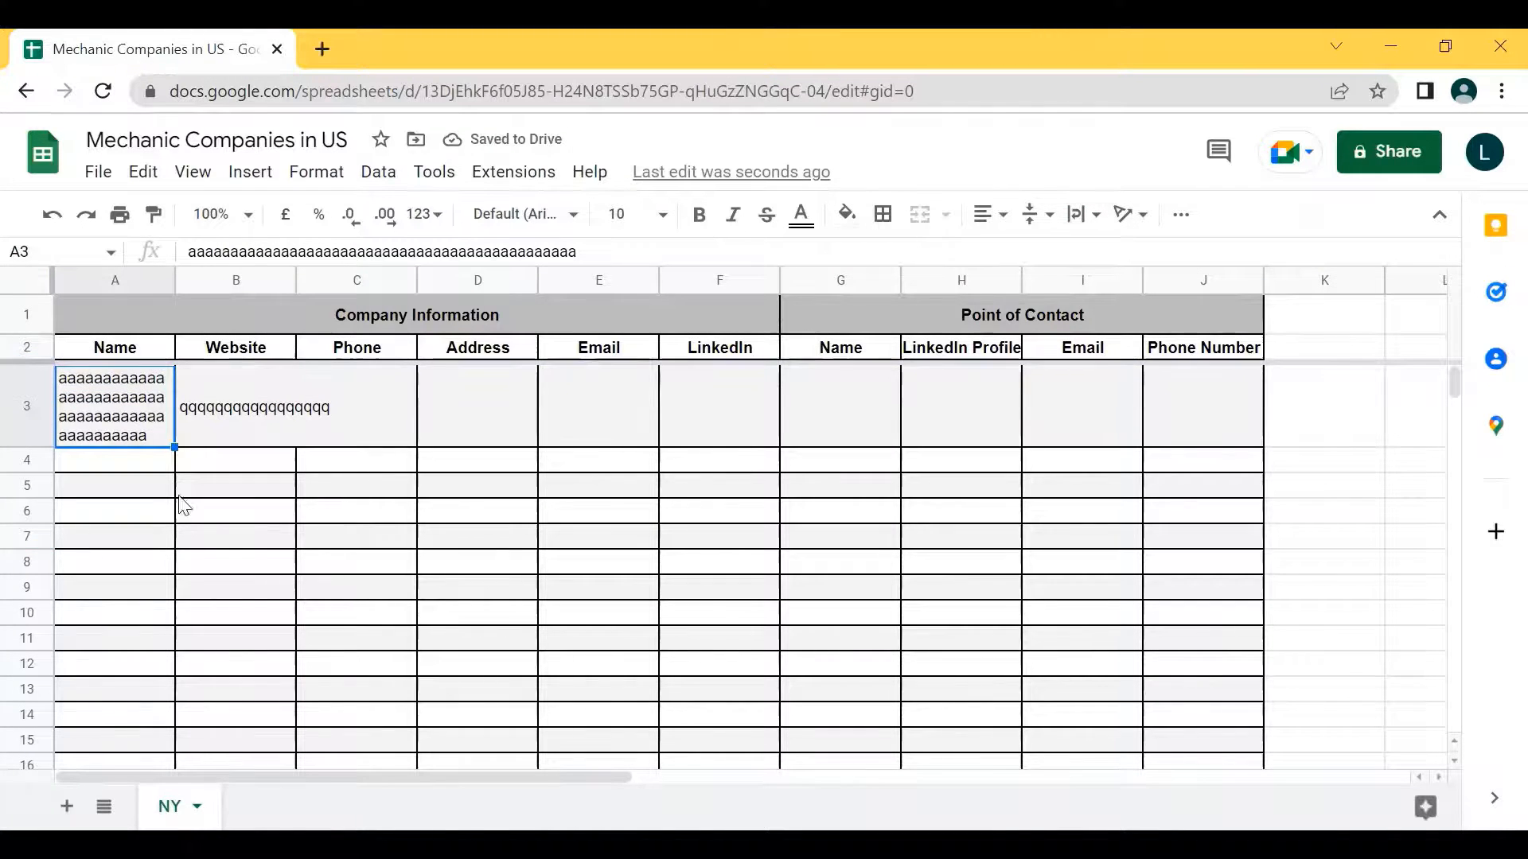
key(ctrl+a)
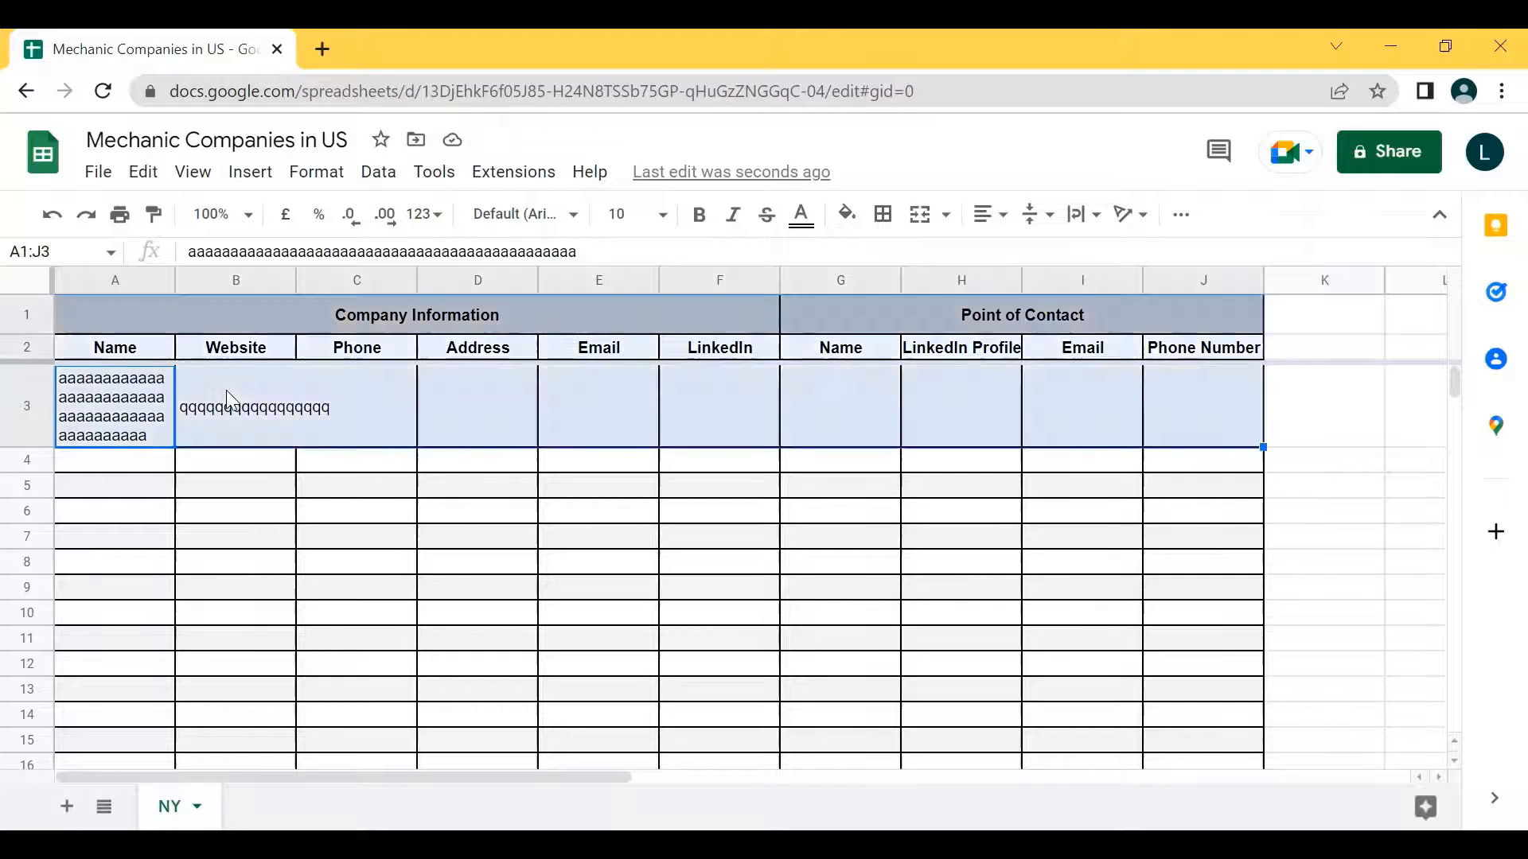
key(ctrl+a)
key(ctrl+a)
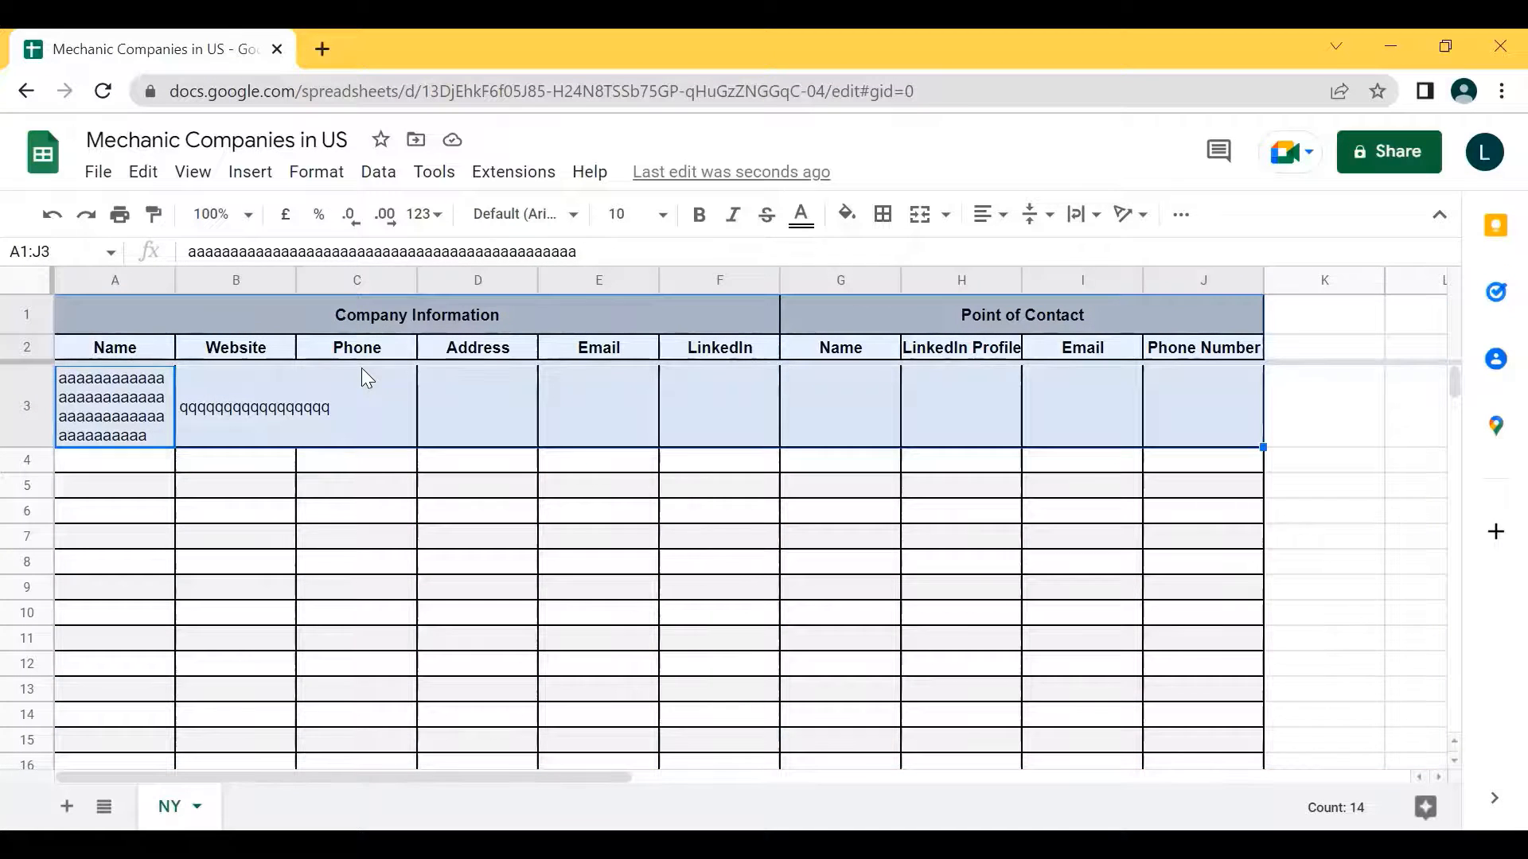
key(ctrl+a)
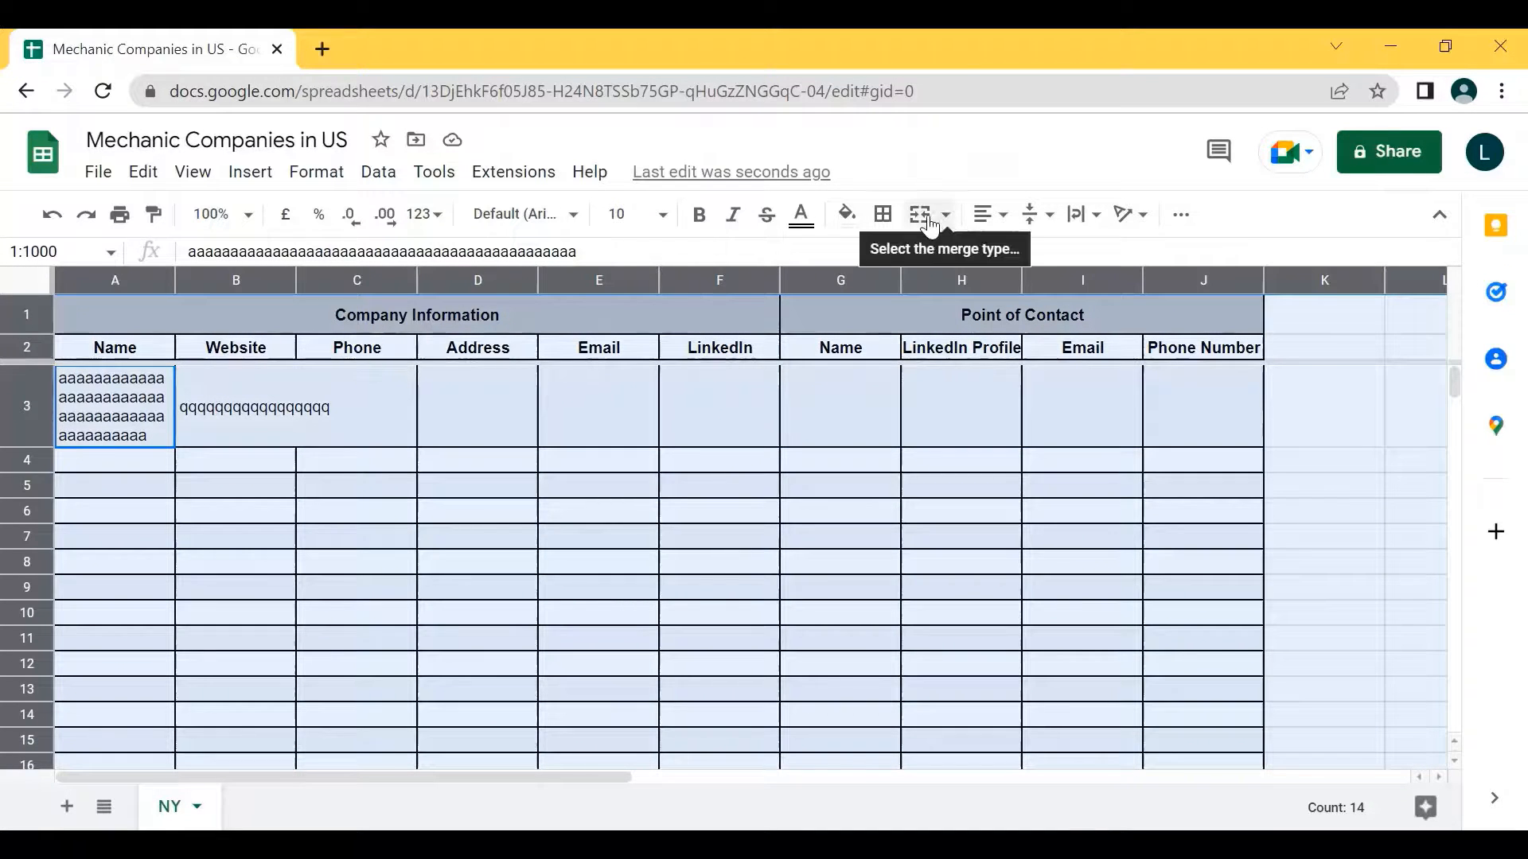
click(1079, 231)
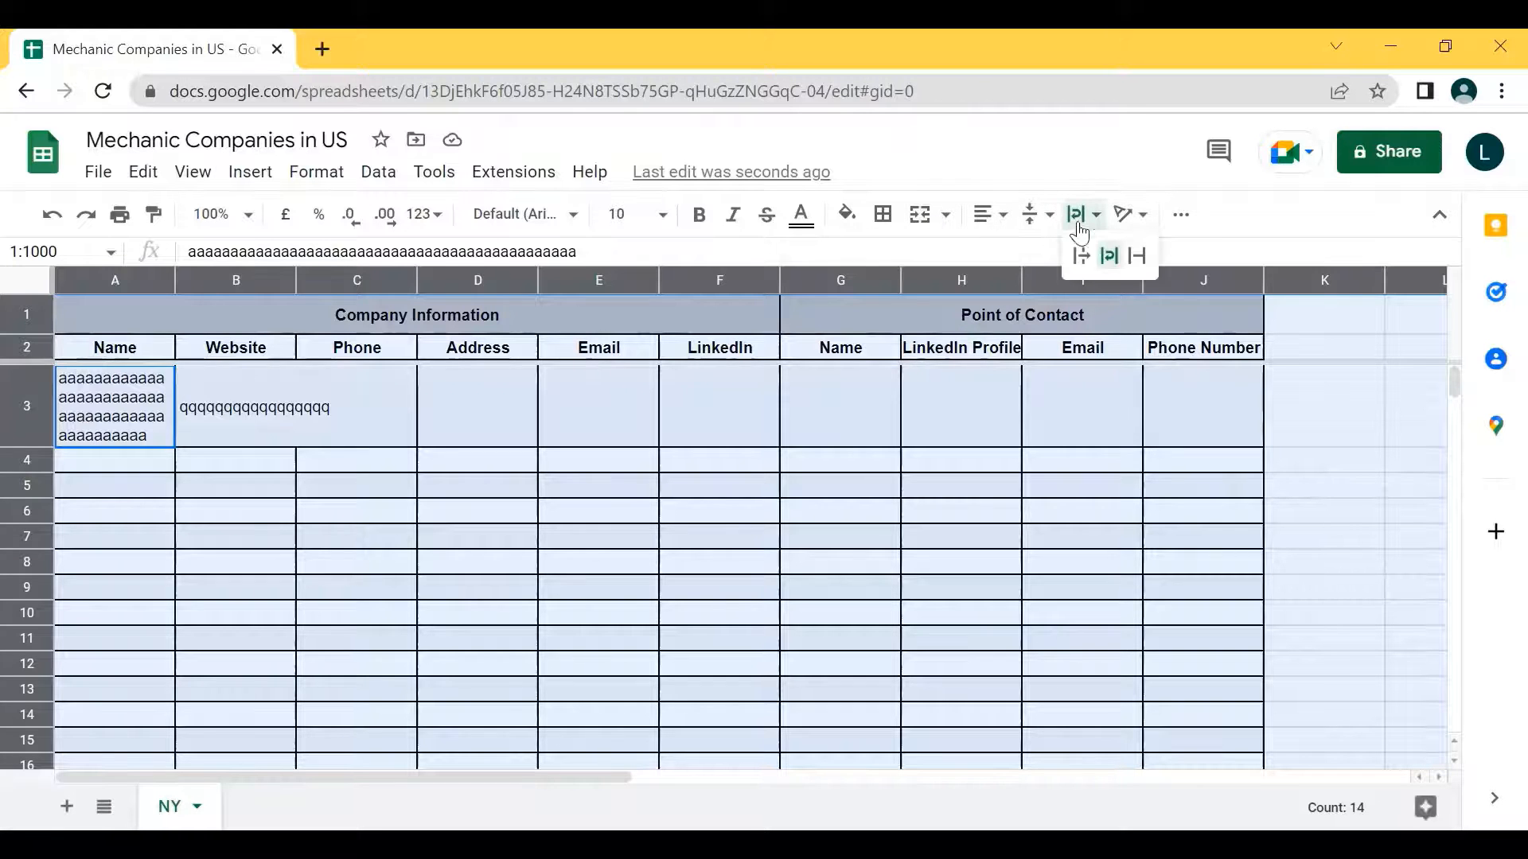
click(1108, 256)
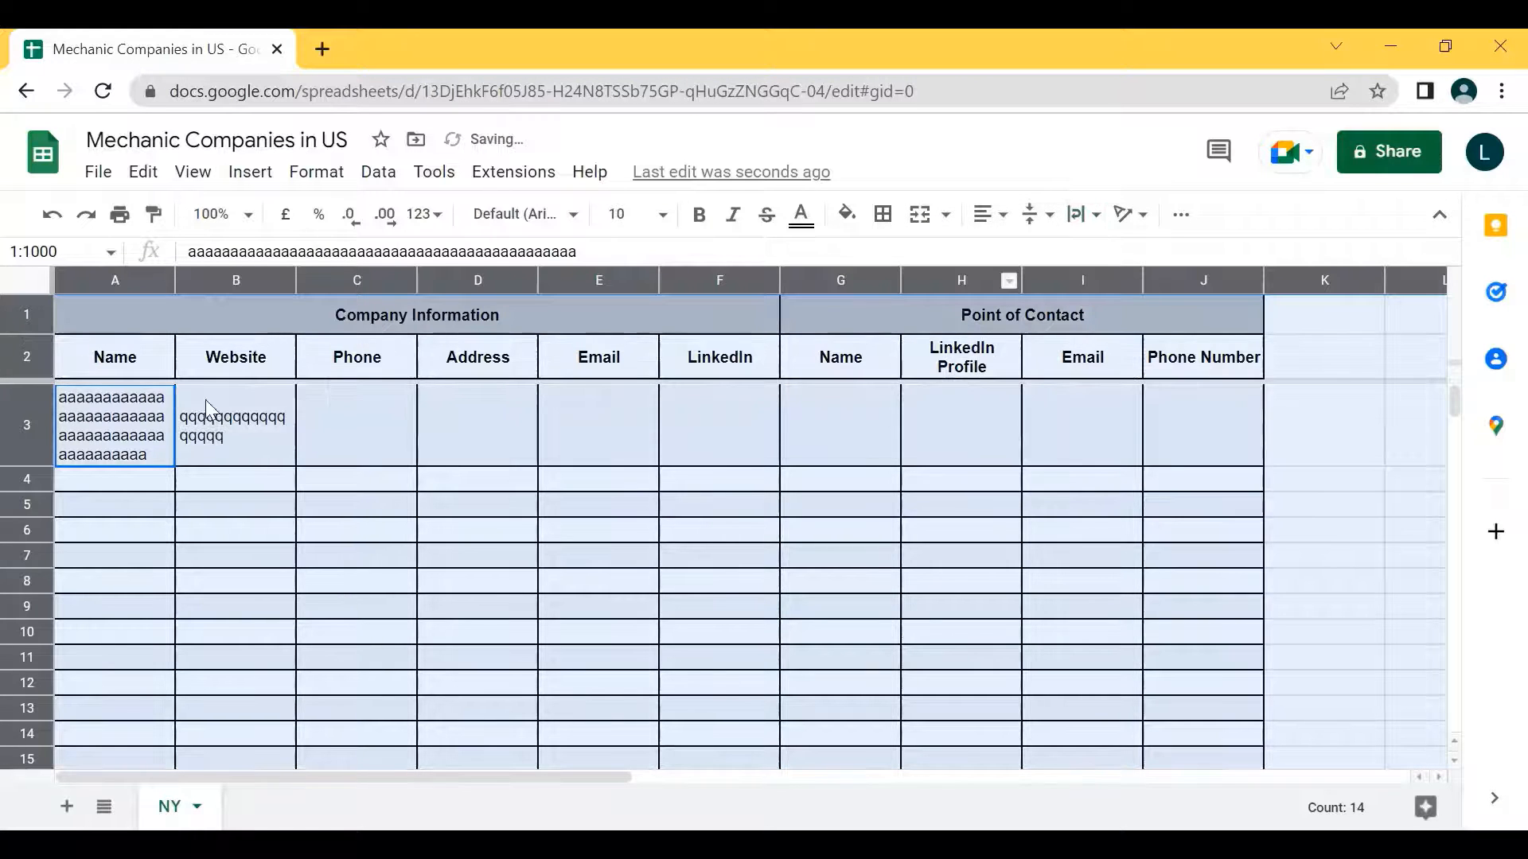
- Clear the sample text from A3 and B3 and return to the Name header in A2
click(106, 415)
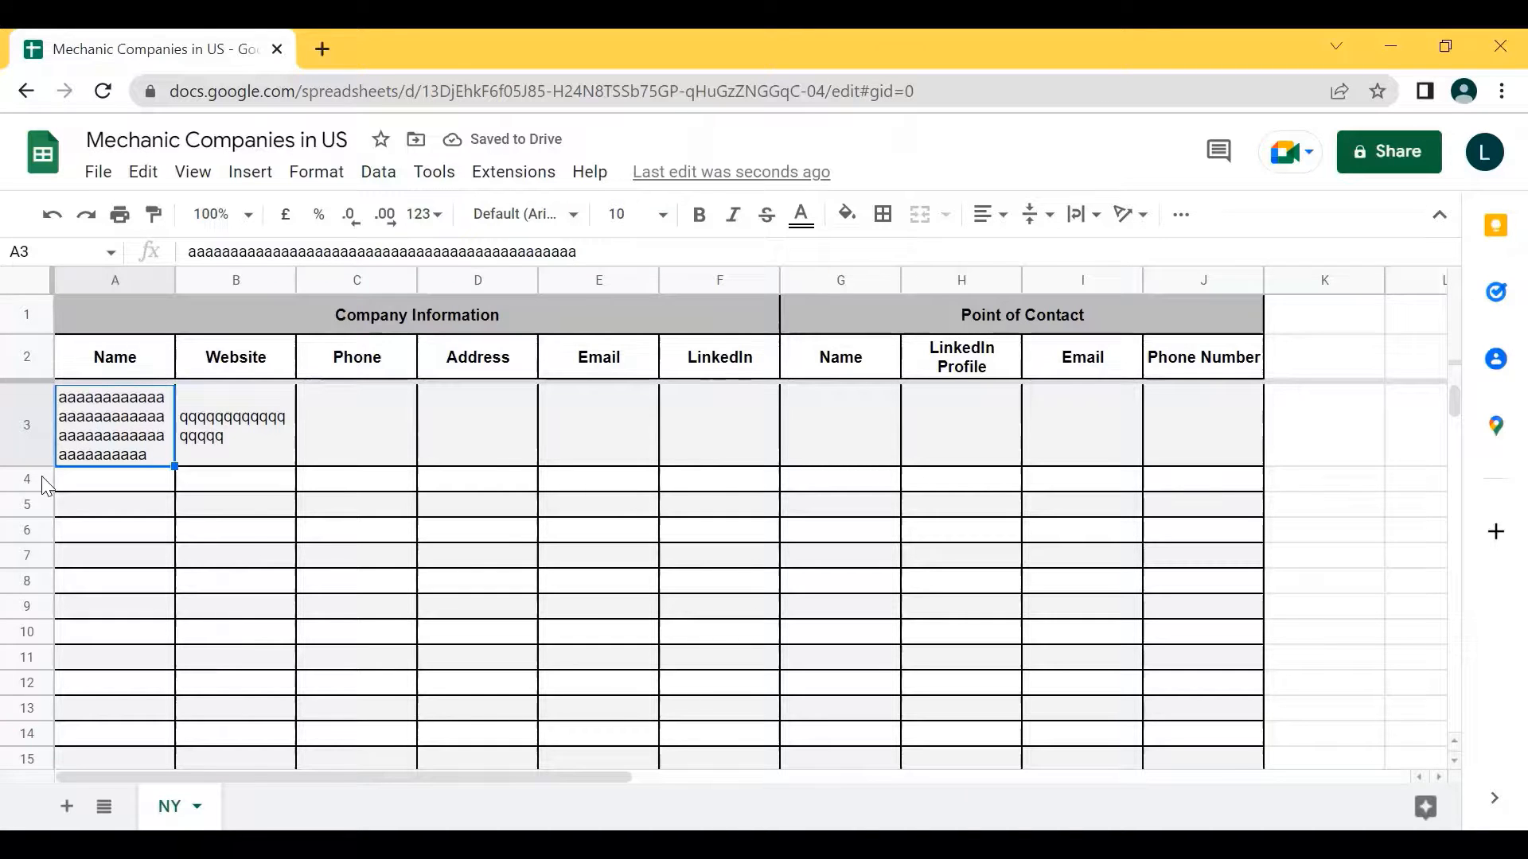
key(Delete)
key(Right)
key(Delete)
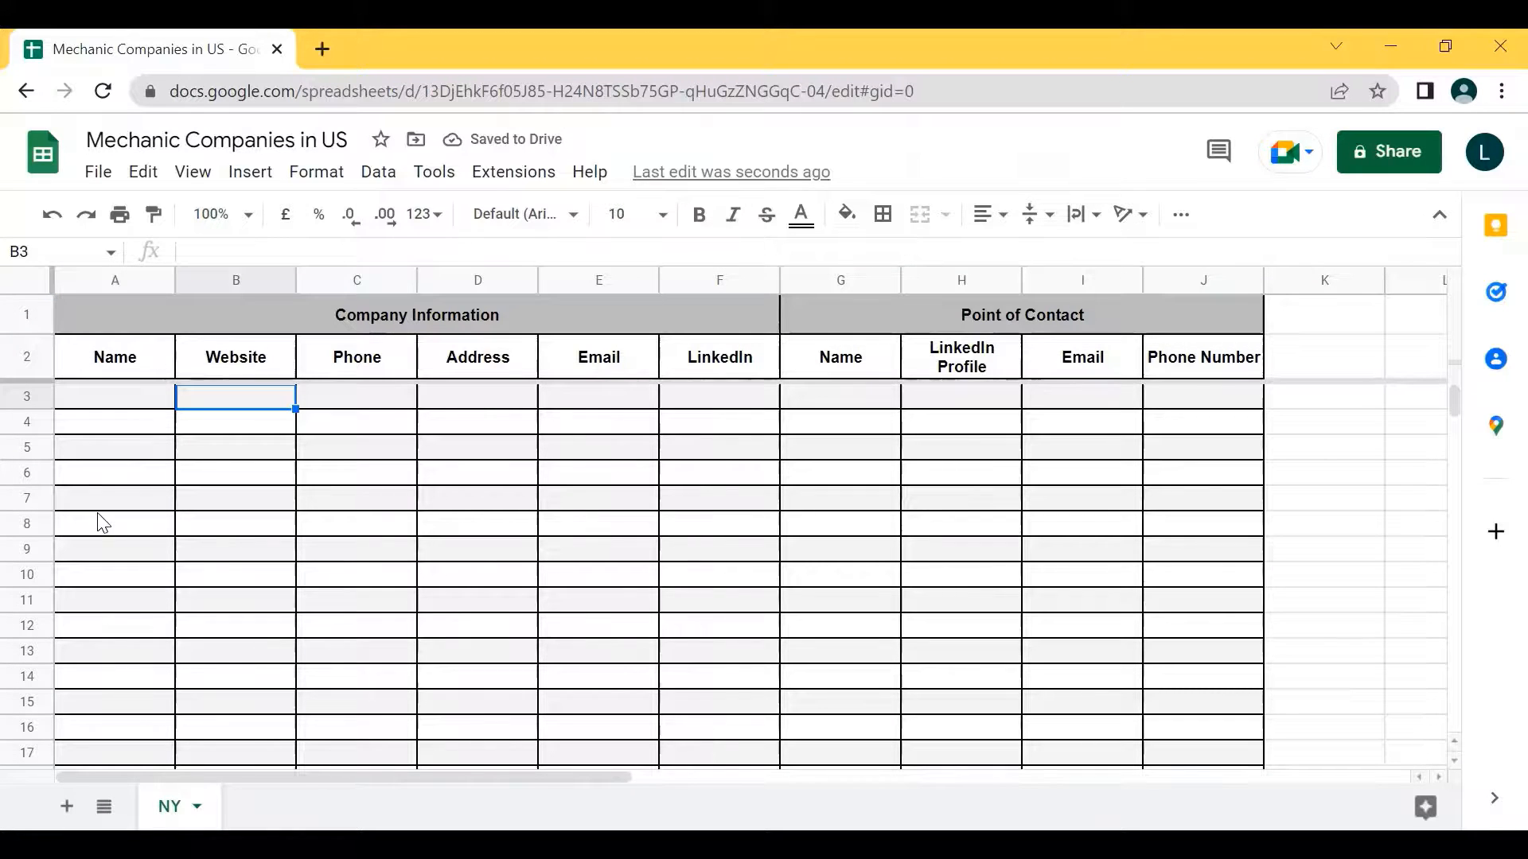
key(Left)
key(Up)
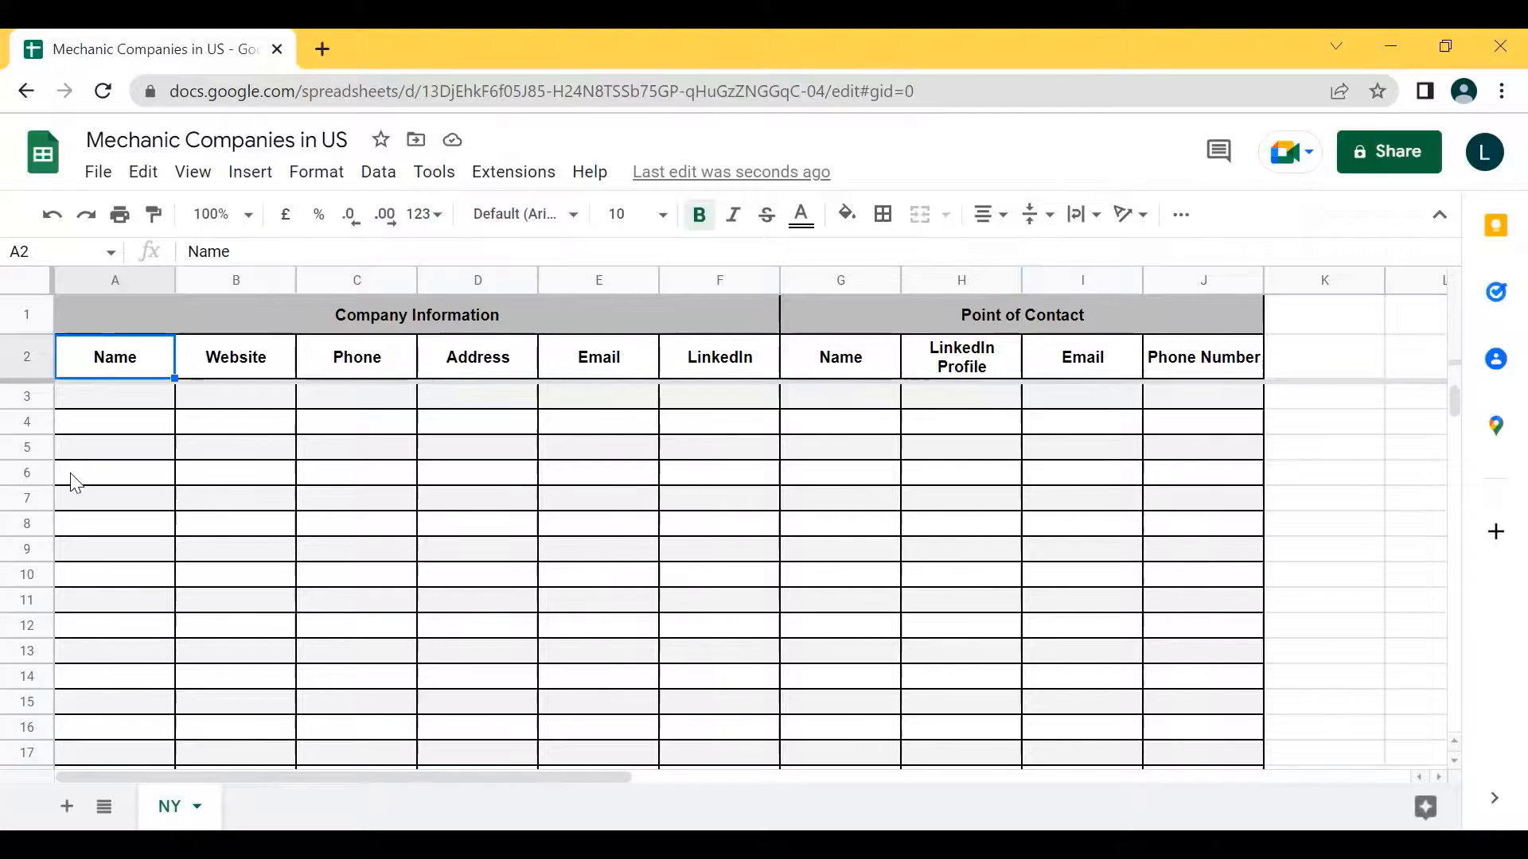
scroll(73, 482, down, 10)
scroll(73, 481, up, 10)
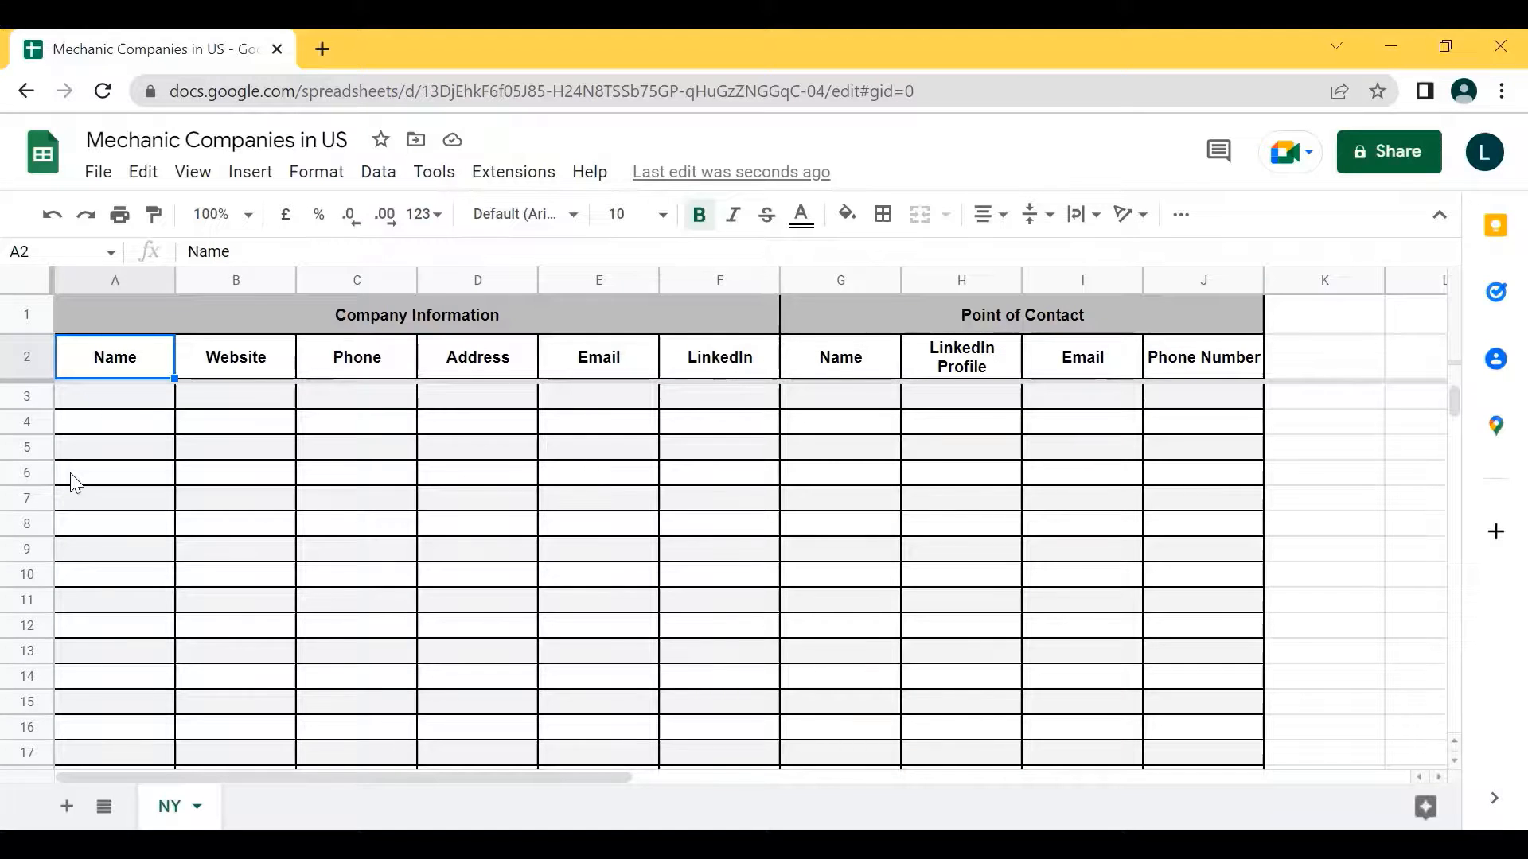
click(447, 280)
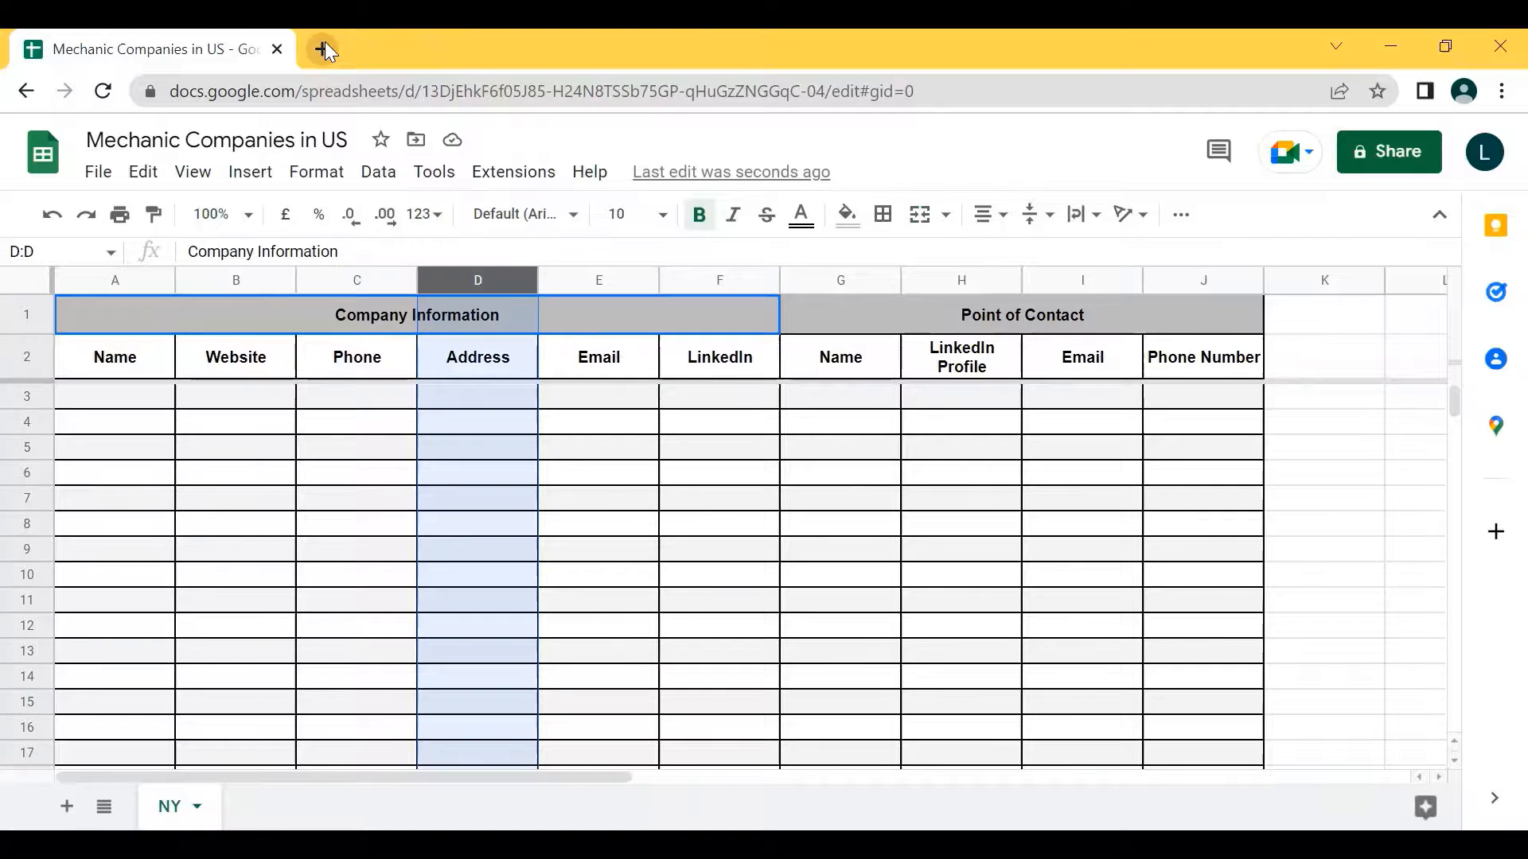
- Open the website modern.energy in a new browser tab
click(325, 47)
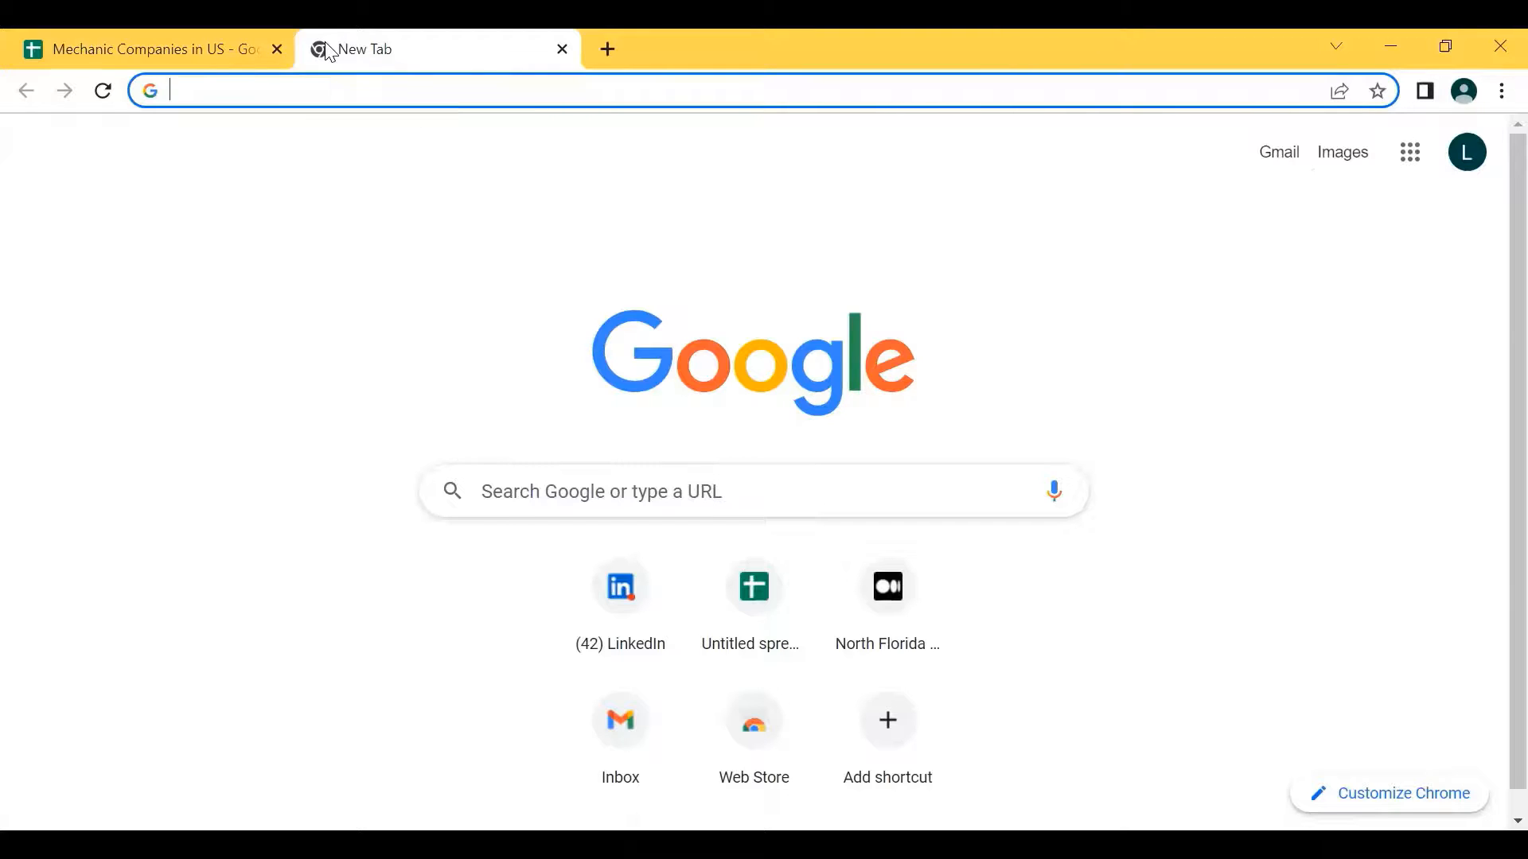
text(Mo)
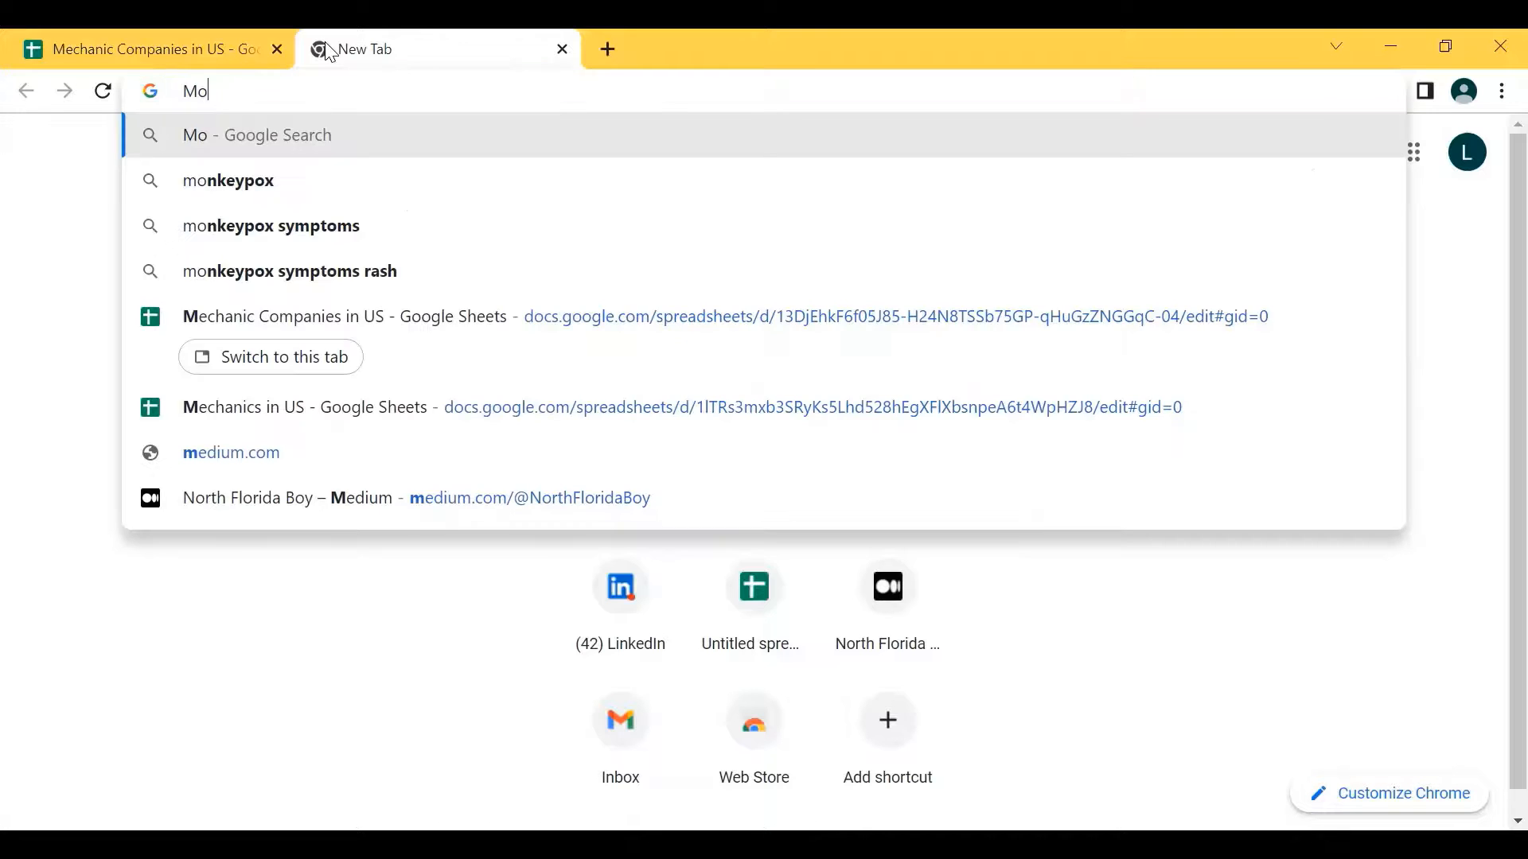
text(dern.energy)
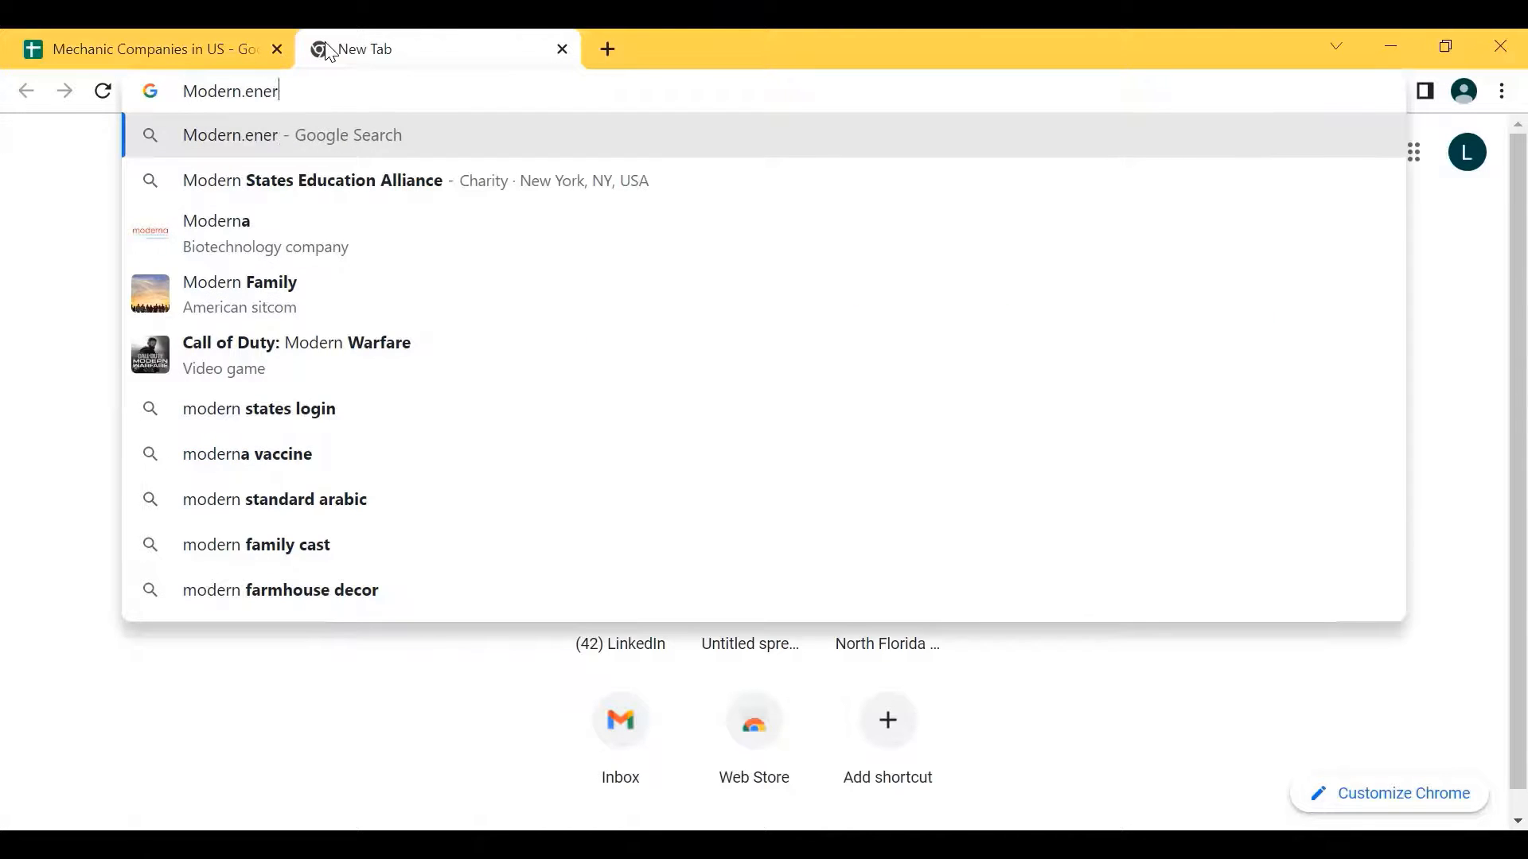
key(Return)
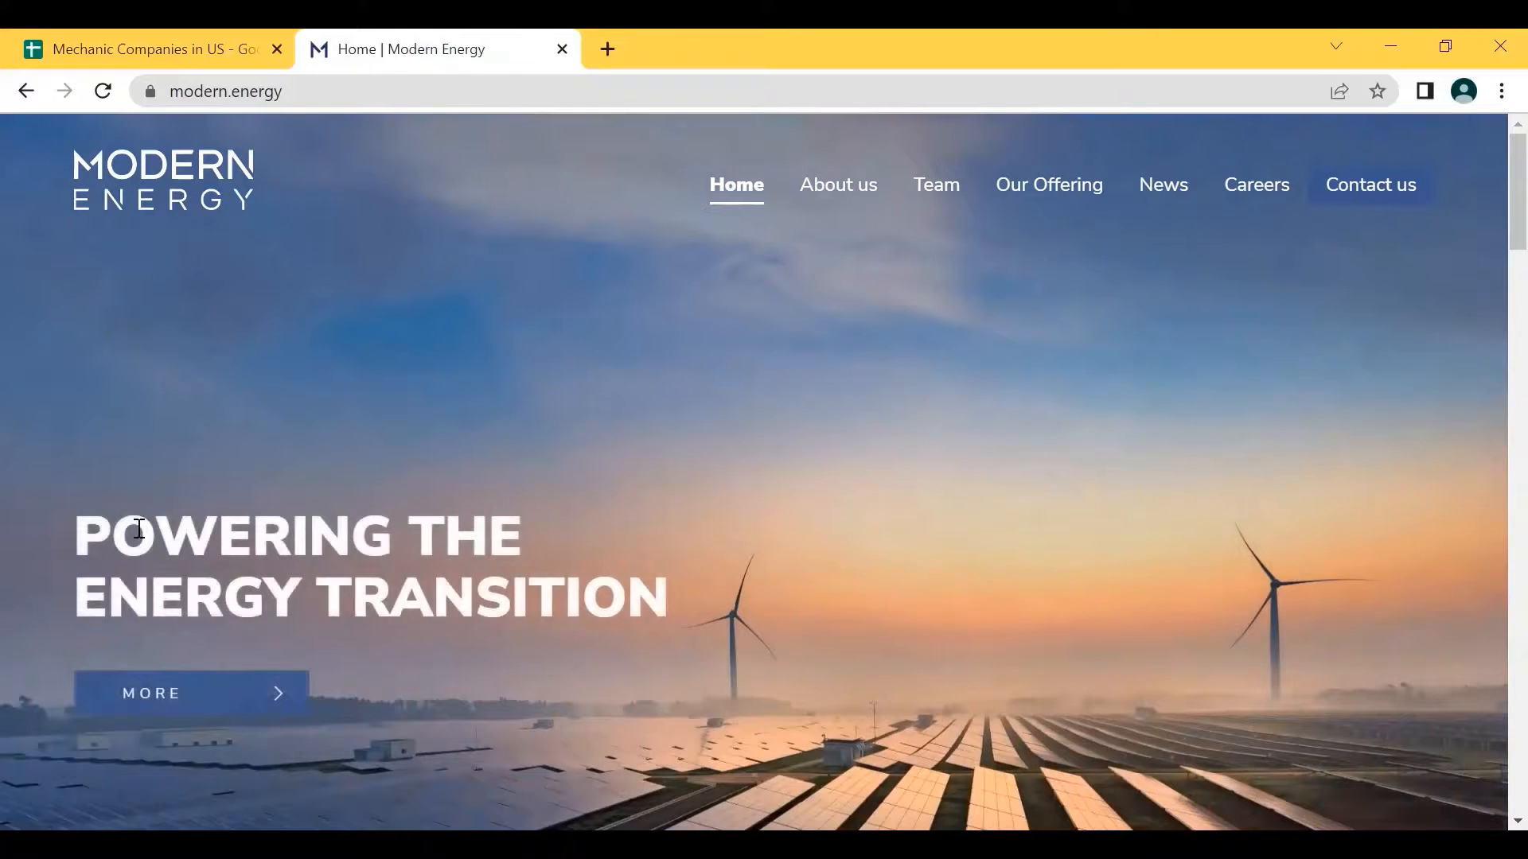
- Copy the "POWERING THE ENERGY TRANSITION" headline from the Modern Energy home page and return to the spreadsheet's Address cell D3
drag(139, 529, 742, 636)
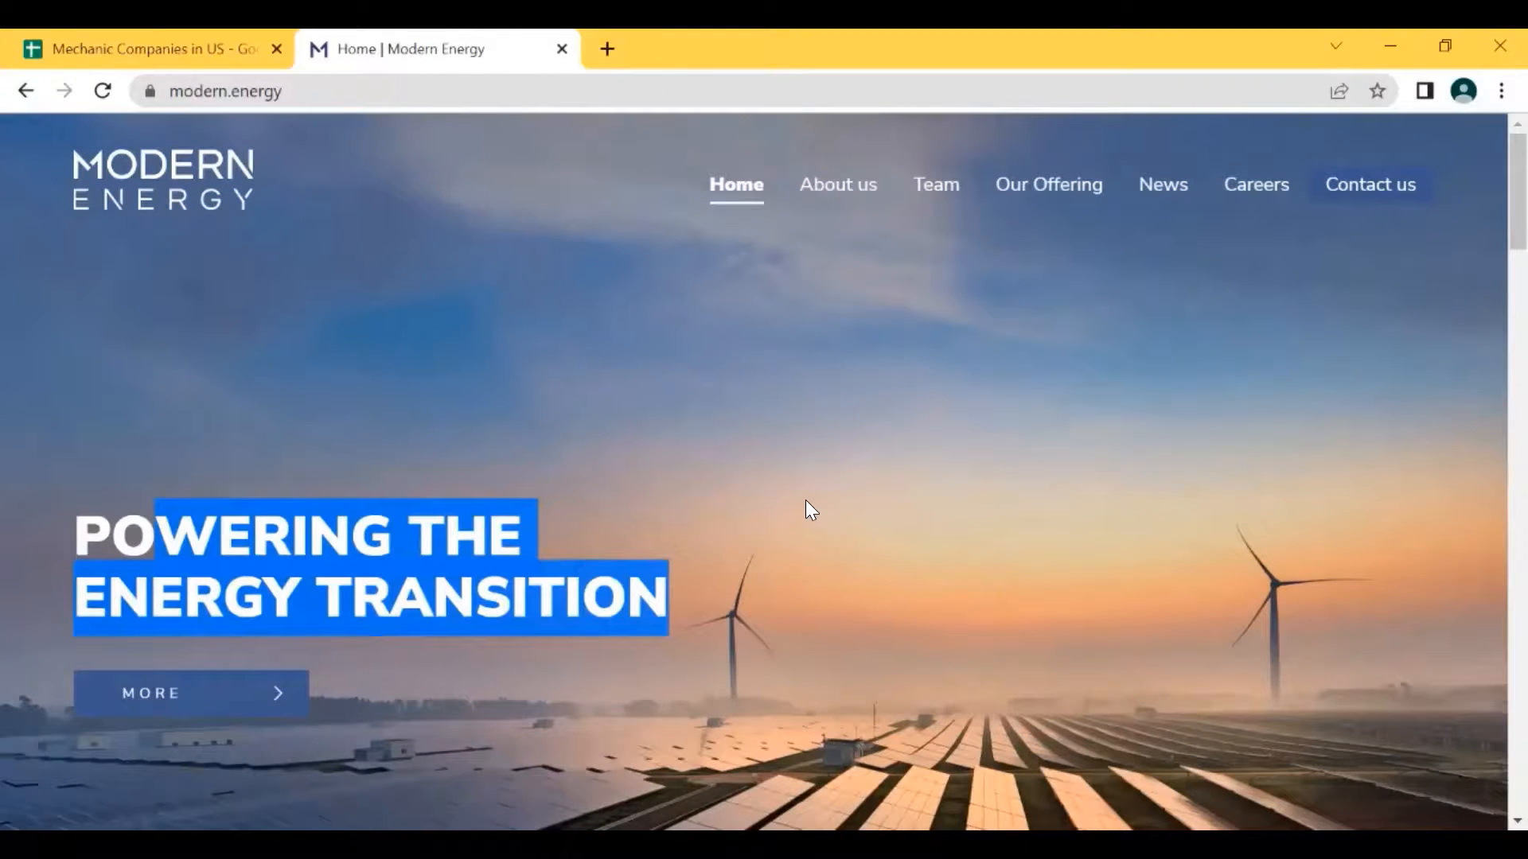
triple_click(133, 603)
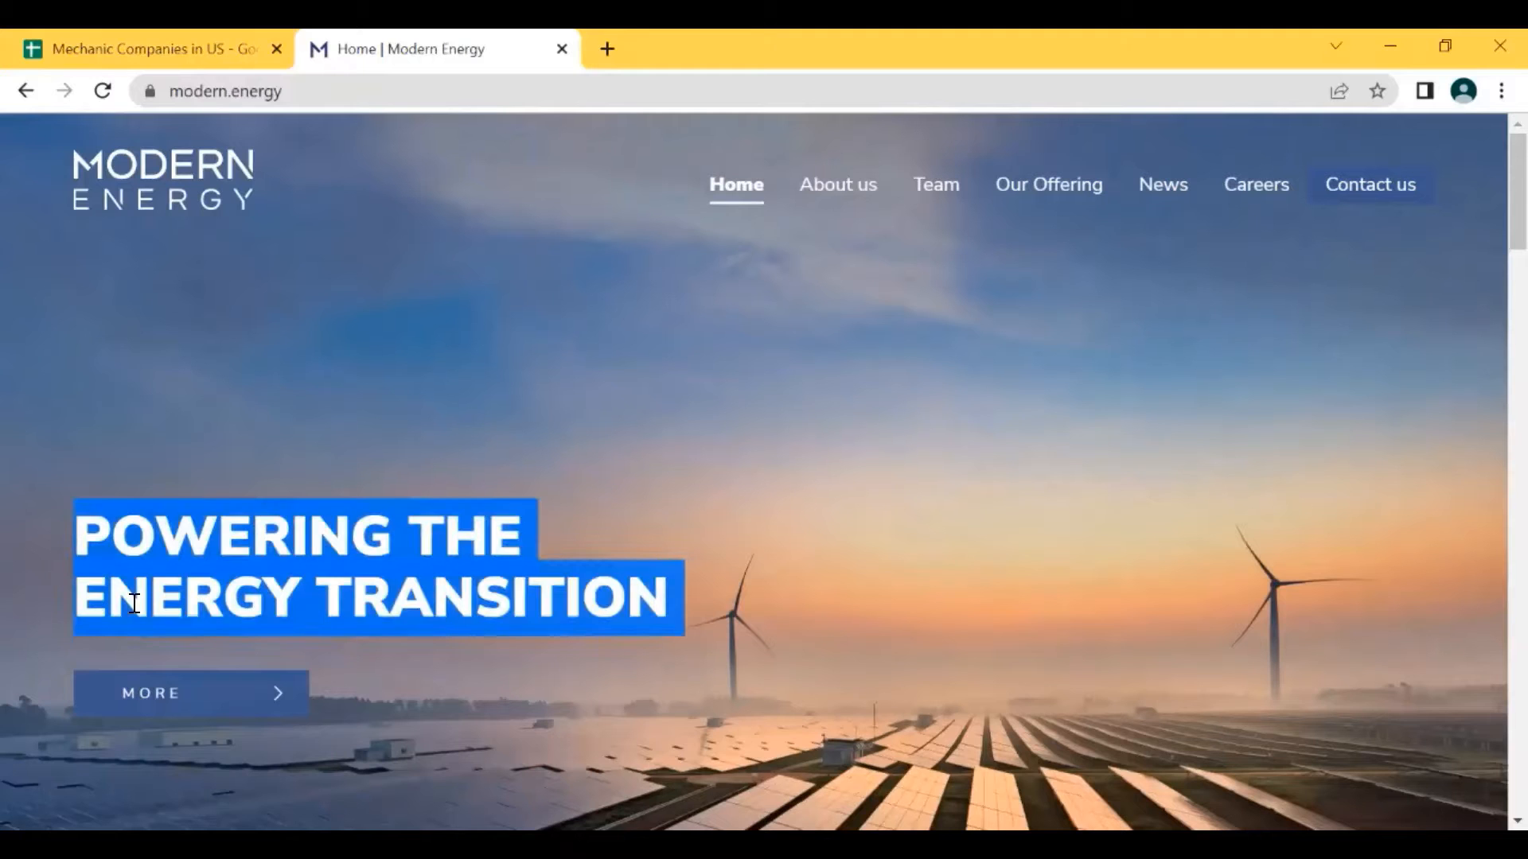
click(146, 36)
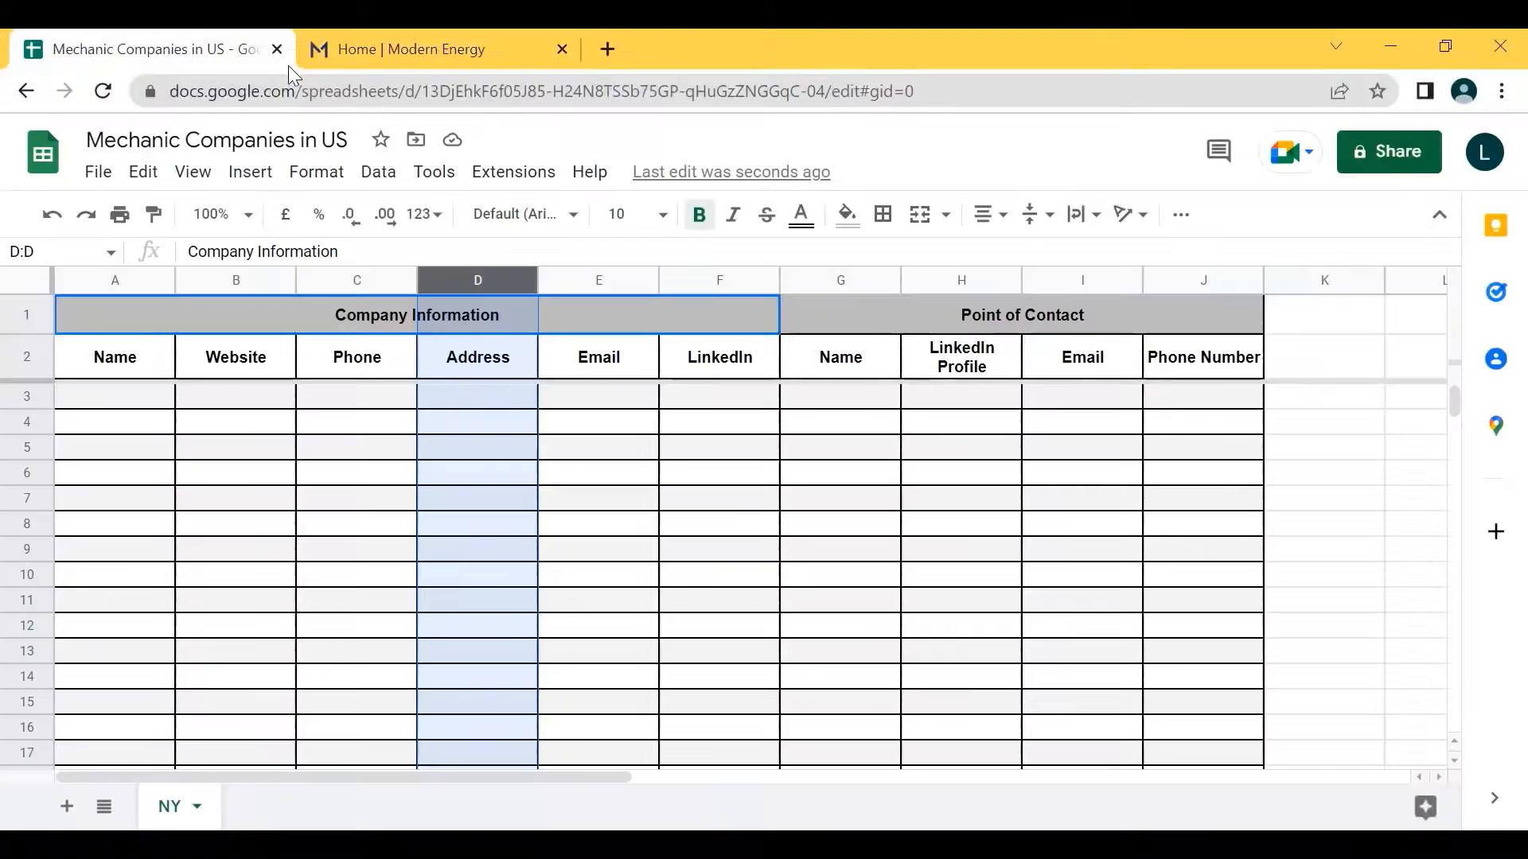
click(449, 393)
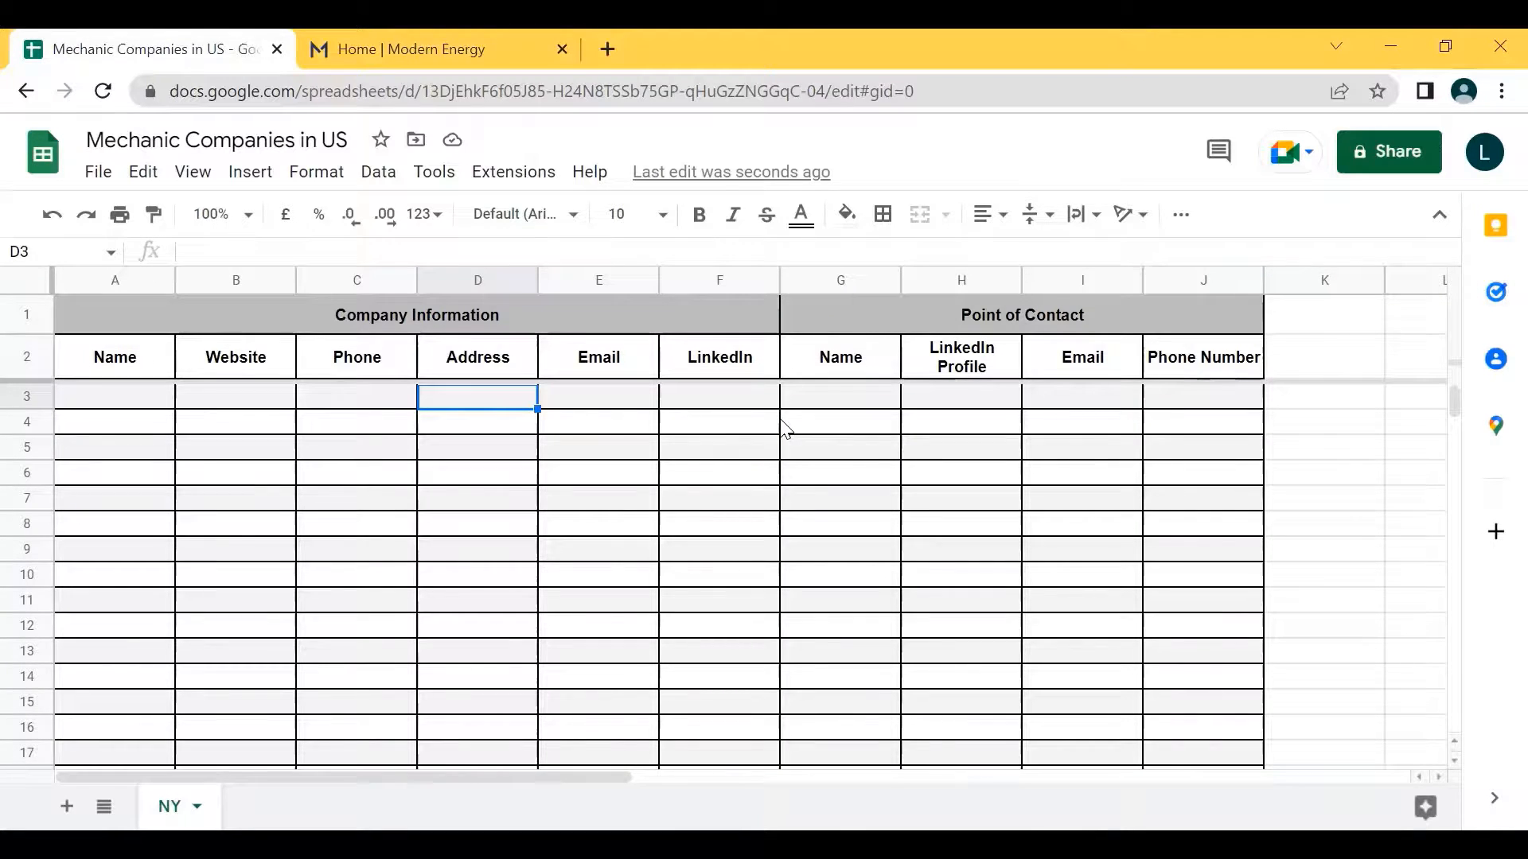
- Try pasting the Modern Energy headline with its website formatting into D3, and undo the paste
key(ctrl+Tab)
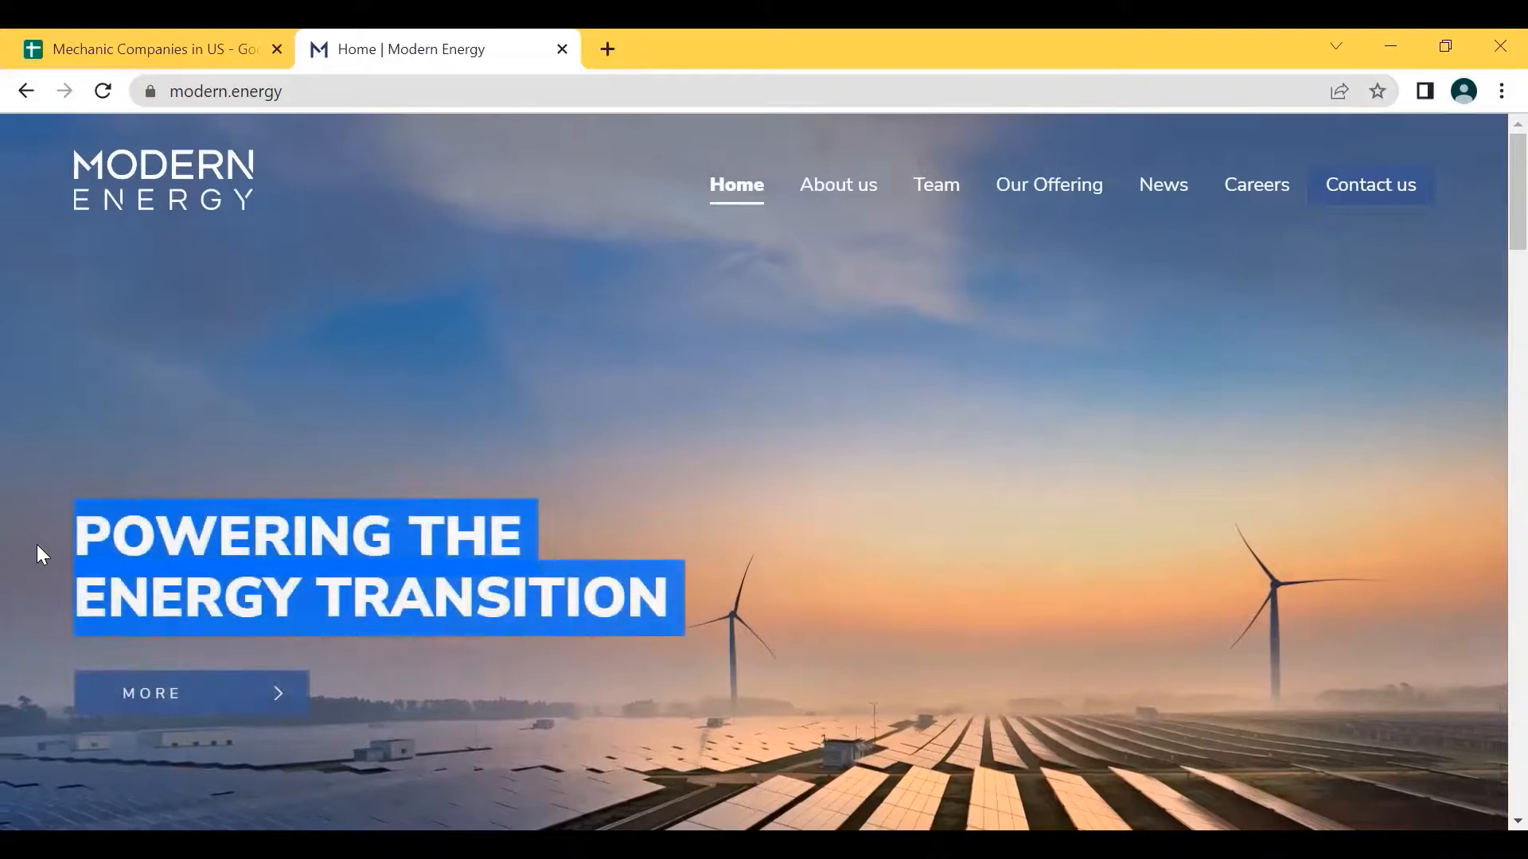
click(50, 38)
text(POWERING THE ENERGY TRANSITION MORE)
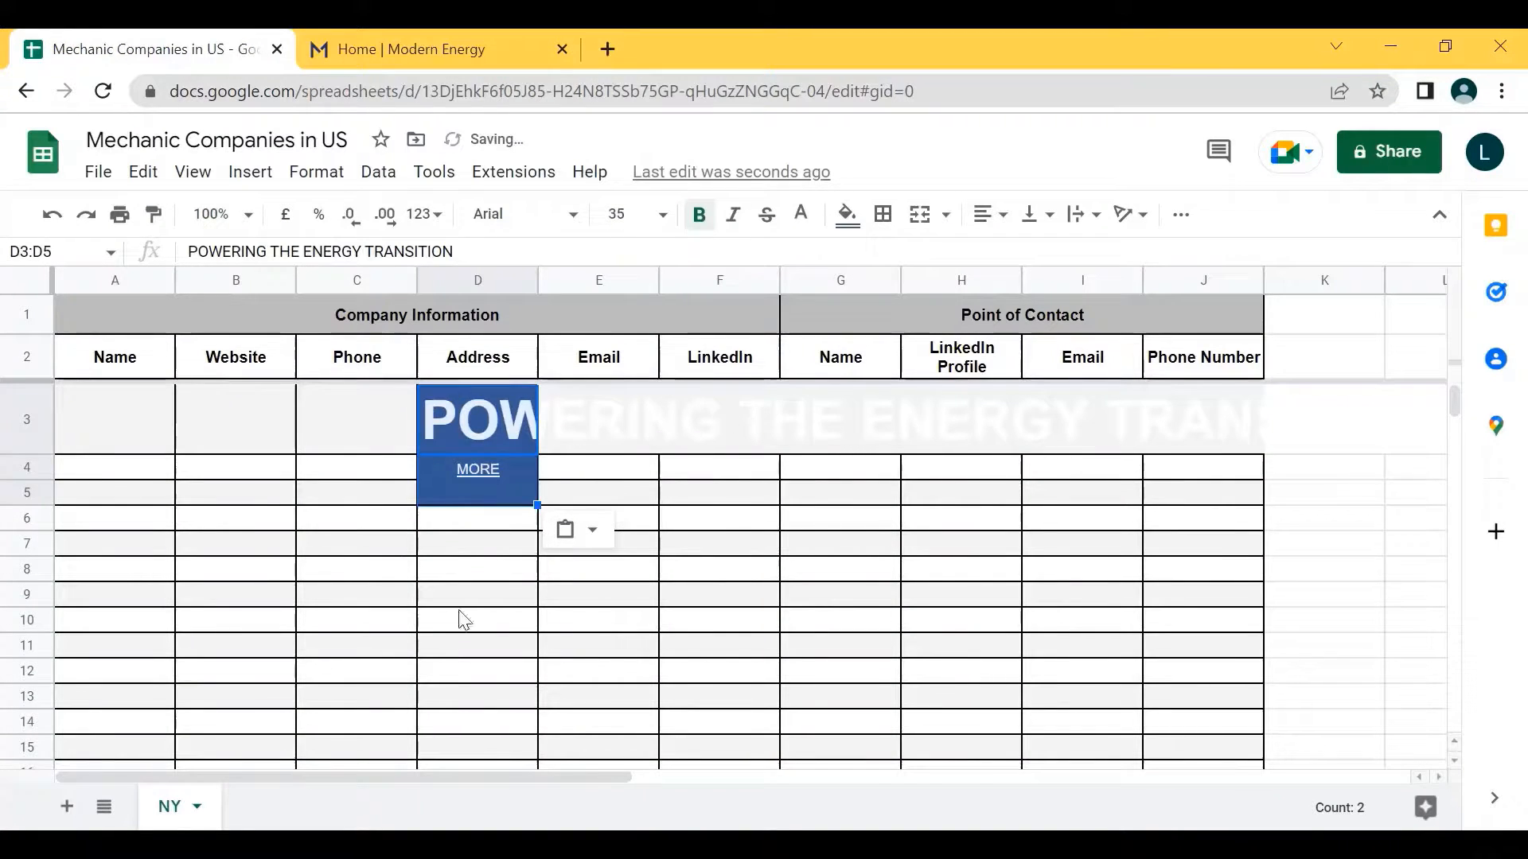
click(113, 579)
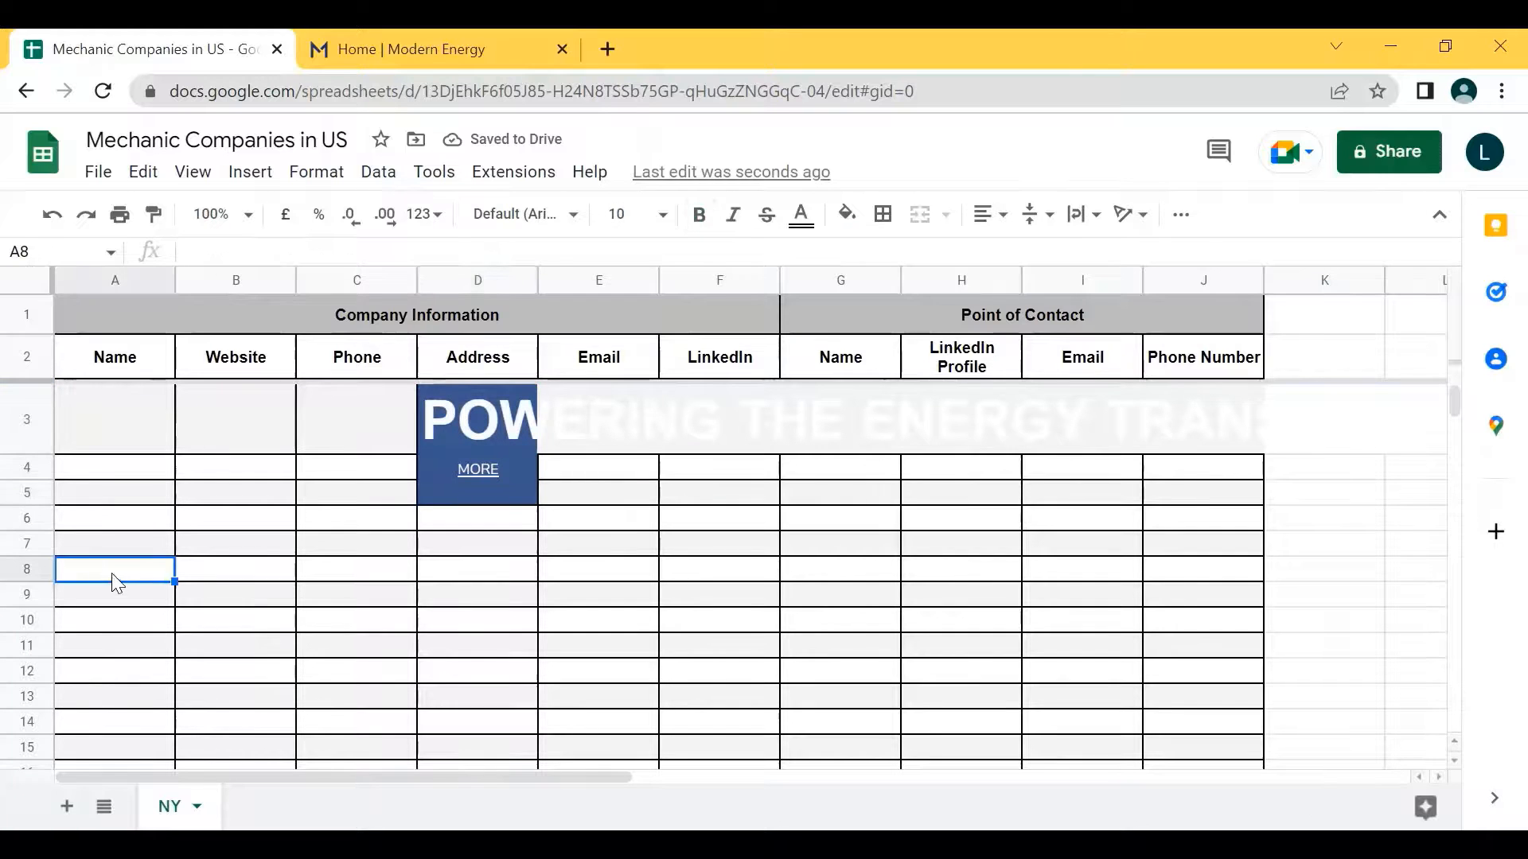
key(ctrl+z)
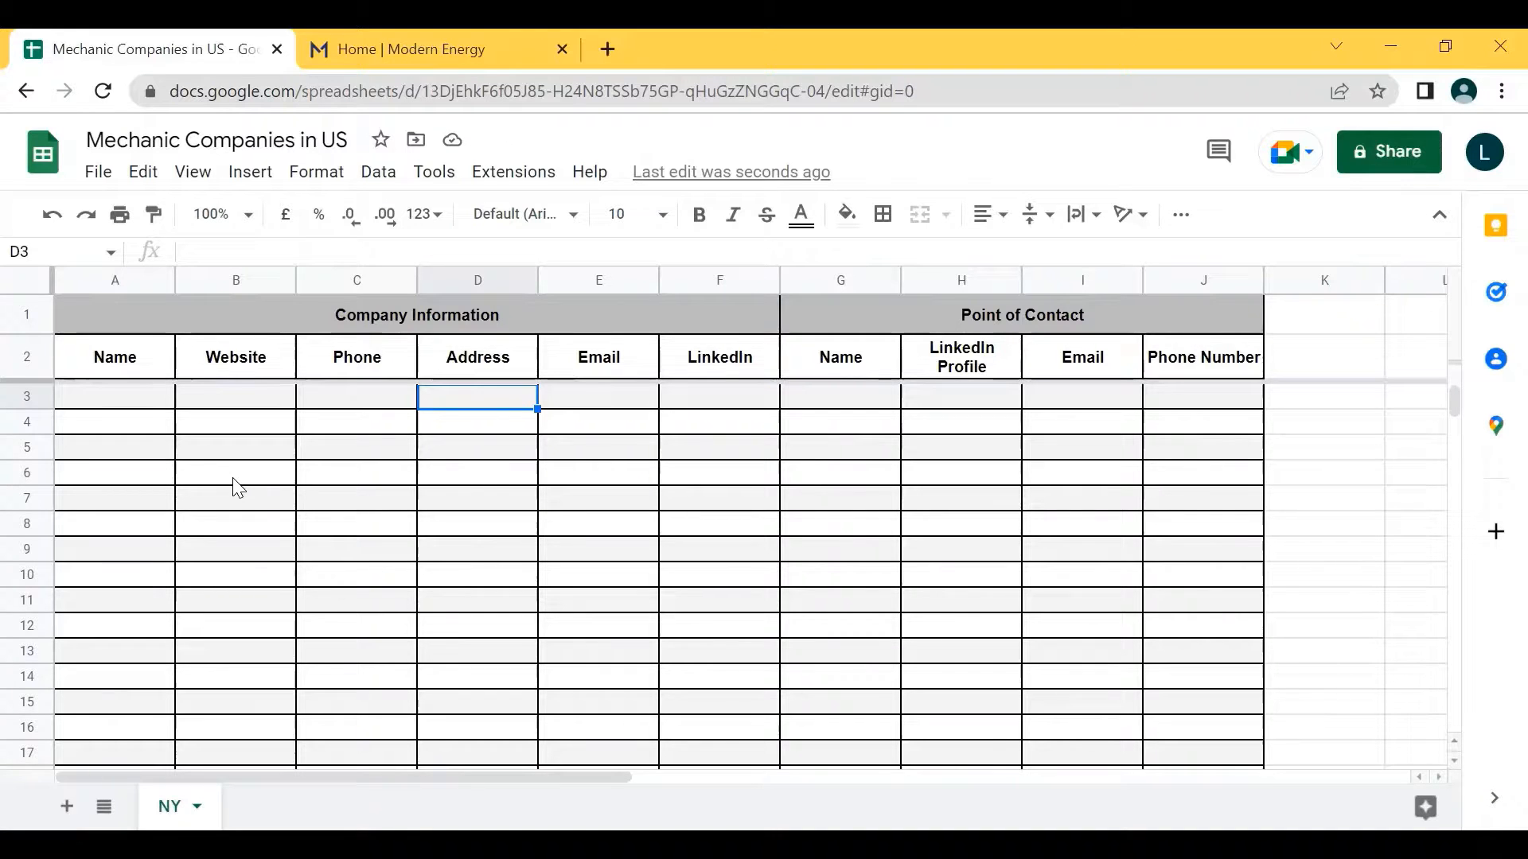
- Paste "POWERING THE ENERGY TRANSITION" into D3 without formatting, also using the Values only paste option
text(POWERING THE ENERGY TRANSITION)
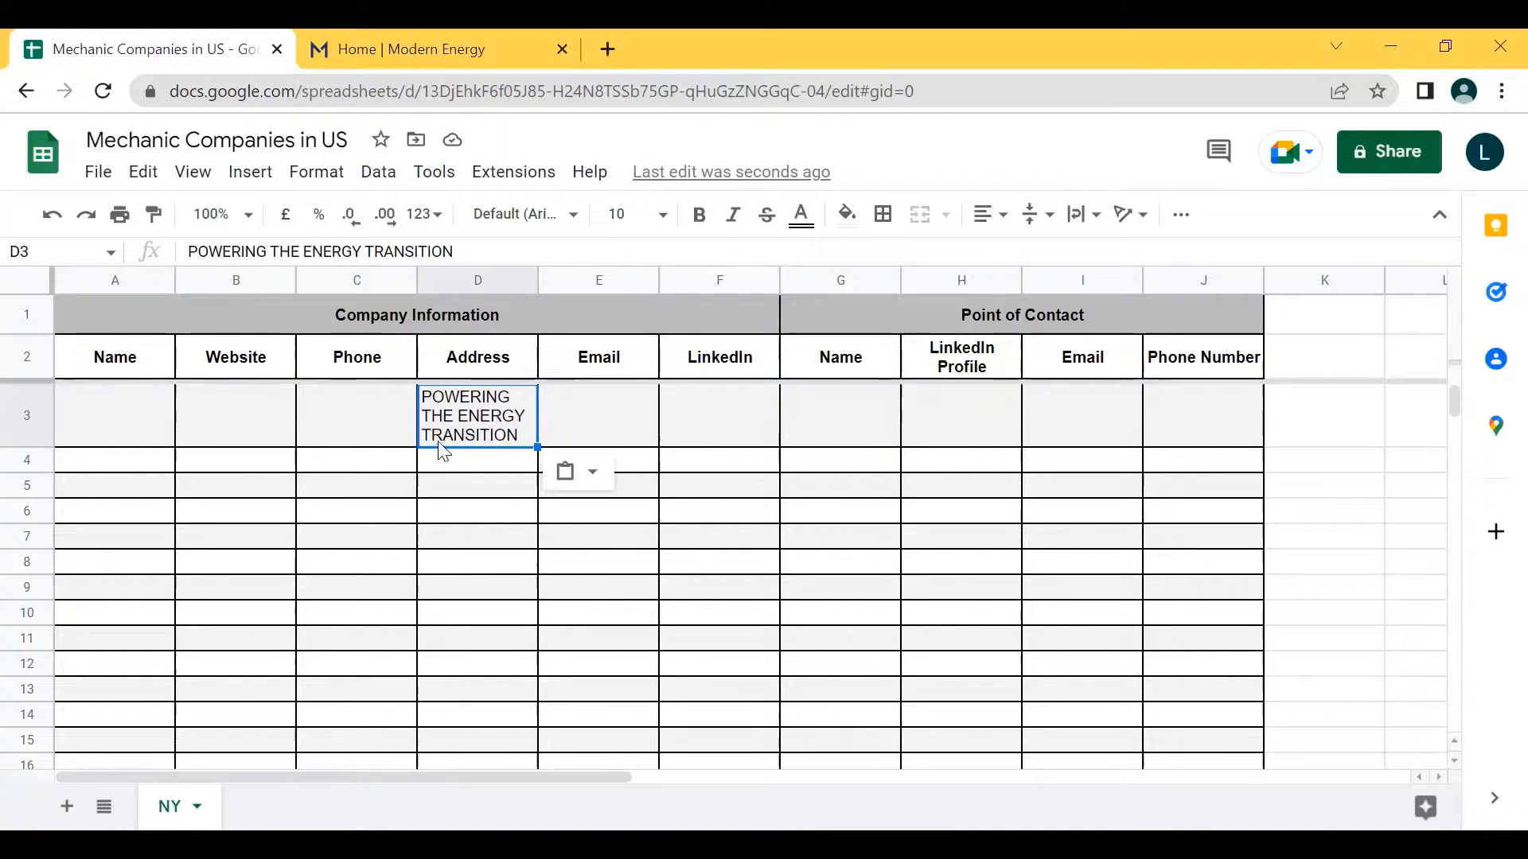
right_click(458, 427)
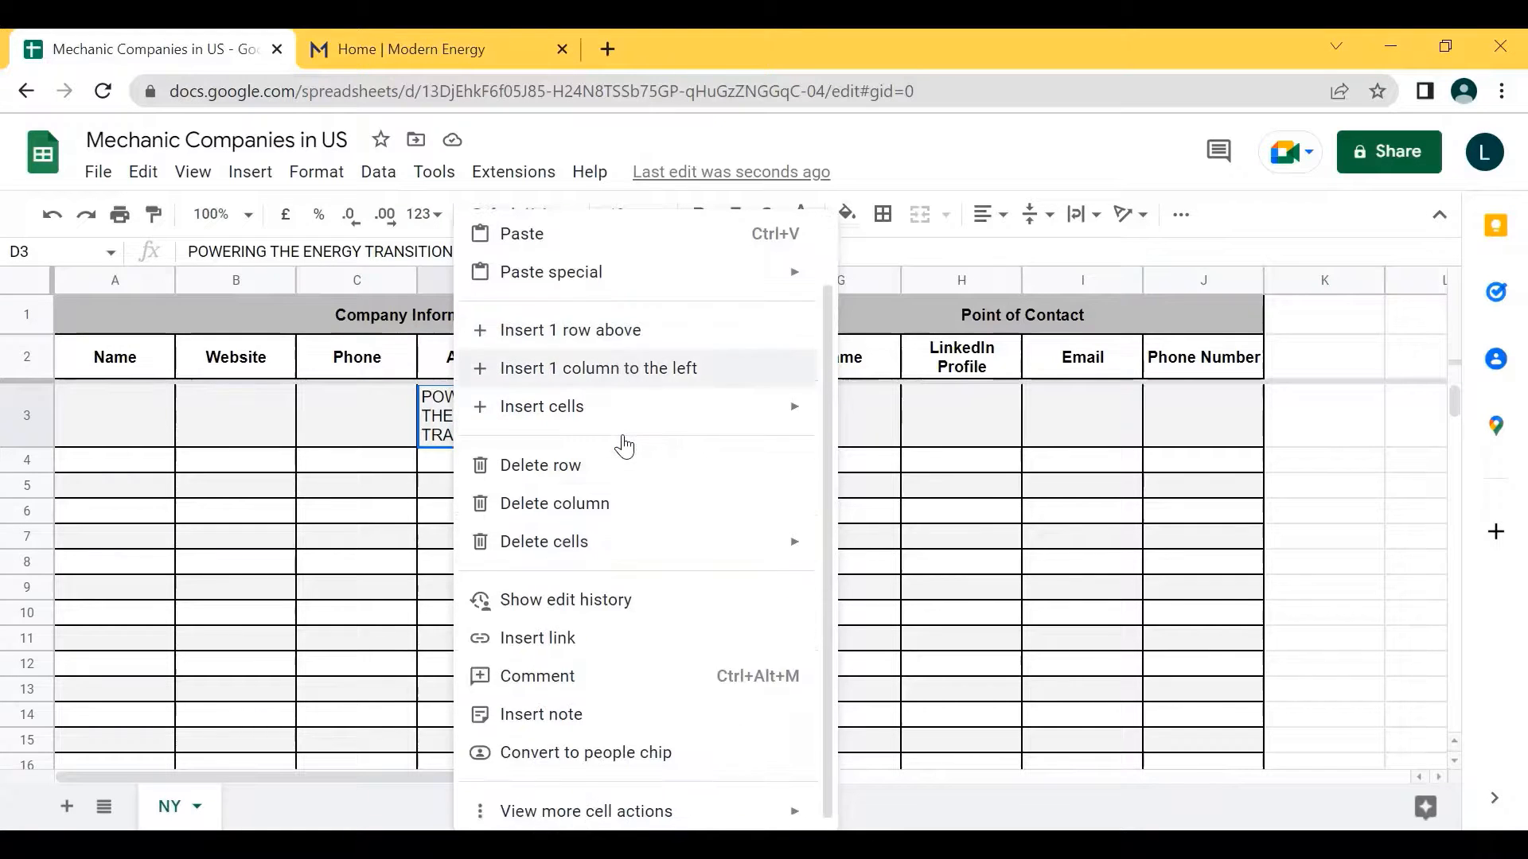
mouse_move(796, 358)
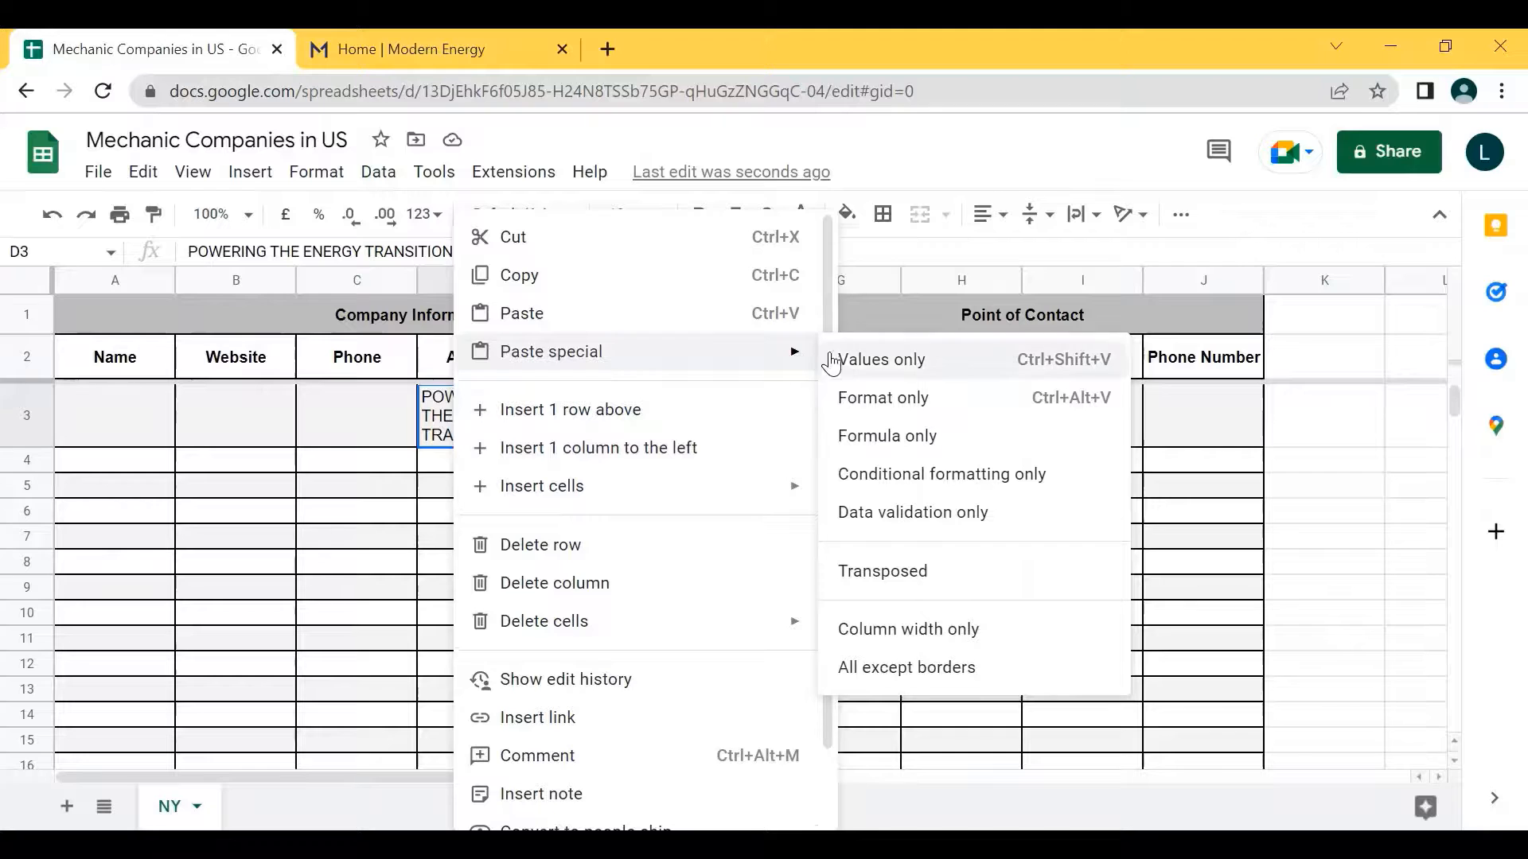
click(867, 365)
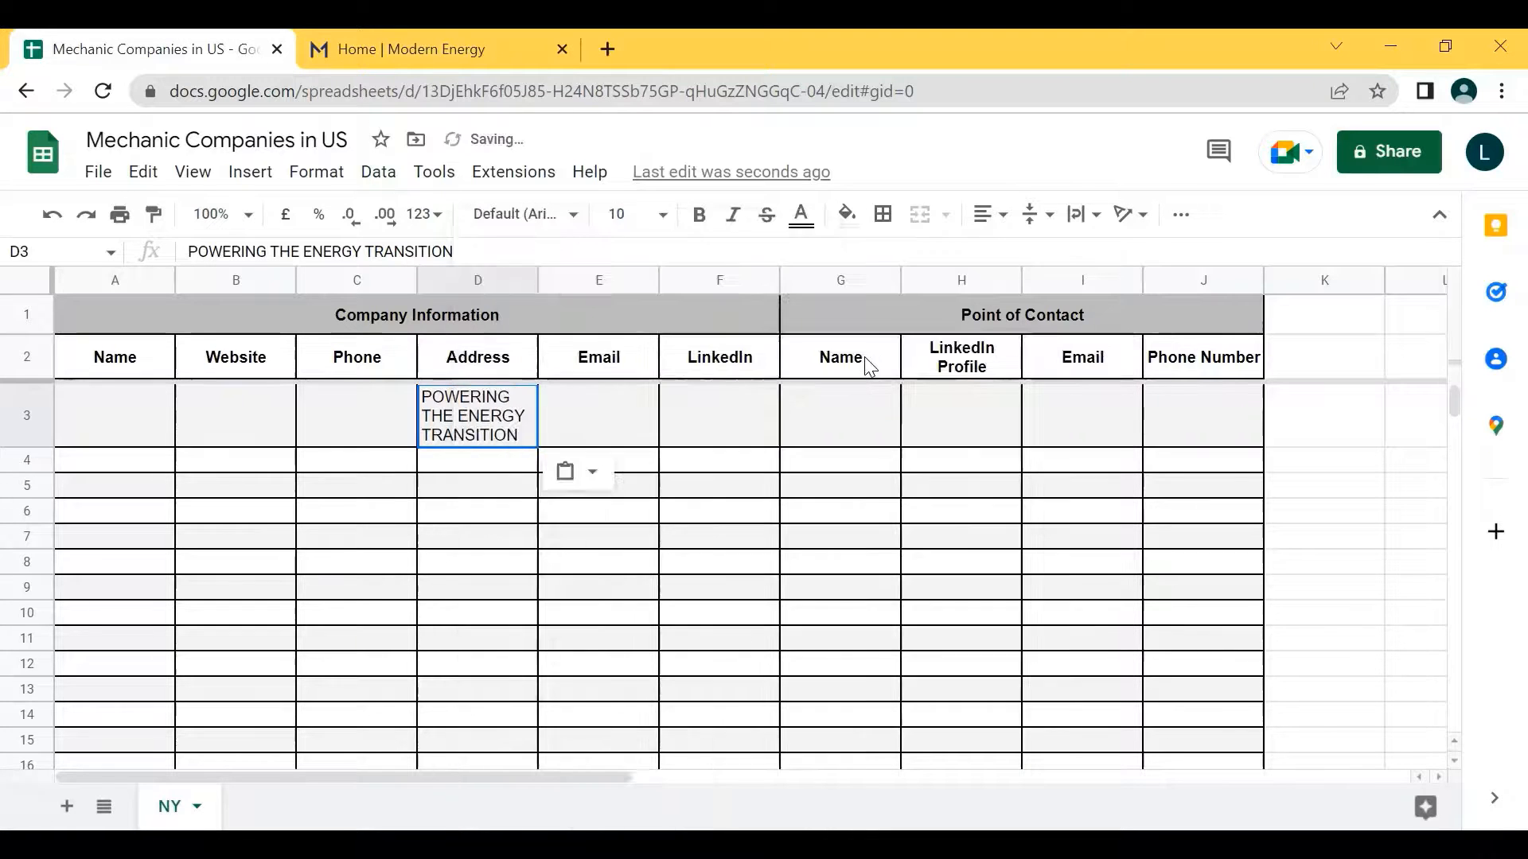
click(535, 461)
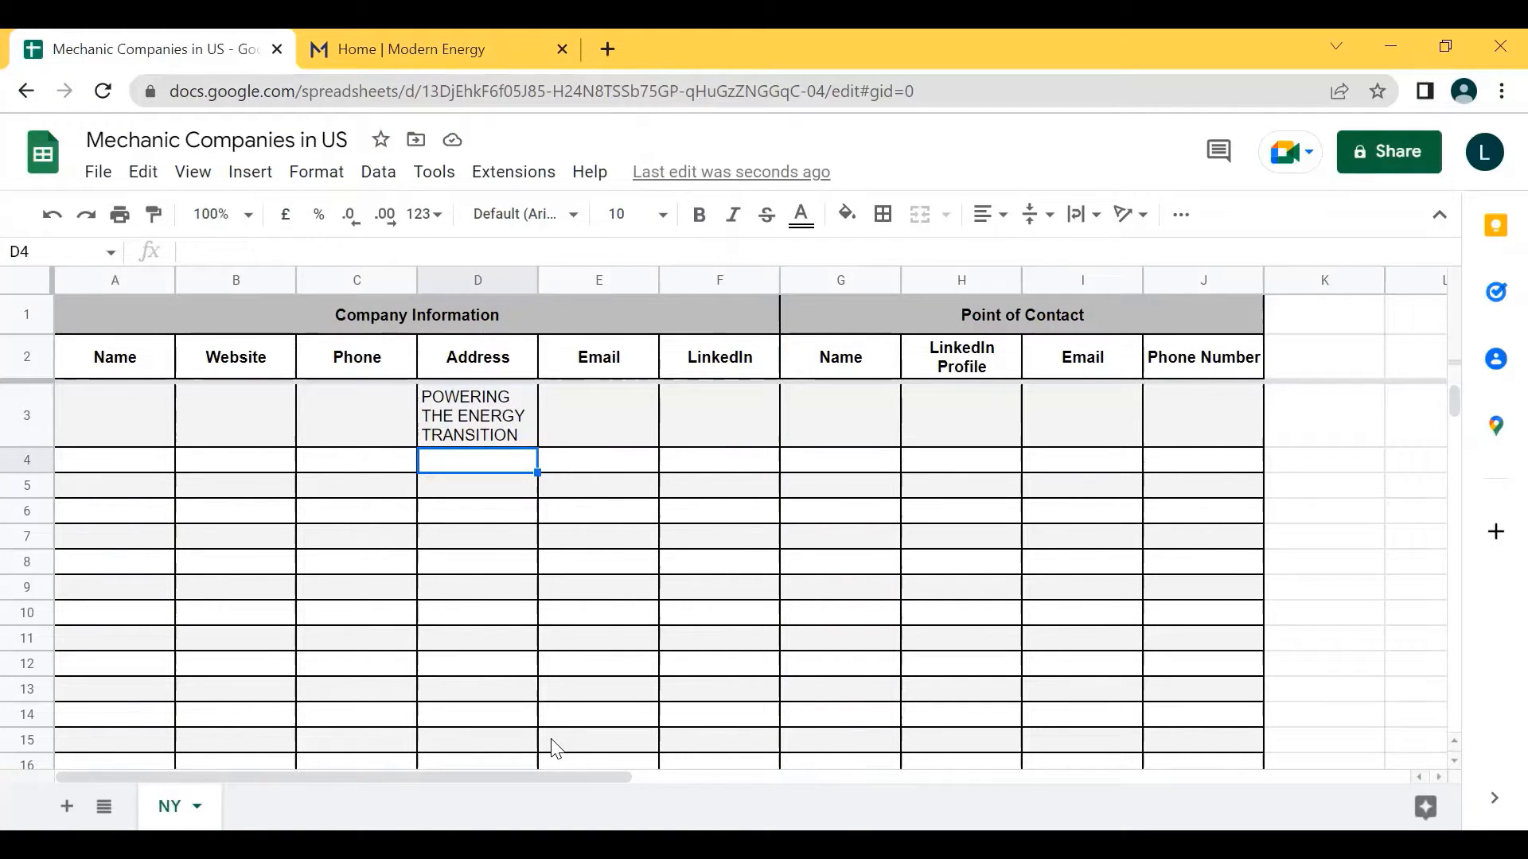
- Return to D3 and clear the pasted headline text from the cell
key(Right)
key(Up)
key(Left)
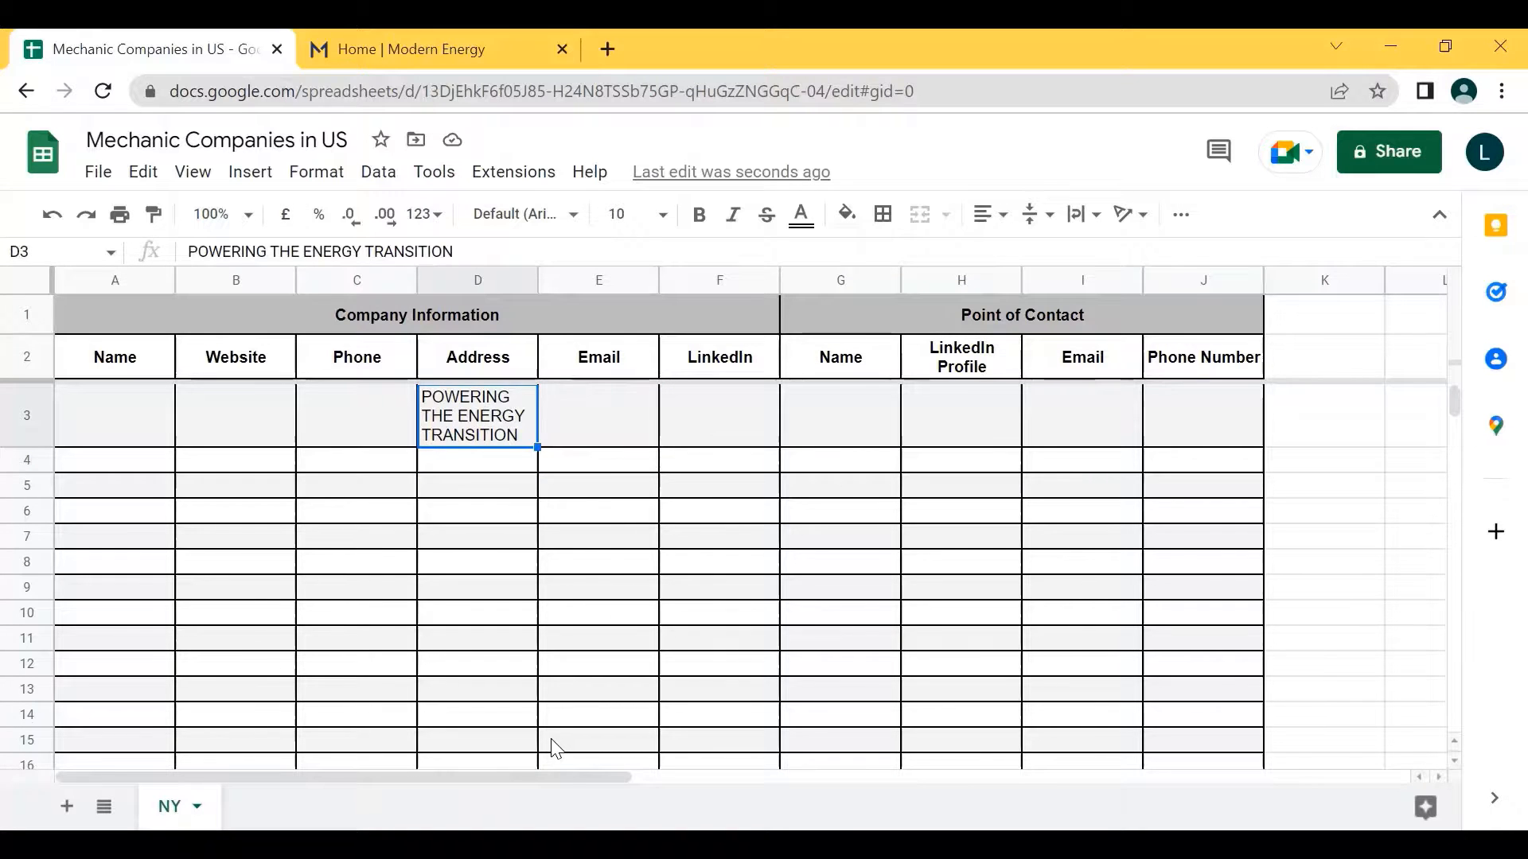
key(Delete)
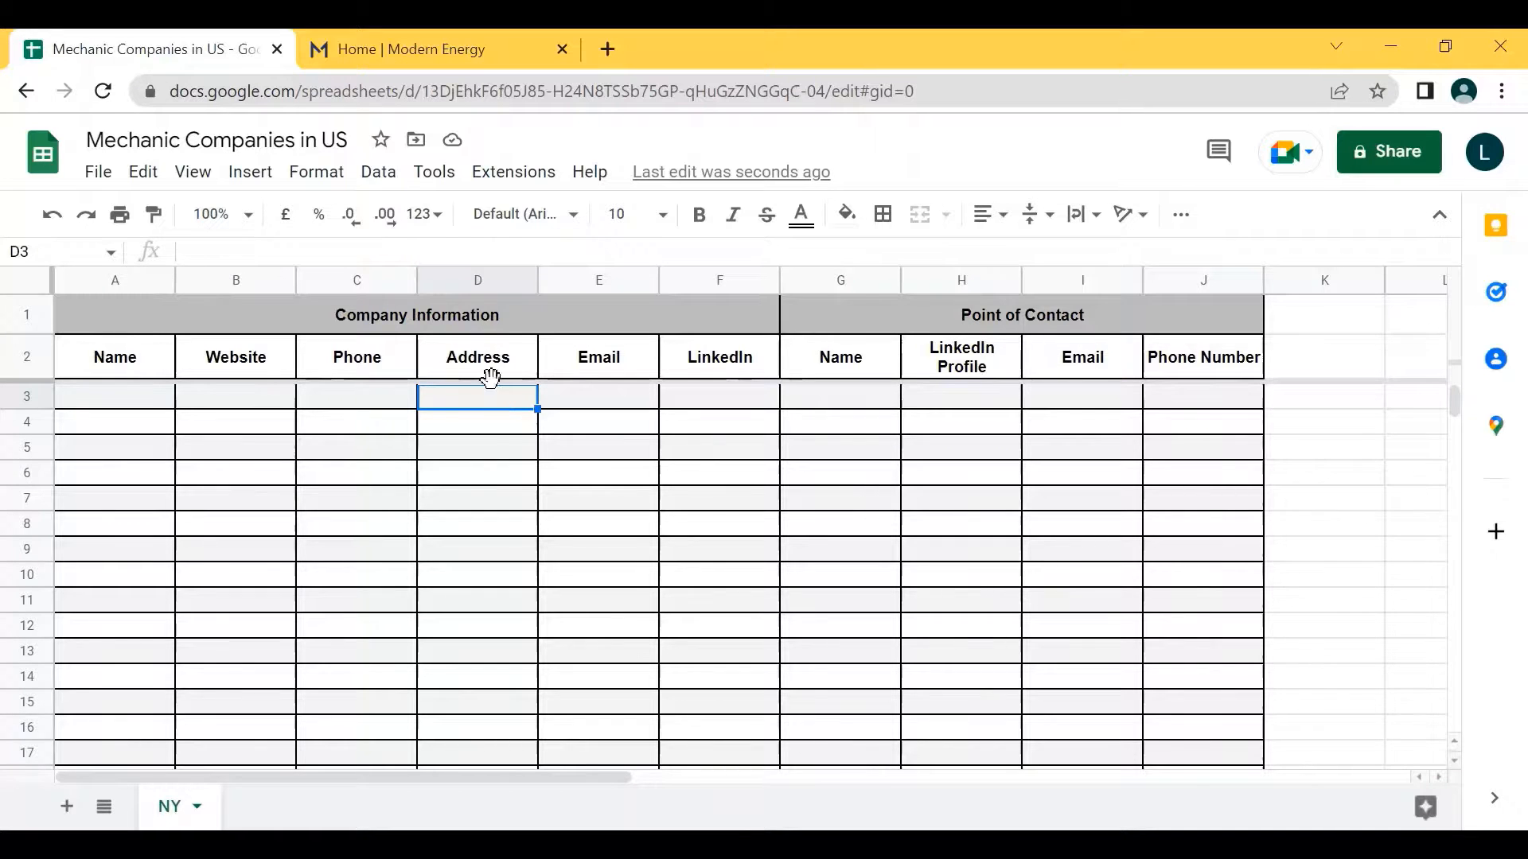
- Select column D, row 4, and the cell D4 where they meet
click(478, 279)
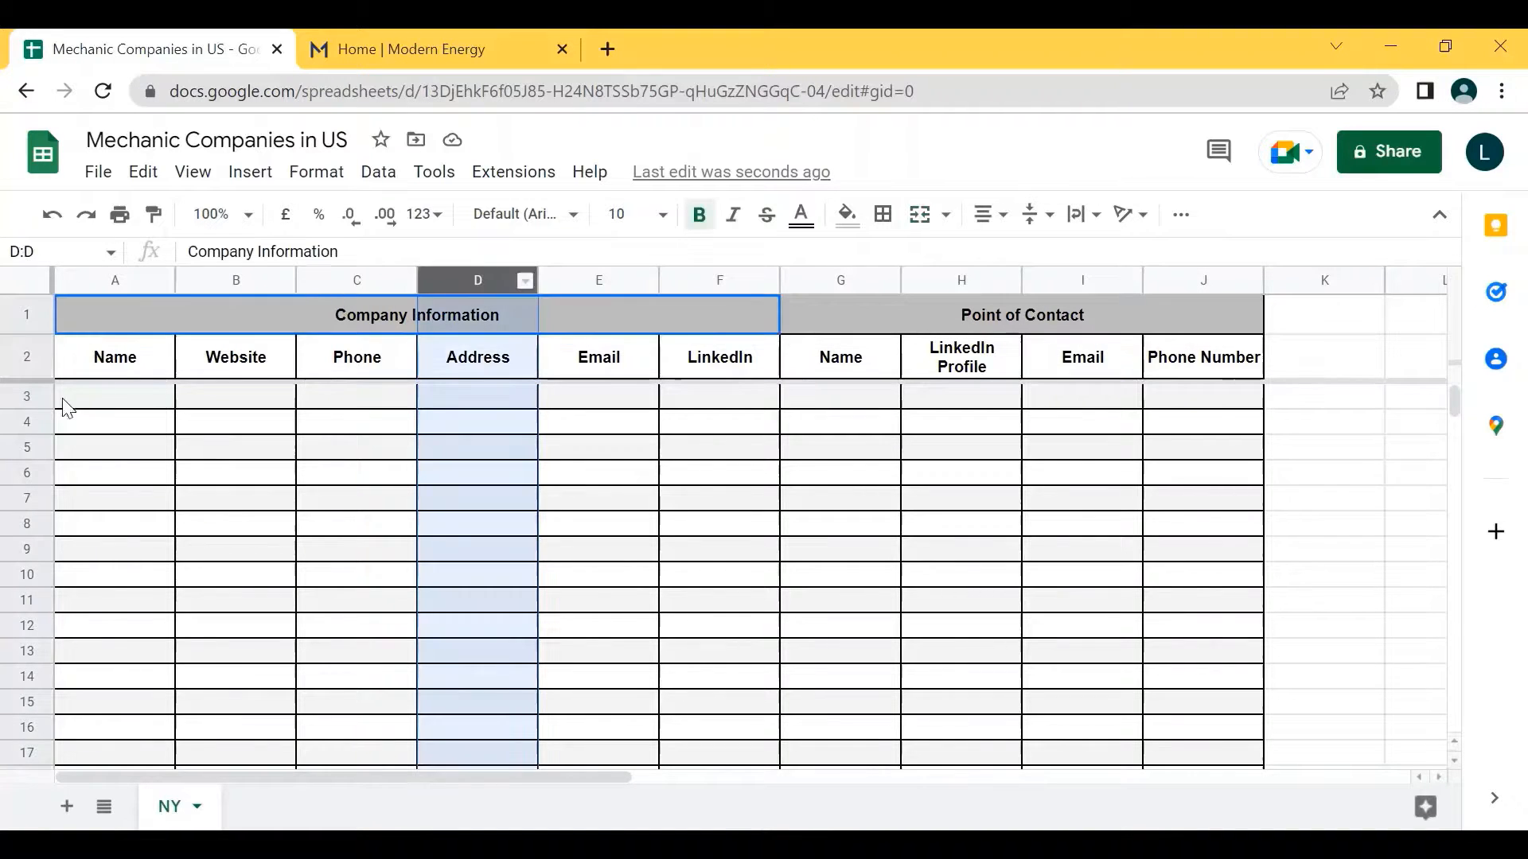
click(17, 422)
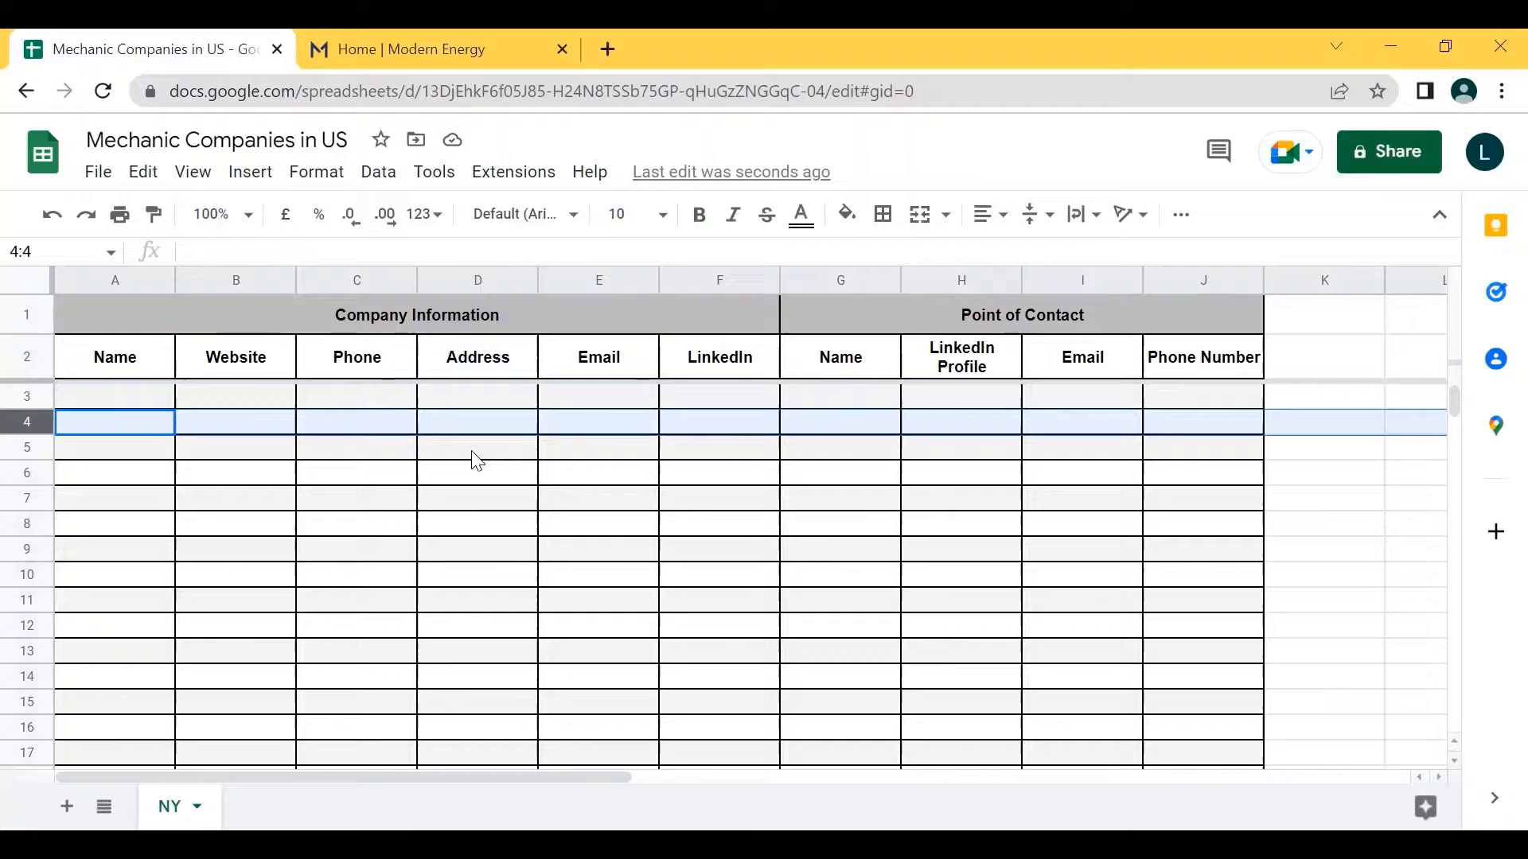
click(511, 430)
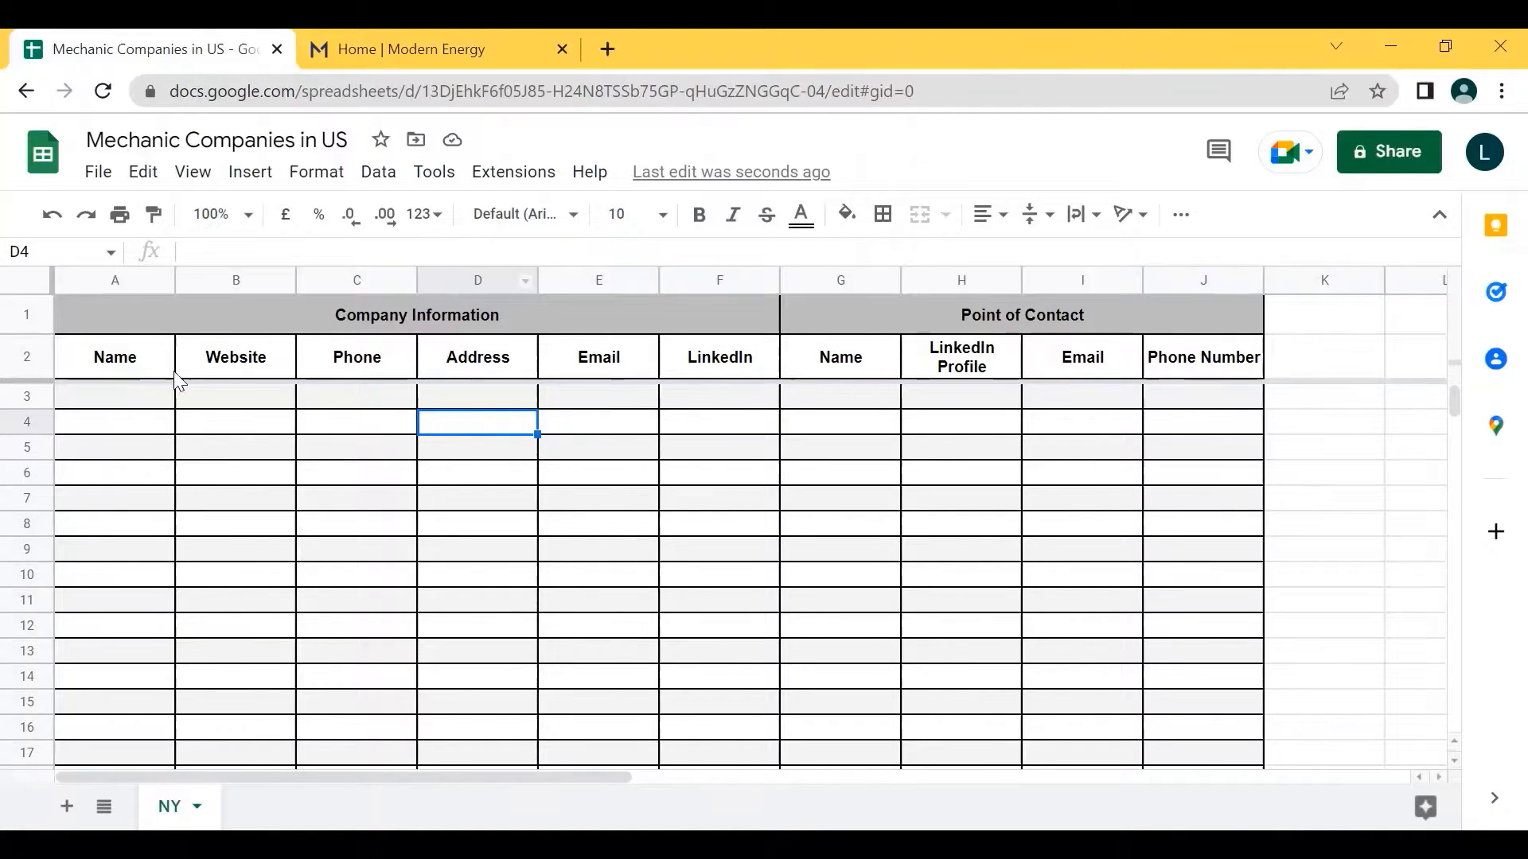
- Go directly to cell D1000 by entering its cell reference
click(40, 250)
text(1)
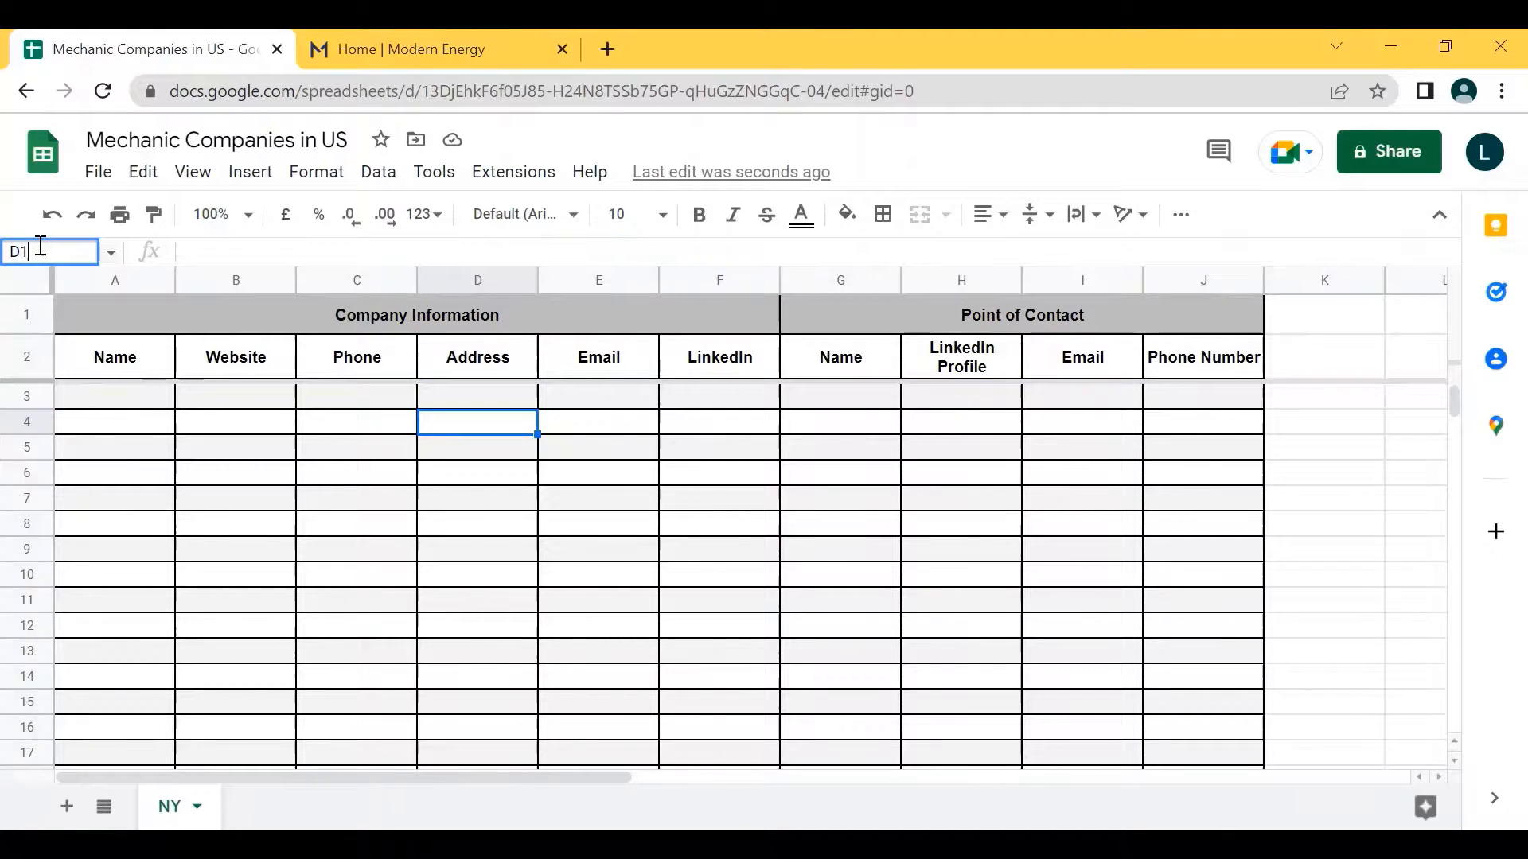
text(000)
key(Return)
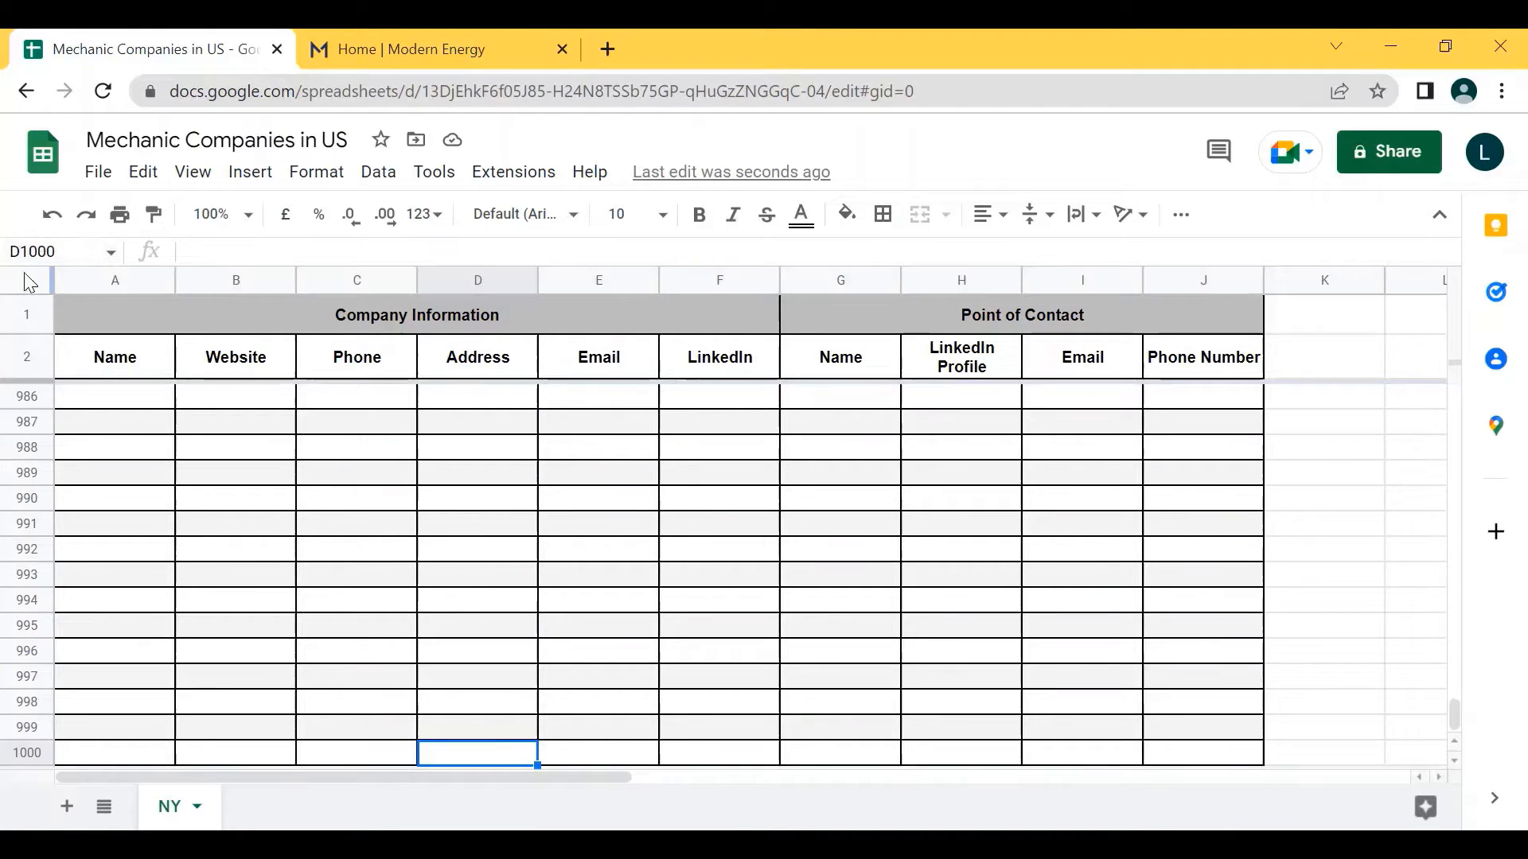
- Leave the cell reference entry unused and move the selection from the last rows back to the merged Company Information header
click(26, 253)
key(BackSpace)
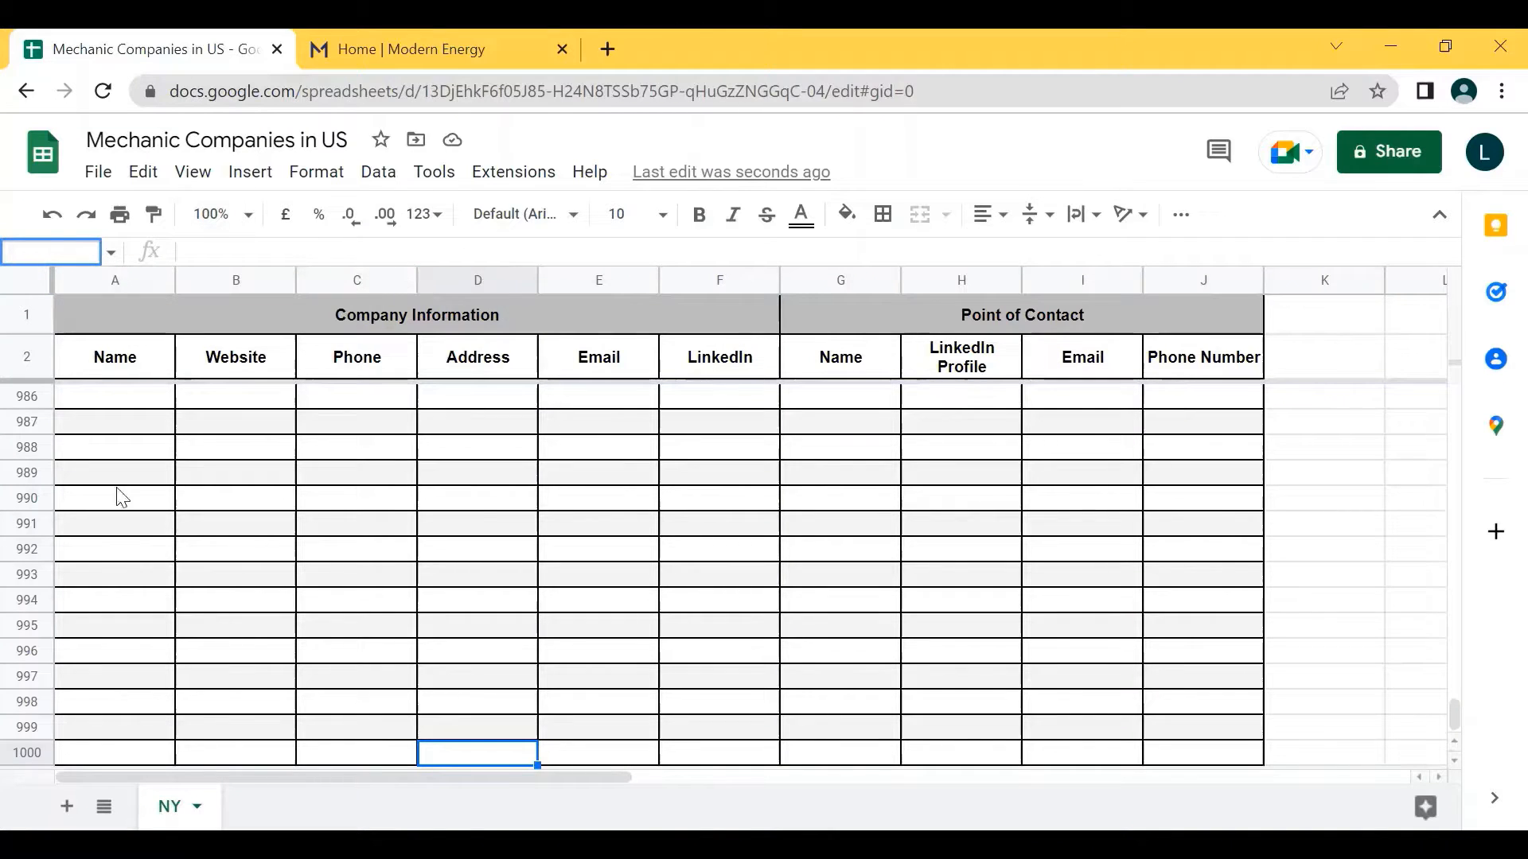
click(557, 531)
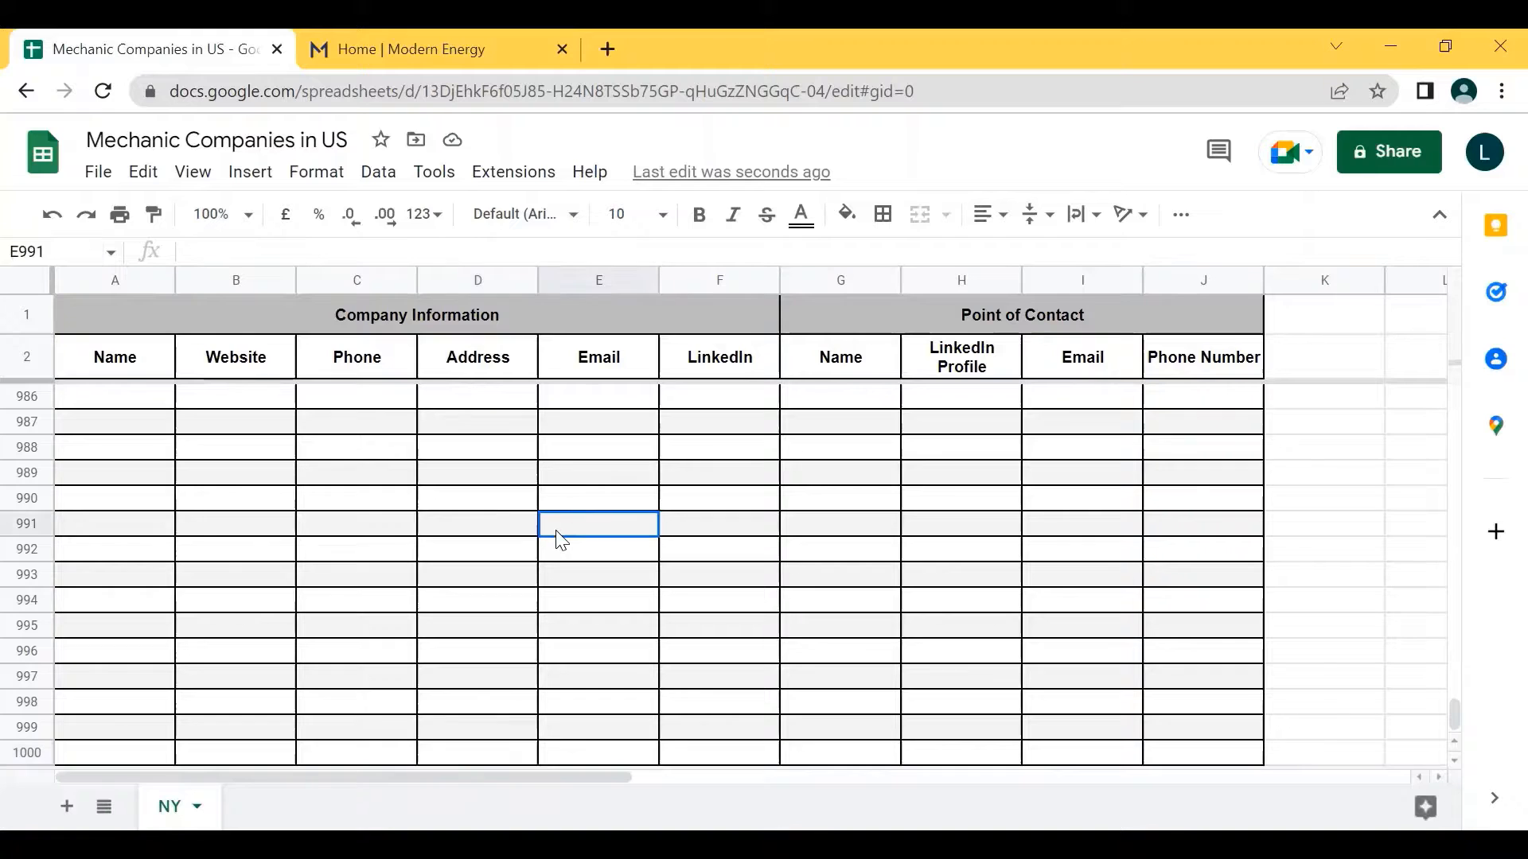
key(ctrl+Home)
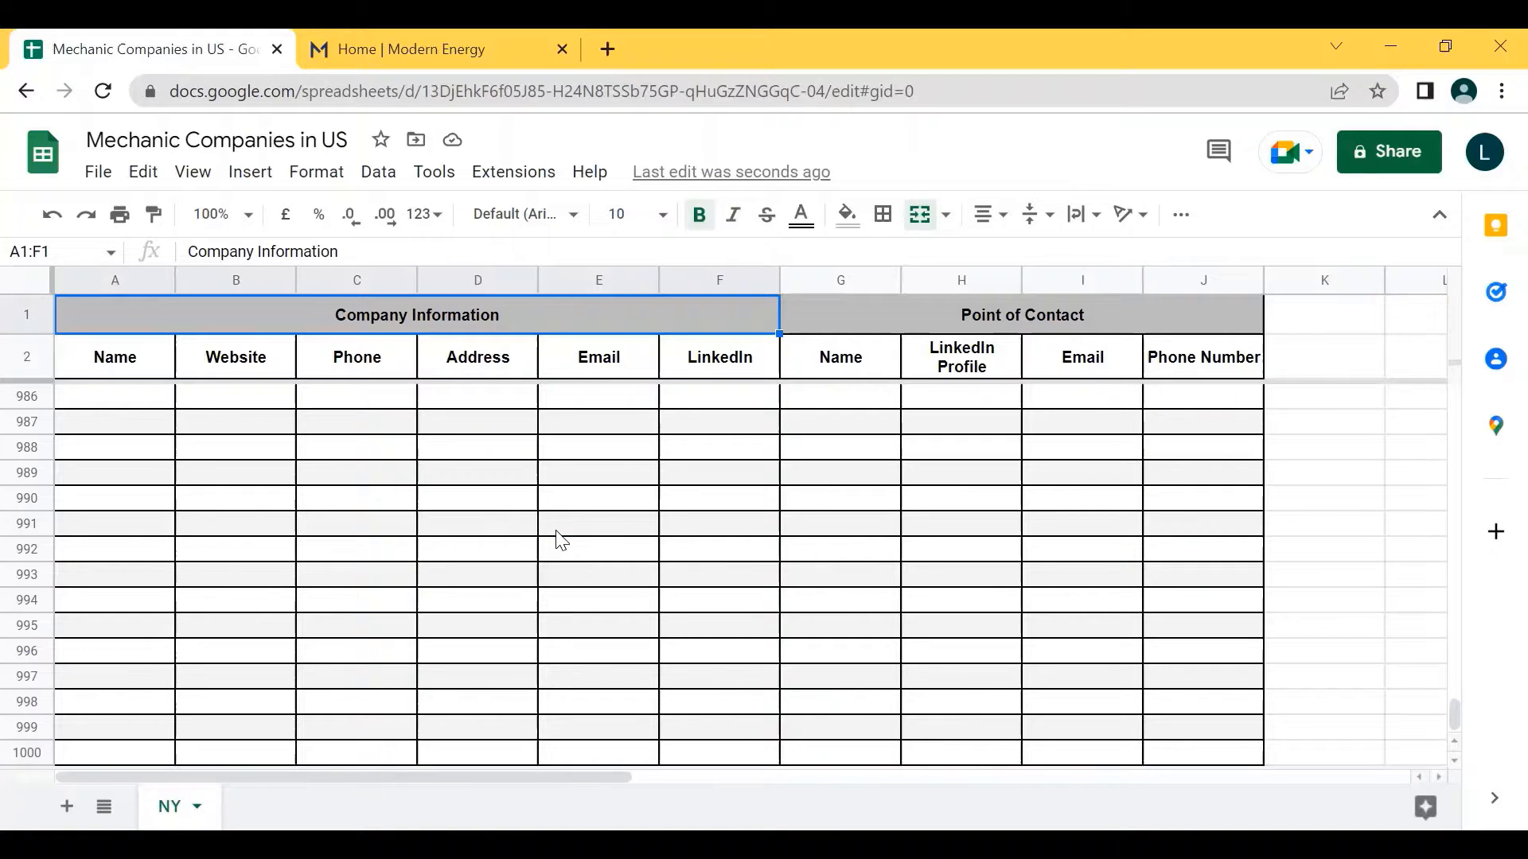
click(66, 253)
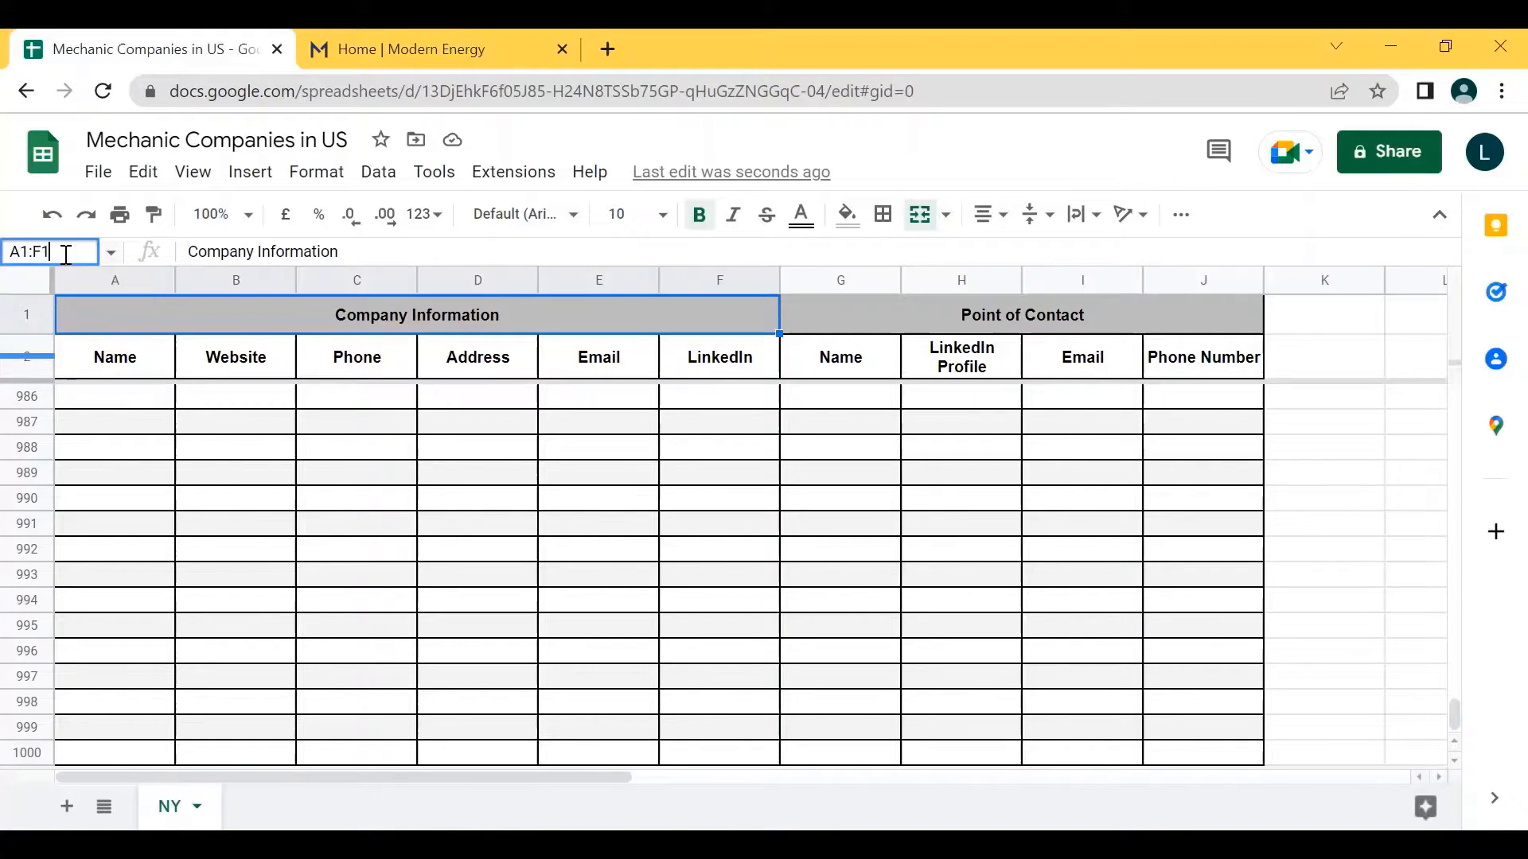
click(253, 522)
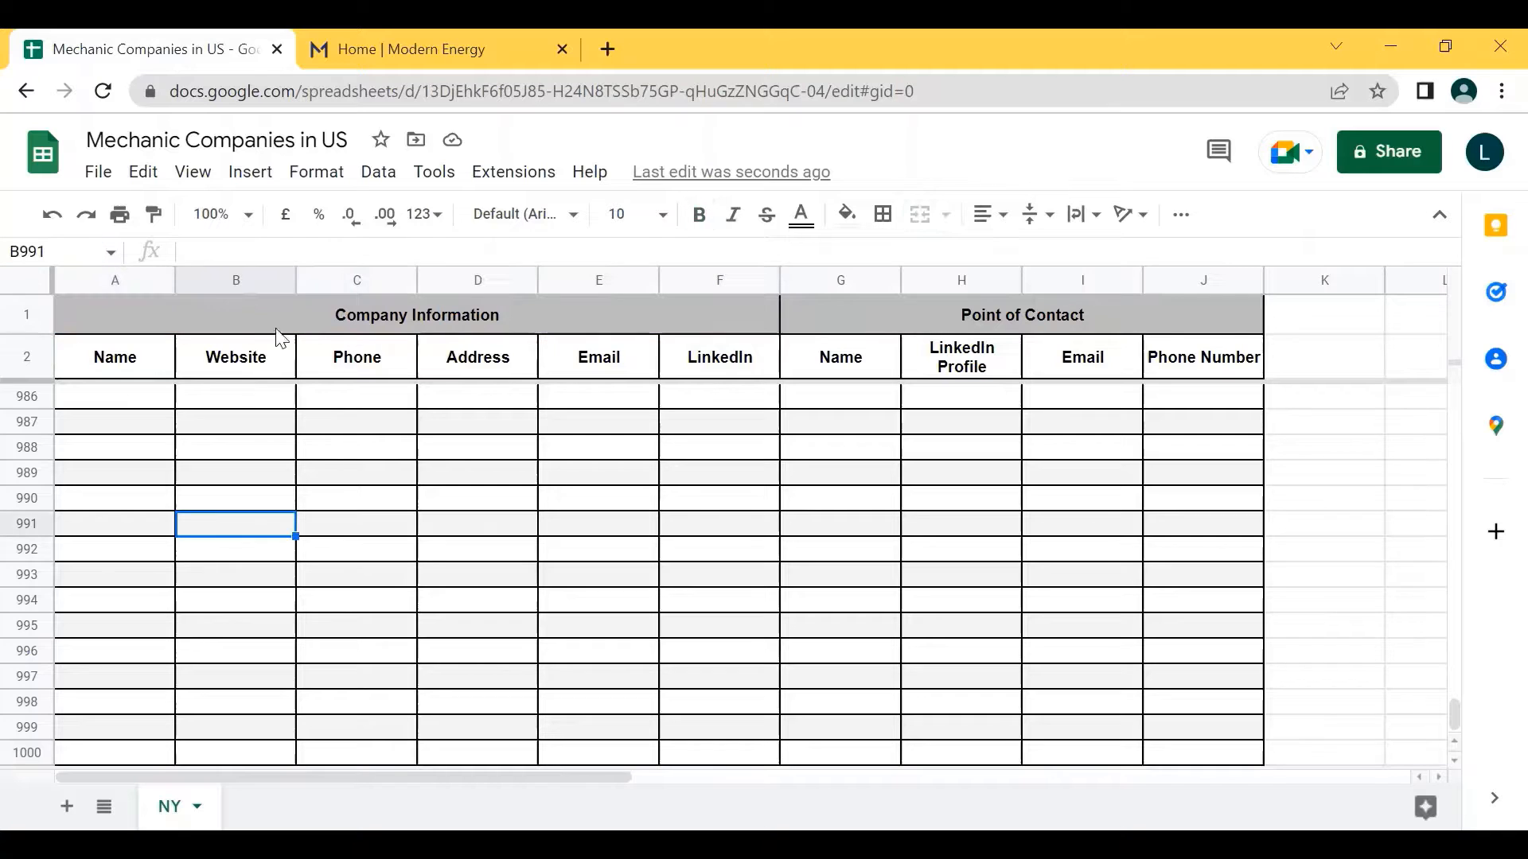
click(189, 326)
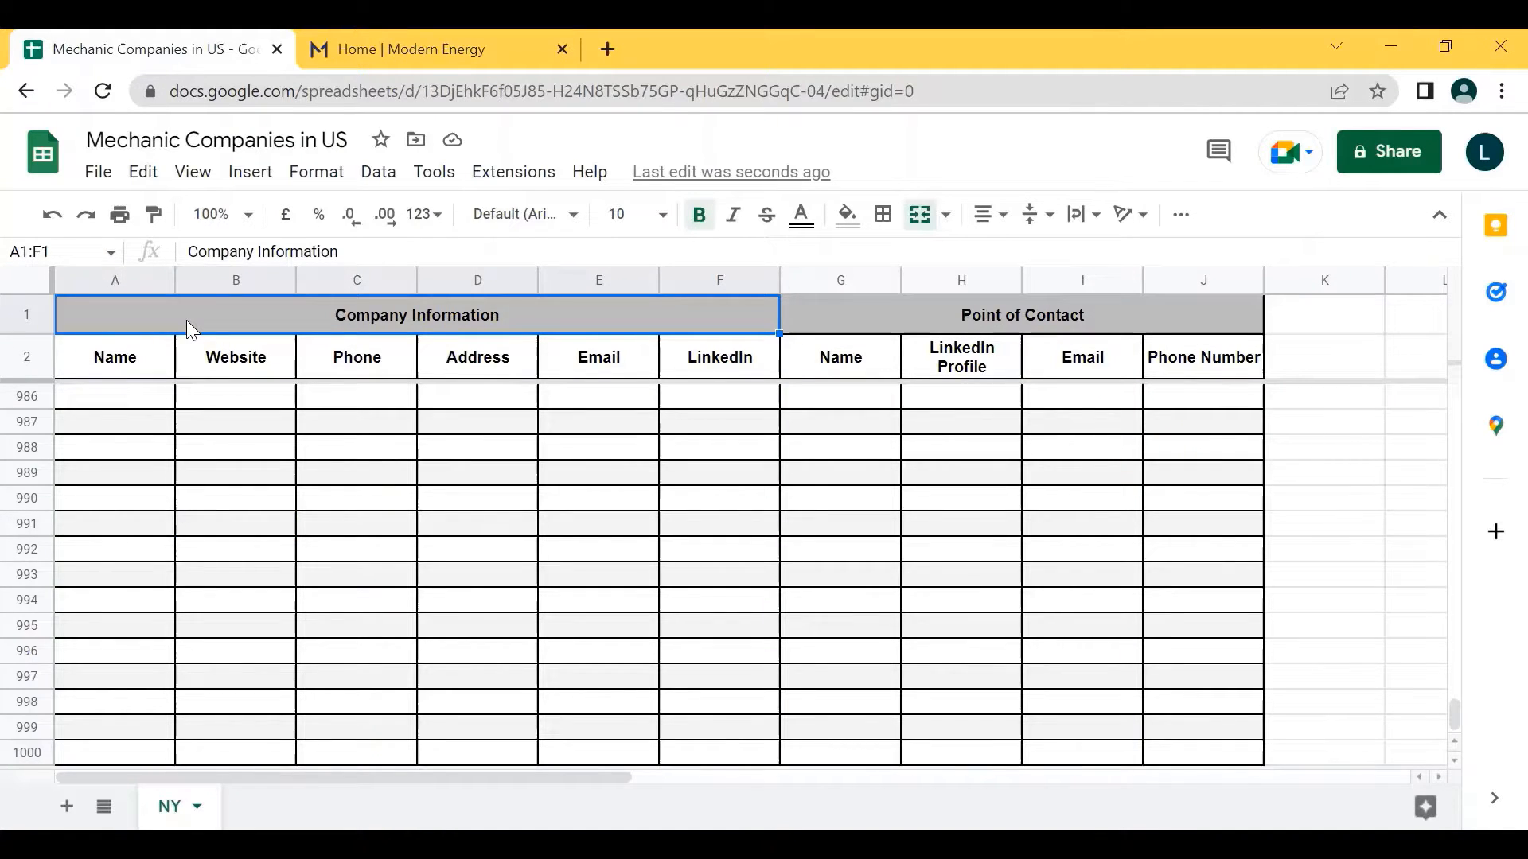
- Jump to A1000 from the Company Information header and again from the Name header in A2, and move up to A998
key(ctrl+Down)
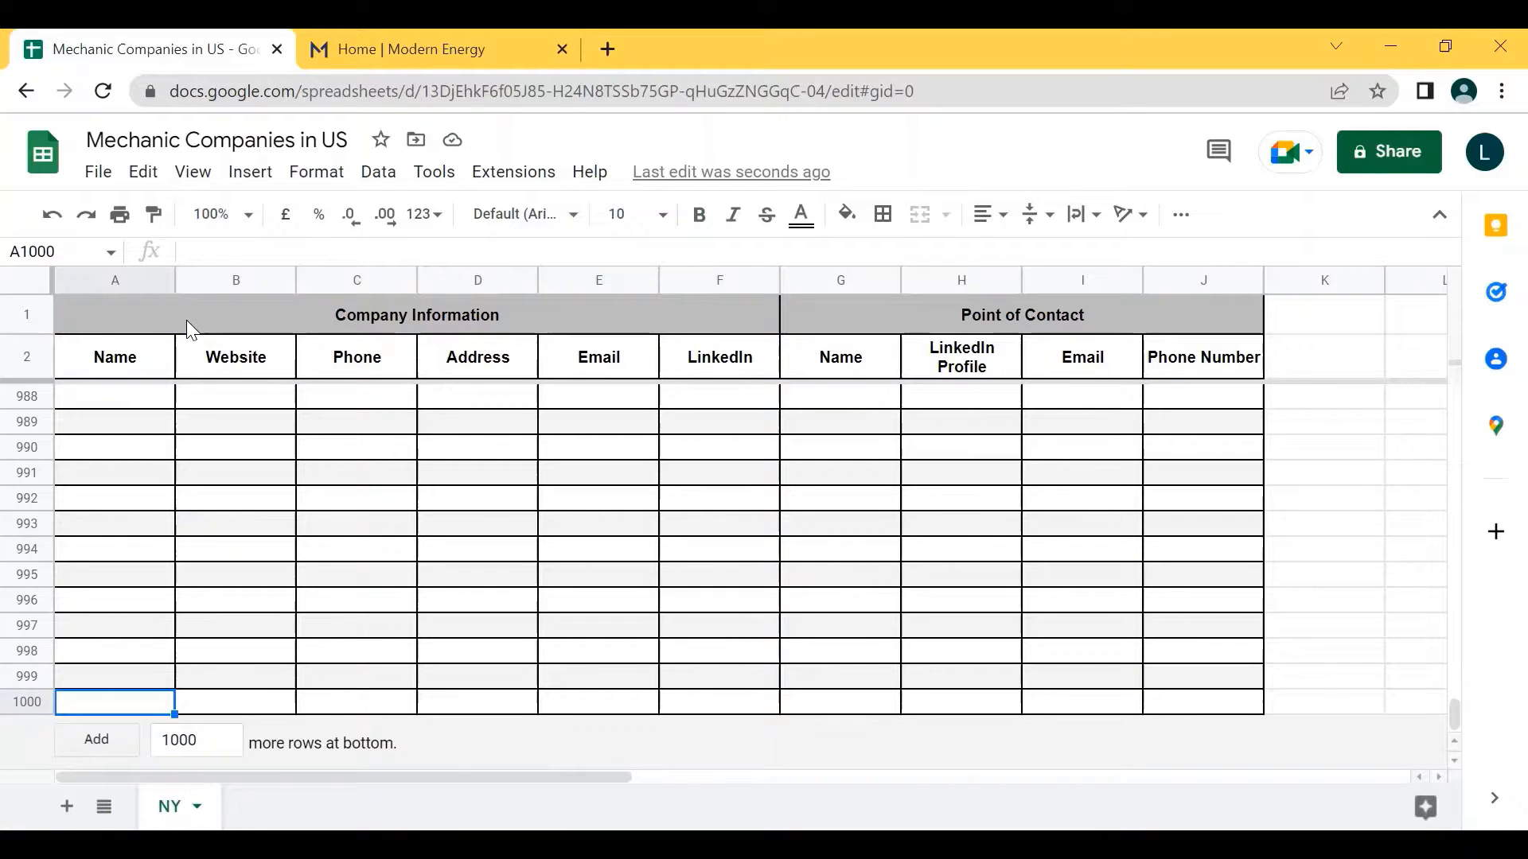
click(186, 319)
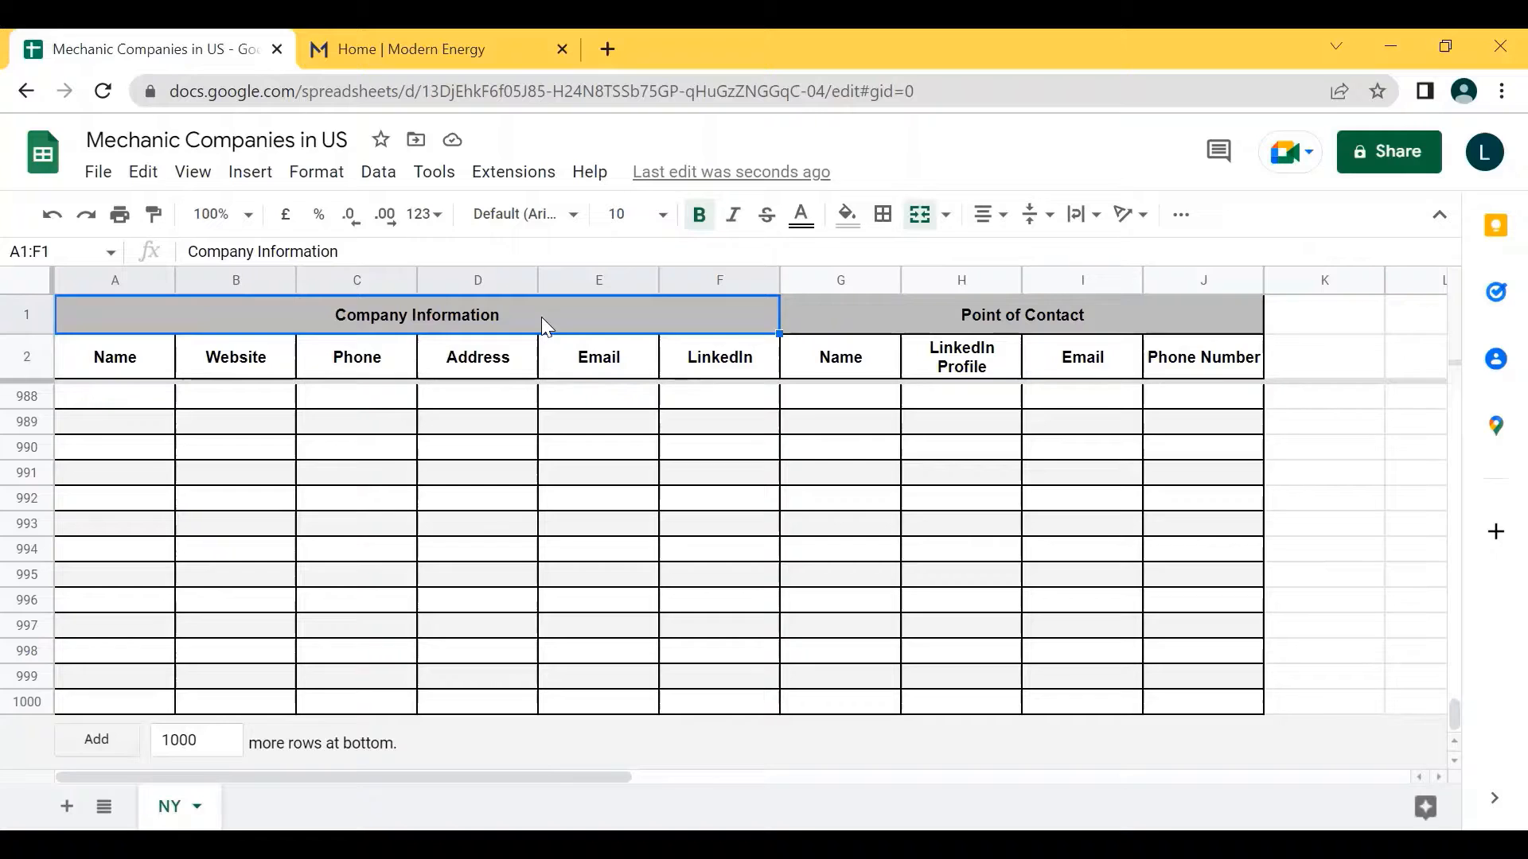
key(Down)
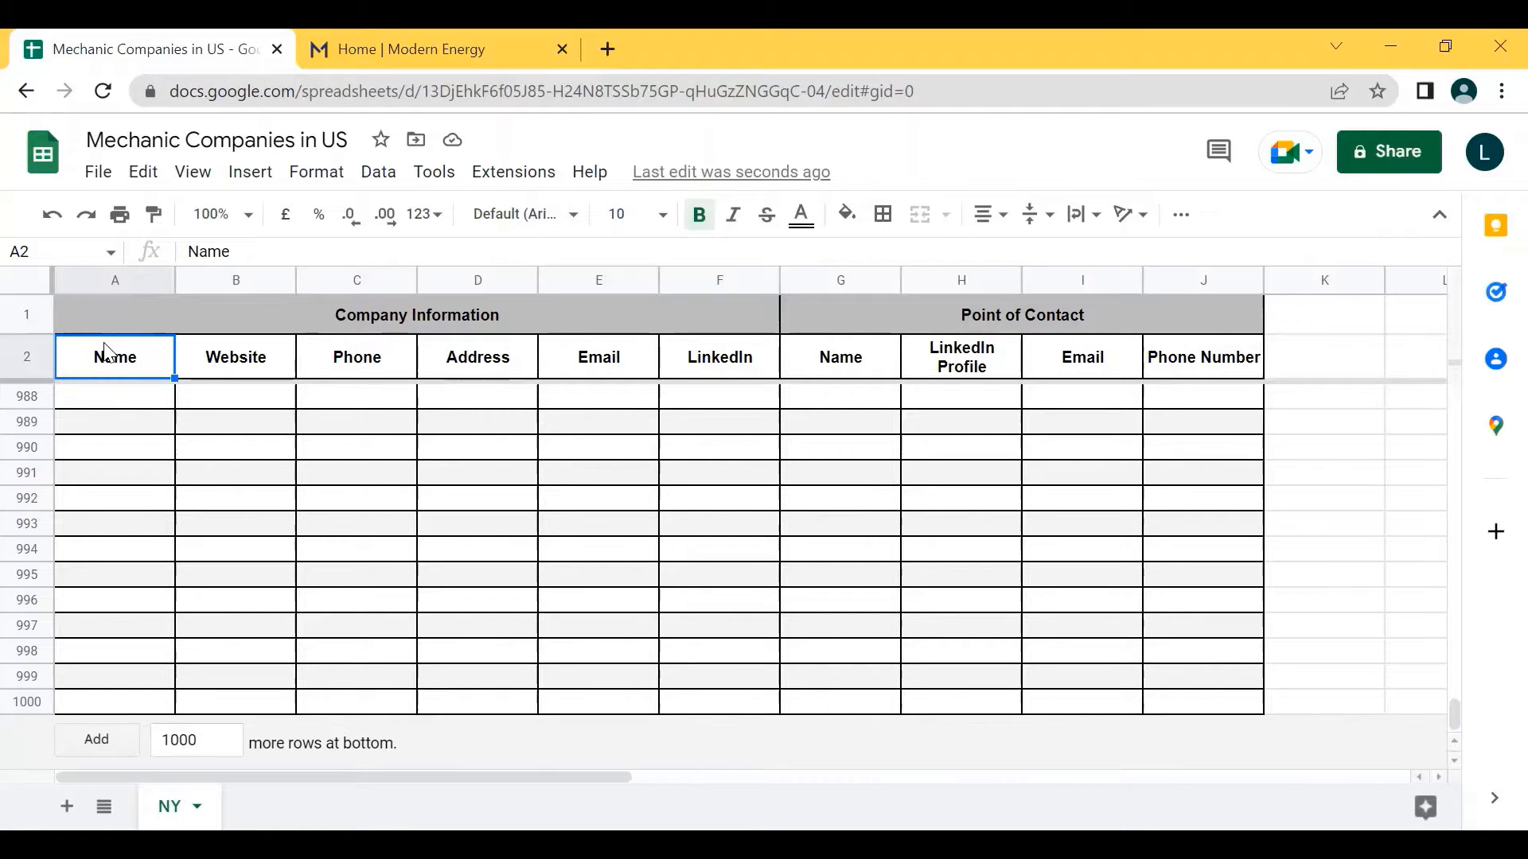
key(ctrl+Down)
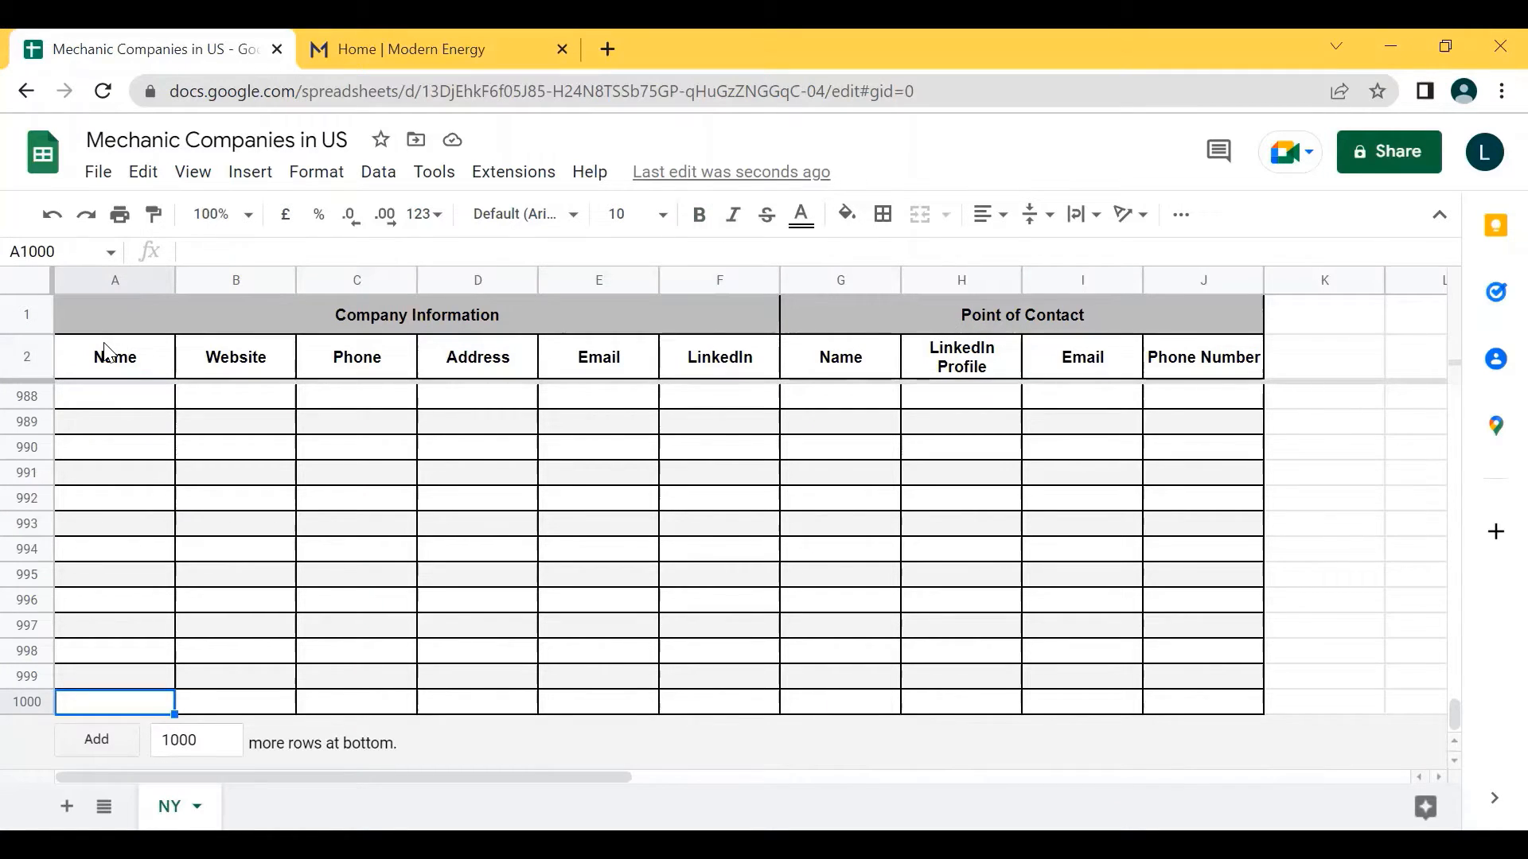
key(Up)
key(Up)
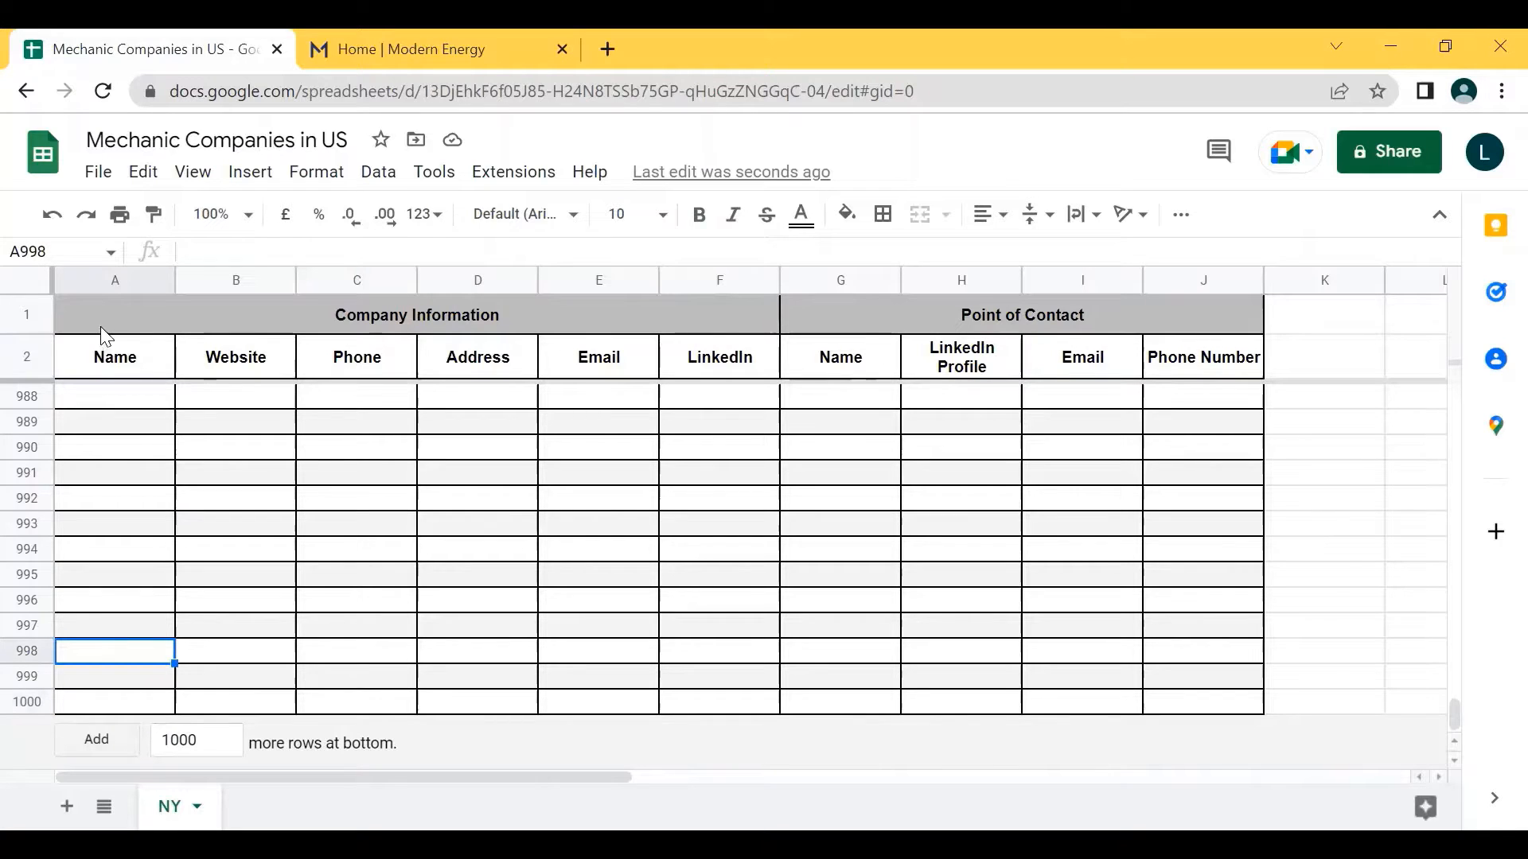
- Extend the selection from the Company Information header across both header rows and down the table, and return to that header alone
click(100, 322)
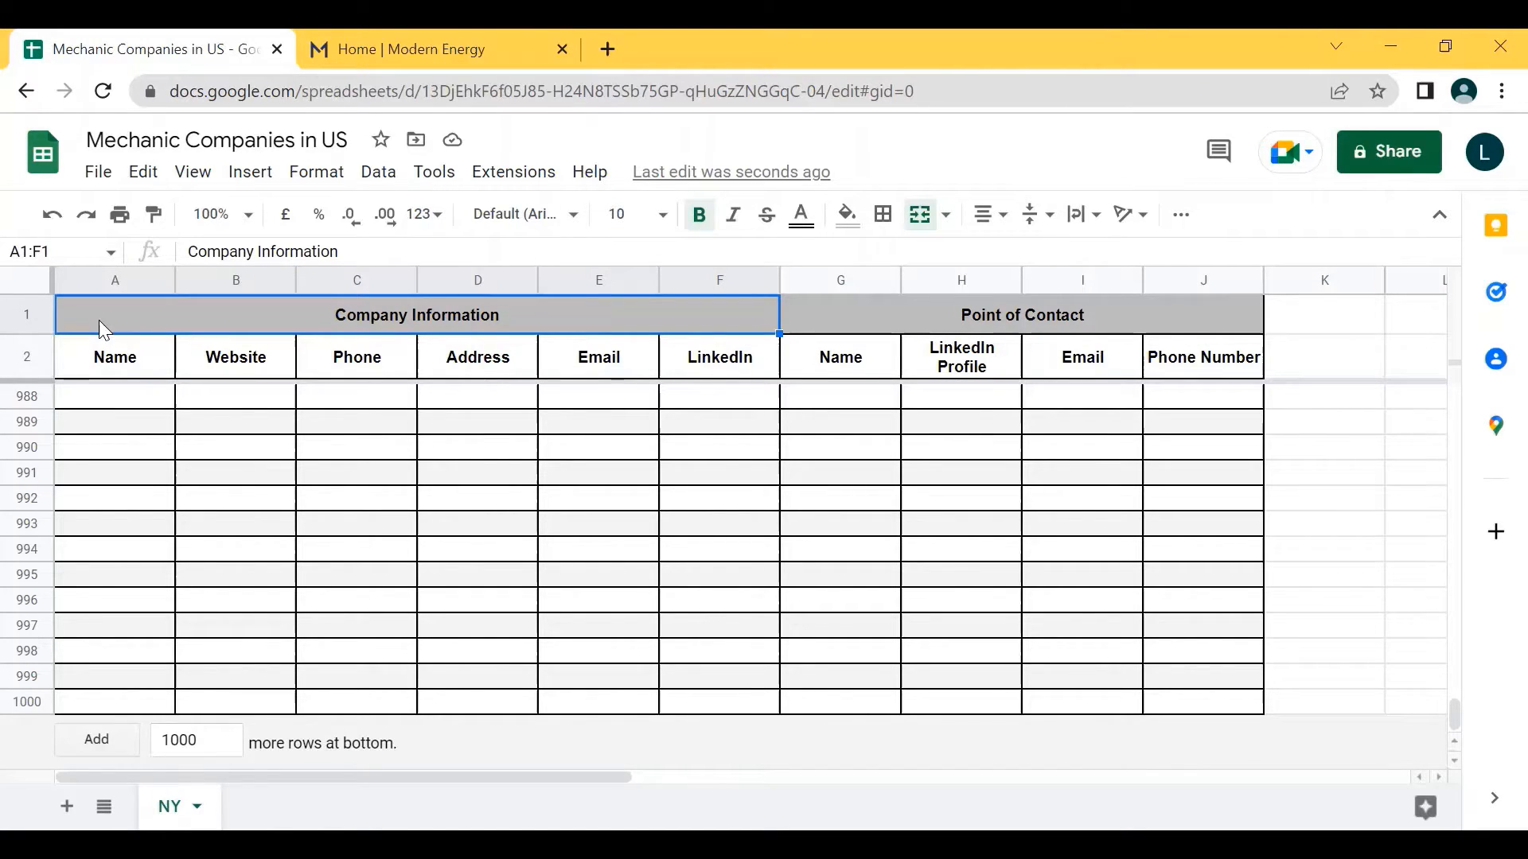
key(shift+Right)
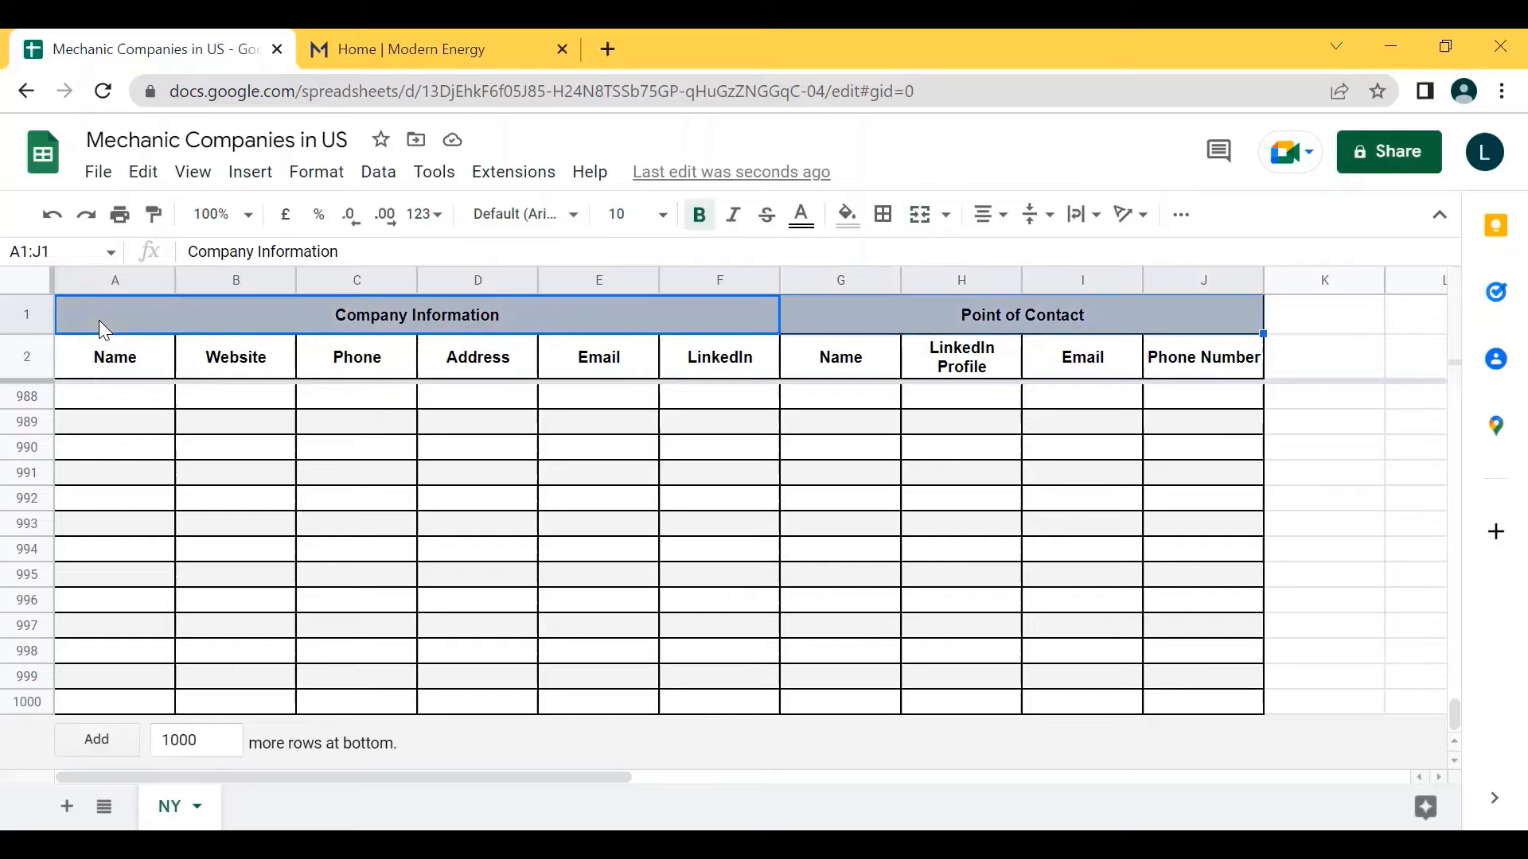
key(shift+Down)
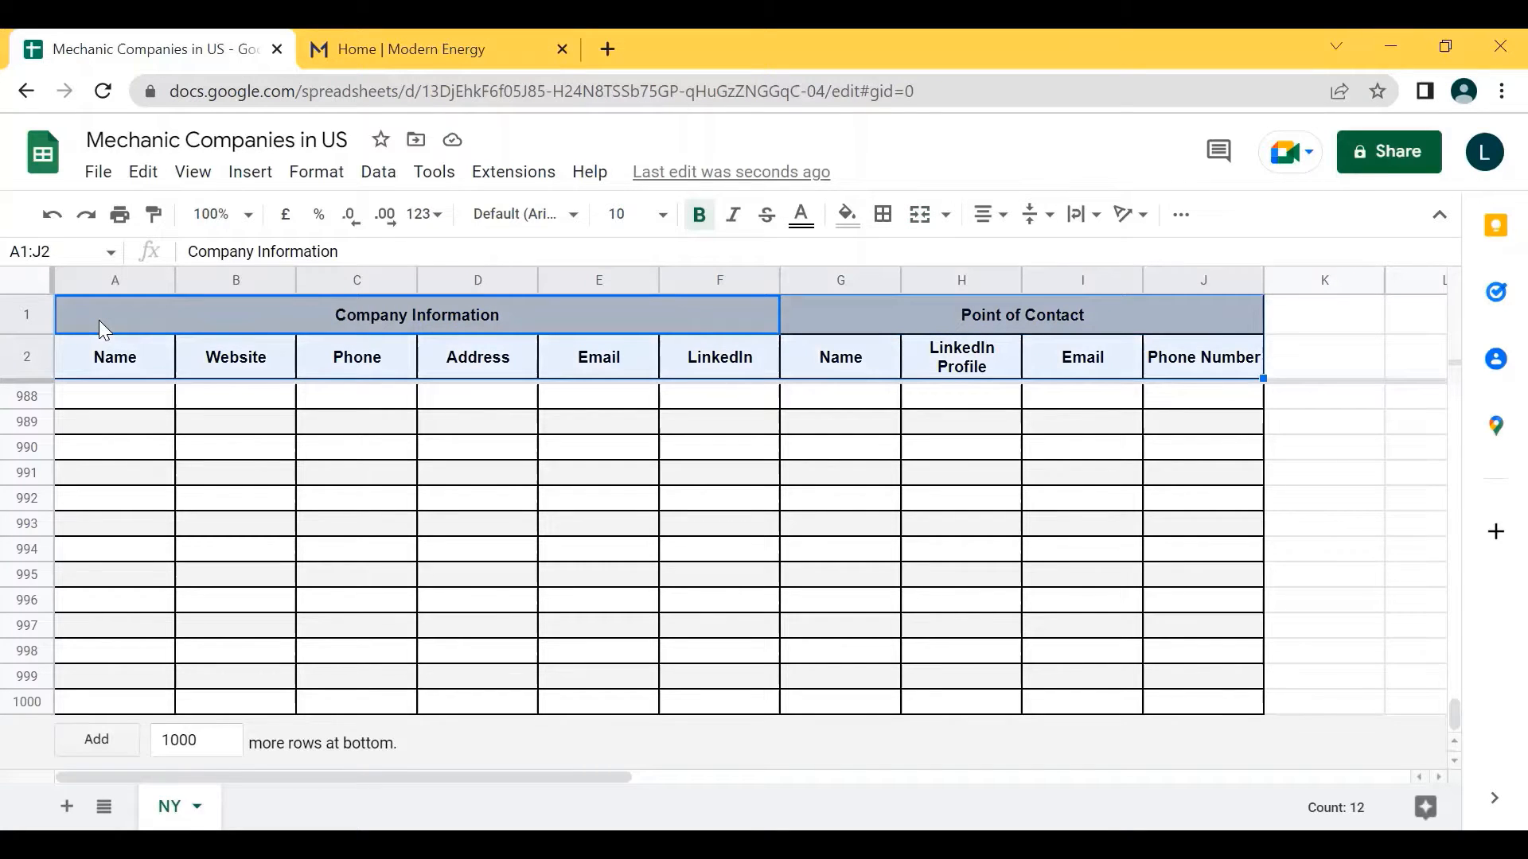
key(ctrl+shift+Down)
click(99, 320)
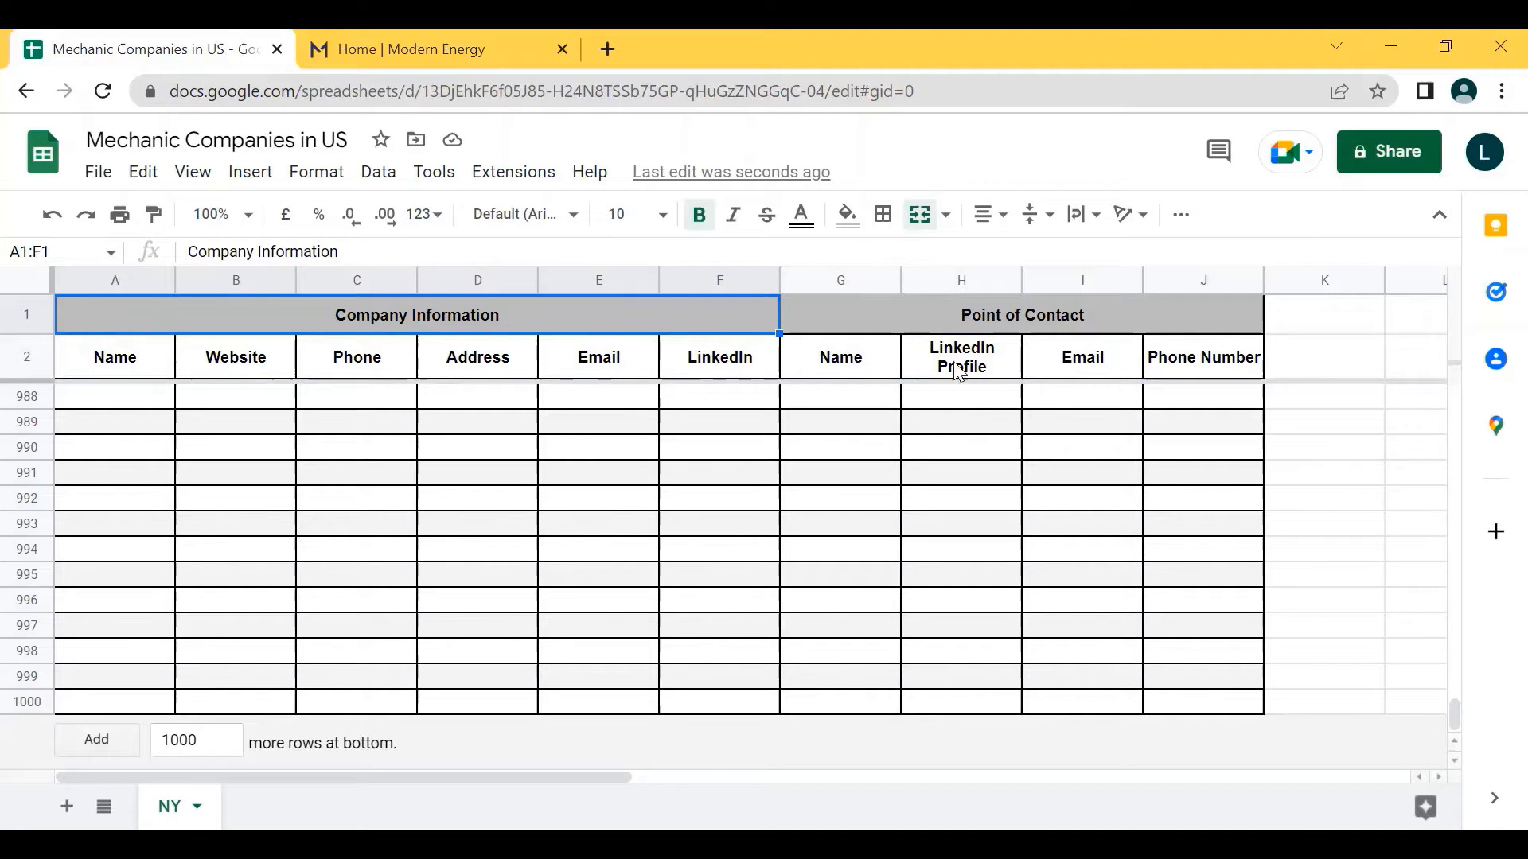
- View the Company Information header's fill colours without choosing one, and extend the selection across A1:J1 before selecting H2
click(848, 228)
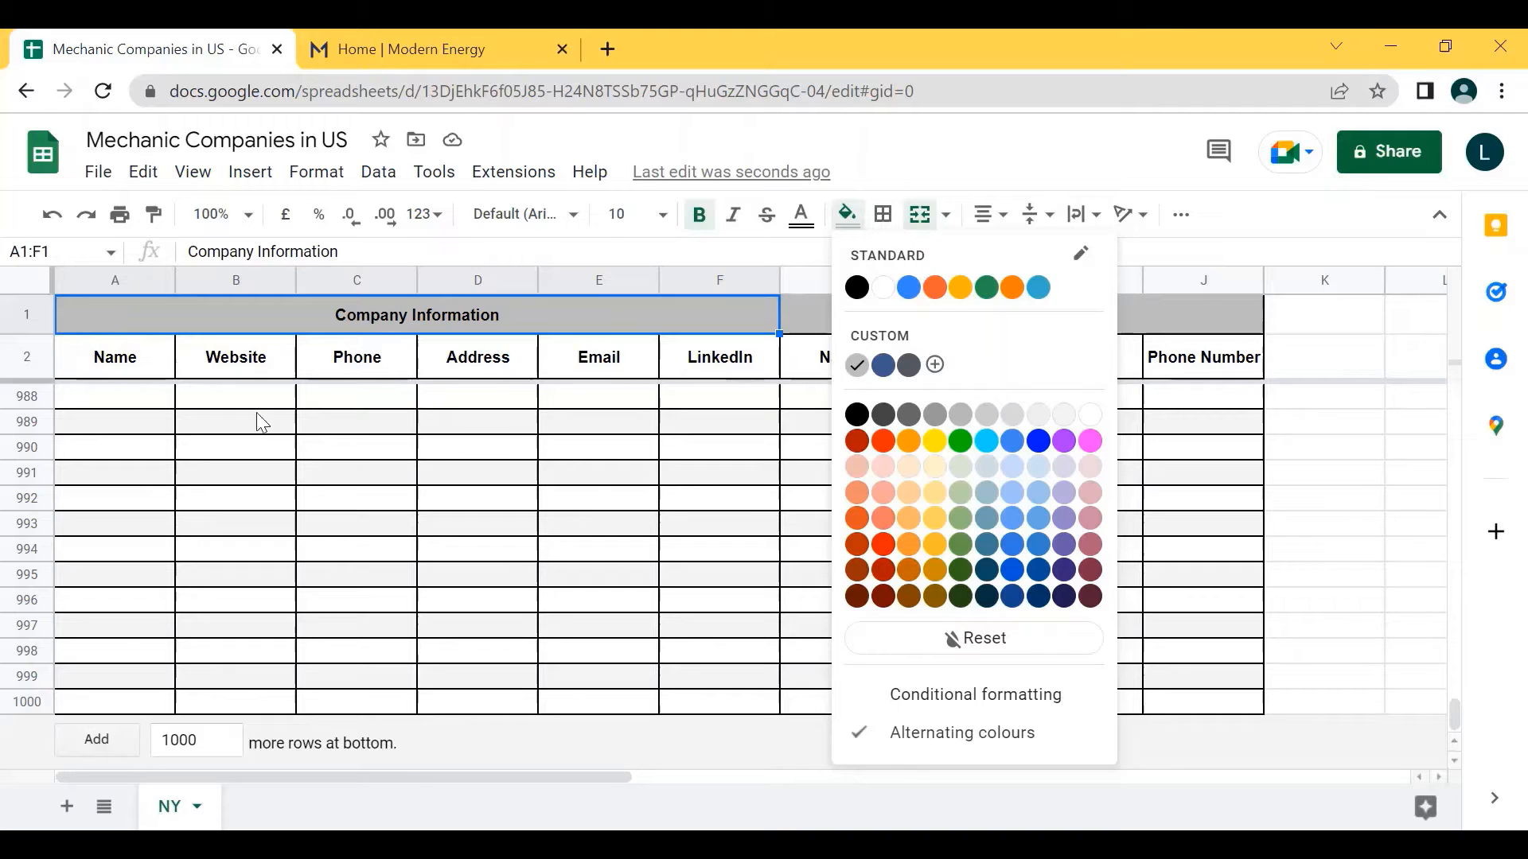
click(476, 308)
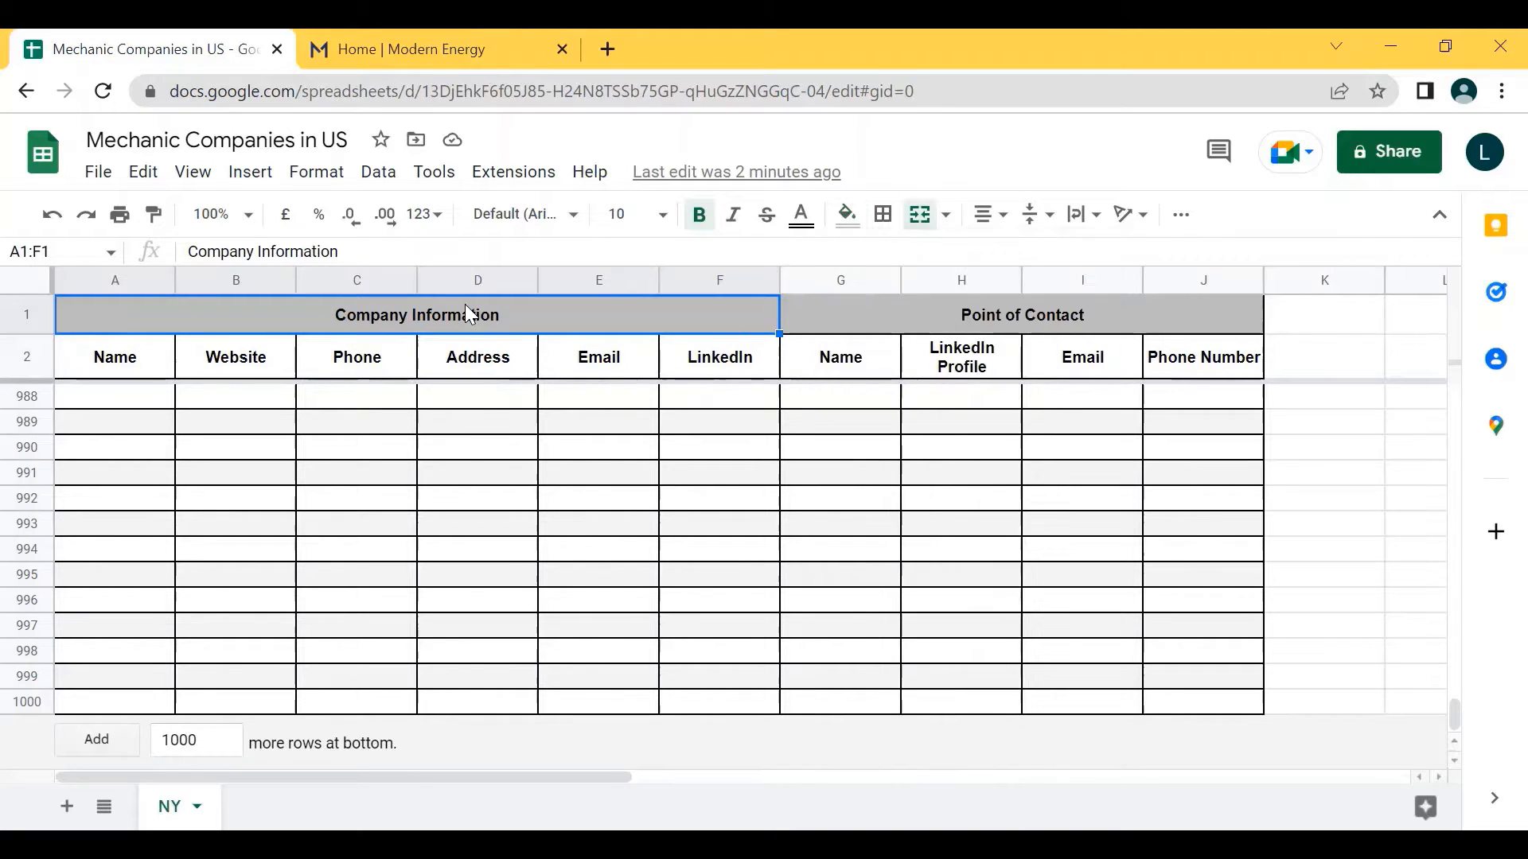
key(shift+Right)
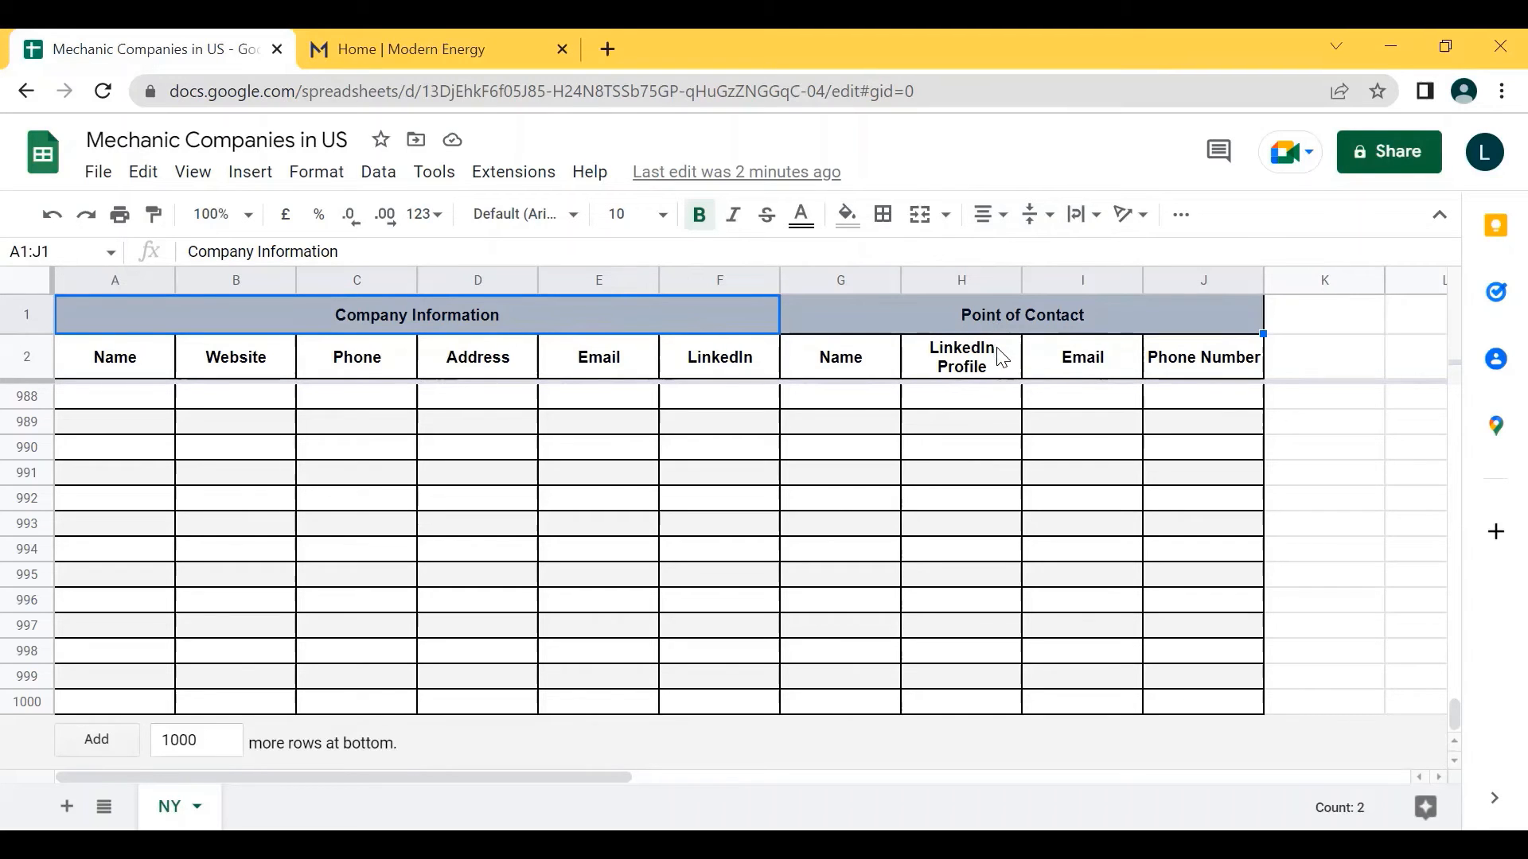
click(965, 360)
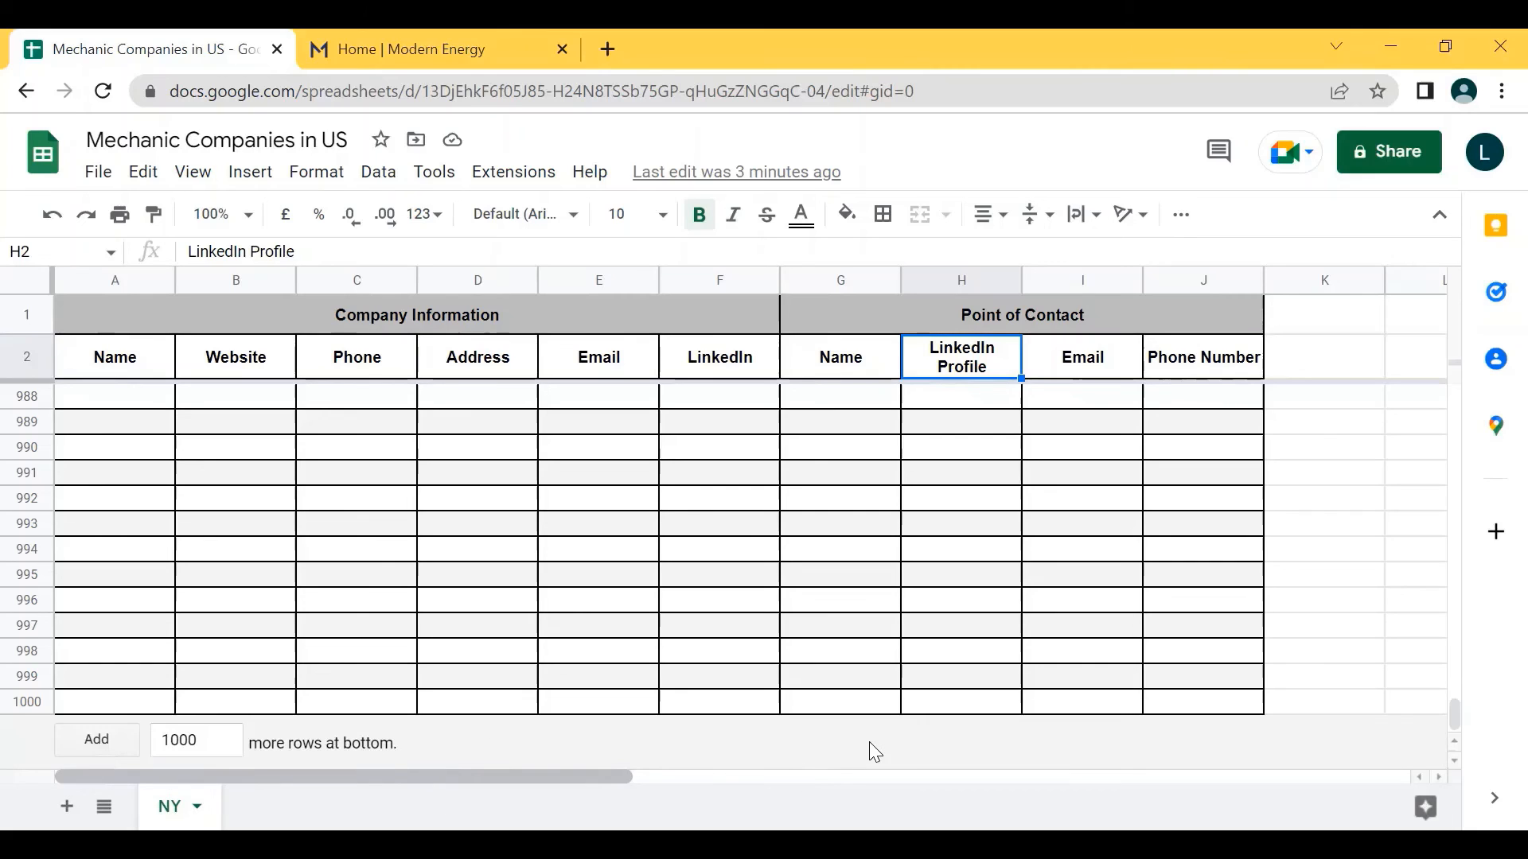
- Add 1000 more rows at the bottom of the NY sheet and check the new last rows
click(123, 741)
click(195, 739)
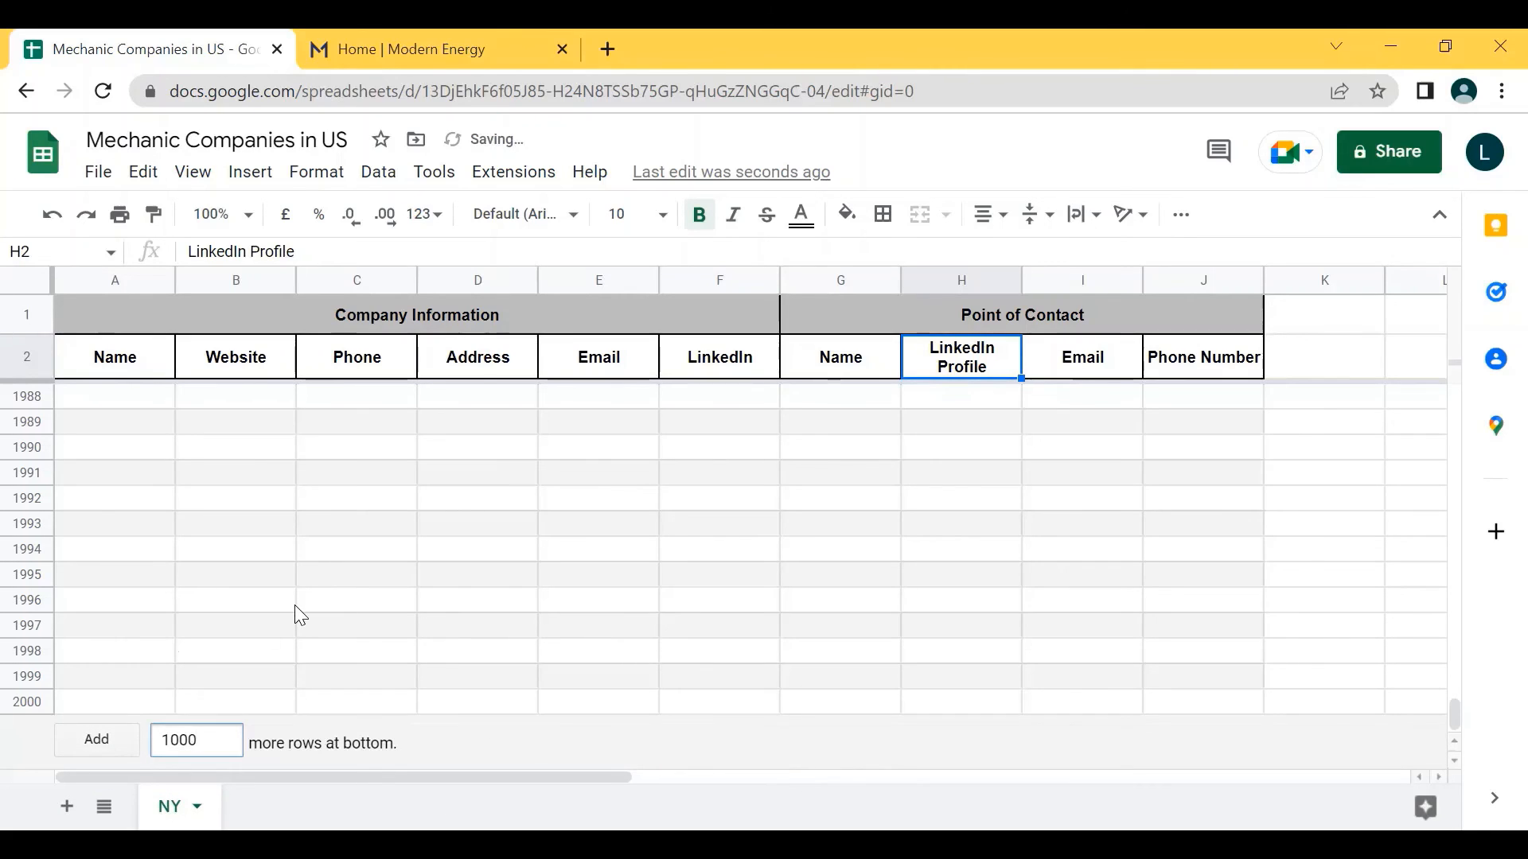
scroll(294, 605, up, 2)
scroll(294, 605, down, 2)
scroll(241, 629, up, 2)
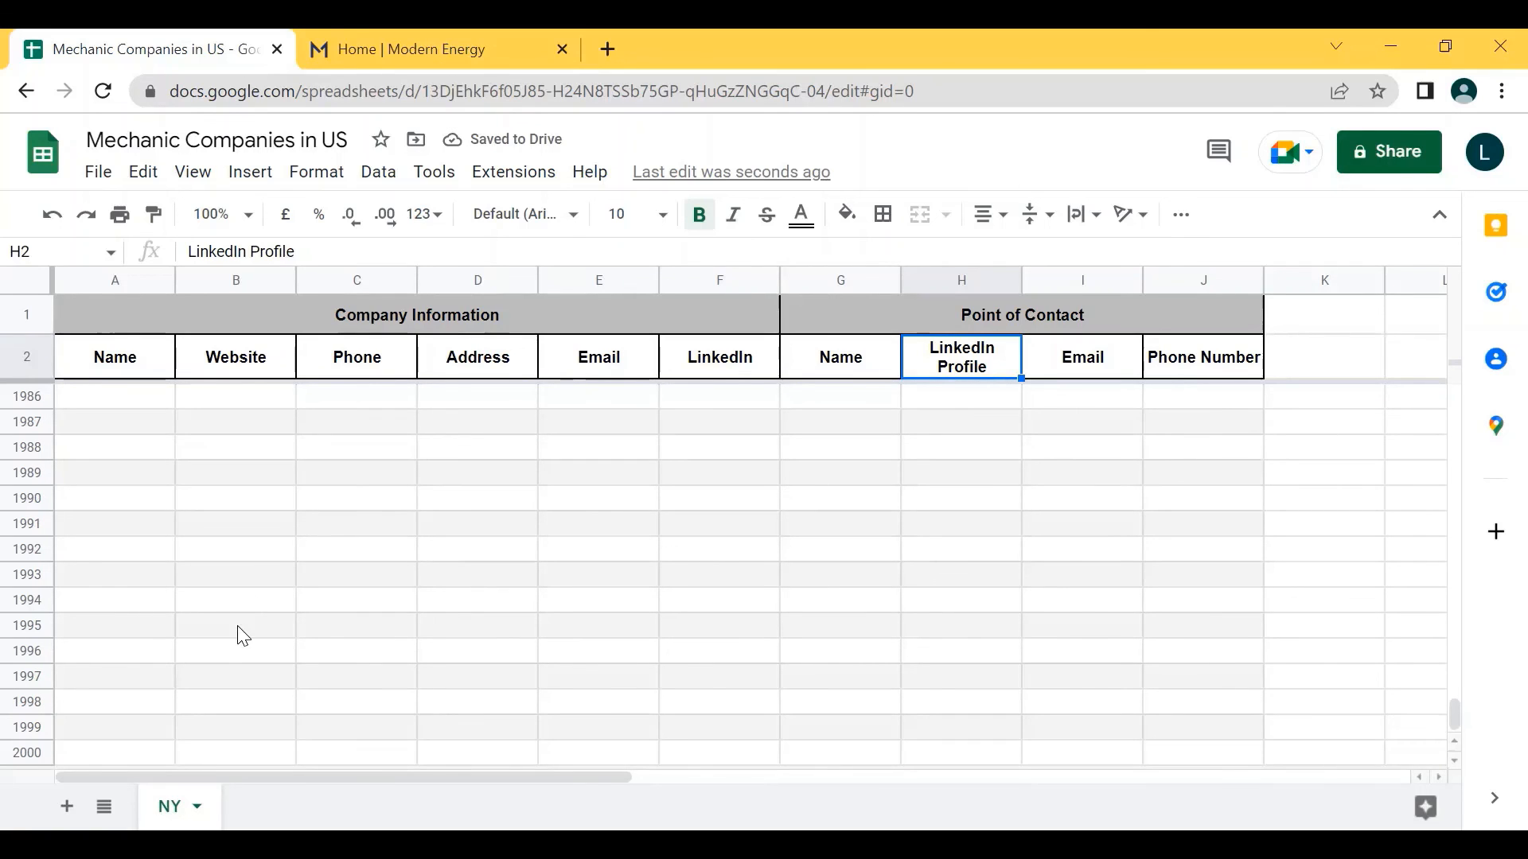
scroll(259, 659, down, 1)
scroll(78, 756, down, 1)
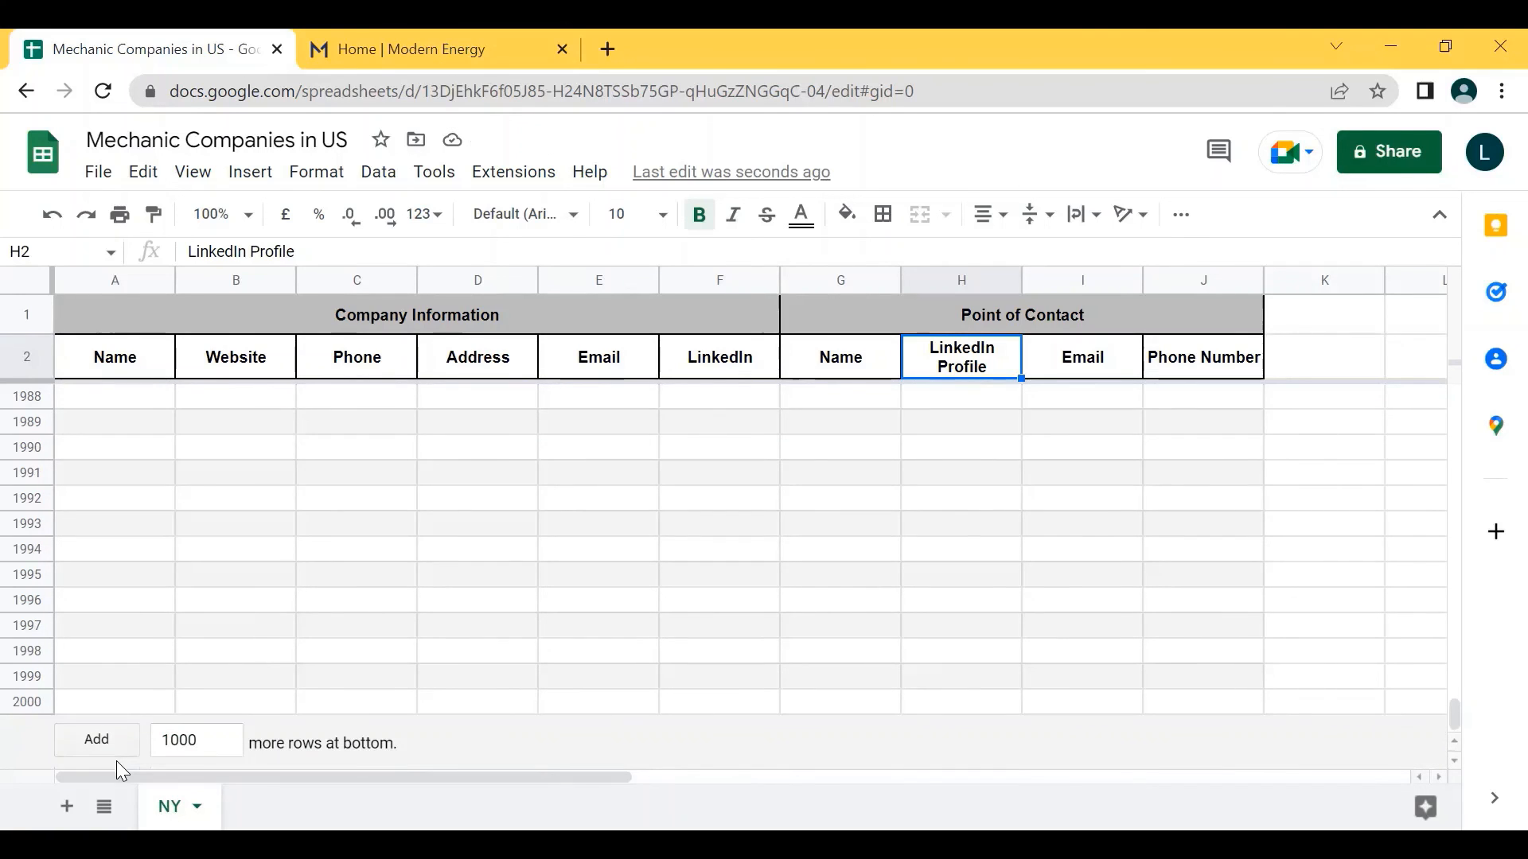